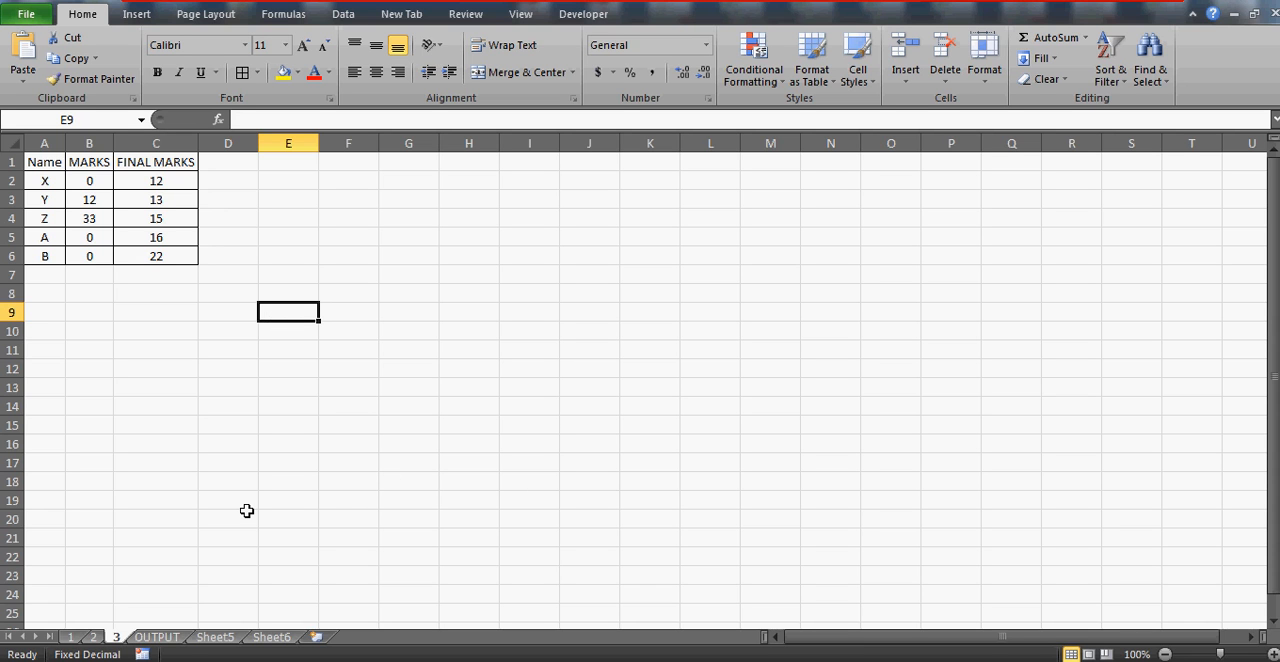
{"action": "left_click", "coordinate": [403, 232]}
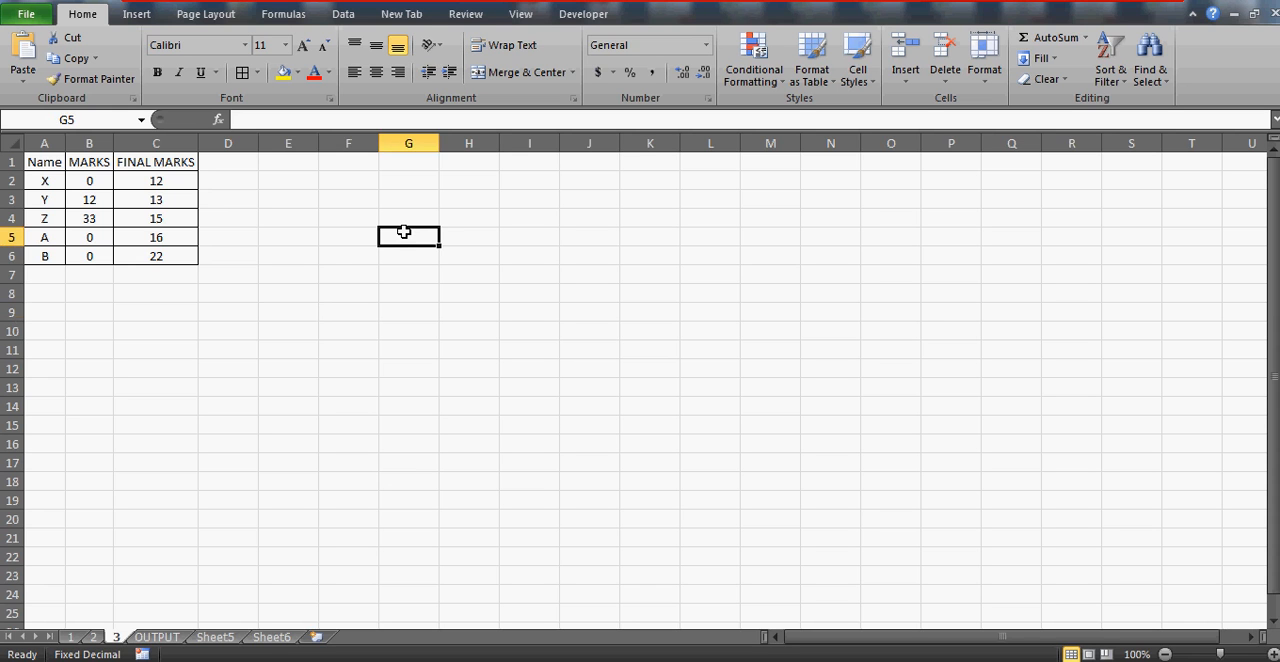
{"action": "left_click", "coordinate": [330, 275]}
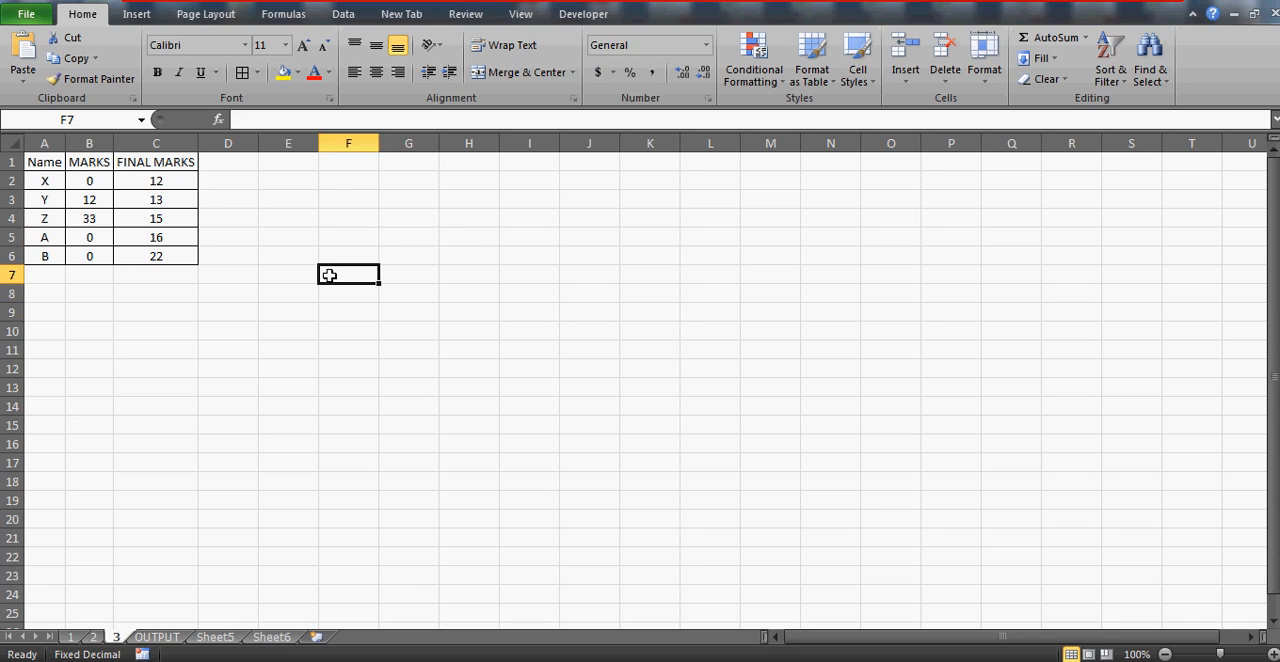
Examine the Name and MARKS tables on sheets 1 and 2
{"action": "left_click", "coordinate": [72, 637]}
{"action": "left_click", "coordinate": [63, 164]}
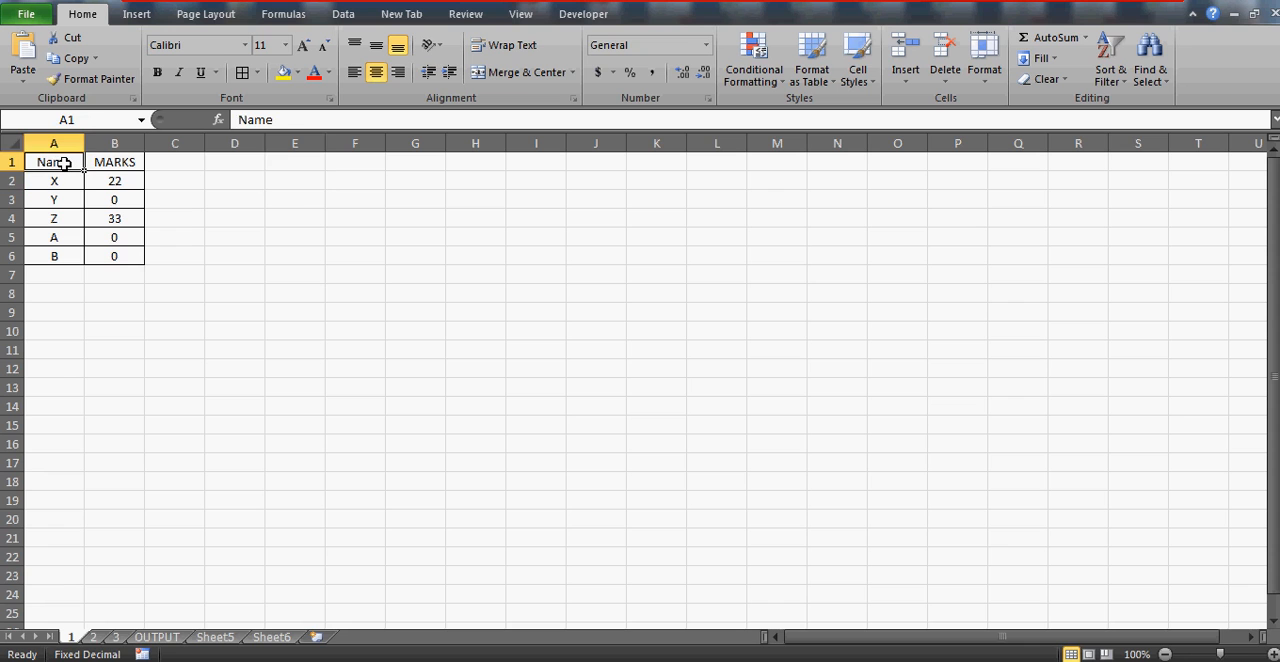
{"action": "key", "text": "Down"}
{"action": "key", "text": "Up"}
{"action": "key", "text": "Down"}
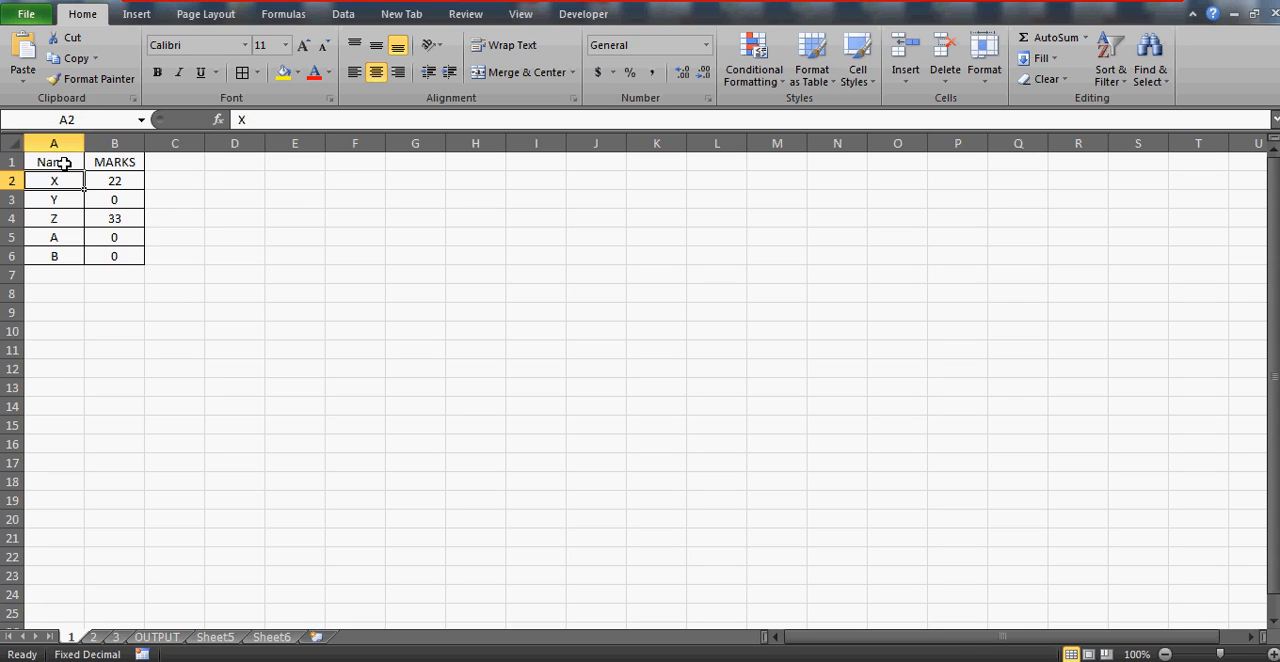
{"action": "key", "text": "Up"}
{"action": "key", "text": "shift+Right"}
{"action": "key", "text": "shift+Down"}
{"action": "key", "text": "shift+Down"}
{"action": "key", "text": "shift+Down"}
{"action": "key", "text": "shift+Down"}
{"action": "key", "text": "shift+Down"}
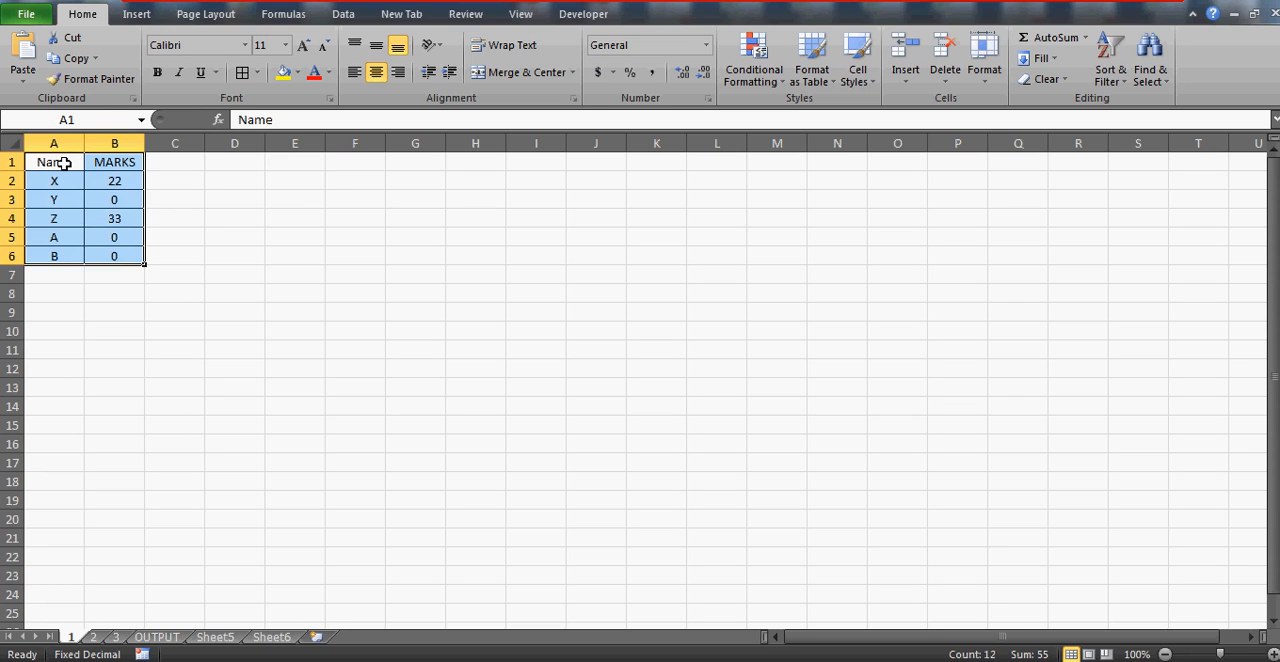
{"action": "left_click", "coordinate": [68, 183]}
{"action": "left_click", "coordinate": [110, 195]}
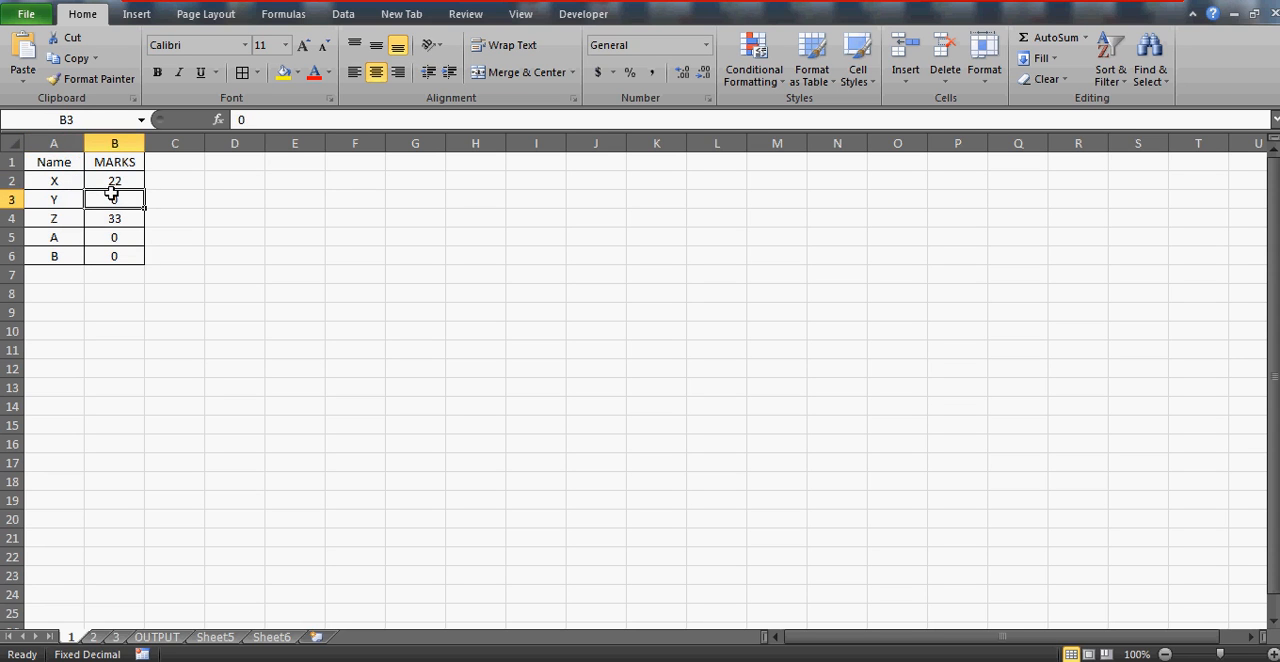
{"action": "left_click", "coordinate": [92, 638]}
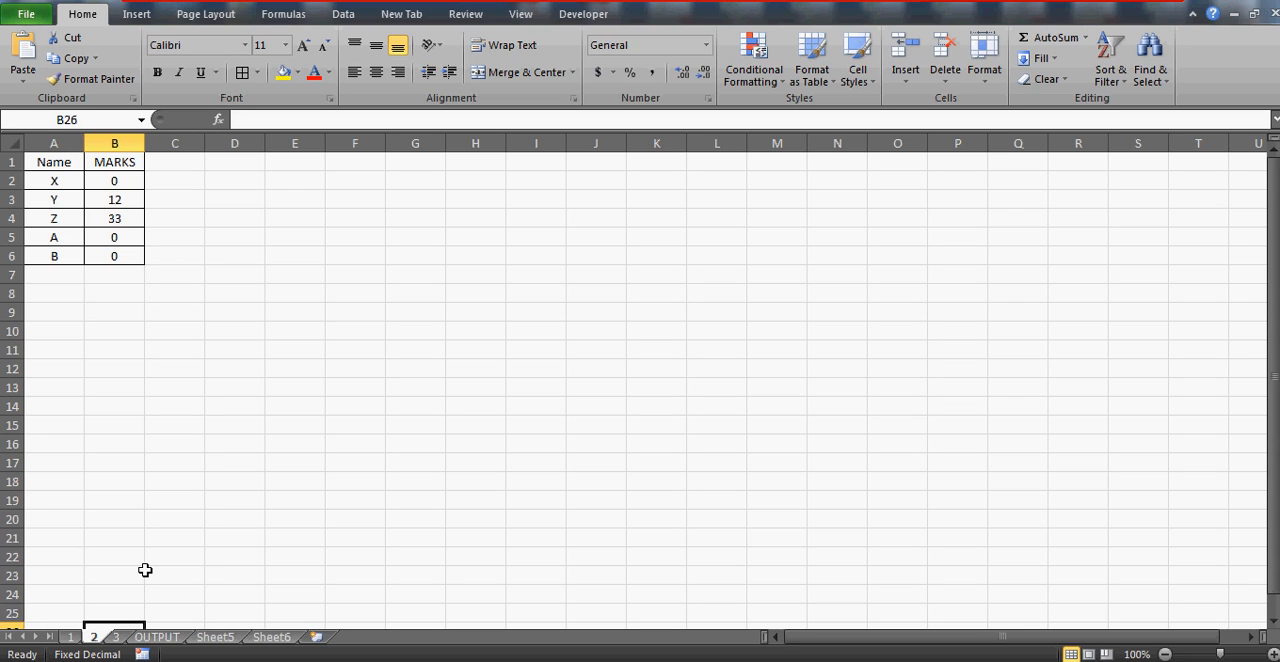
{"action": "left_click", "coordinate": [113, 237]}
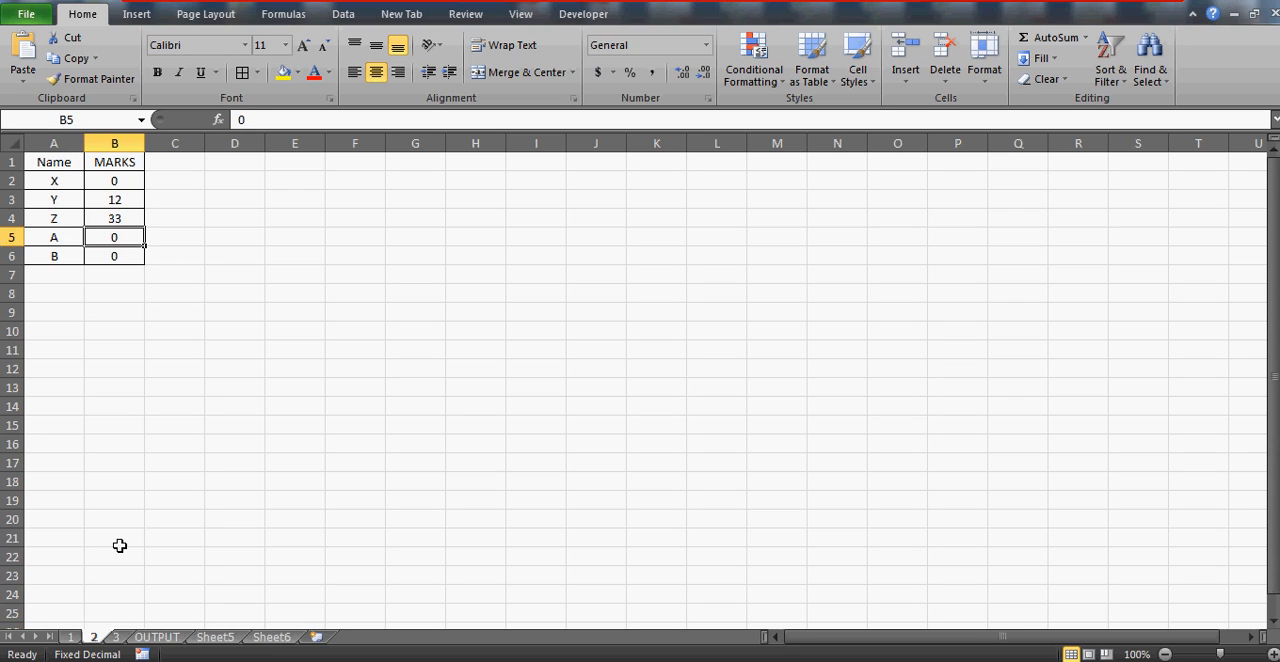
Examine the Name, MARKS and FINAL MARKS columns of the table on sheet 3
{"action": "left_click", "coordinate": [115, 637]}
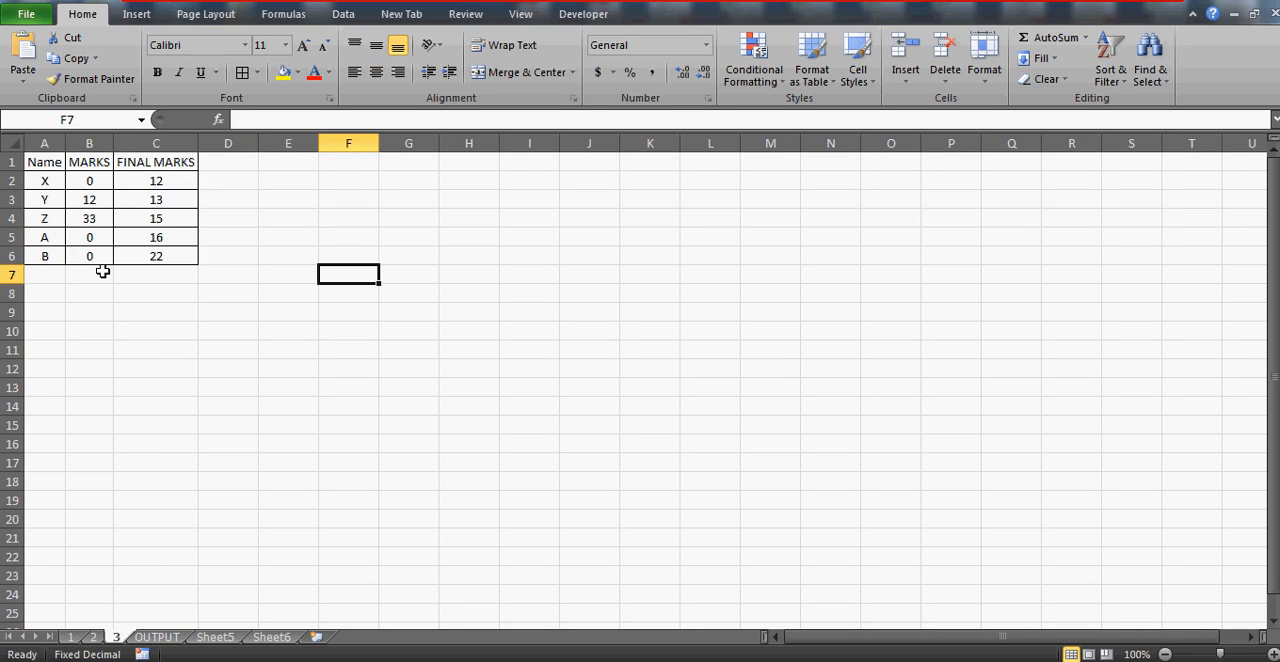
{"action": "left_click", "coordinate": [35, 155]}
{"action": "key", "text": "Right"}
{"action": "key", "text": "Right"}
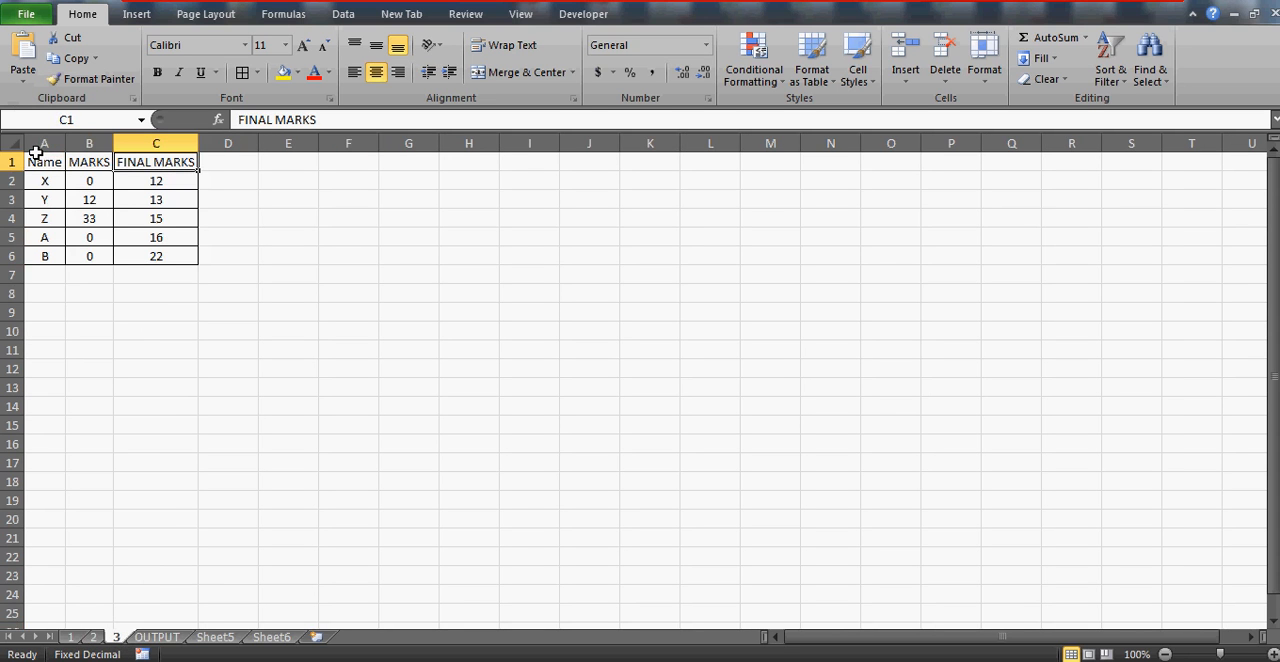
{"action": "key", "text": "Down"}
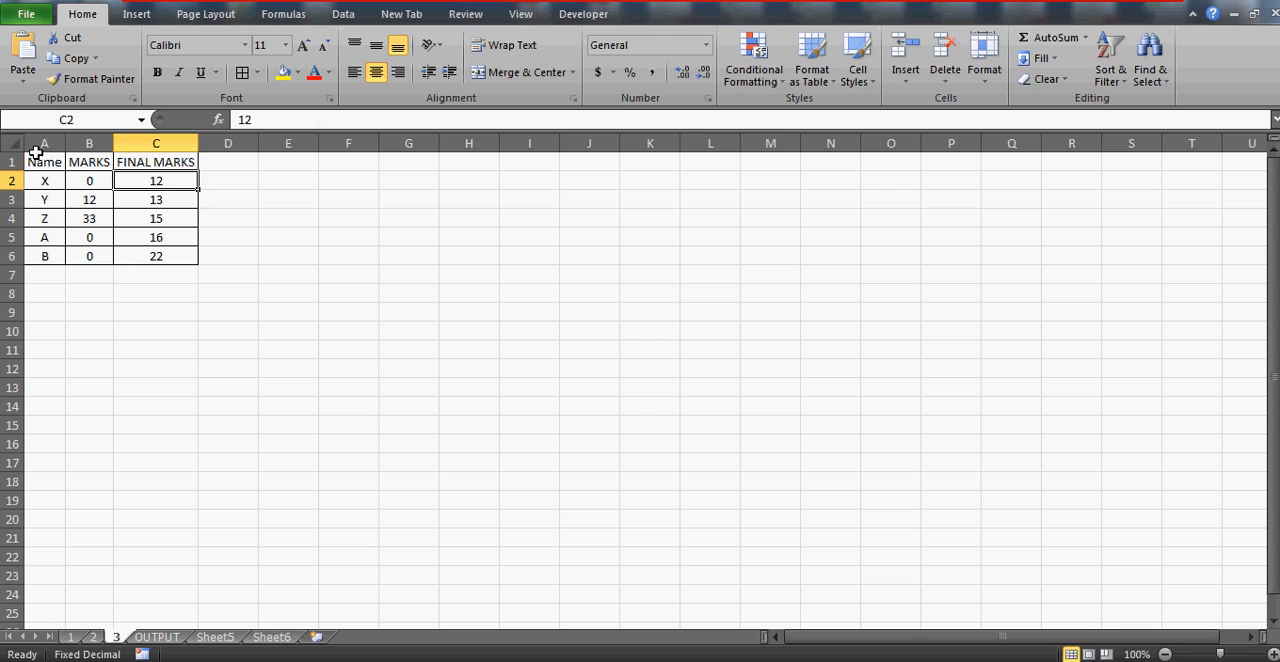
{"action": "key", "text": "Up"}
{"action": "key", "text": "Left"}
{"action": "key", "text": "Left"}
{"action": "key", "text": "Right"}
{"action": "key", "text": "Right"}
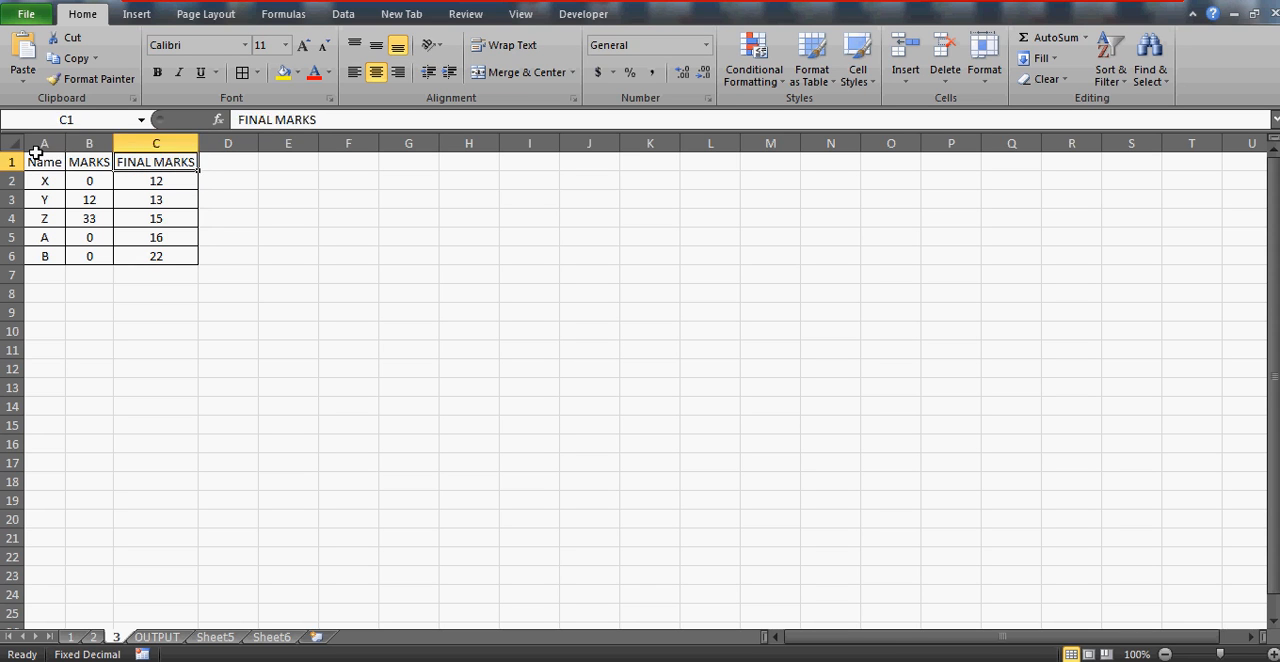
{"action": "key", "text": "Left"}
{"action": "key", "text": "Down"}
{"action": "key", "text": "Up"}
{"action": "key", "text": "Left"}
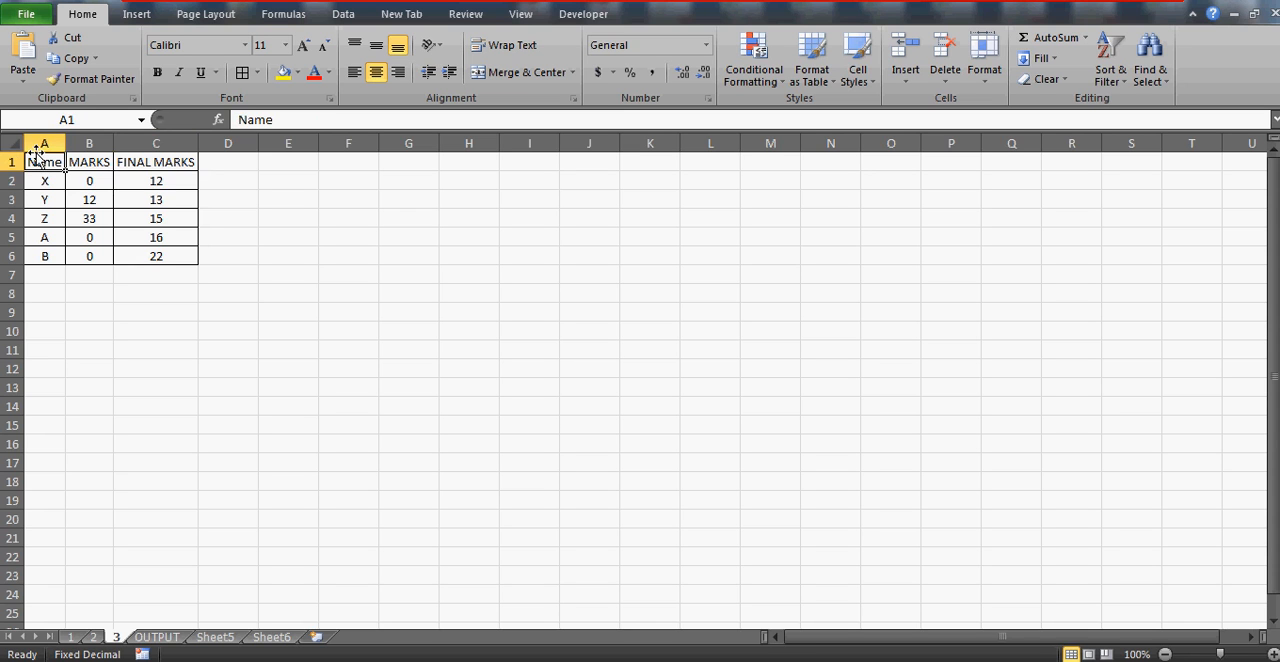
{"action": "key", "text": "Down"}
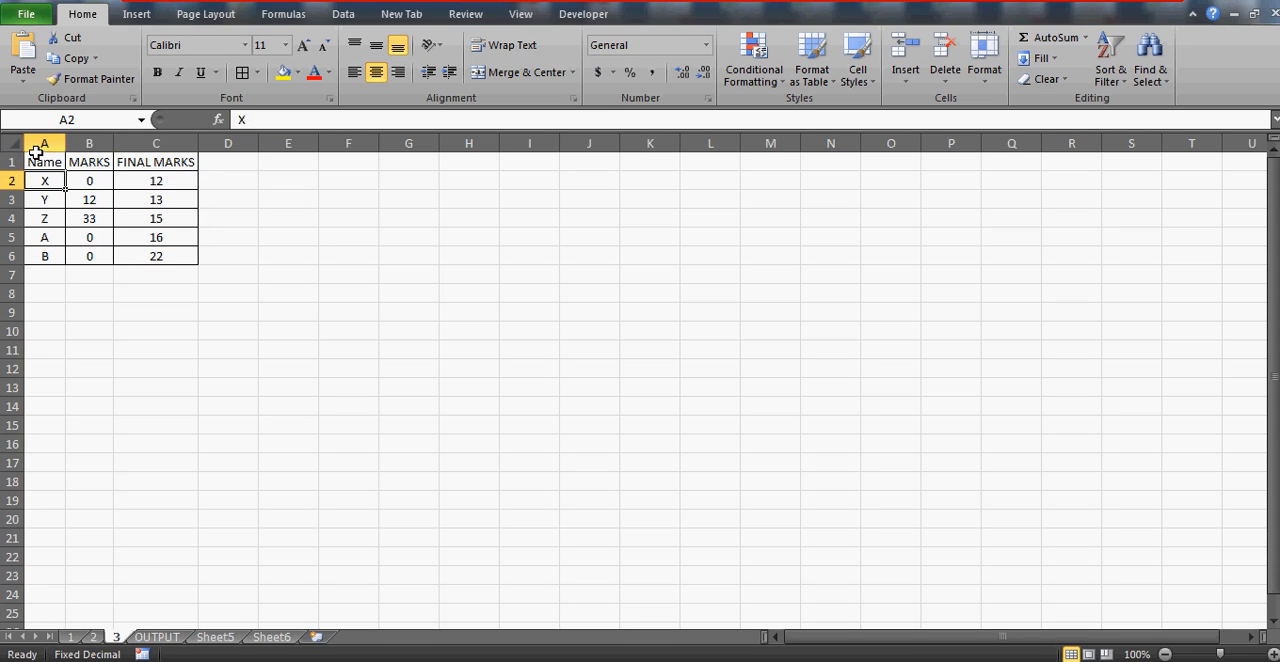
{"action": "key", "text": "Up"}
{"action": "key", "text": "Down"}
{"action": "key", "text": "Up"}
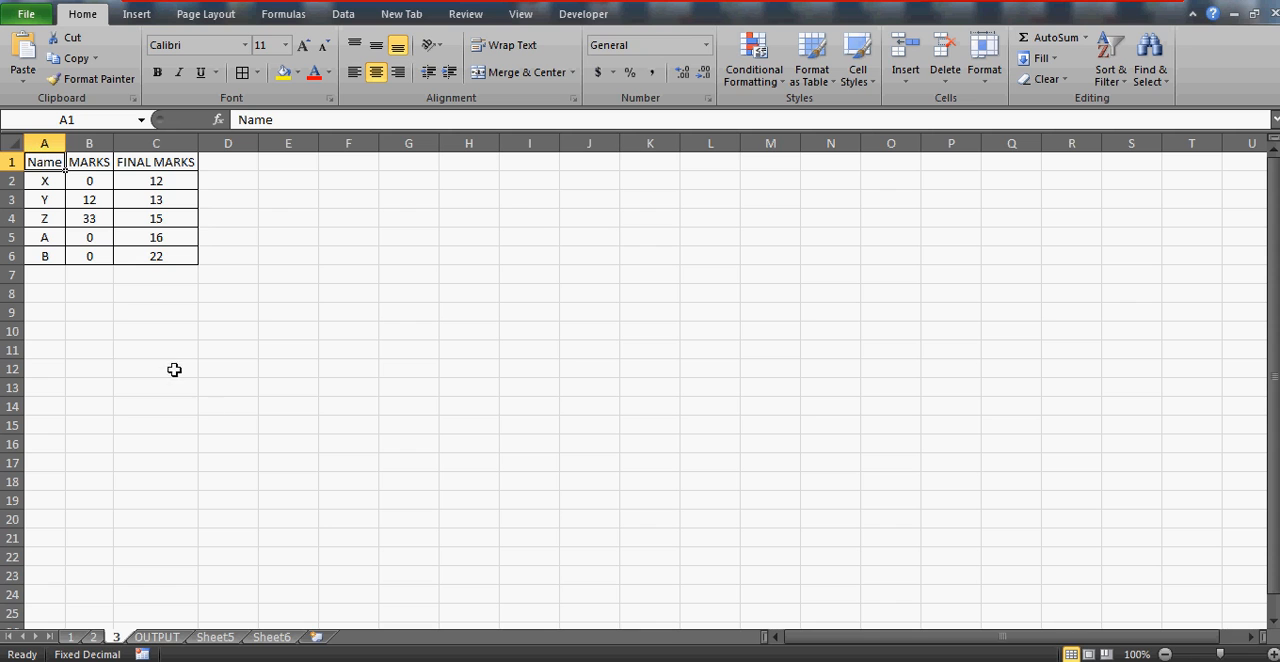
Review the name list and MARKS column on the OUTPUT sheet against the table on sheet 1
{"action": "left_click", "coordinate": [157, 640]}
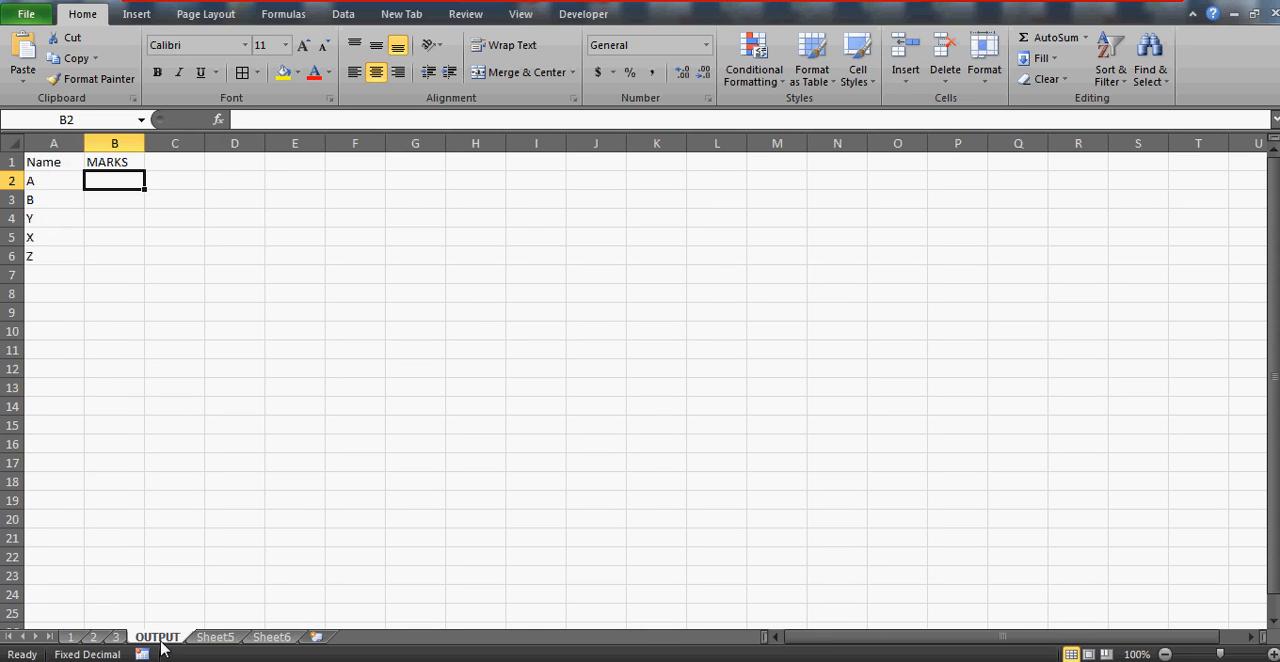
{"action": "left_click", "coordinate": [54, 196]}
{"action": "left_click", "coordinate": [118, 181]}
{"action": "left_click", "coordinate": [71, 638]}
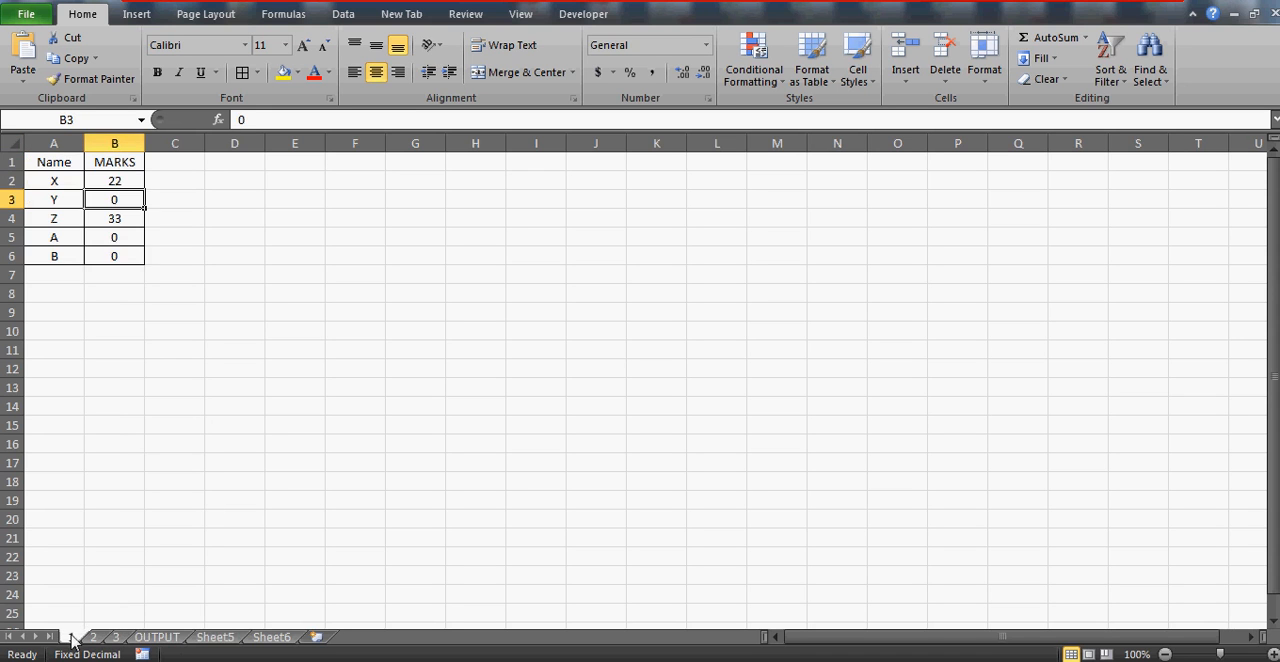
{"action": "left_click", "coordinate": [160, 638]}
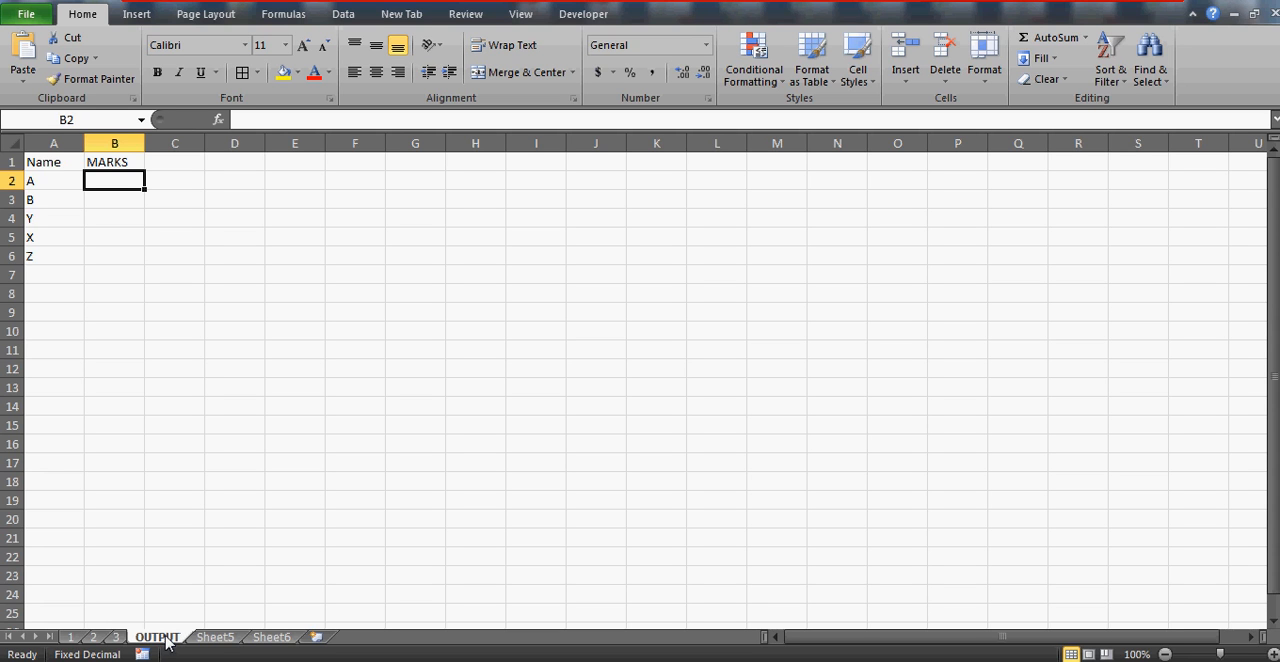
{"action": "left_click", "coordinate": [40, 186]}
{"action": "left_click", "coordinate": [106, 185]}
{"action": "left_click", "coordinate": [46, 180]}
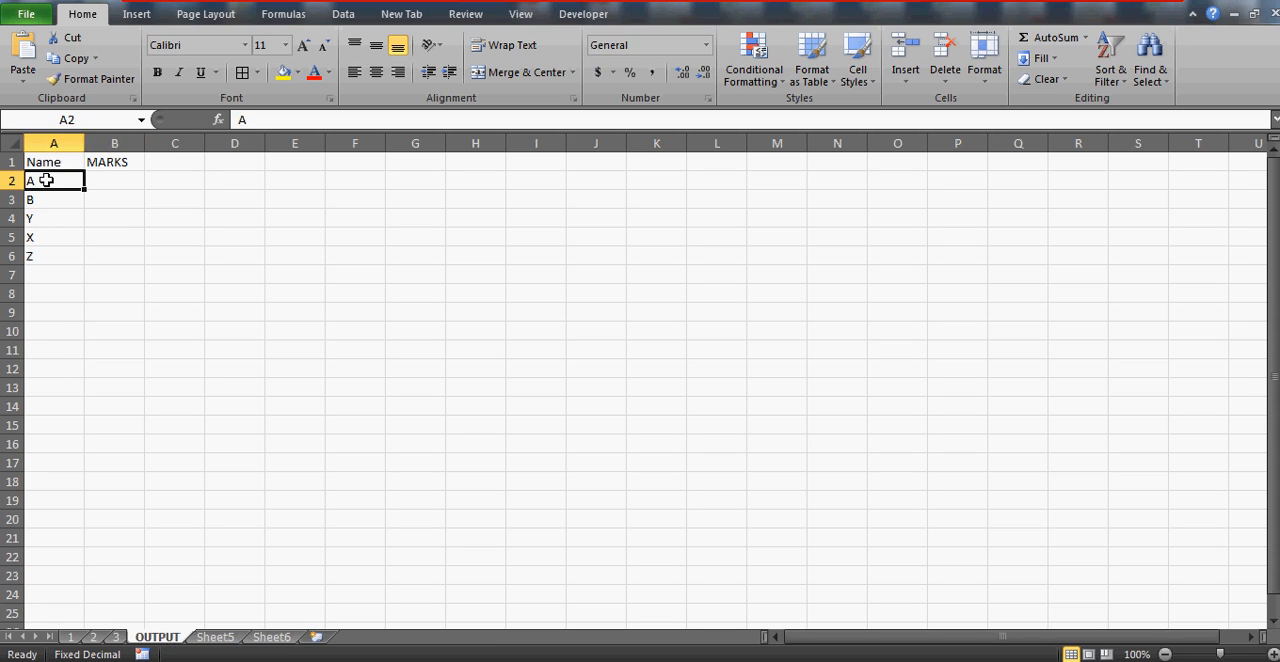
Find name A in the table on sheet 1 and check its marks
{"action": "left_click", "coordinate": [71, 639]}
{"action": "left_click", "coordinate": [48, 185]}
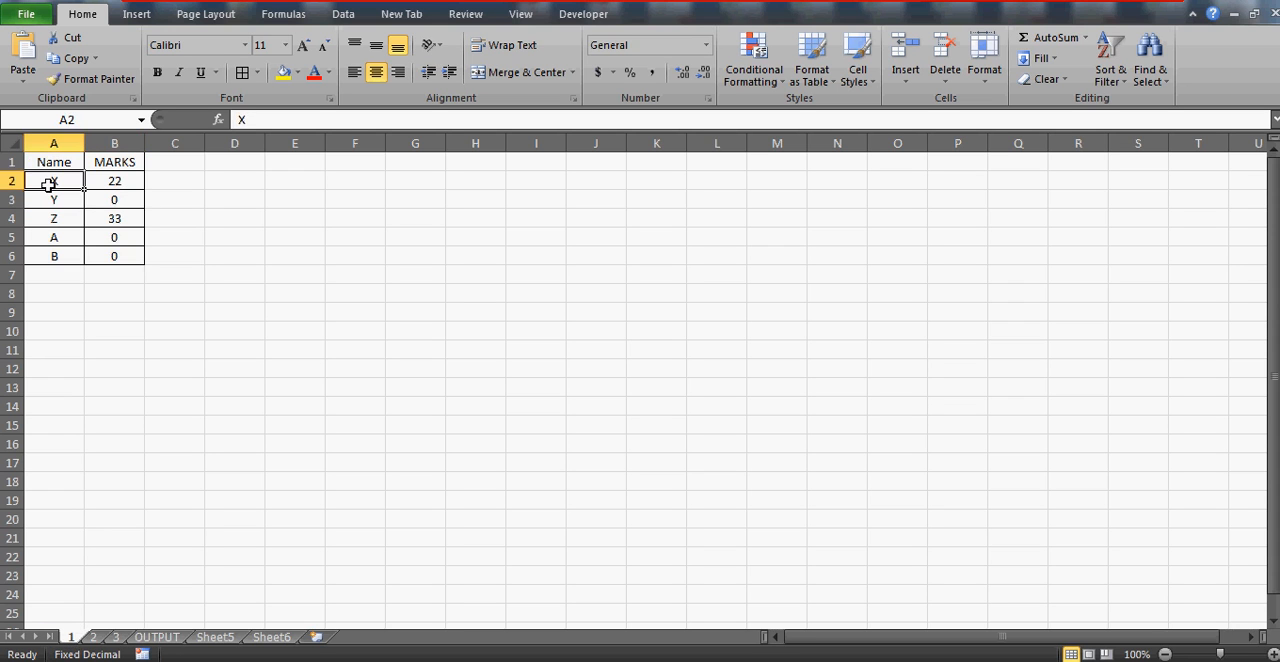
{"action": "key", "text": "Down"}
{"action": "key", "text": "Down"}
{"action": "key", "text": "Down"}
{"action": "key", "text": "Down"}
{"action": "key", "text": "Up"}
{"action": "key", "text": "Up"}
{"action": "key", "text": "Up"}
{"action": "key", "text": "Up"}
{"action": "key", "text": "Up"}
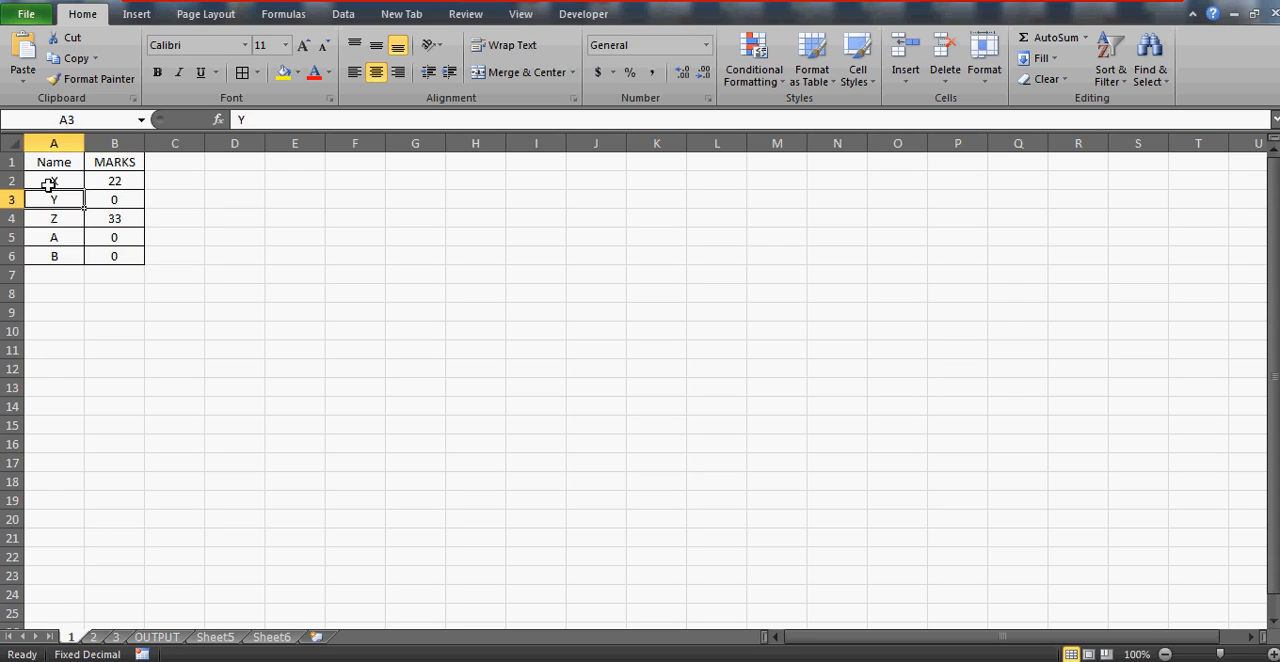
{"action": "key", "text": "Down"}
{"action": "key", "text": "Down"}
{"action": "key", "text": "Down"}
{"action": "key", "text": "Down"}
{"action": "key", "text": "Right"}
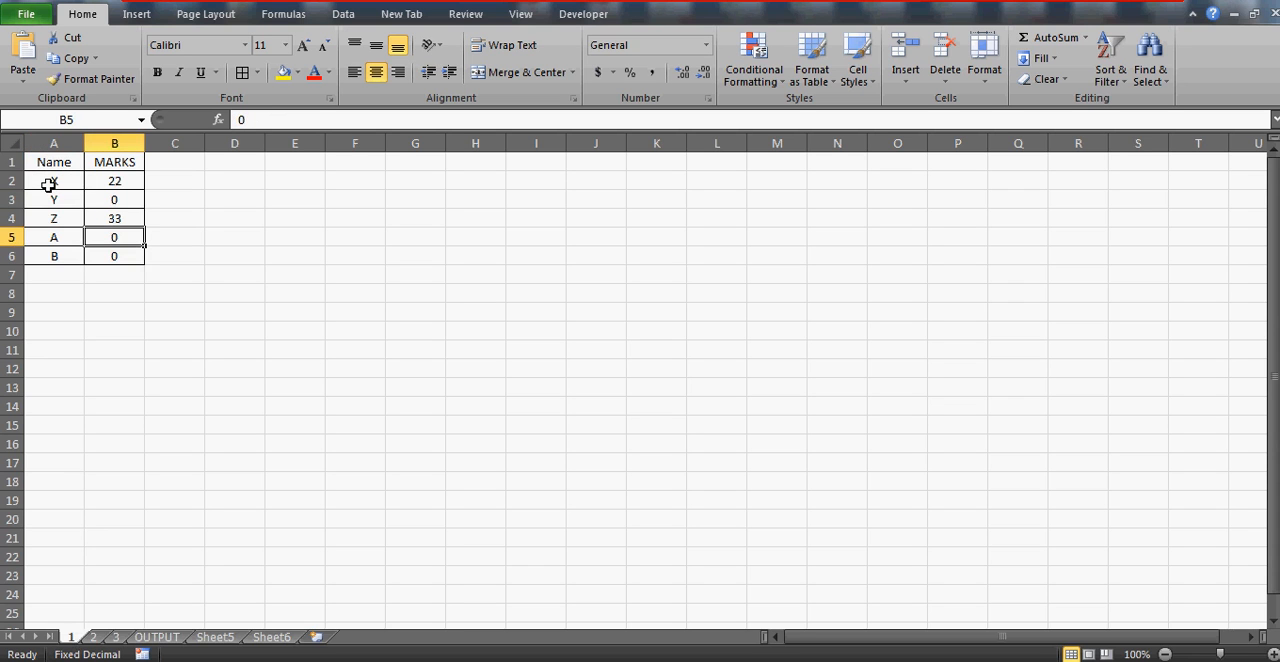
Find name A in the table on sheet 2 and check its marks
{"action": "left_click", "coordinate": [93, 637]}
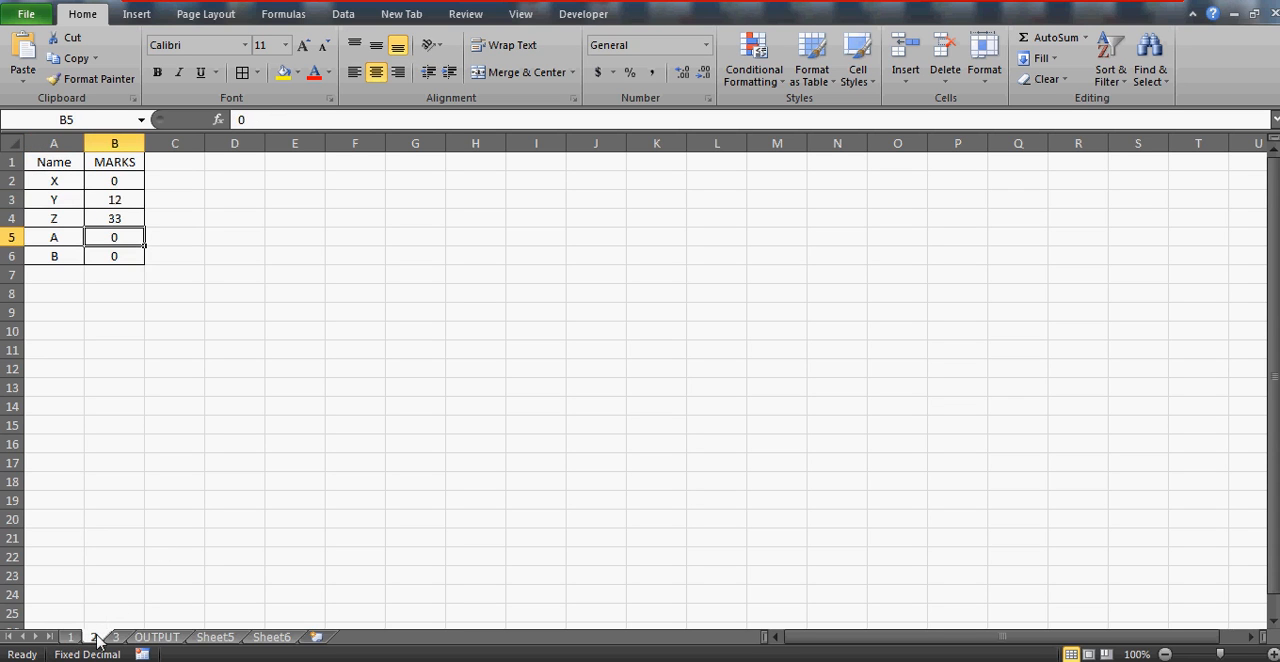
{"action": "left_click", "coordinate": [46, 199]}
{"action": "key", "text": "Down"}
{"action": "key", "text": "Down"}
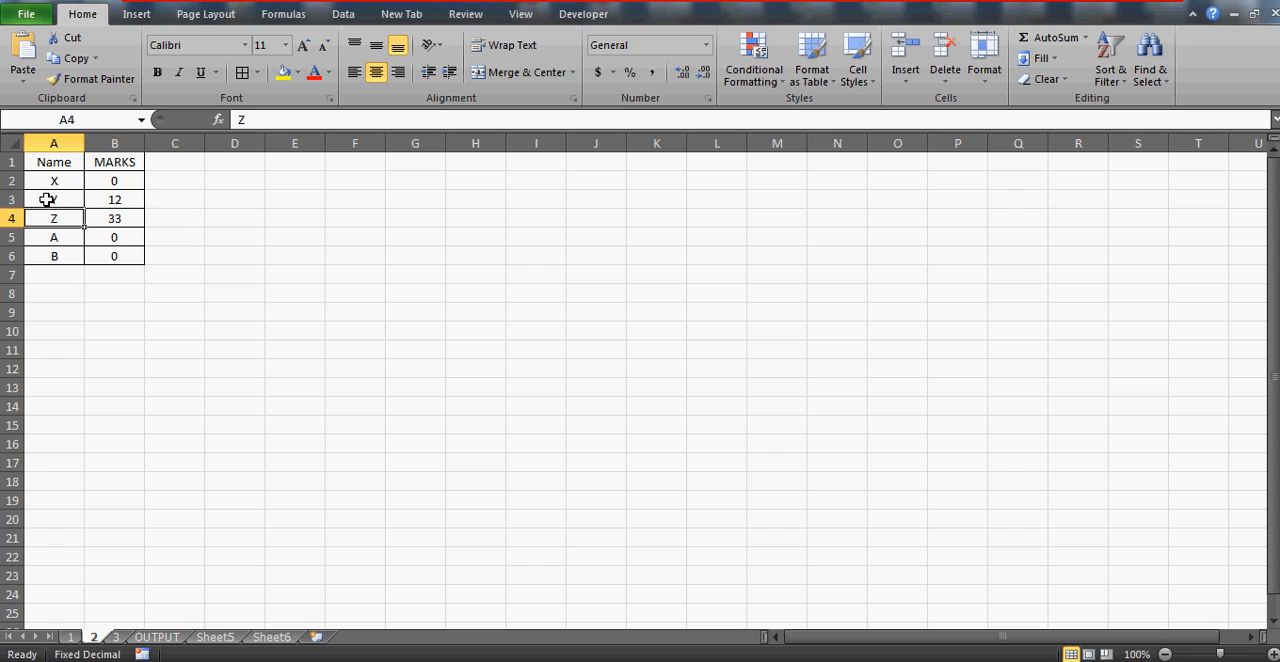
{"action": "key", "text": "Right"}
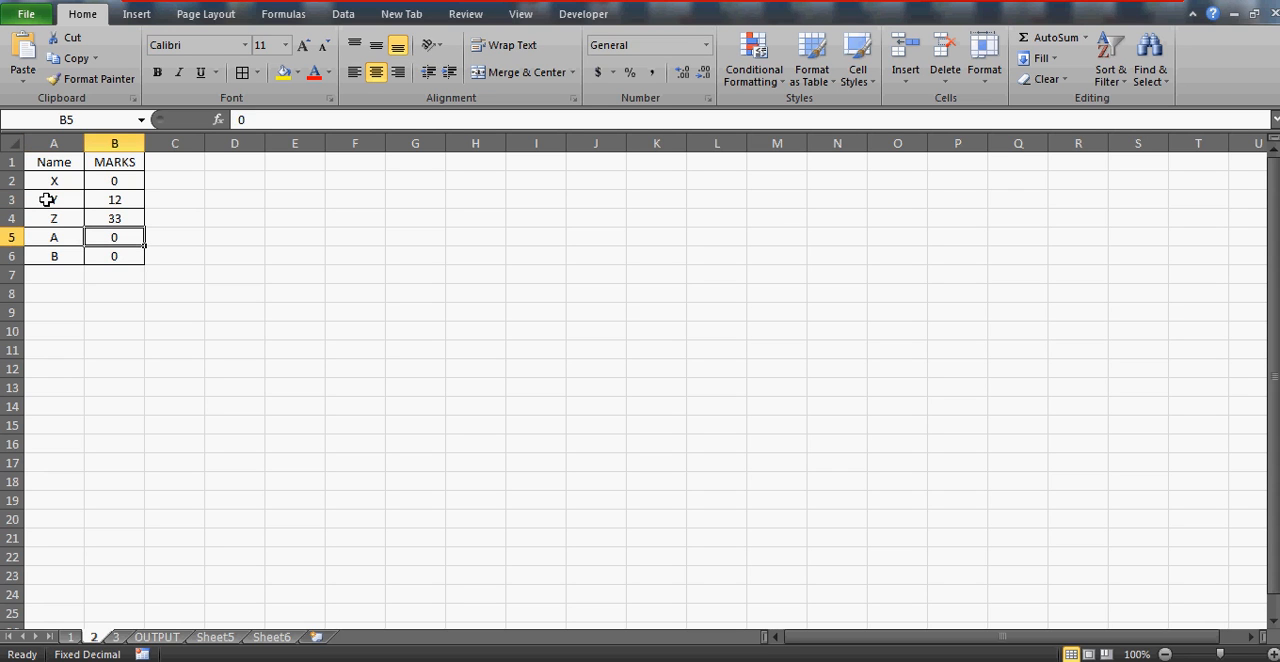
Check the MARKS and FINAL MARKS entries for name A on sheet 3, then select the whole FINAL MARKS column
{"action": "left_click", "coordinate": [116, 637]}
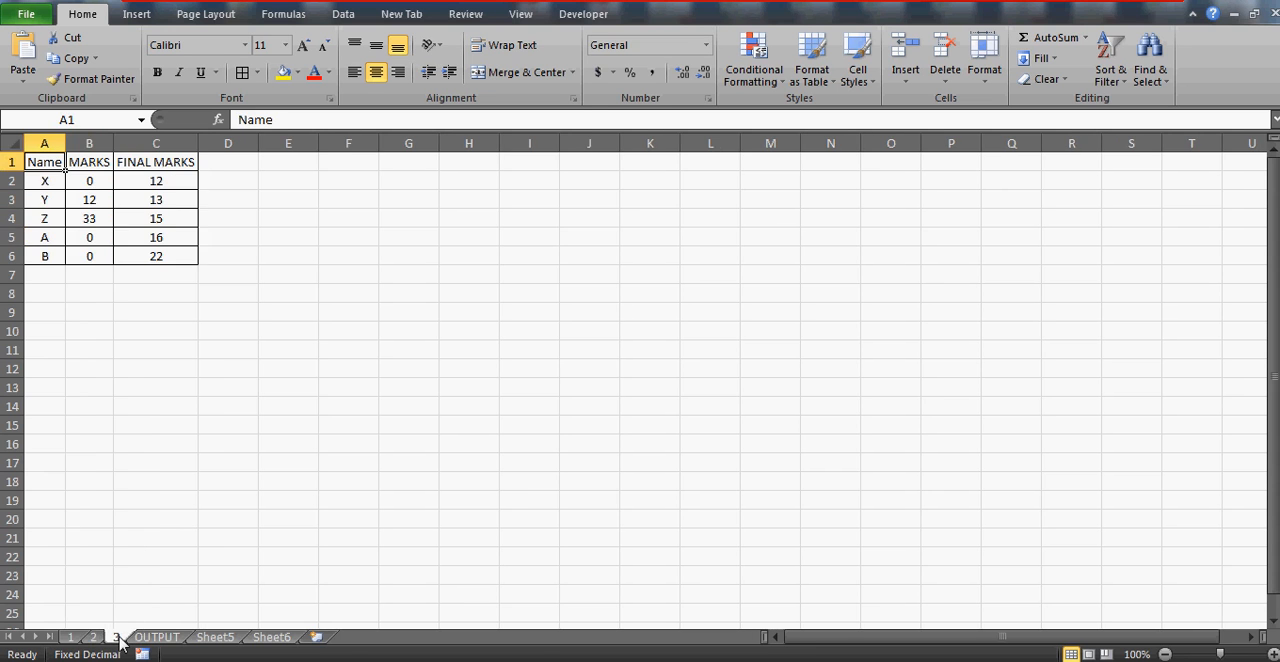
{"action": "left_click", "coordinate": [34, 215]}
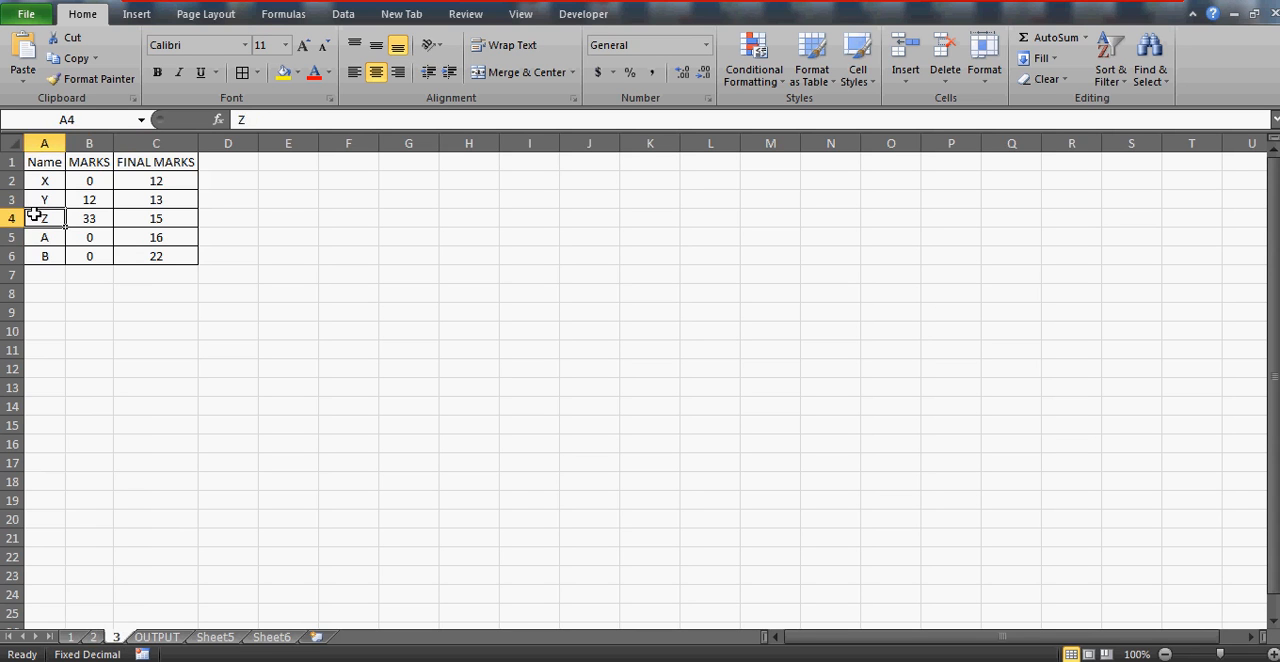
{"action": "key", "text": "Down"}
{"action": "key", "text": "Right"}
{"action": "key", "text": "Left"}
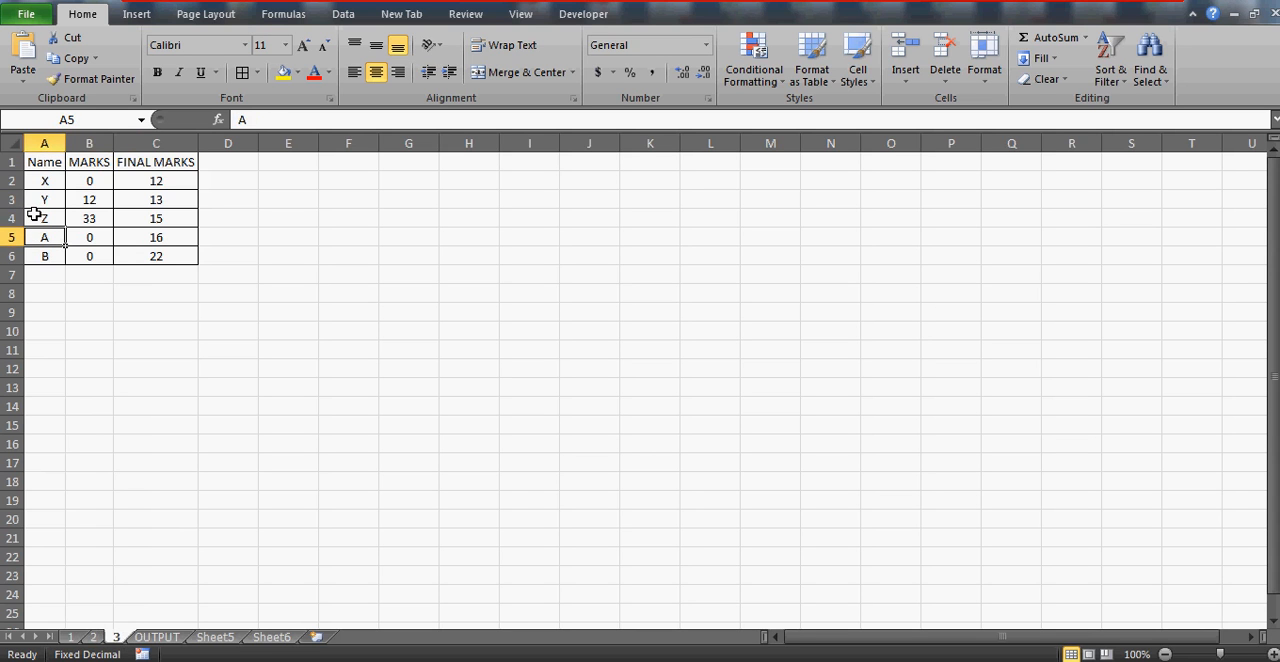
{"action": "key", "text": "Right"}
{"action": "key", "text": "Left"}
{"action": "key", "text": "Right"}
{"action": "key", "text": "Left"}
{"action": "key", "text": "Right"}
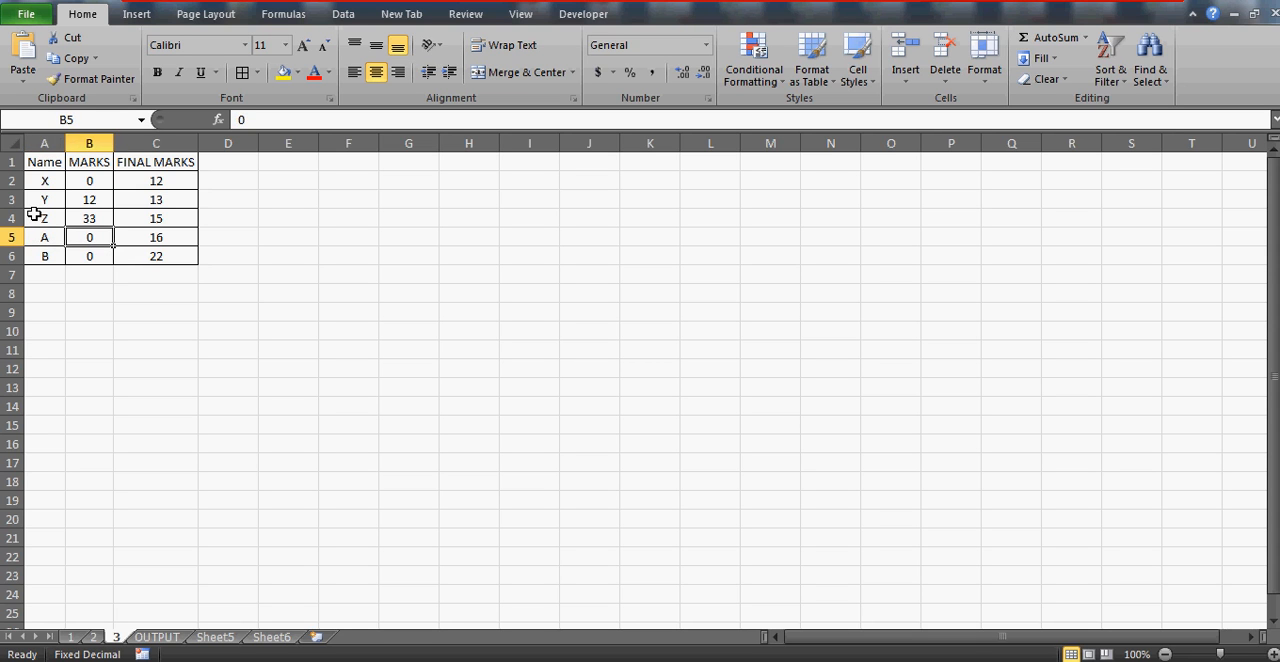
{"action": "key", "text": "Right"}
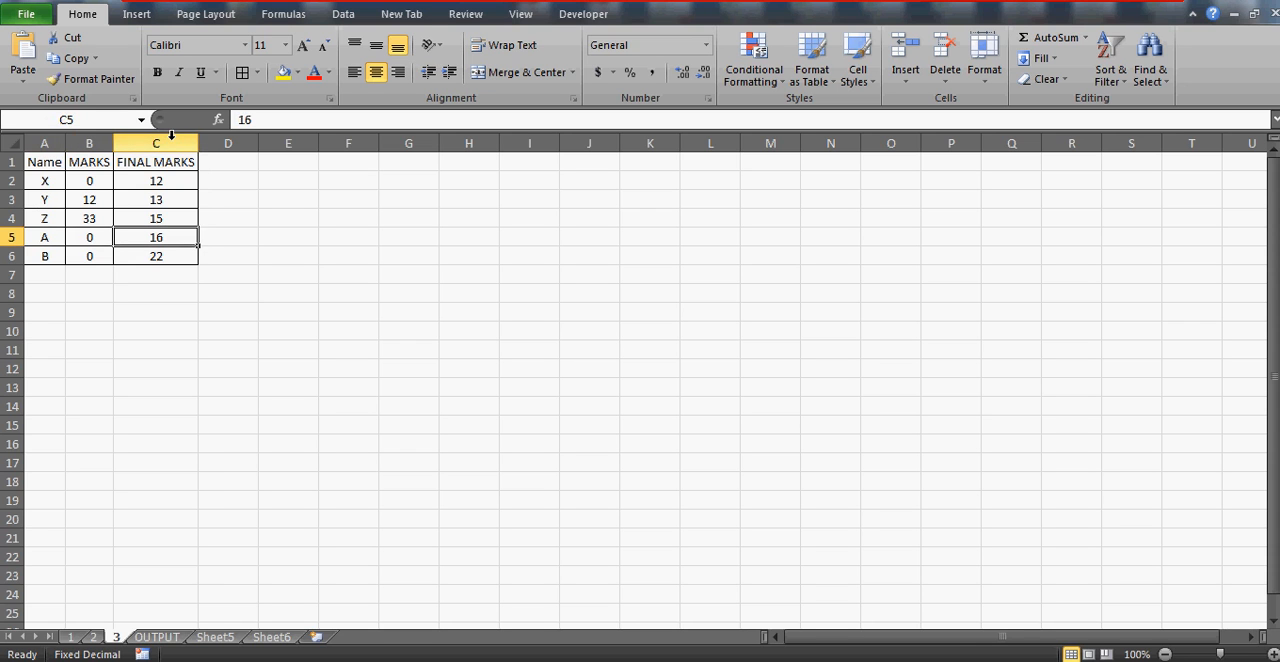
{"action": "left_click", "coordinate": [171, 136]}
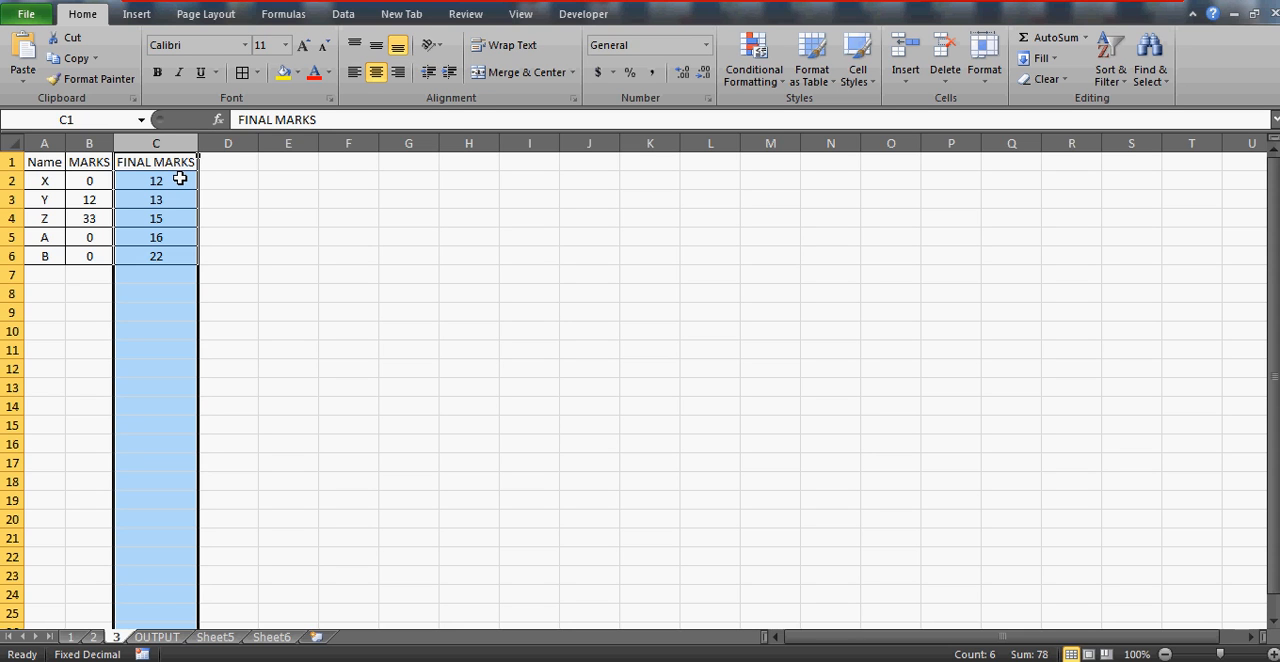
Compare the position of name X on sheet 1 with its position on the OUTPUT sheet
{"action": "left_click", "coordinate": [71, 637]}
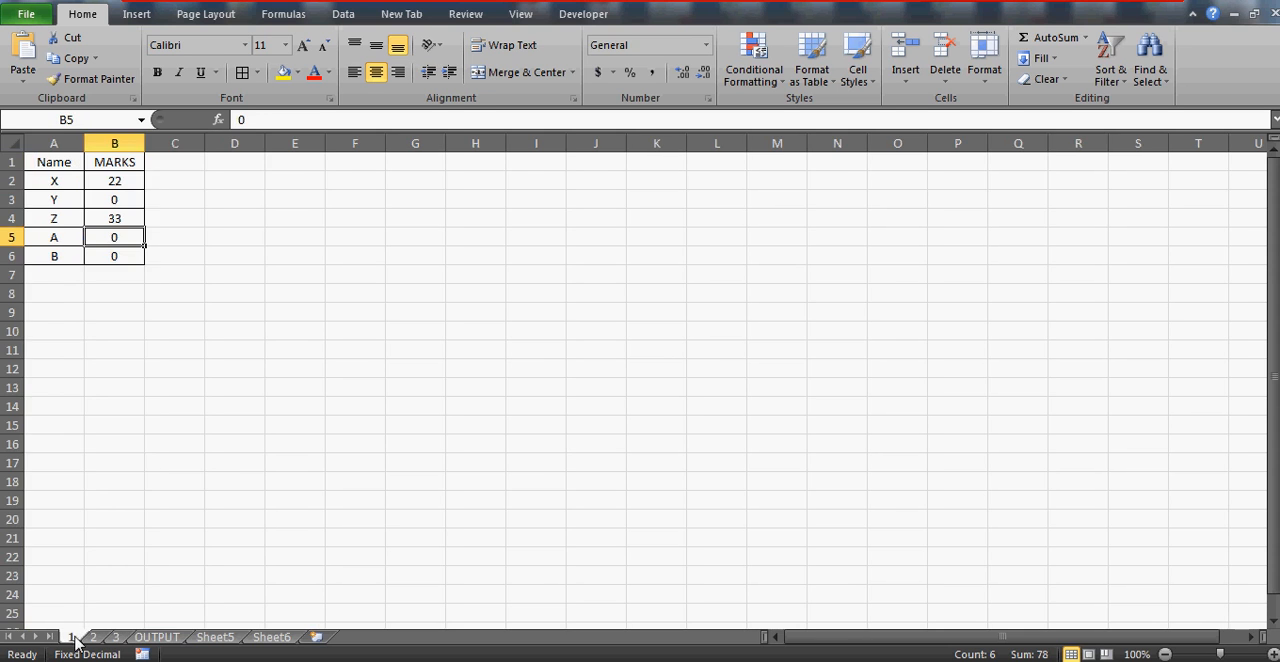
{"action": "left_click", "coordinate": [47, 176]}
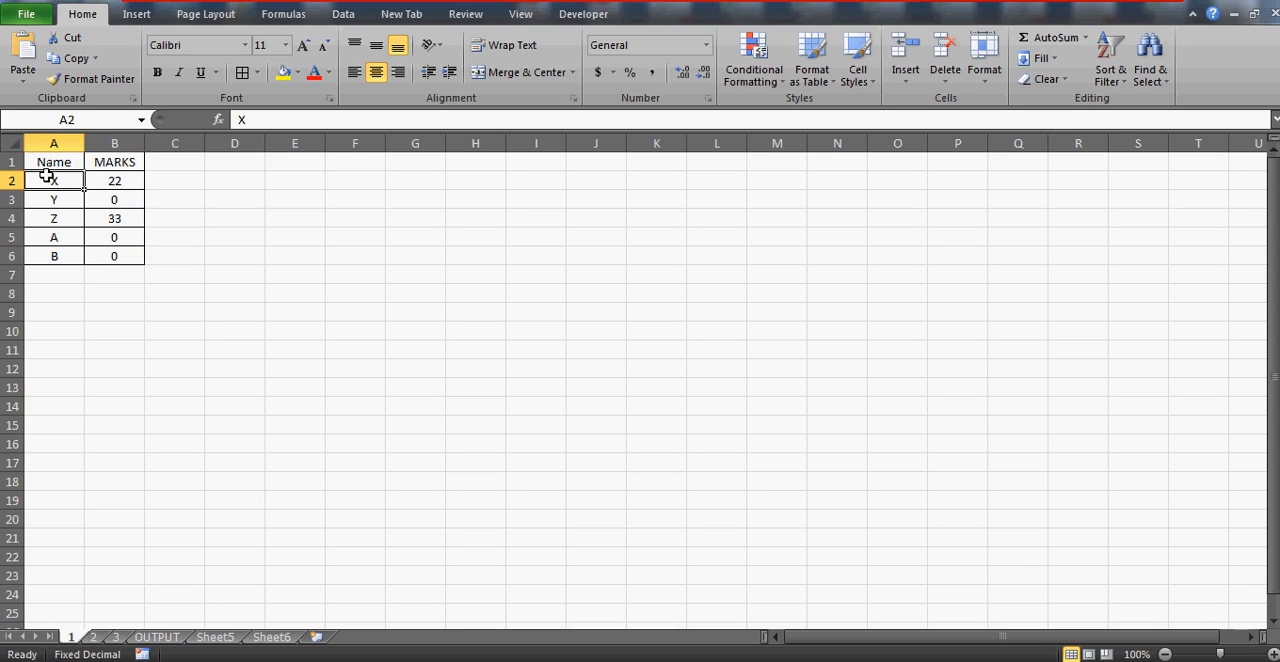
{"action": "left_click", "coordinate": [157, 637]}
{"action": "left_click", "coordinate": [51, 235]}
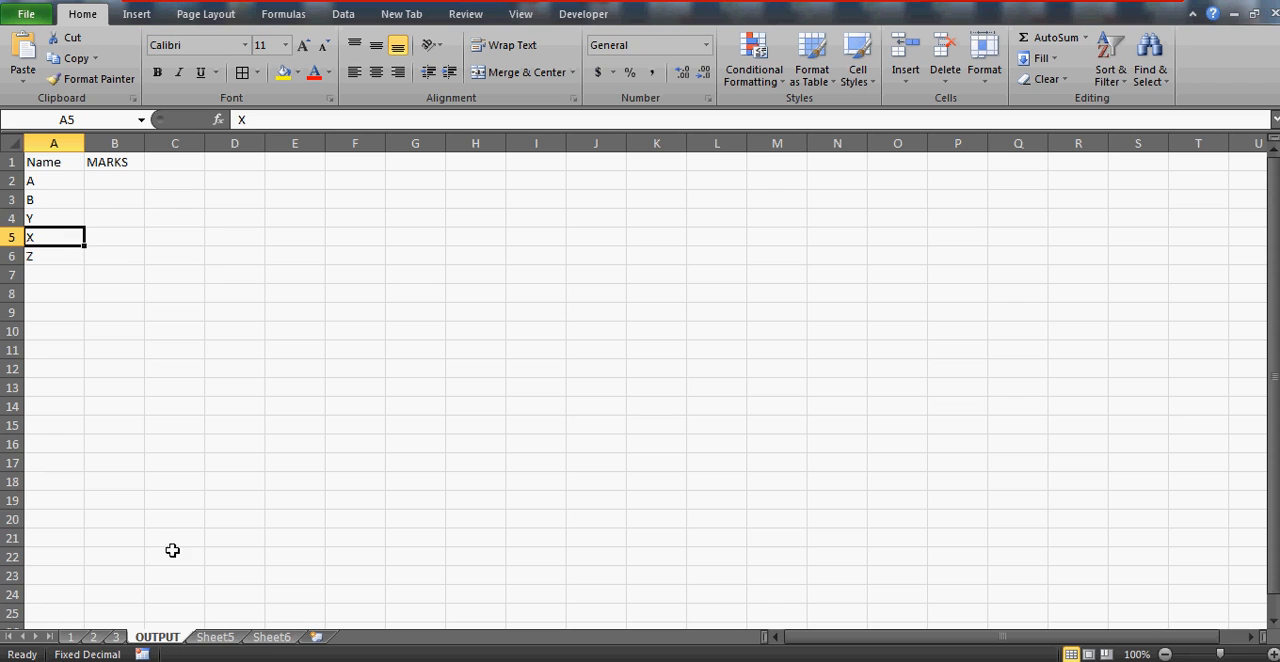
{"action": "left_click", "coordinate": [76, 637]}
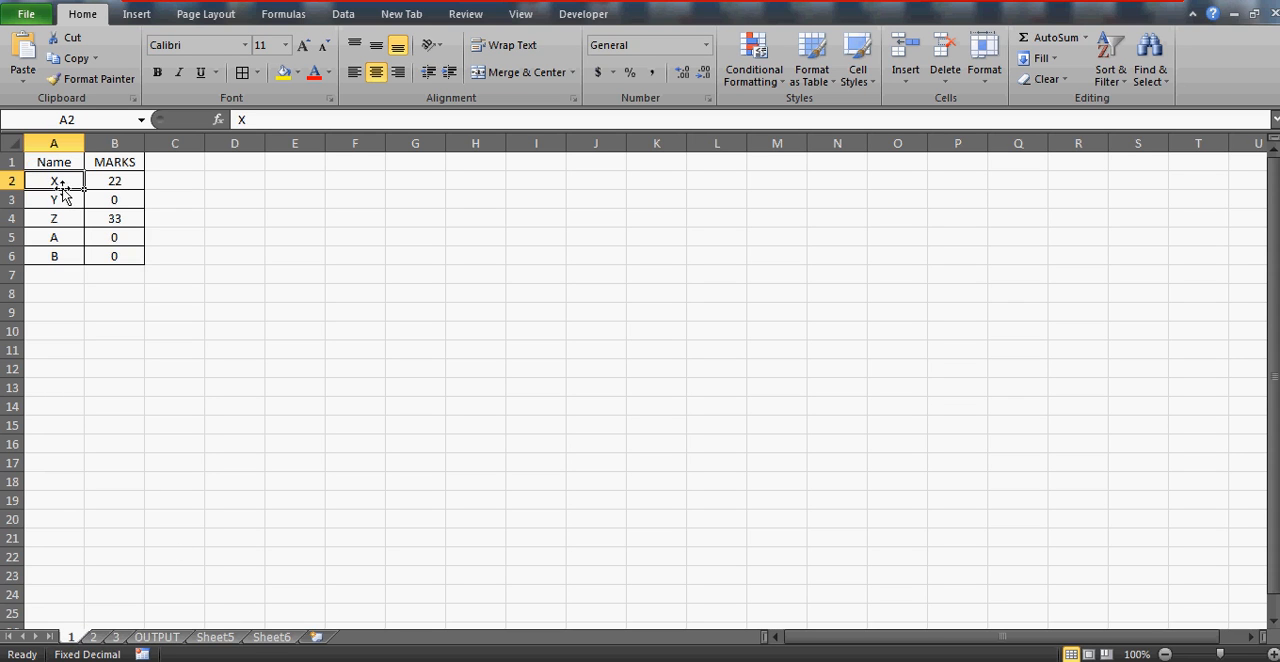
Check the marks of name X in the table on sheet 1
{"action": "key", "text": "Down"}
{"action": "key", "text": "Up"}
{"action": "key", "text": "Right"}
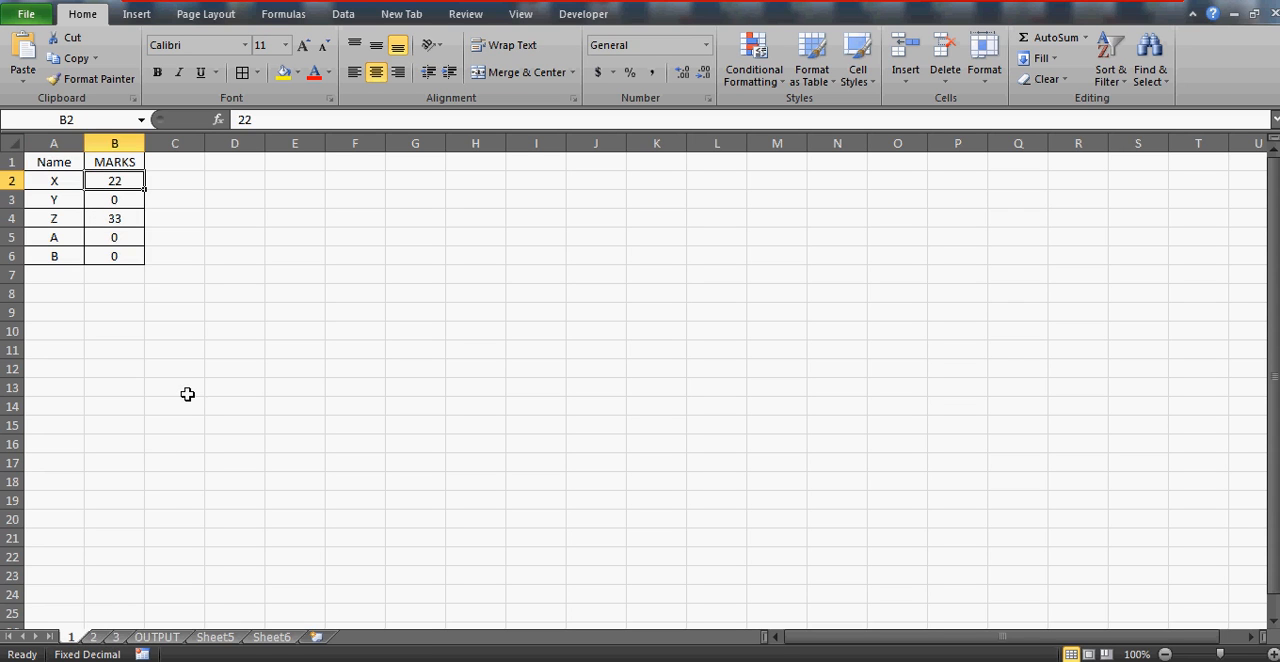
Go through sheet 2 to sheet 3 and find name X in the table there
{"action": "left_click", "coordinate": [94, 637]}
{"action": "left_click", "coordinate": [116, 638]}
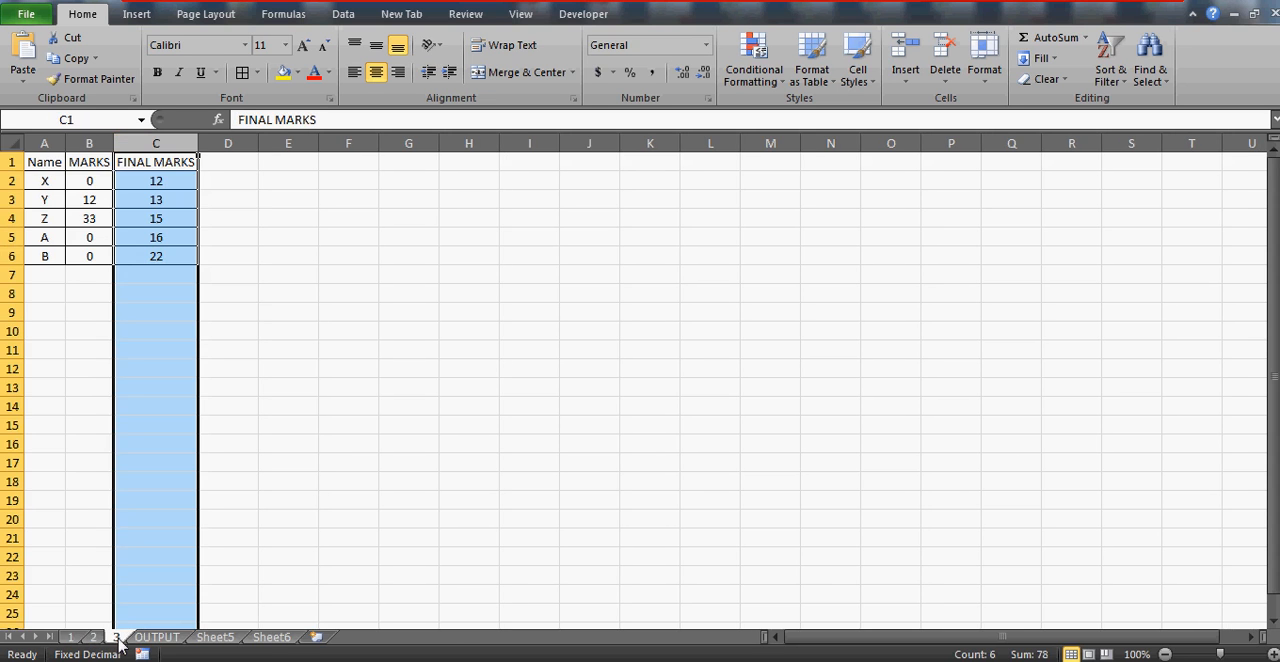
{"action": "left_click", "coordinate": [63, 195]}
{"action": "key", "text": "Down"}
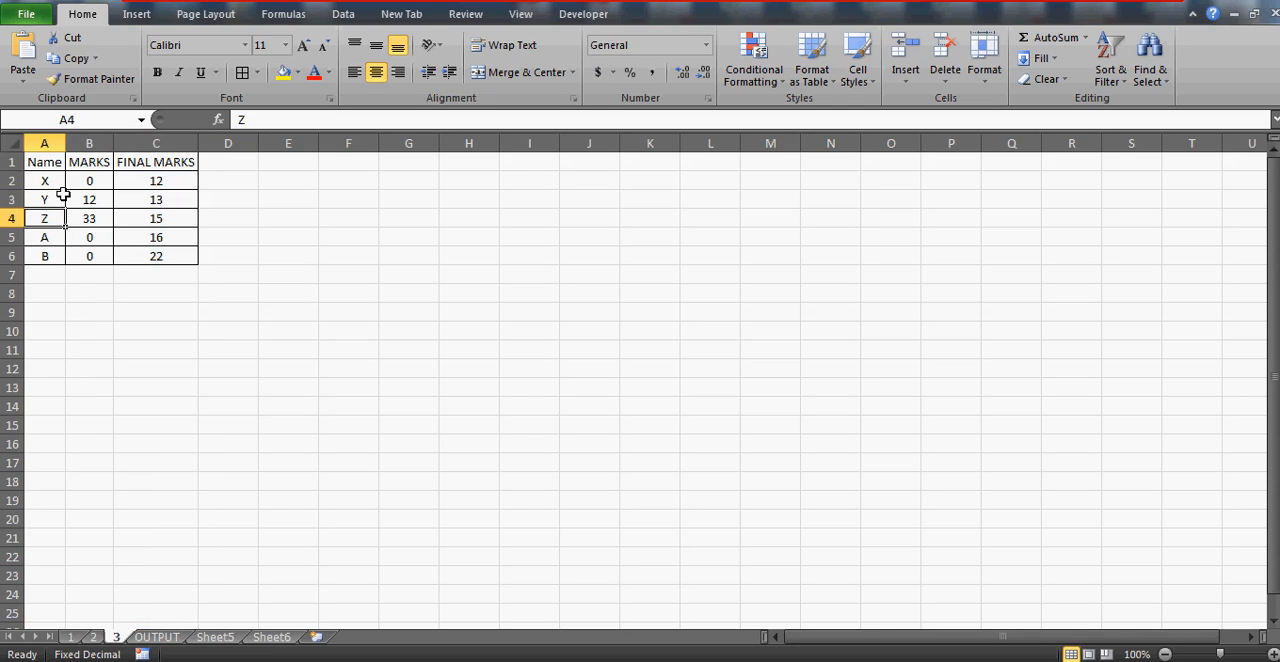
{"action": "key", "text": "Up"}
{"action": "key", "text": "Up"}
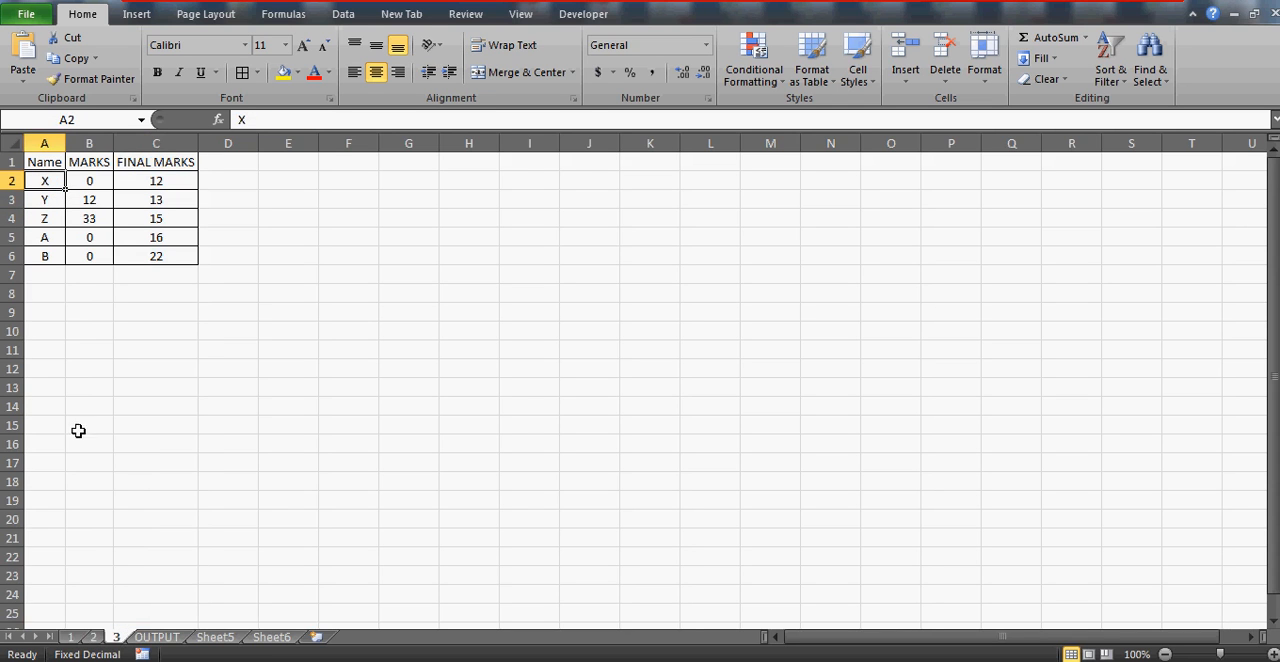
Revisit sheet 1, then locate name Y in the Name column of the OUTPUT sheet
{"action": "left_click", "coordinate": [72, 637]}
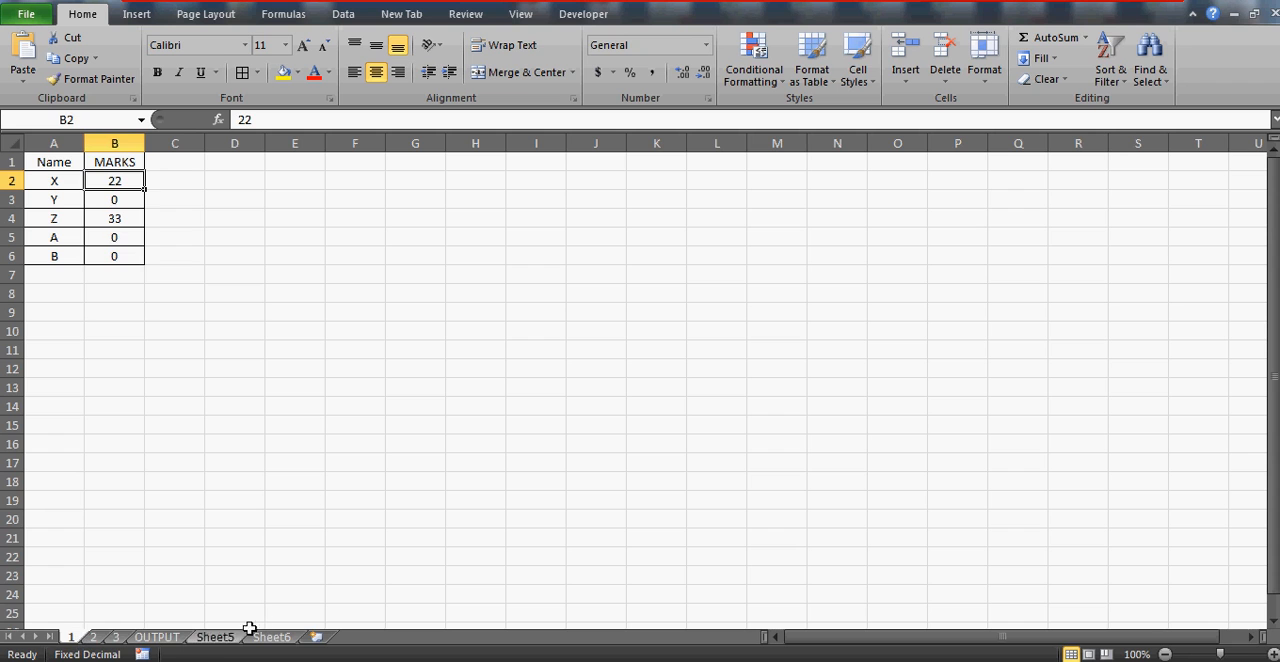
{"action": "left_click", "coordinate": [164, 626]}
{"action": "left_click", "coordinate": [167, 639]}
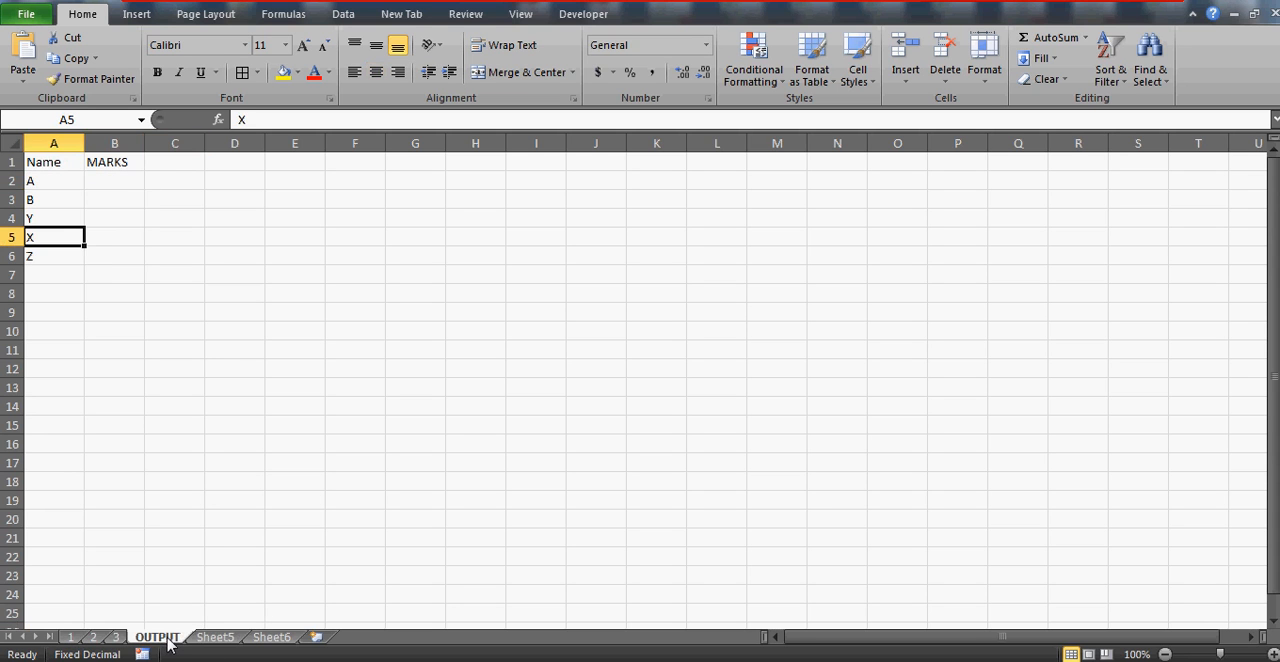
{"action": "left_click", "coordinate": [44, 214]}
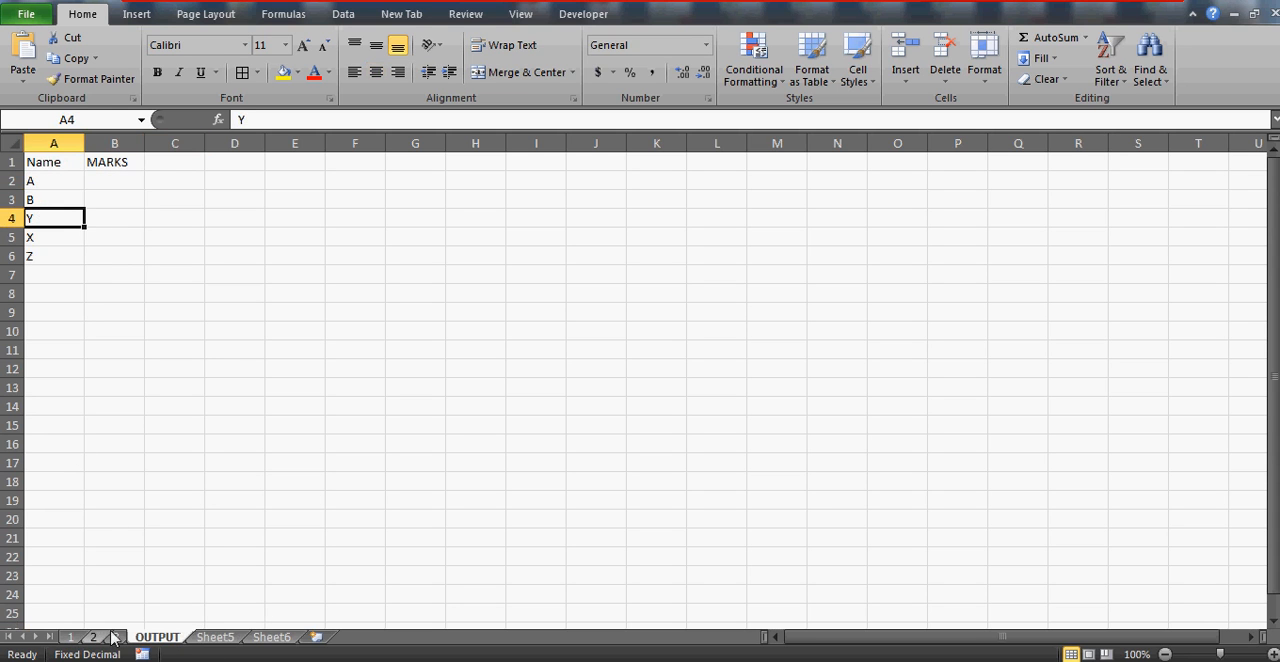
Find name Y in the table on sheet 1 and check its marks
{"action": "left_click", "coordinate": [72, 639]}
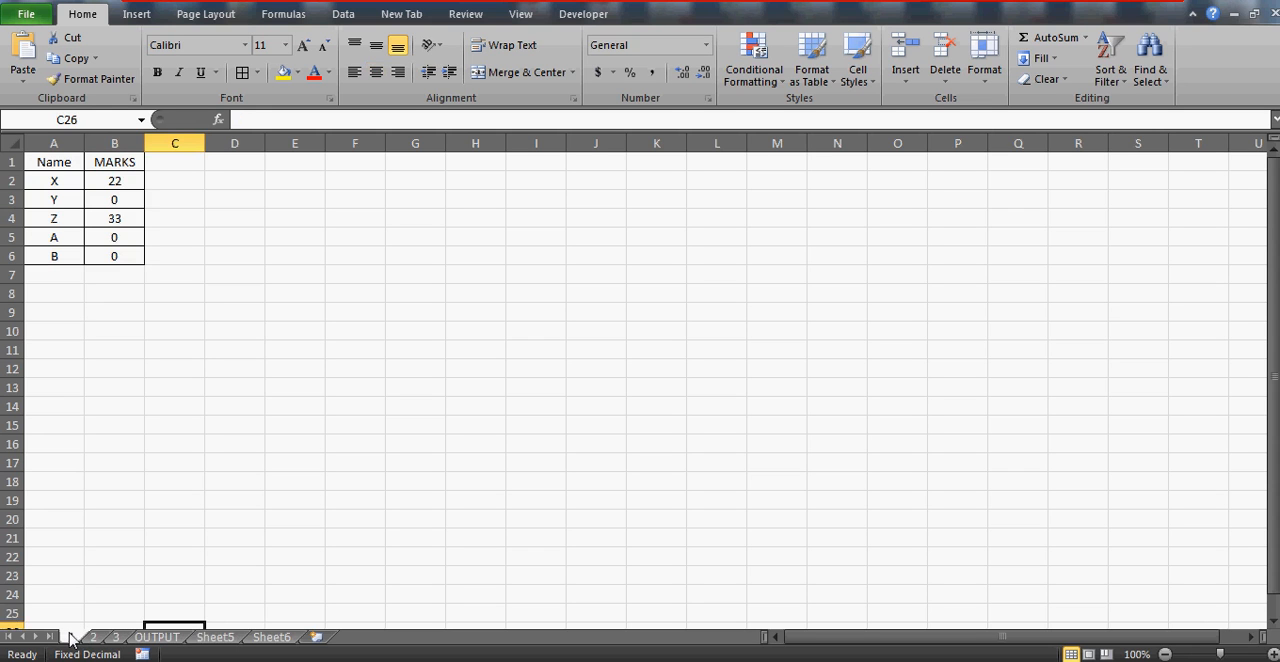
{"action": "left_click", "coordinate": [42, 186]}
{"action": "key", "text": "Down"}
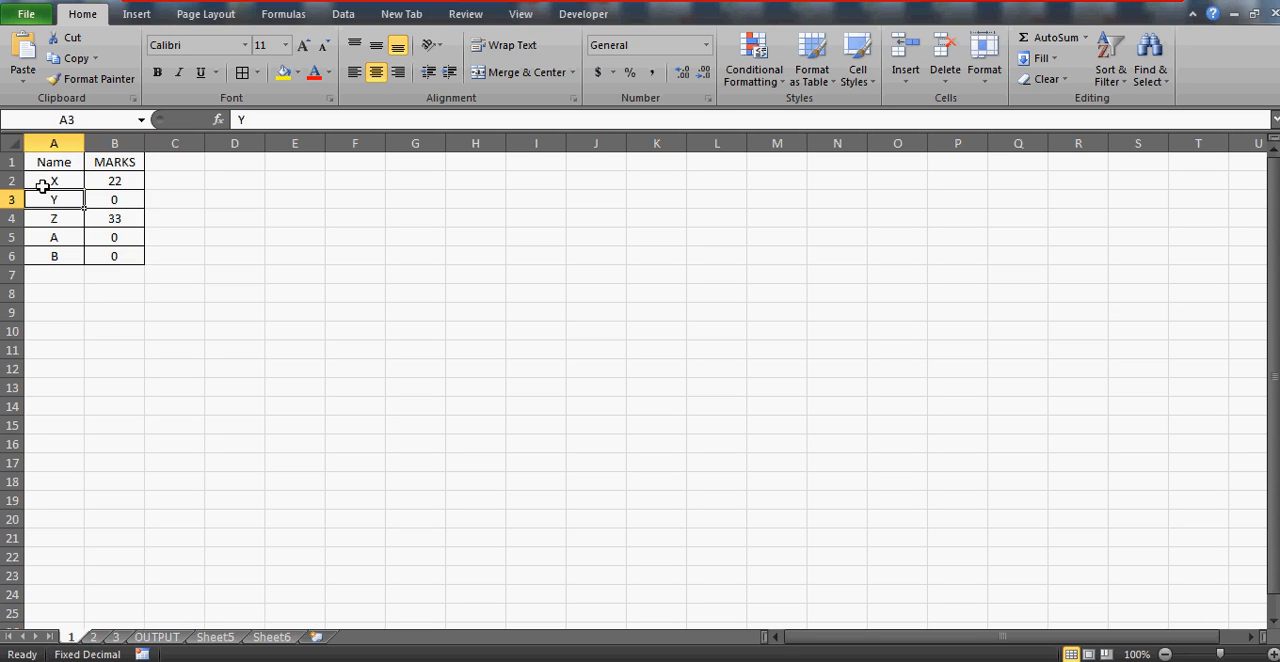
{"action": "key", "text": "Up"}
{"action": "key", "text": "Down"}
{"action": "key", "text": "shift+Right"}
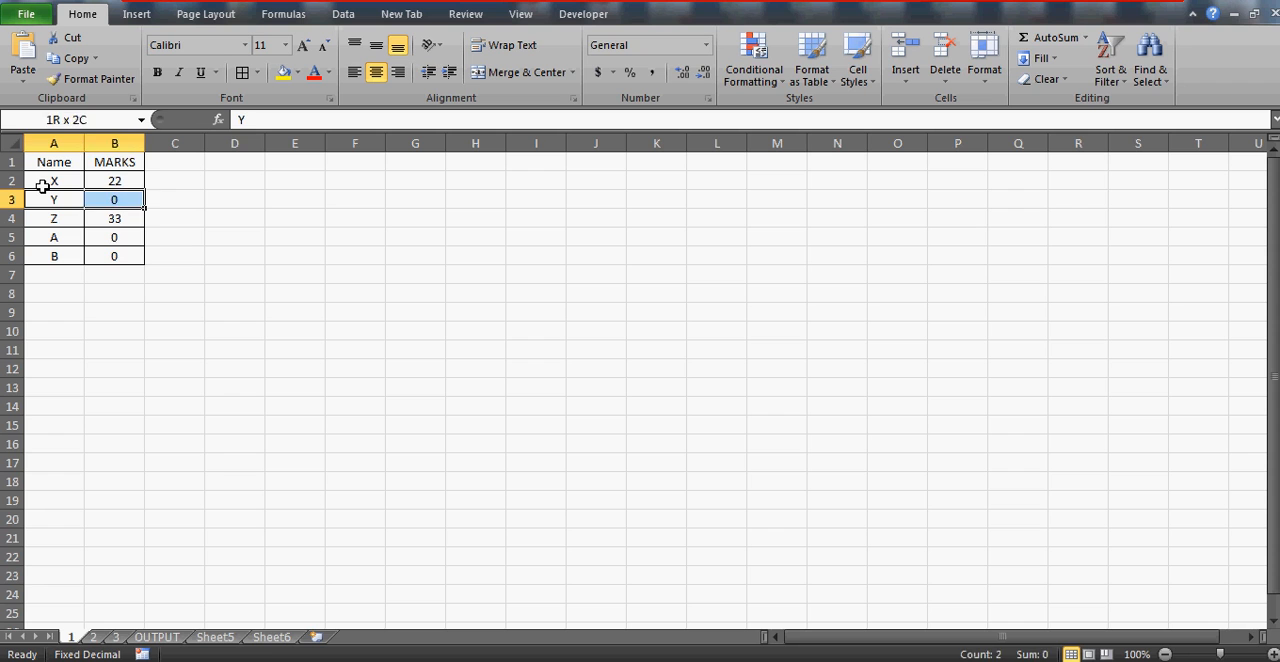
{"action": "key", "text": "shift+Left"}
{"action": "key", "text": "shift+Right"}
{"action": "key", "text": "Right"}
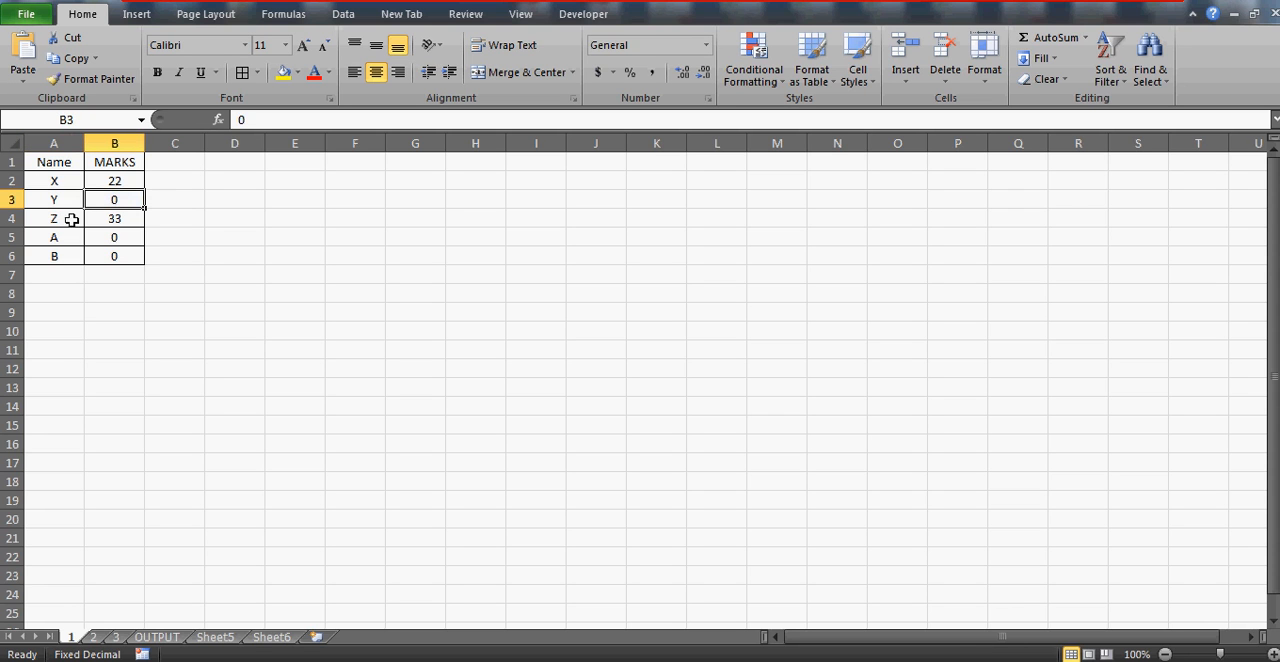
Set the MARKS value for name Y on sheet 2 to 0
{"action": "left_click", "coordinate": [94, 637]}
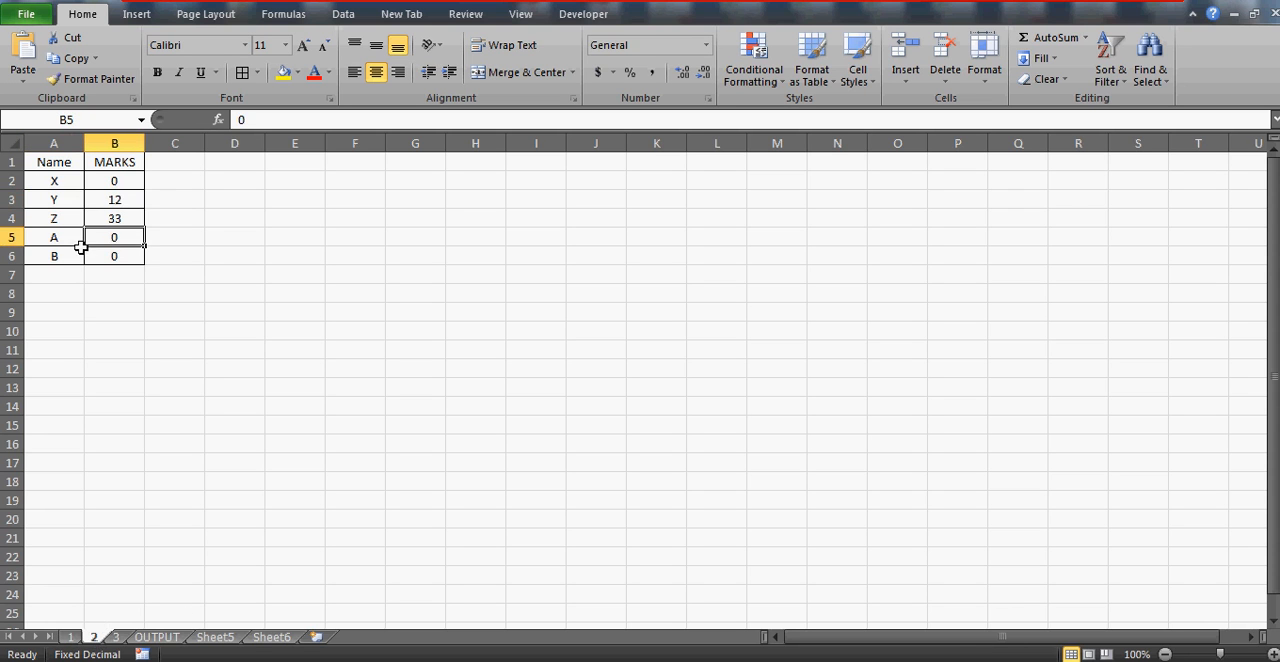
{"action": "left_click", "coordinate": [42, 195]}
{"action": "key", "text": "Right"}
{"action": "left_click", "coordinate": [42, 195]}
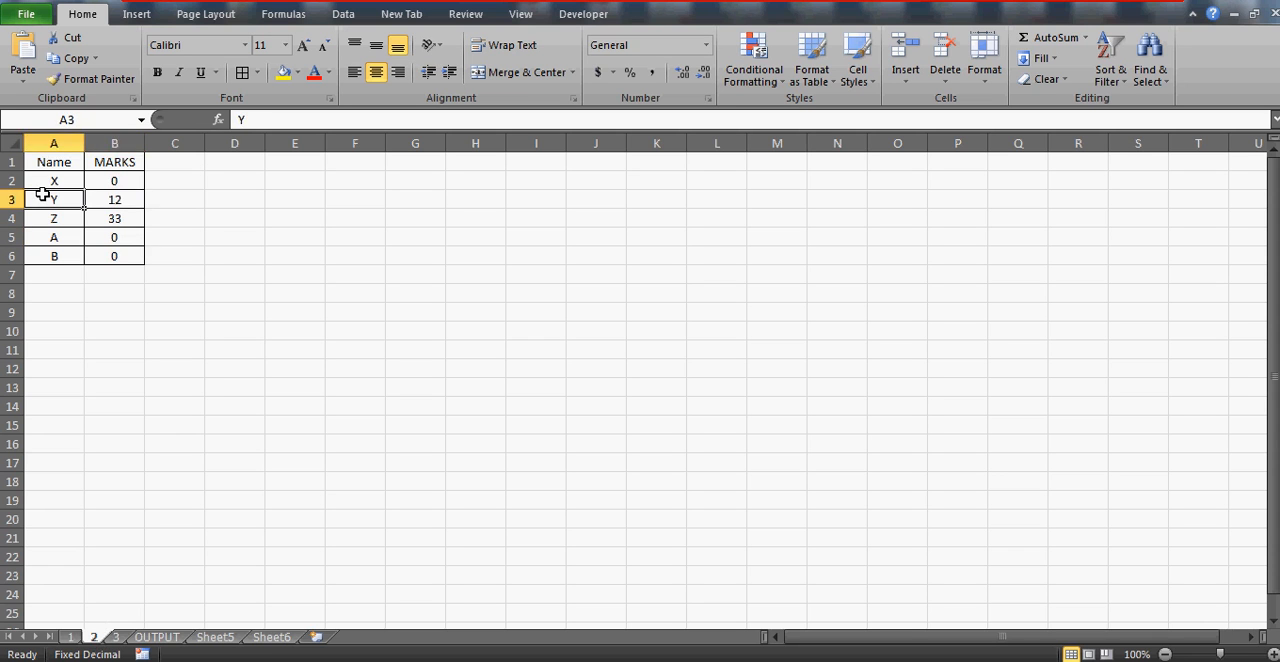
{"action": "key", "text": "Right"}
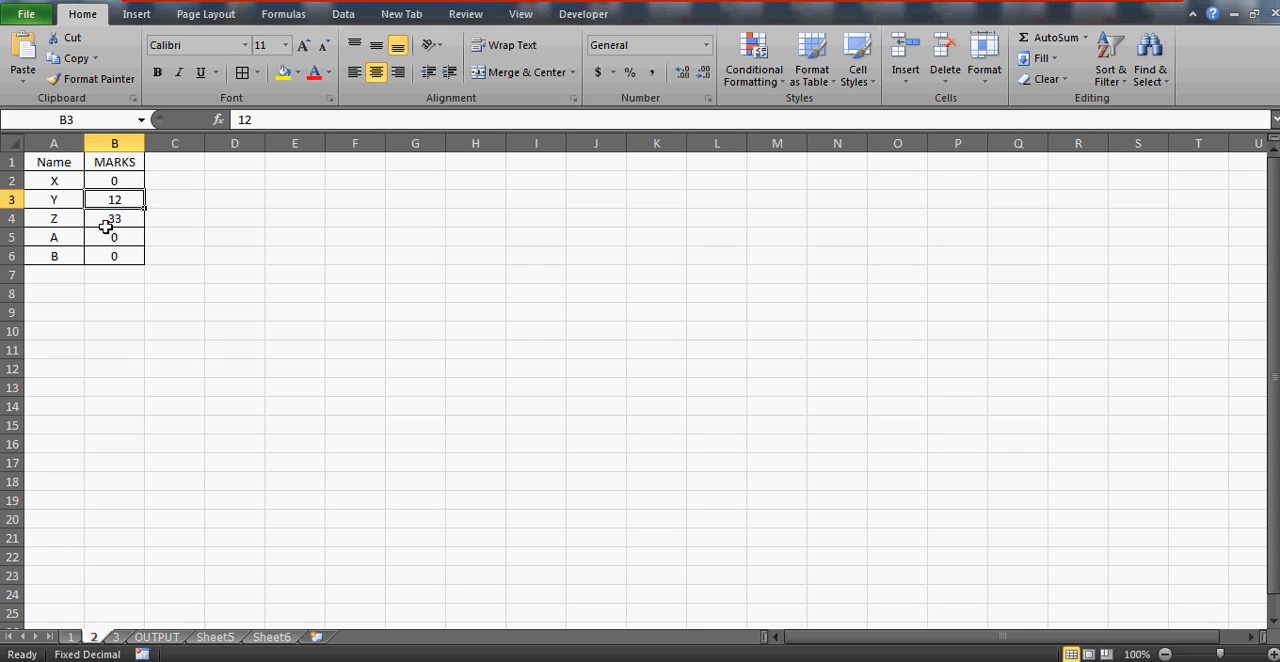
{"action": "type", "text": "0"}
{"action": "key", "text": "Return"}
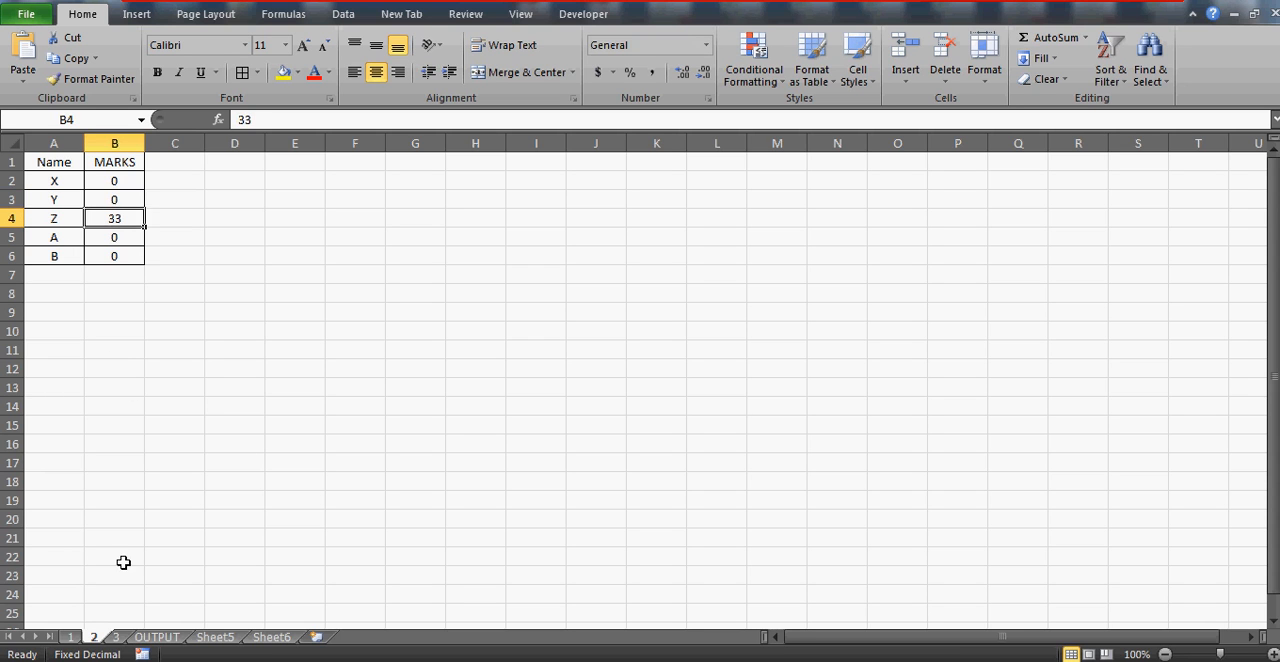
Set the MARKS value for name Y on sheet 3 to 0
{"action": "left_click", "coordinate": [115, 638]}
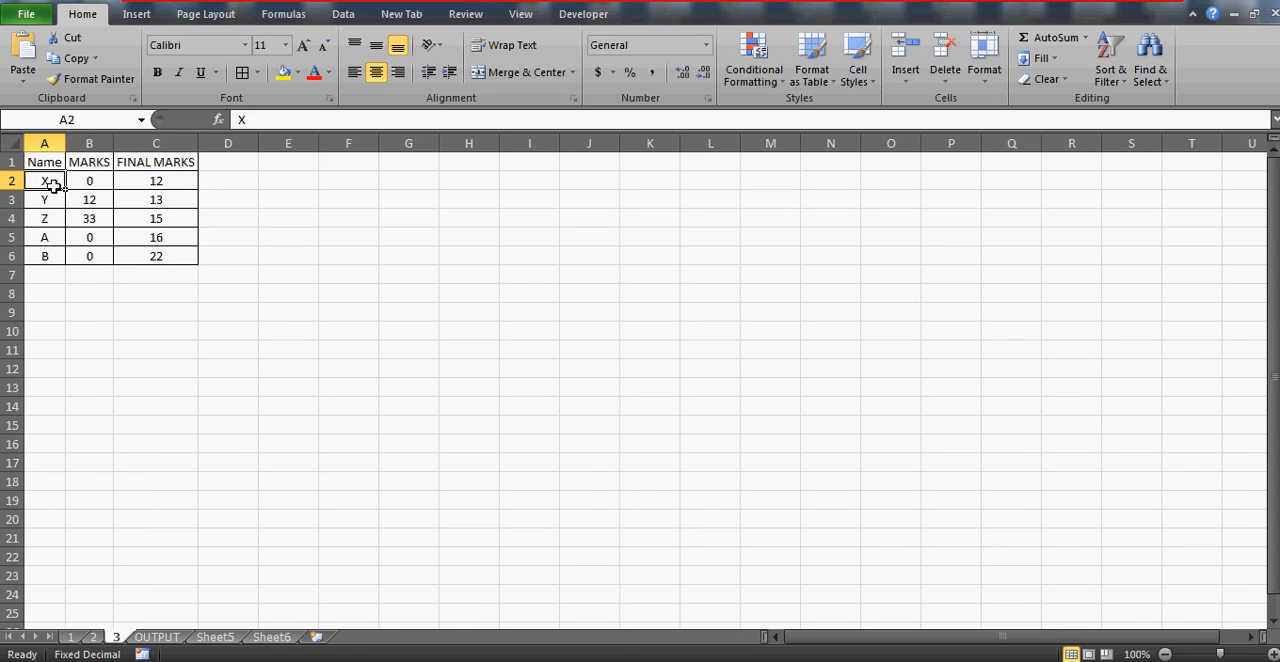
{"action": "key", "text": "Down"}
{"action": "key", "text": "Down"}
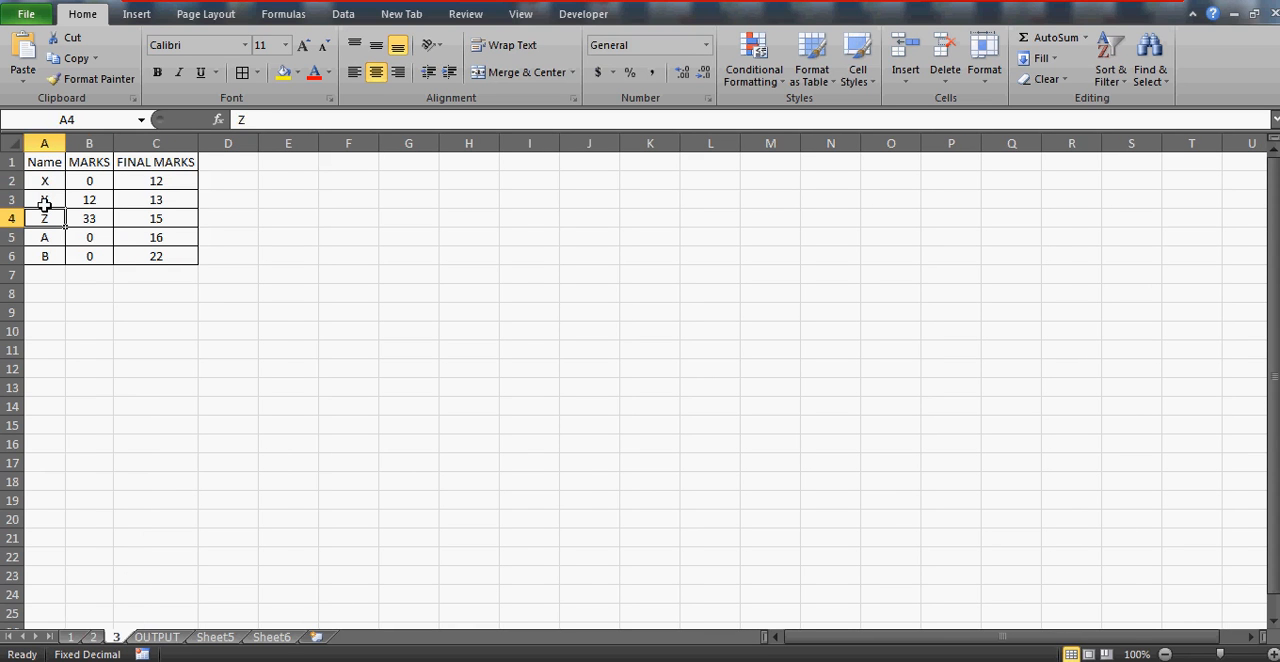
{"action": "left_click", "coordinate": [44, 204]}
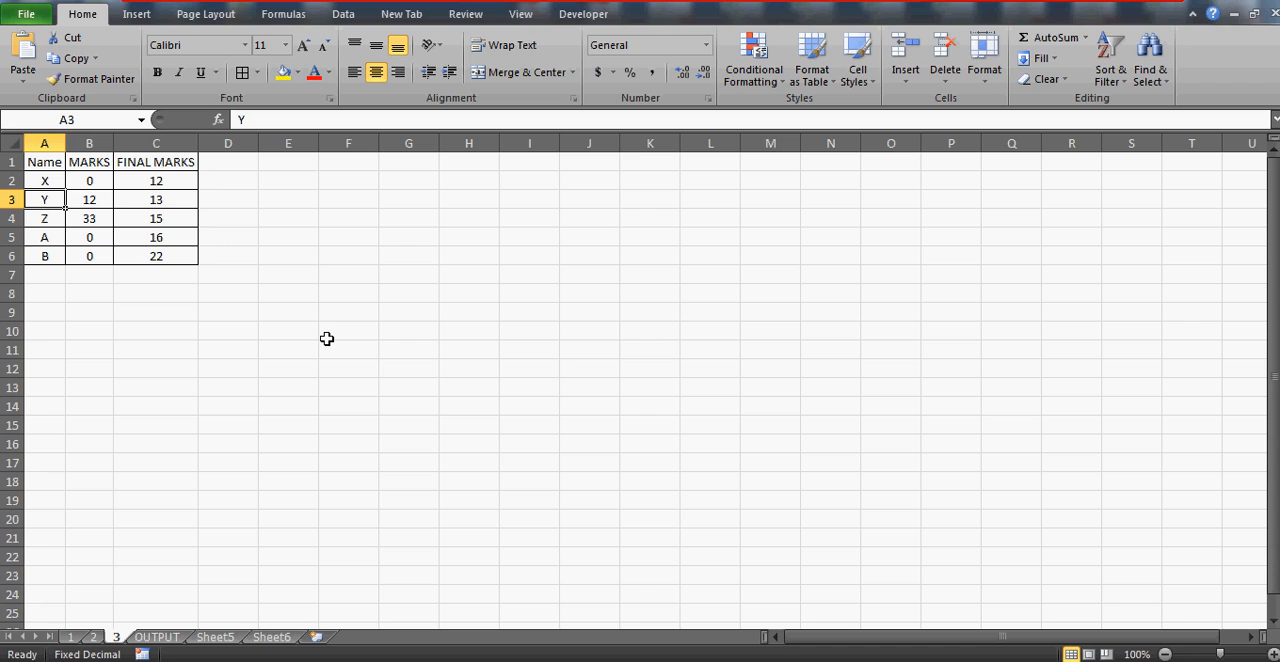
{"action": "key", "text": "Right"}
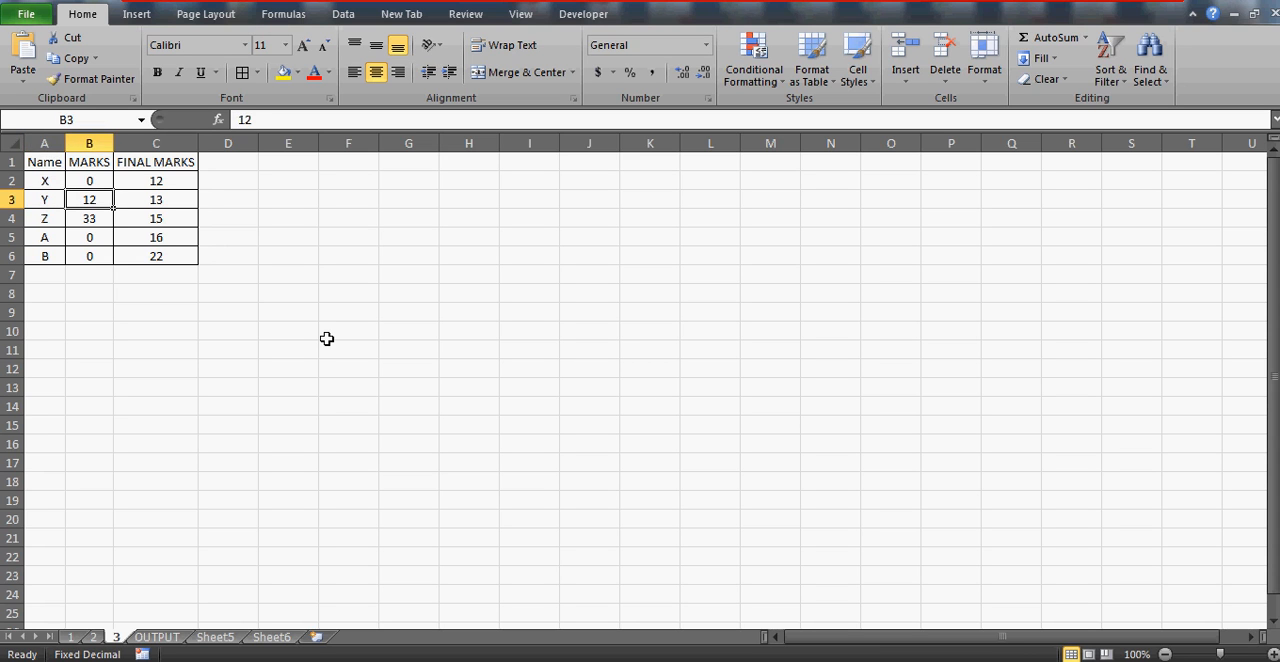
{"action": "key", "text": "Left"}
{"action": "key", "text": "Right"}
{"action": "type", "text": "0"}
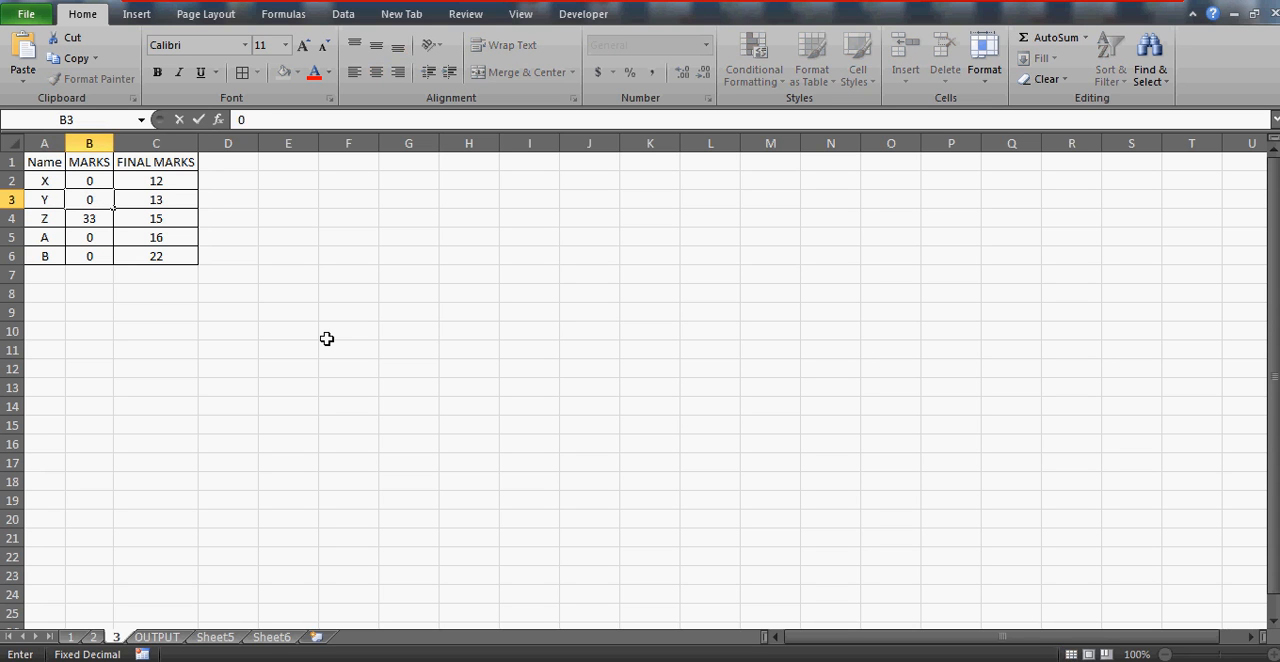
{"action": "key", "text": "Return"}
Check the MARKS and FINAL MARKS entries for name Y on sheet 3, inspecting the whole FINAL MARKS column
{"action": "key", "text": "Up"}
{"action": "key", "text": "Left"}
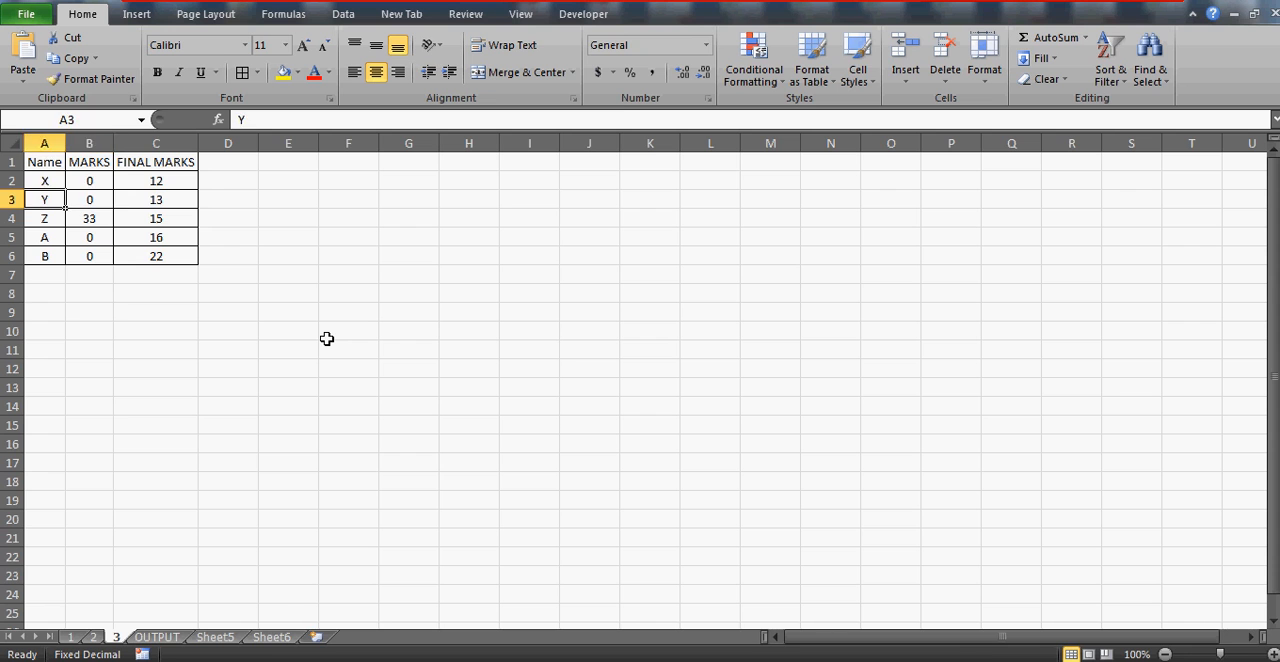
{"action": "key", "text": "Right"}
{"action": "key", "text": "Right"}
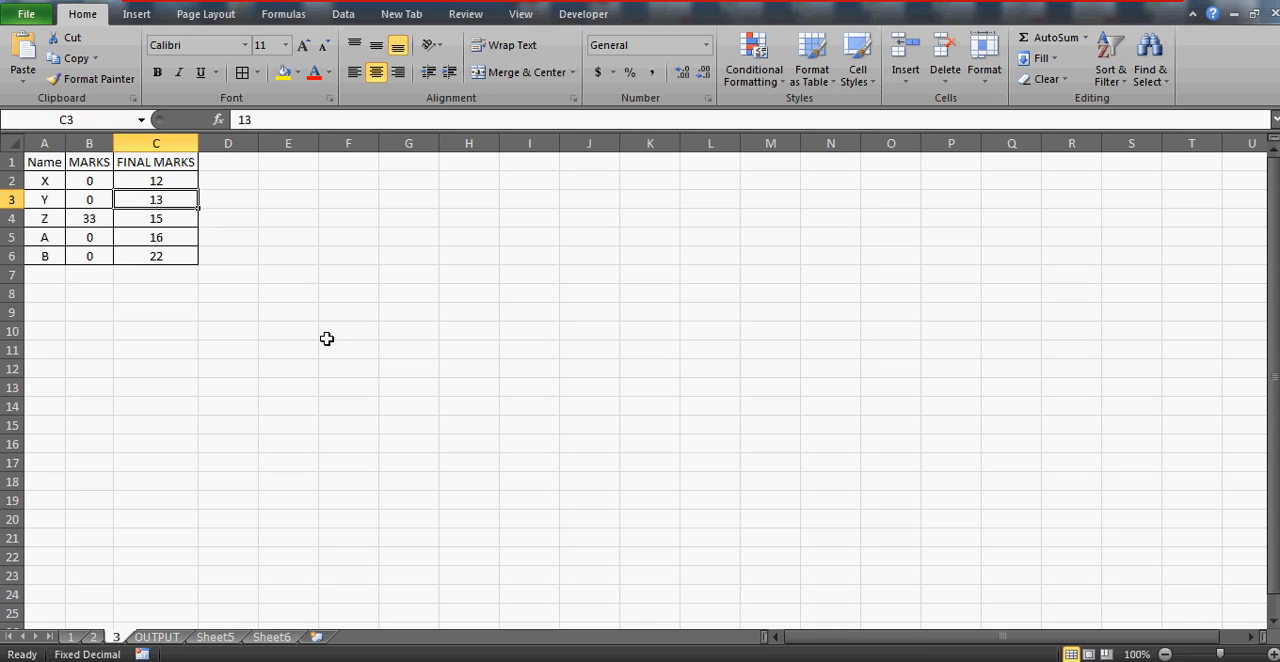
{"action": "left_click", "coordinate": [156, 143]}
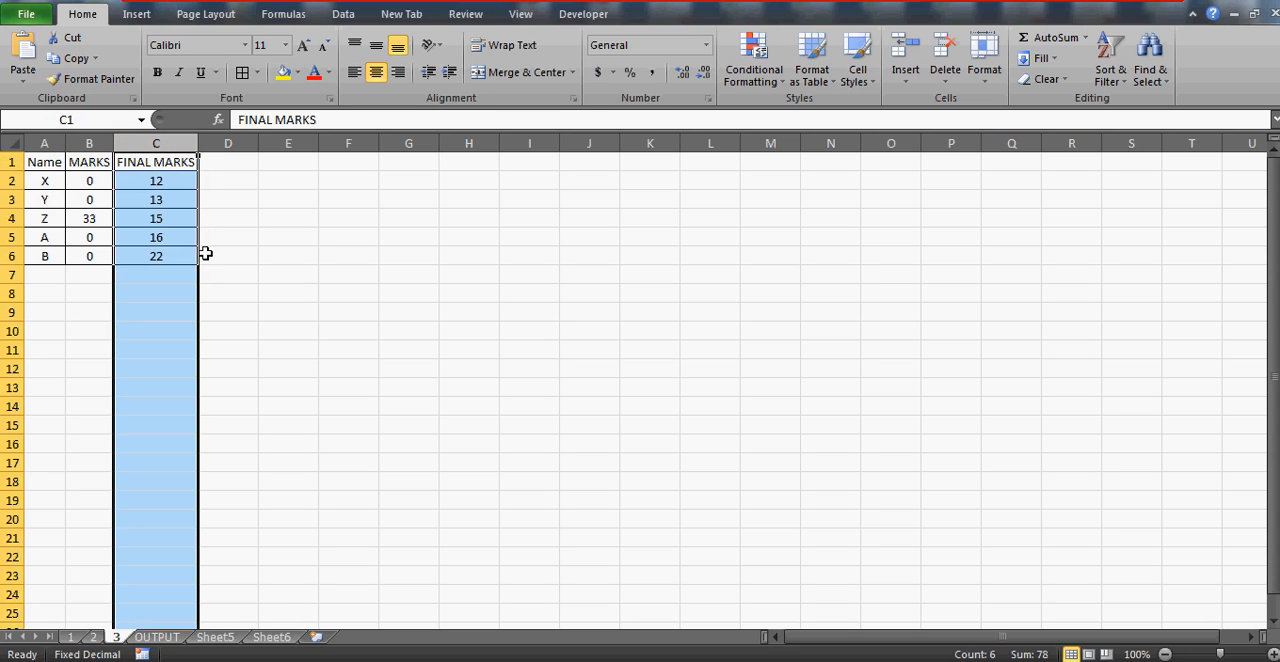
{"action": "left_click", "coordinate": [87, 197]}
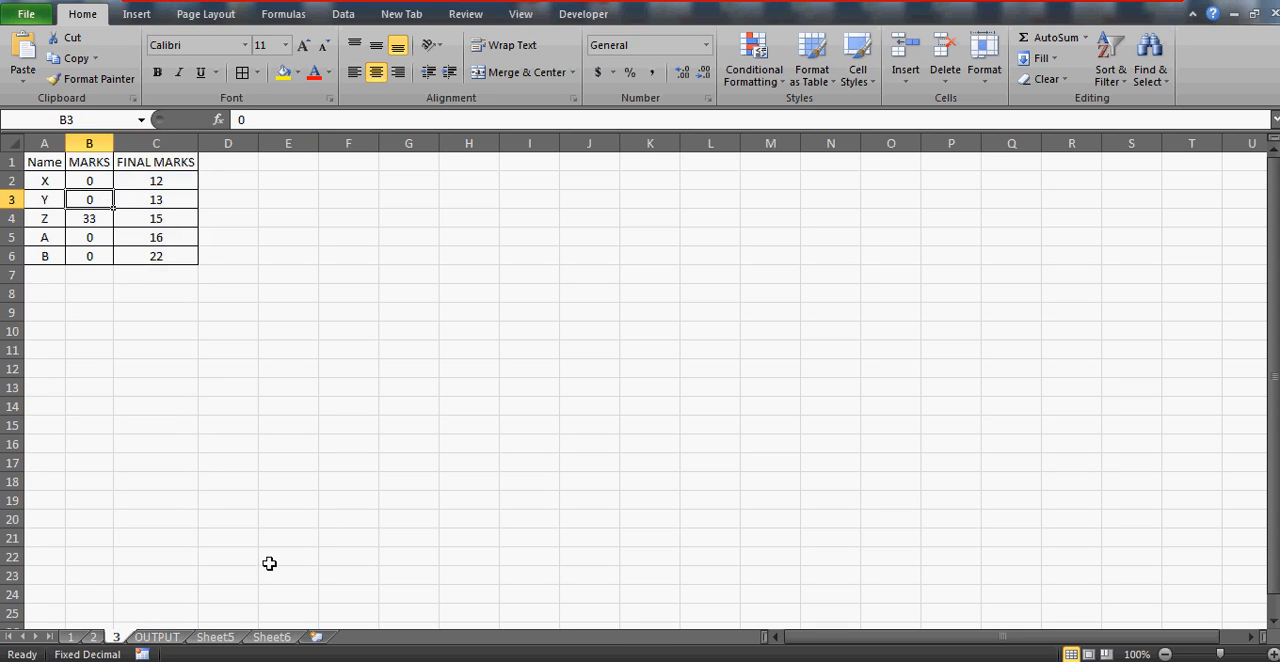
Look over sheet 1, the OUTPUT sheet and Sheet5 in turn
{"action": "left_click", "coordinate": [68, 638]}
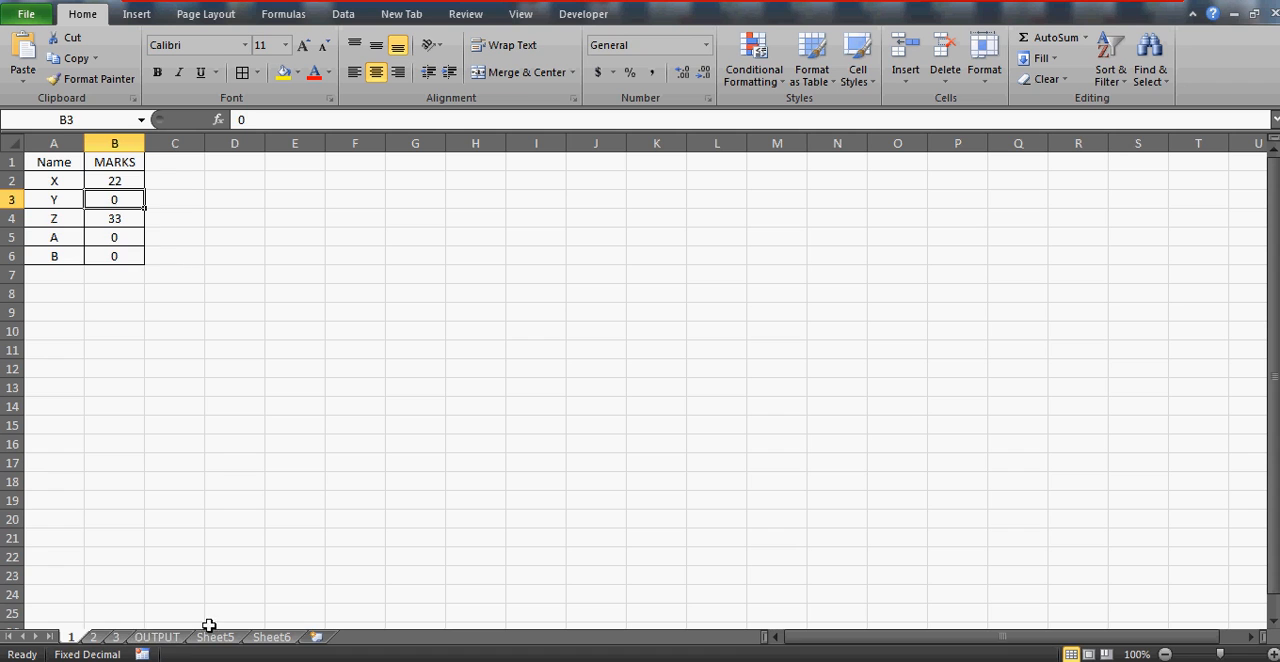
{"action": "left_click", "coordinate": [160, 638]}
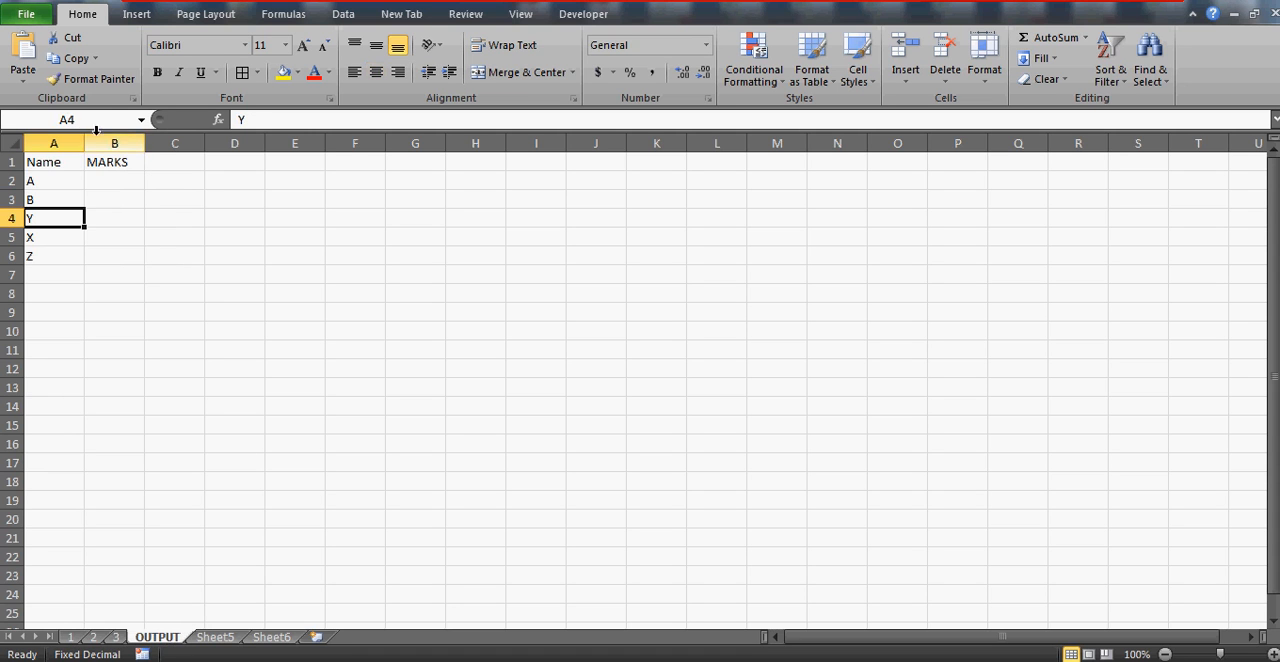
{"action": "left_click", "coordinate": [212, 638]}
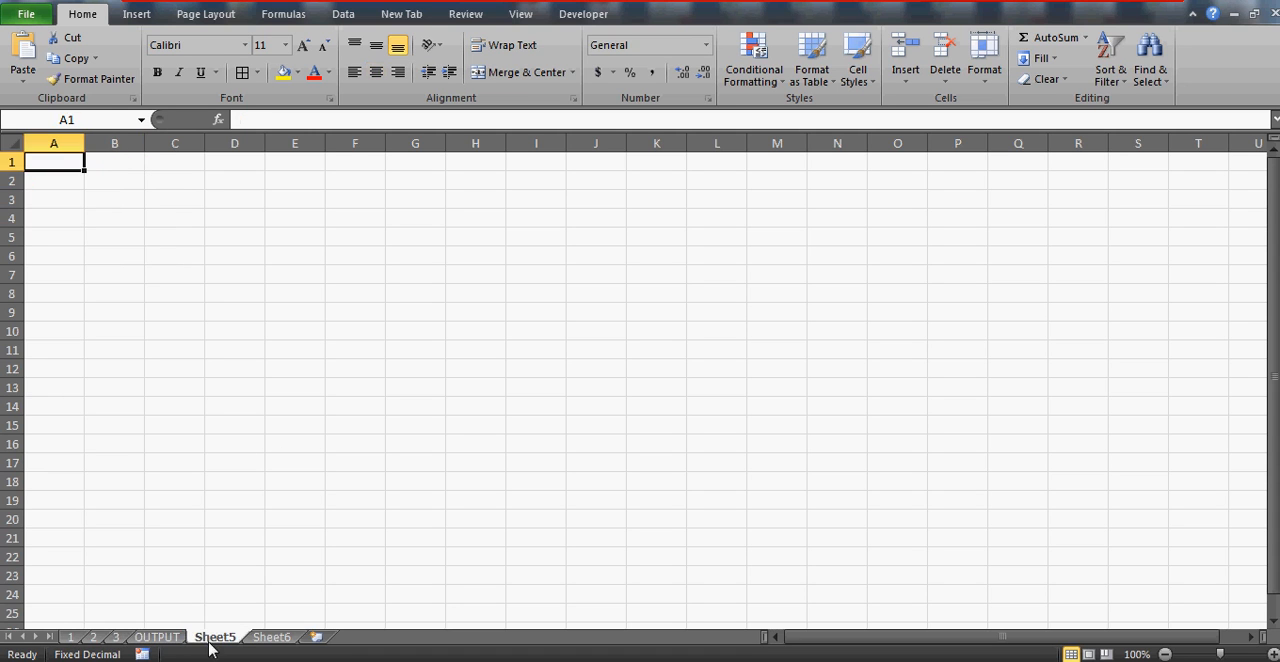
Examine the whole Name and MARKS columns on sheet 1, then the marks of name Y
{"action": "left_click", "coordinate": [71, 636]}
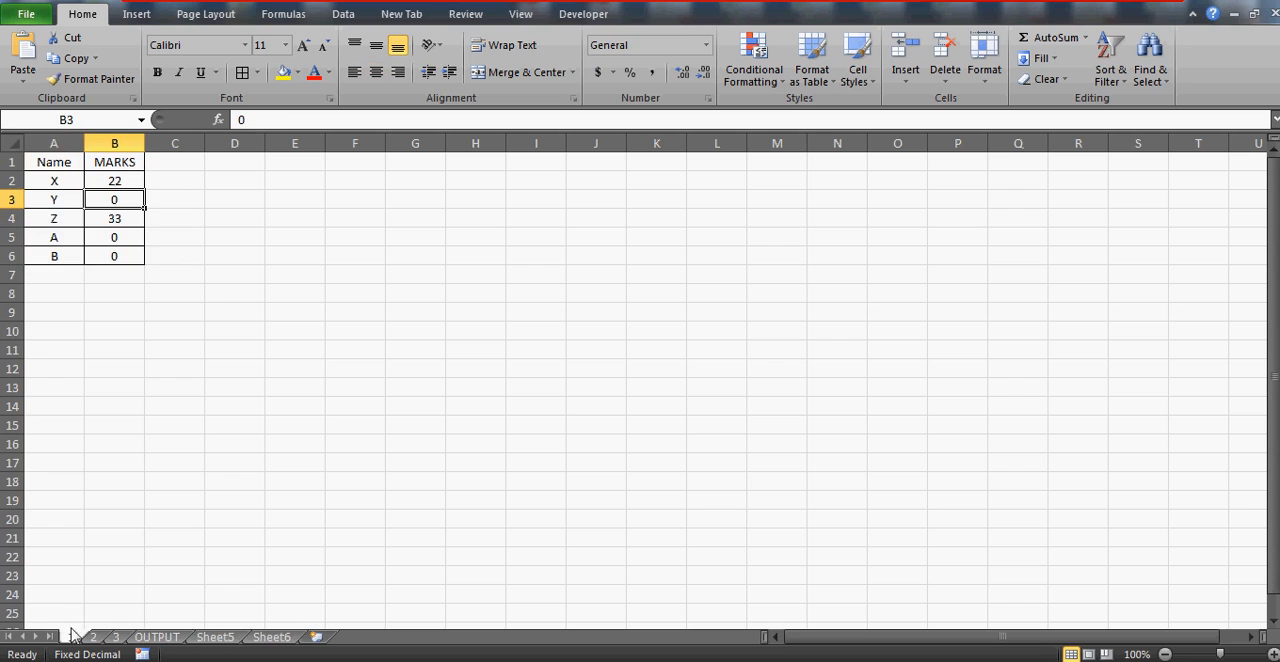
{"action": "left_click", "coordinate": [62, 131]}
{"action": "left_click_drag", "start_coordinate": [62, 131], "coordinate": [115, 142]}
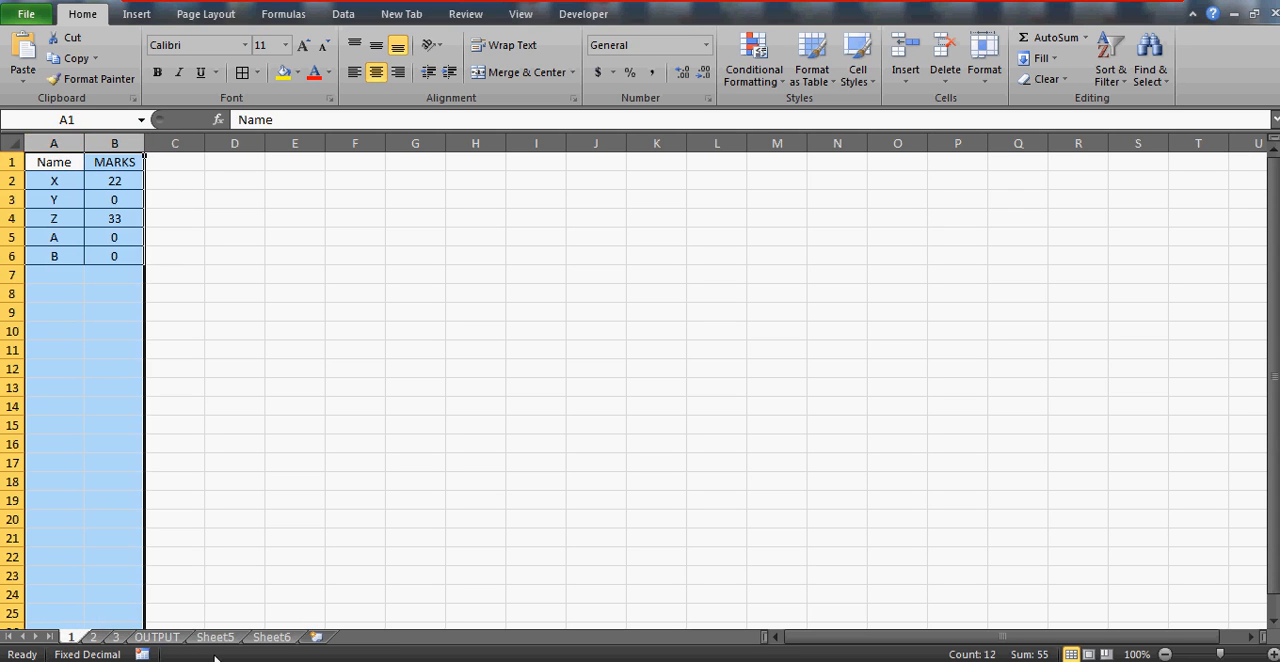
{"action": "left_click", "coordinate": [119, 194]}
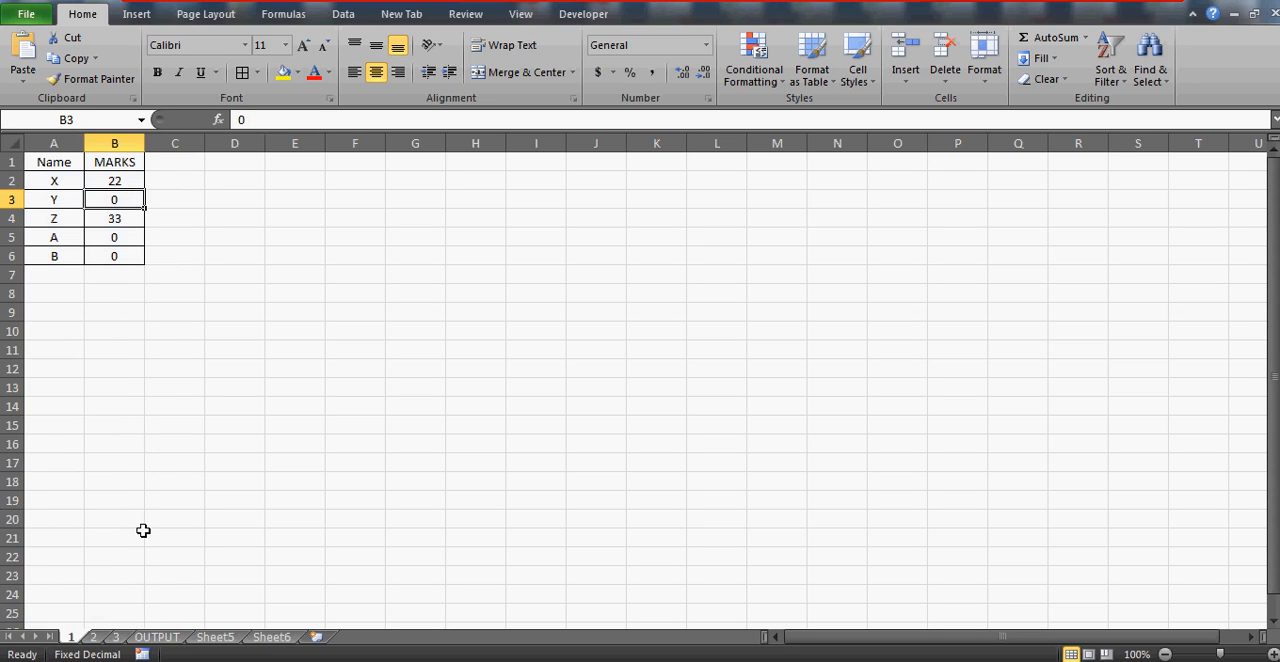
Locate name Y on sheet 2, then return to the OUTPUT sheet
{"action": "left_click", "coordinate": [98, 637]}
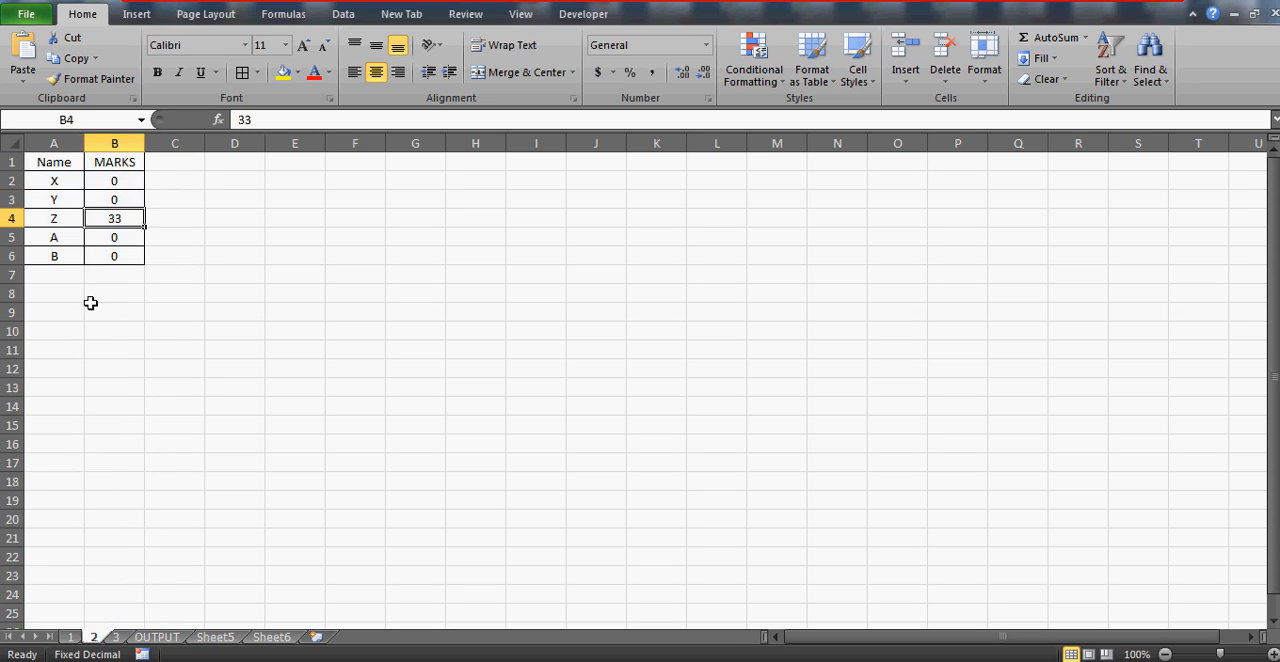
{"action": "left_click", "coordinate": [61, 195]}
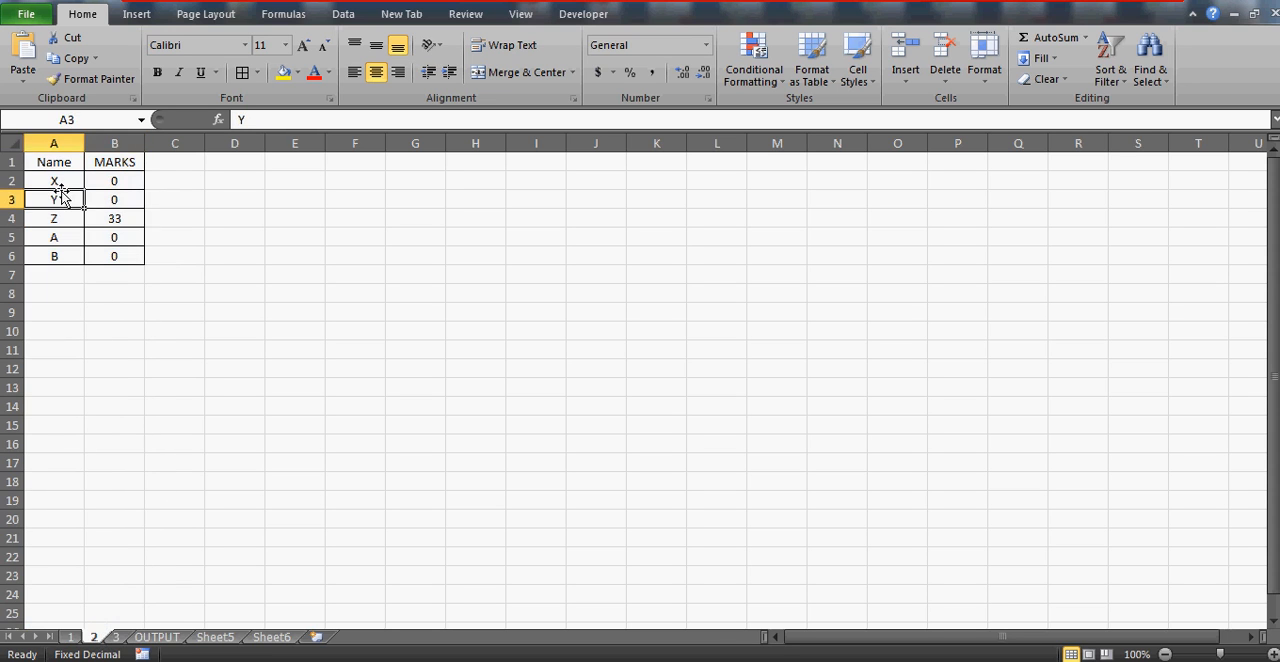
{"action": "left_click", "coordinate": [156, 637]}
{"action": "left_click_drag", "start_coordinate": [354, 238], "coordinate": [351, 213]}
{"action": "left_click", "coordinate": [344, 196]}
{"action": "type", "text": "=IF("}
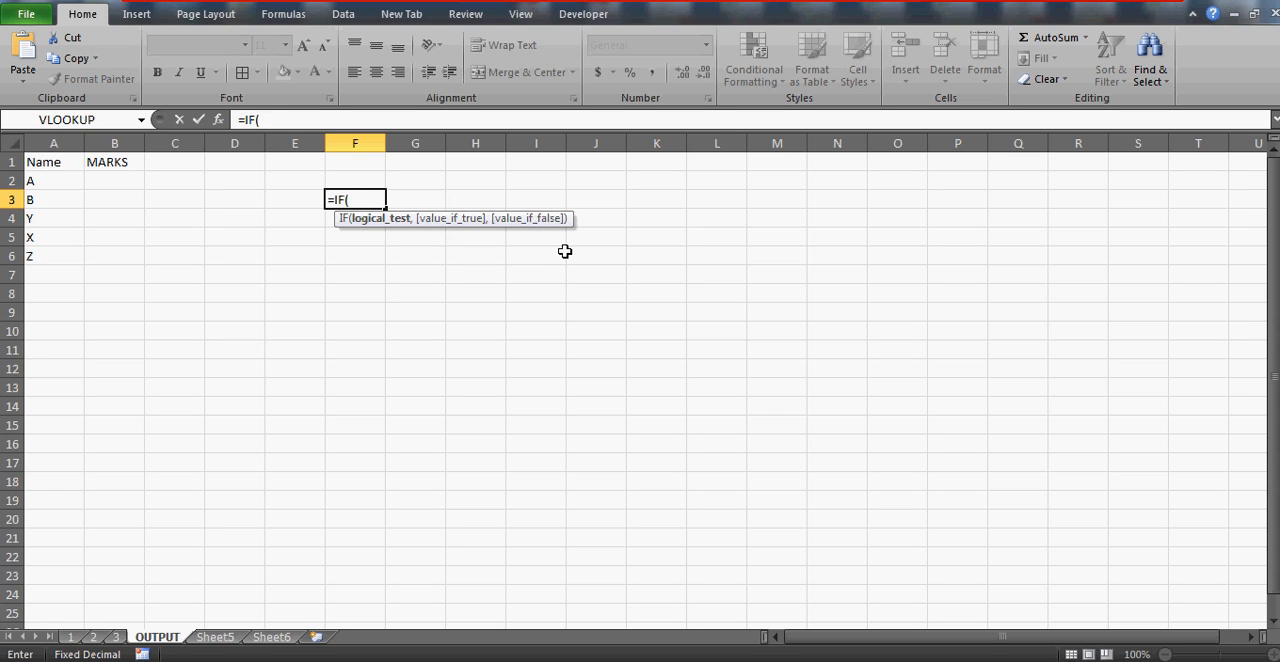
{"action": "key", "text": "Escape"}
Discard the started IF entry and begin a VLOOKUP formula in cell B2 of the OUTPUT sheet with A2 as lookup value
{"action": "key", "text": "Left"}
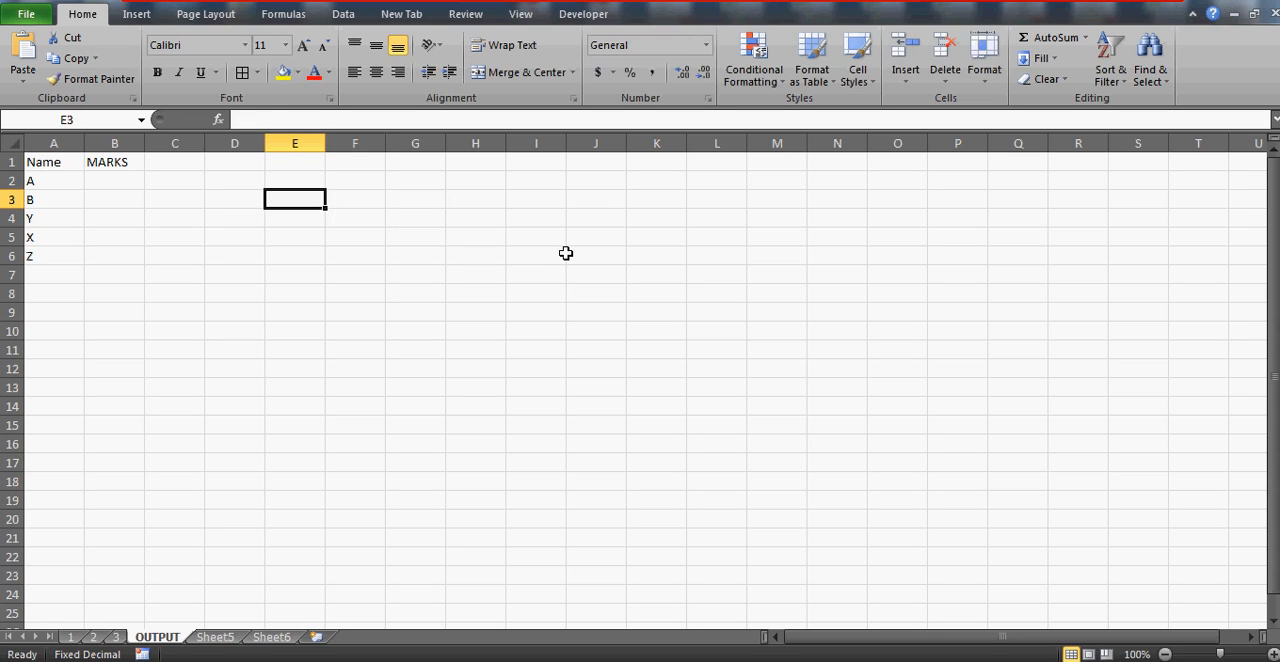
{"action": "key", "text": "Left"}
{"action": "key", "text": "Left"}
{"action": "key", "text": "Left"}
{"action": "key", "text": "Up"}
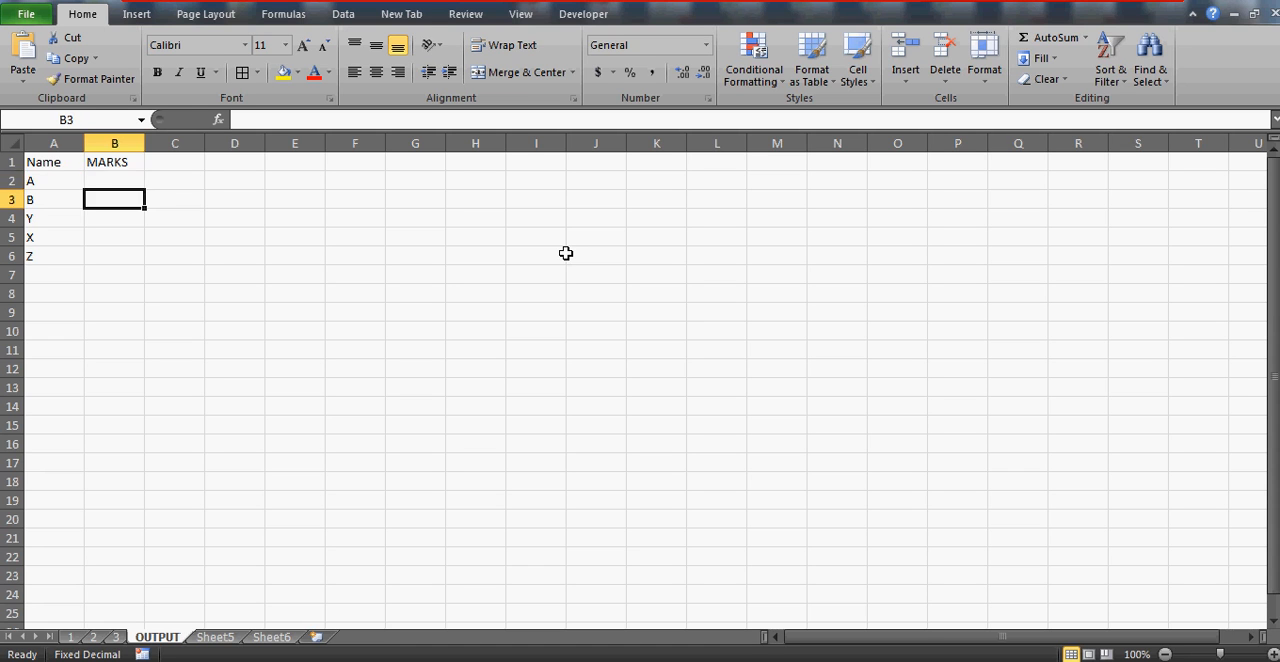
{"action": "type", "text": "=VLOO"}
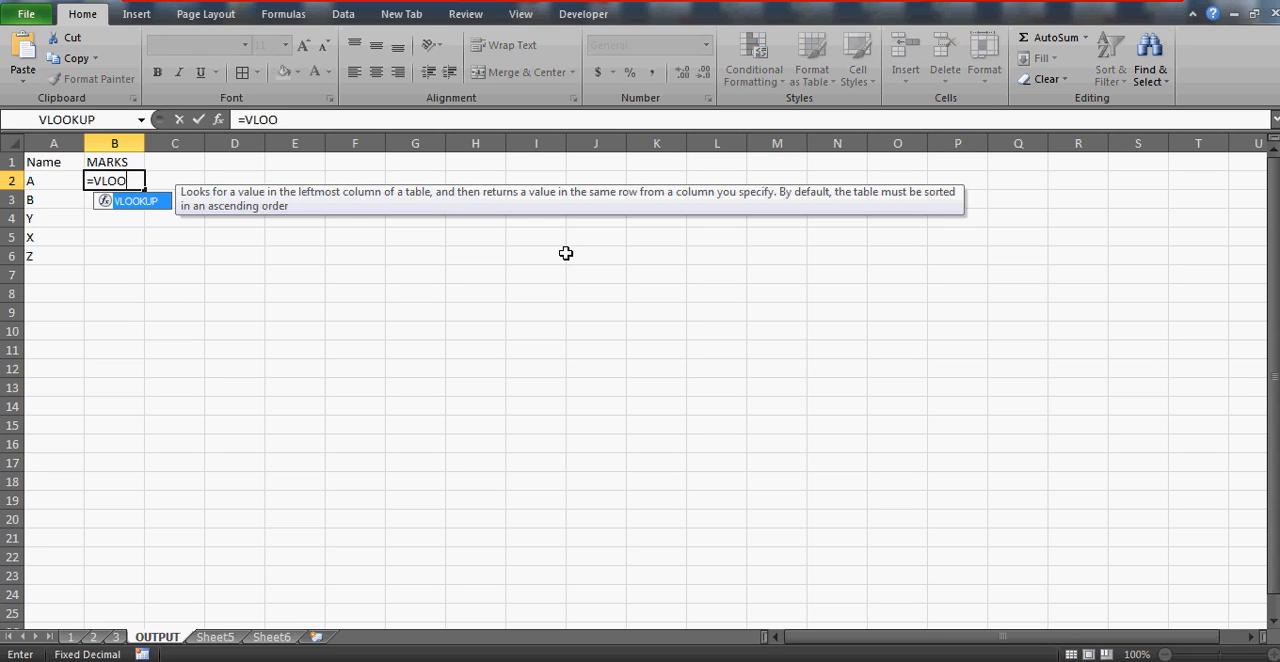
{"action": "type", "text": "KUP(A2,"}
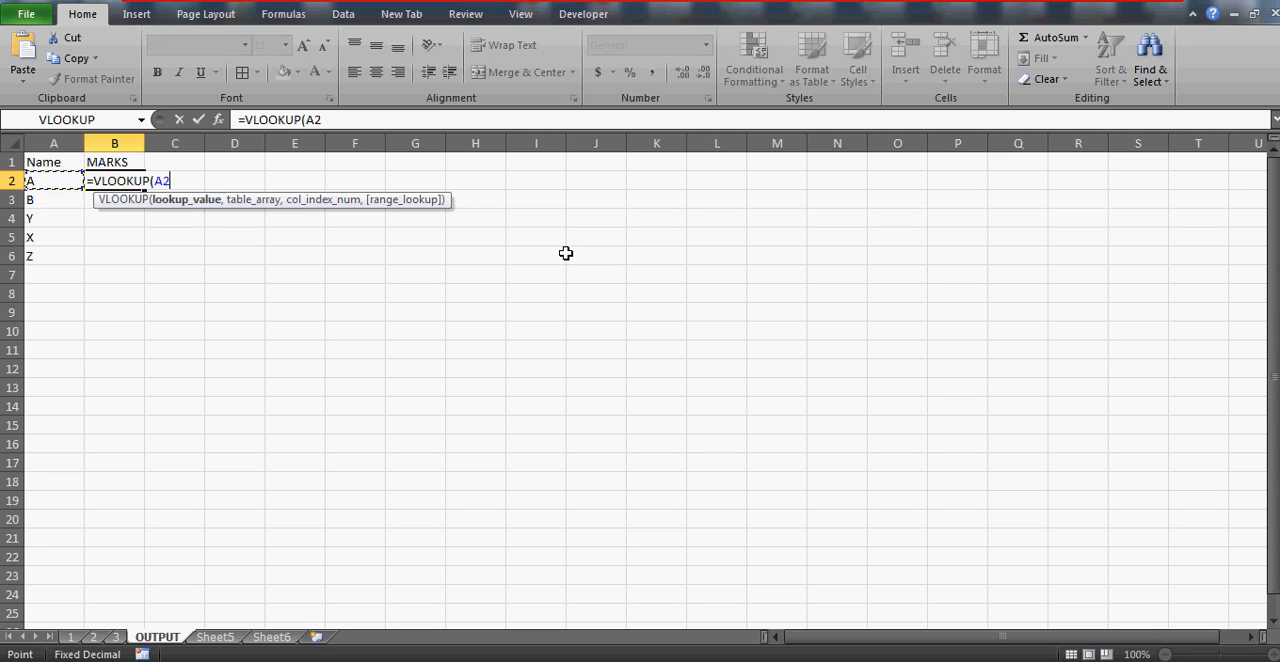
Complete the B2 lookup with columns A:B of sheet 1, column index 2 and match type 0
{"action": "left_click", "coordinate": [70, 637]}
{"action": "left_click", "coordinate": [54, 143]}
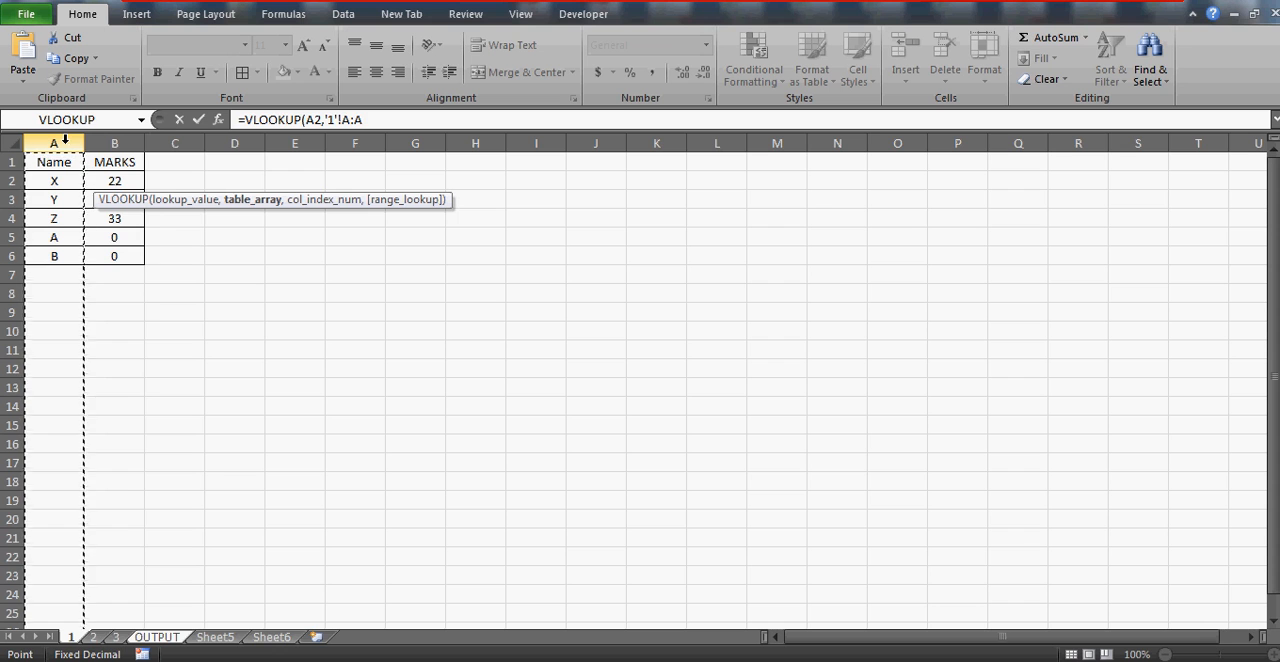
{"action": "key", "text": "shift+Right"}
{"action": "type", "text": ",2,"}
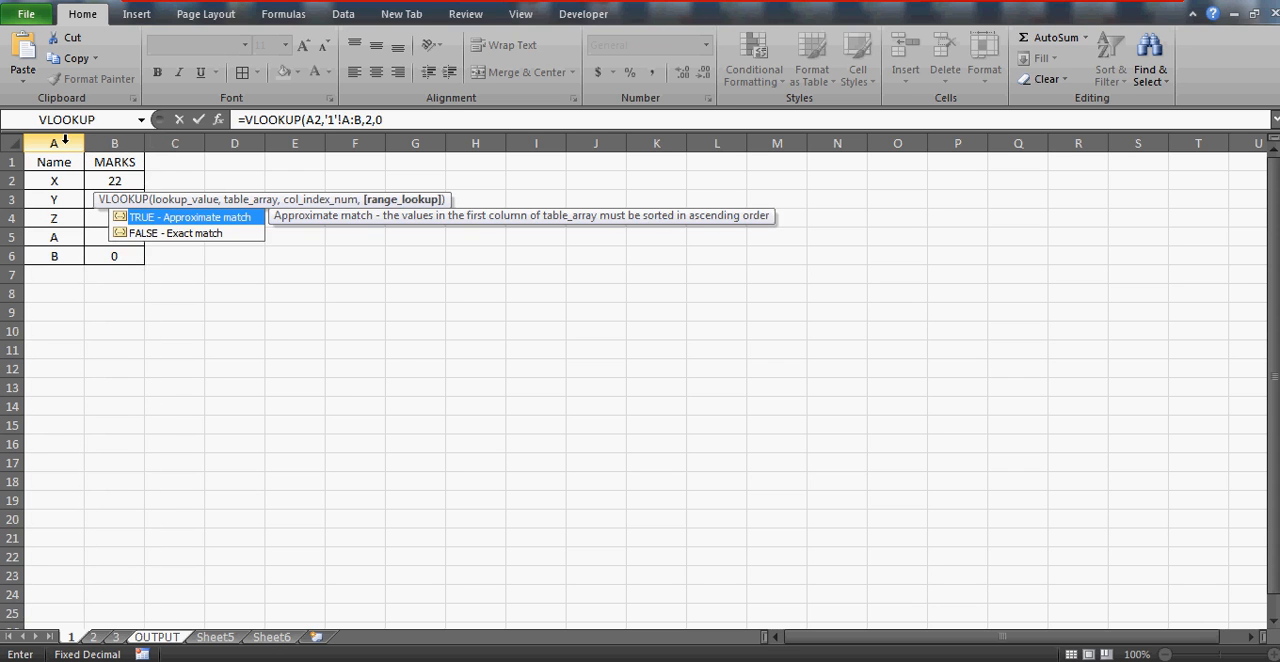
{"action": "type", "text": "0)"}
{"action": "key", "text": "Return"}
{"action": "key", "text": "Up"}
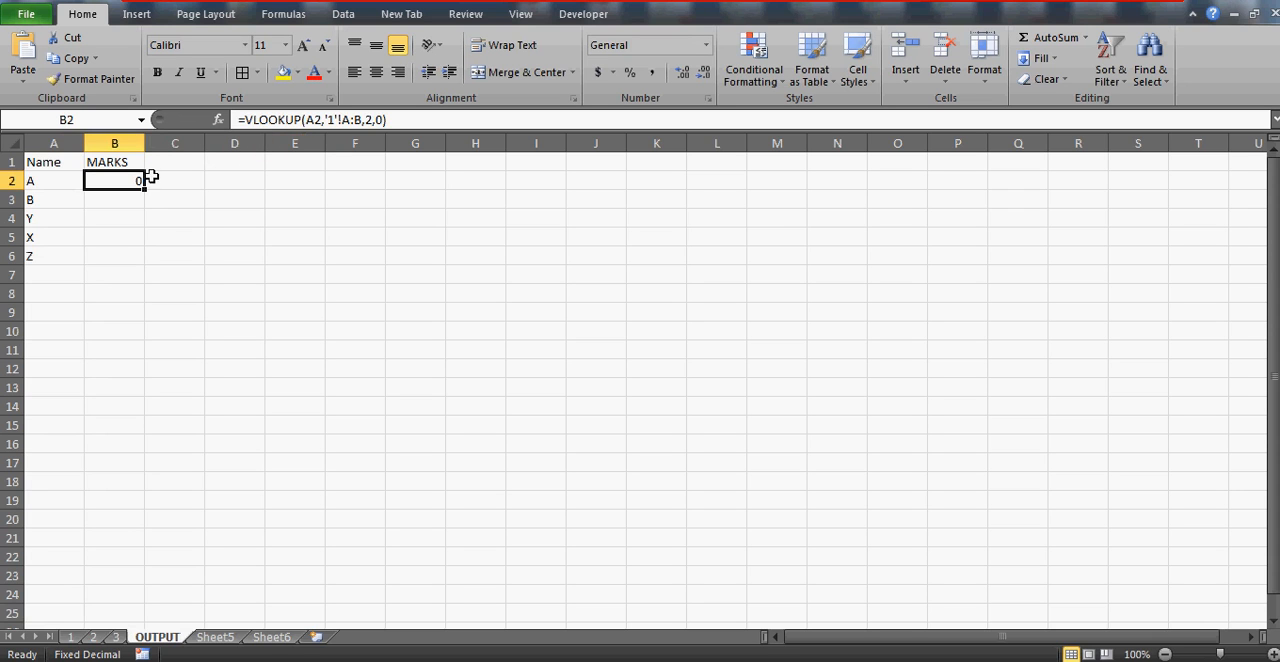
Check name A and its marks on sheet 1, look over sheets 2 and Sheet6, and return to the OUTPUT sheet
{"action": "left_click", "coordinate": [70, 637]}
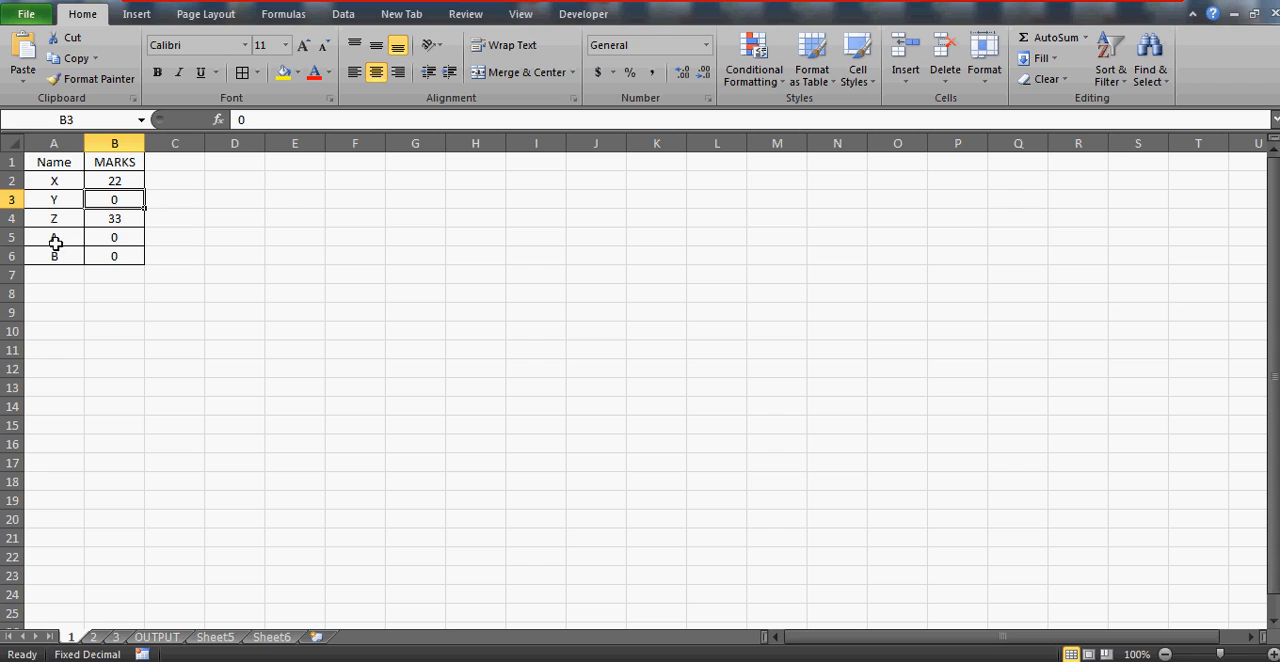
{"action": "left_click", "coordinate": [52, 237]}
{"action": "key", "text": "shift+Right"}
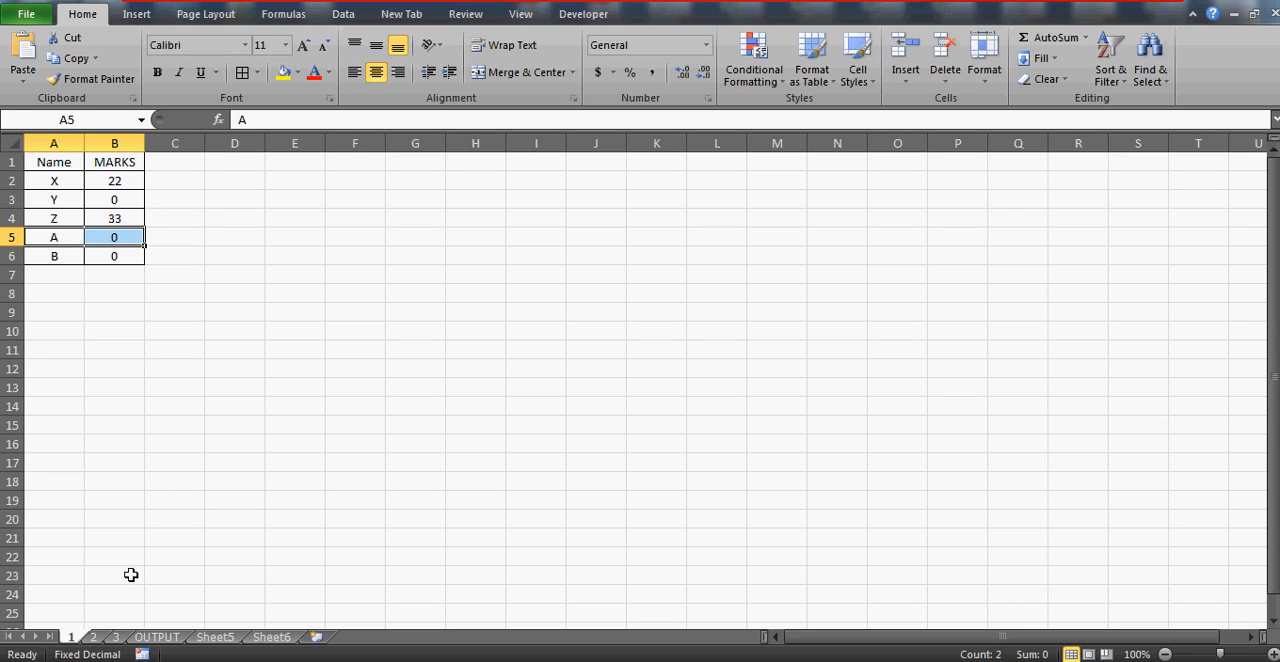
{"action": "left_click", "coordinate": [93, 637]}
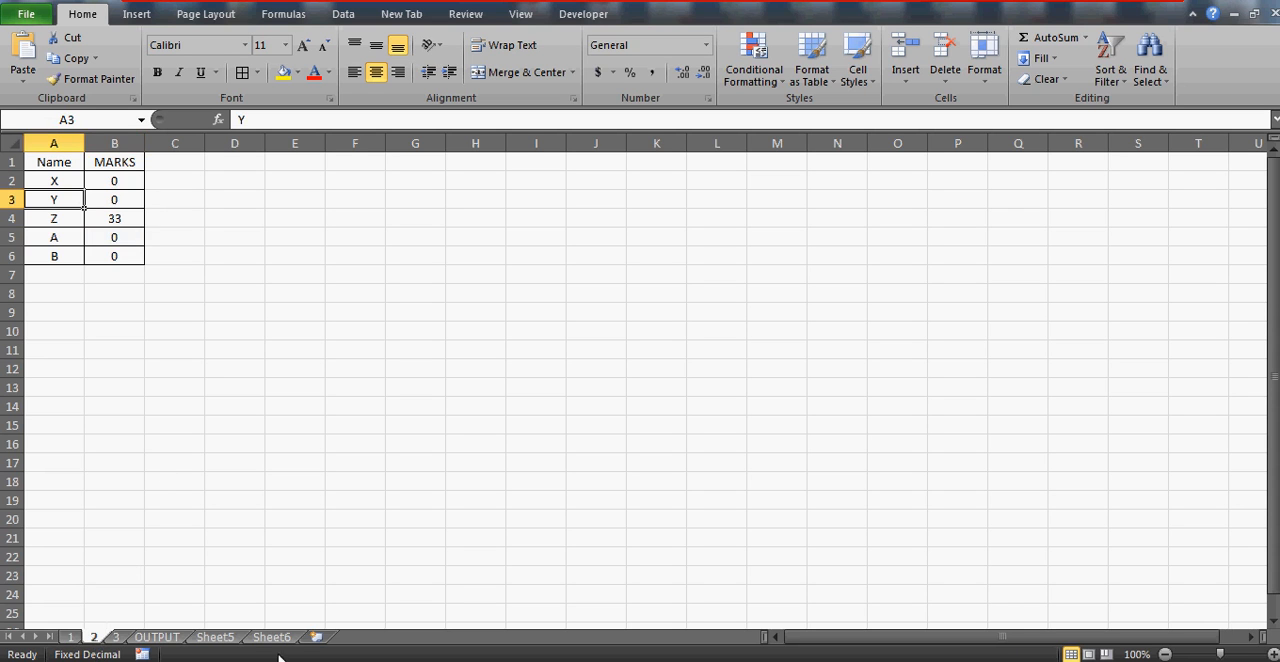
{"action": "left_click", "coordinate": [270, 638]}
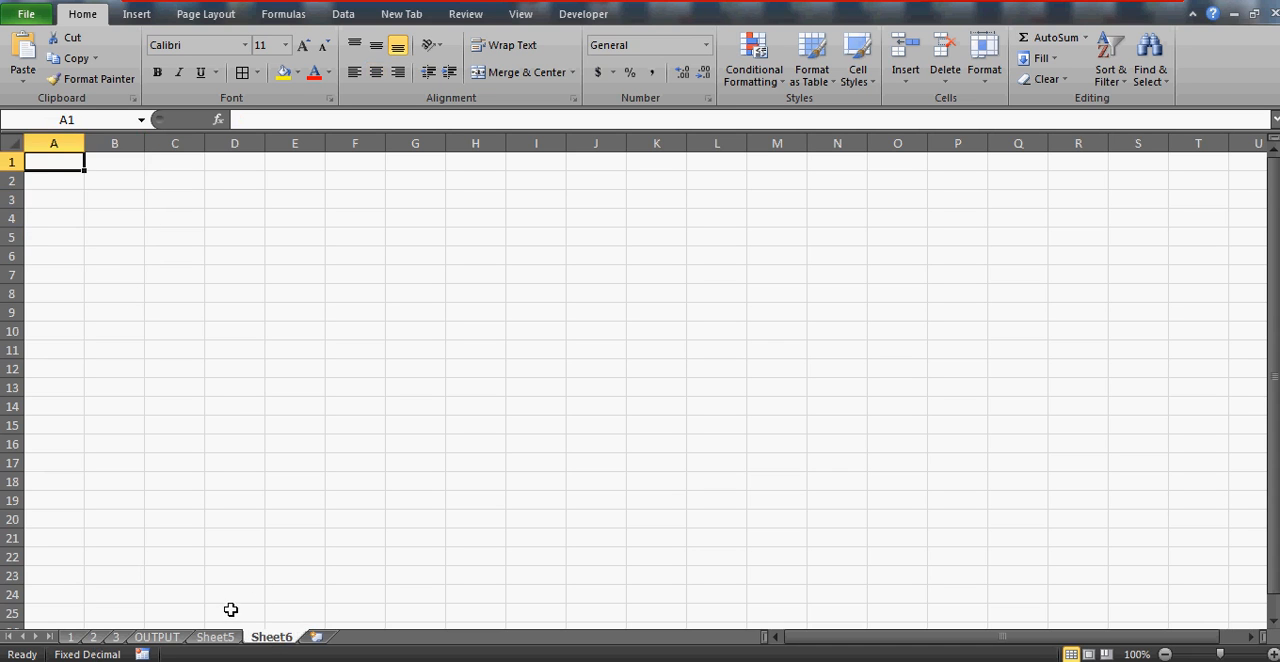
{"action": "left_click", "coordinate": [177, 641]}
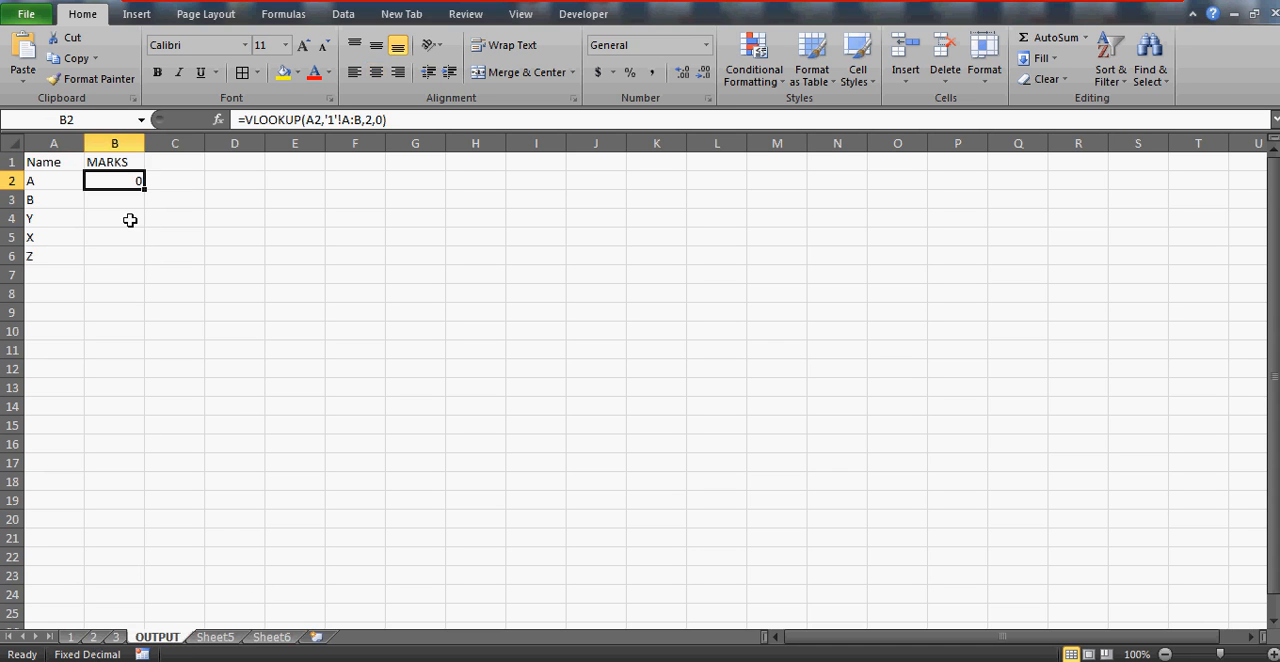
Wrap the sheet 1 lookup in B2 in an IF that tests whether its result equals 0
{"action": "left_click", "coordinate": [244, 117]}
{"action": "type", "text": "IF("}
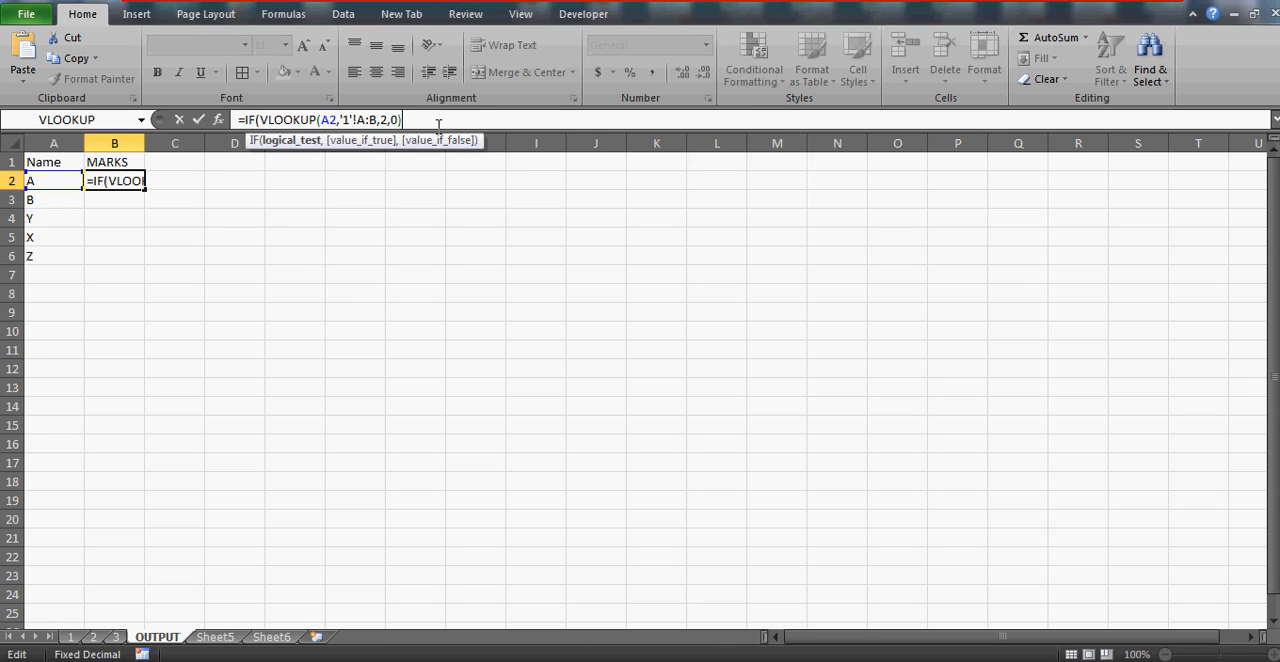
{"action": "type", "text": "=-,"}
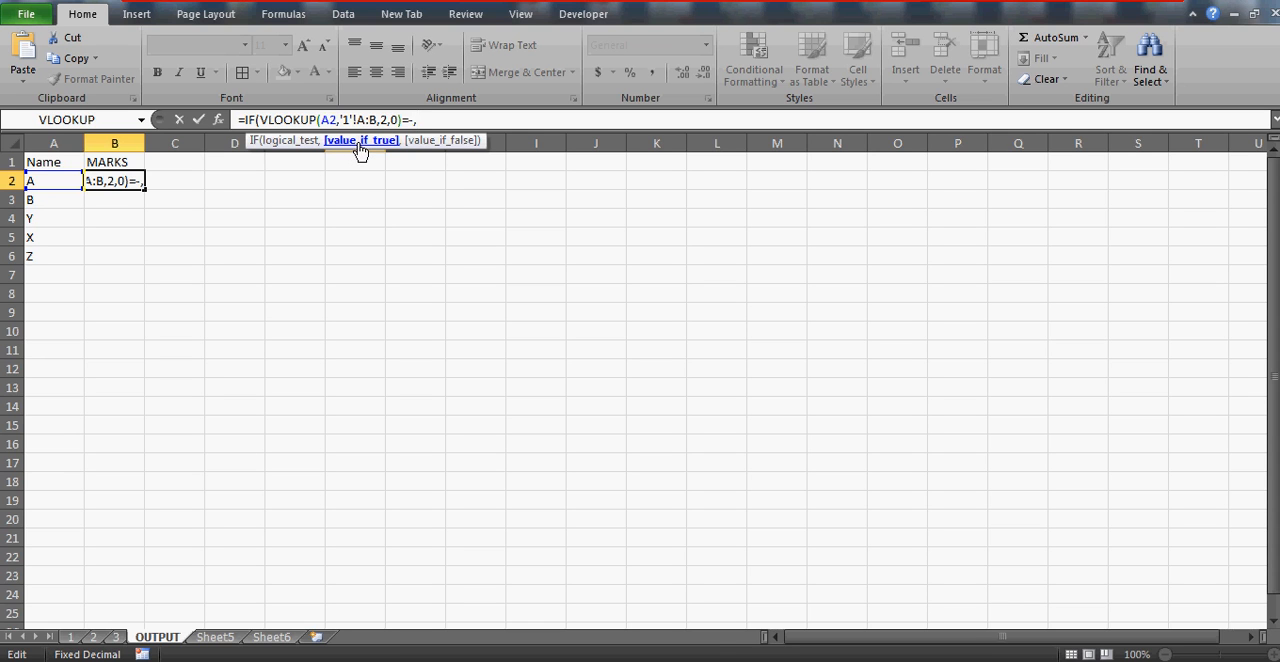
{"action": "key", "text": "BackSpace"}
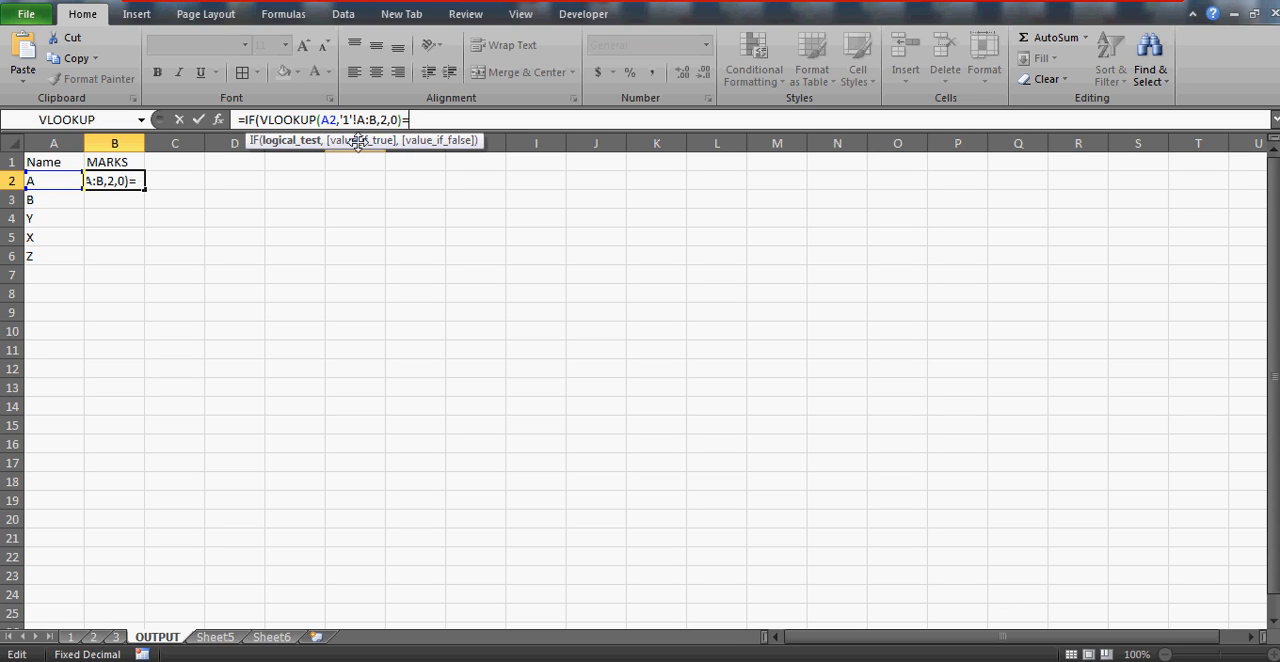
{"action": "type", "text": "m"}
{"action": "key", "text": "BackSpace"}
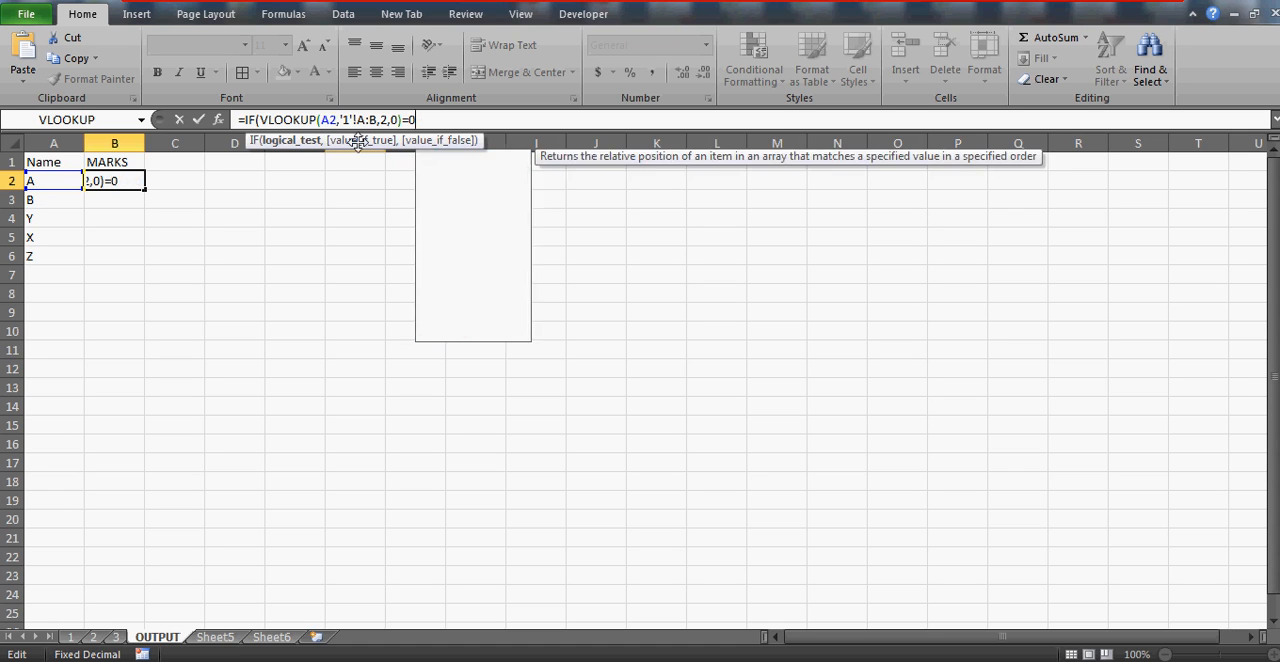
Begin a second VLOOKUP as the IF's value if true, using A2 of the OUTPUT sheet as lookup value
{"action": "type", "text": ","}
{"action": "type", "text": "VLOOKI"}
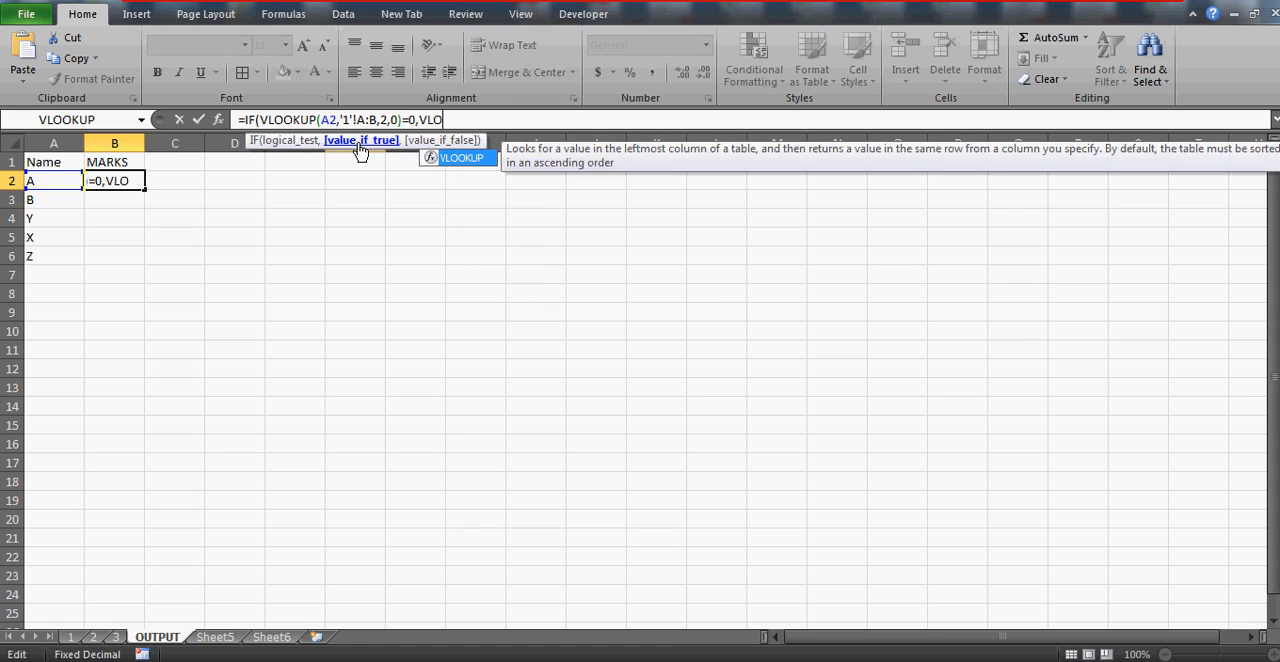
{"action": "key", "text": "BackSpace"}
{"action": "type", "text": "UP("}
{"action": "left_click", "coordinate": [58, 180]}
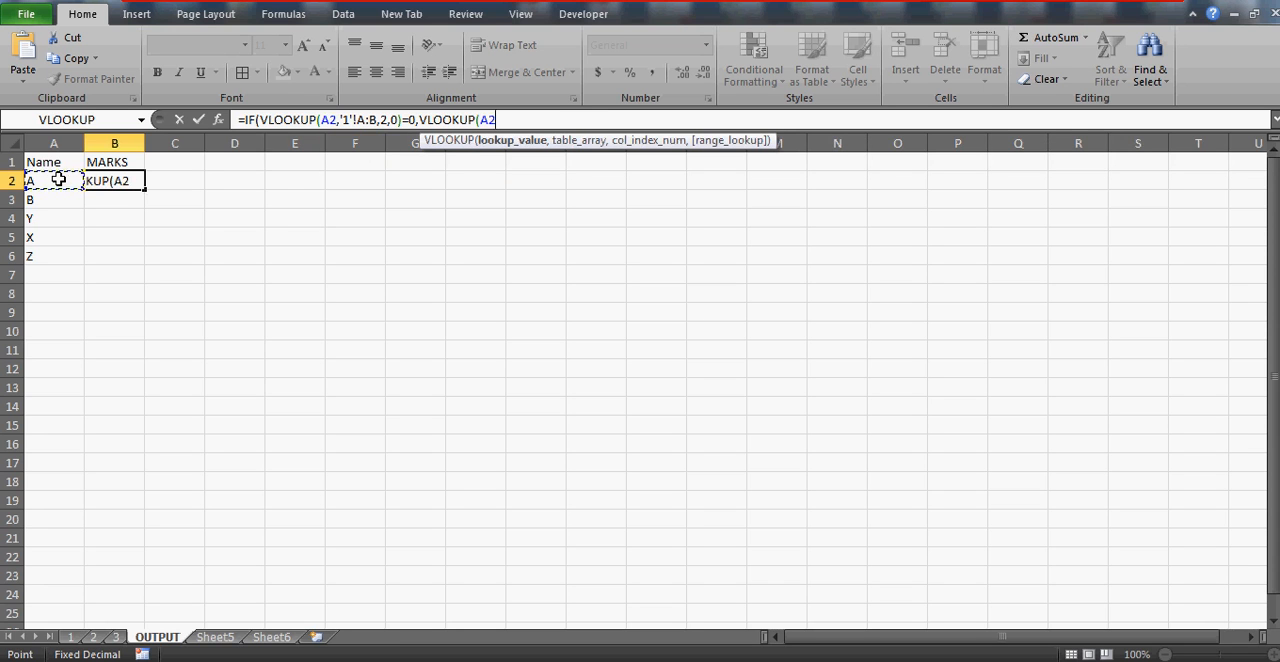
{"action": "type", "text": ","}
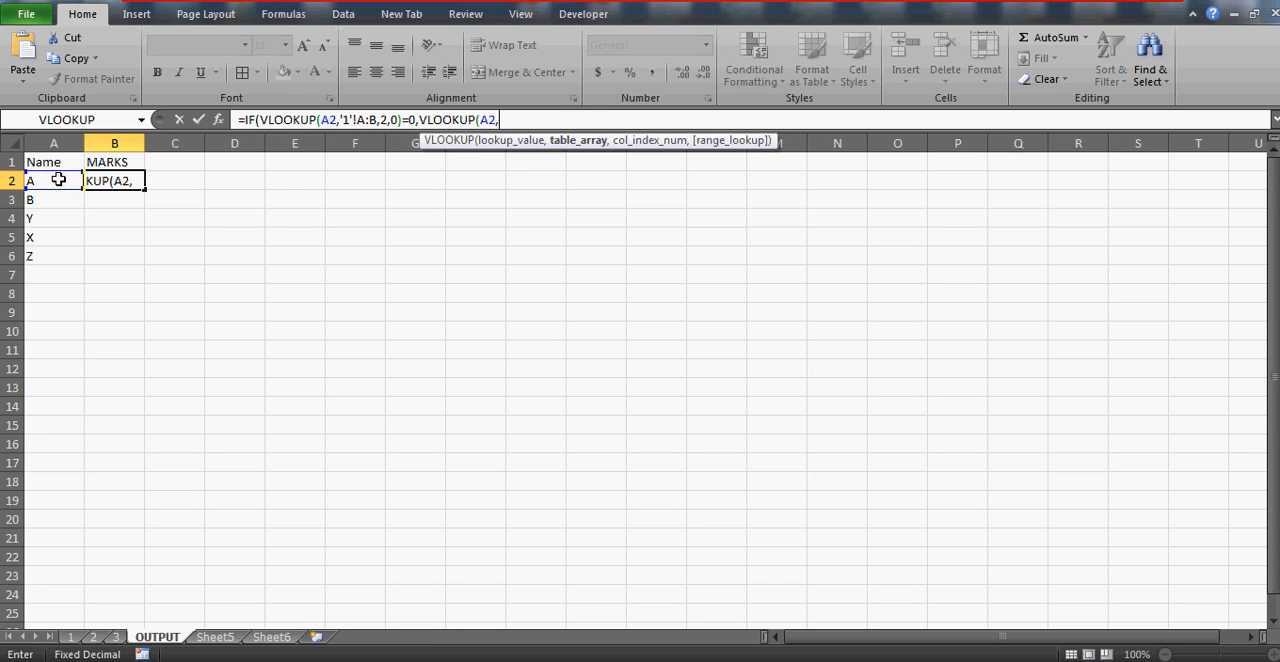
Complete the second lookup with columns A:B of sheet 2, column index 2 and match type 0
{"action": "left_click", "coordinate": [94, 637]}
{"action": "left_click", "coordinate": [54, 143]}
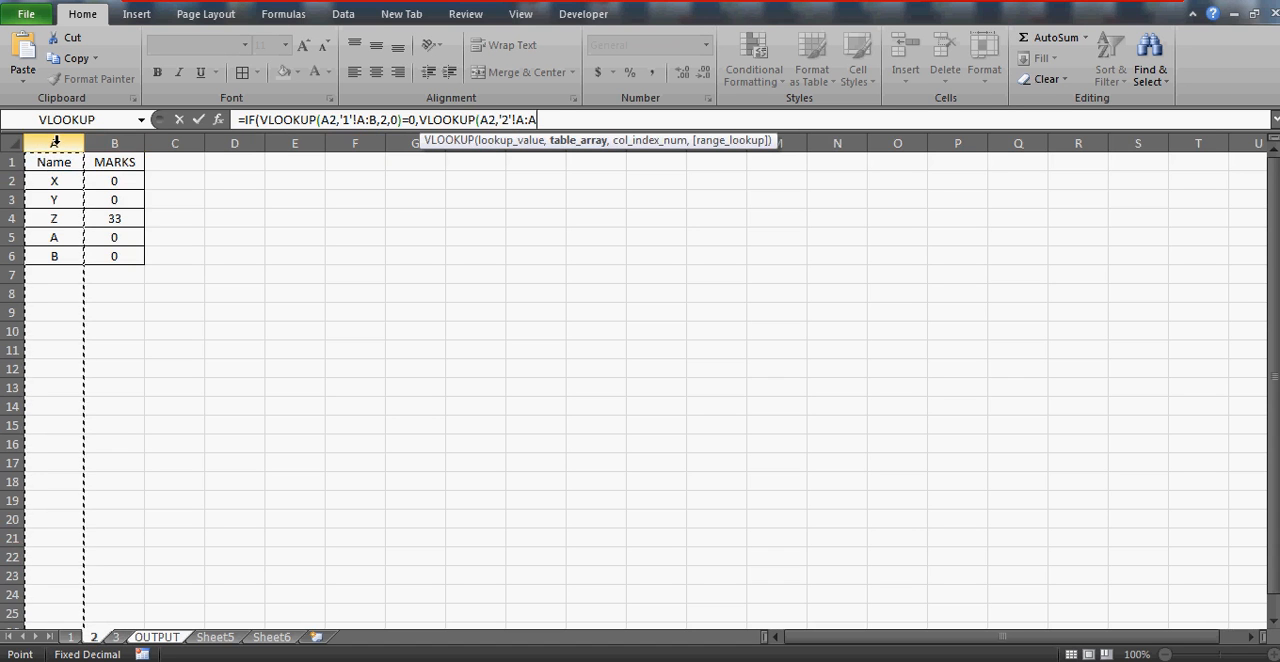
{"action": "left_click_drag", "start_coordinate": [54, 143], "coordinate": [117, 143]}
{"action": "type", "text": ","}
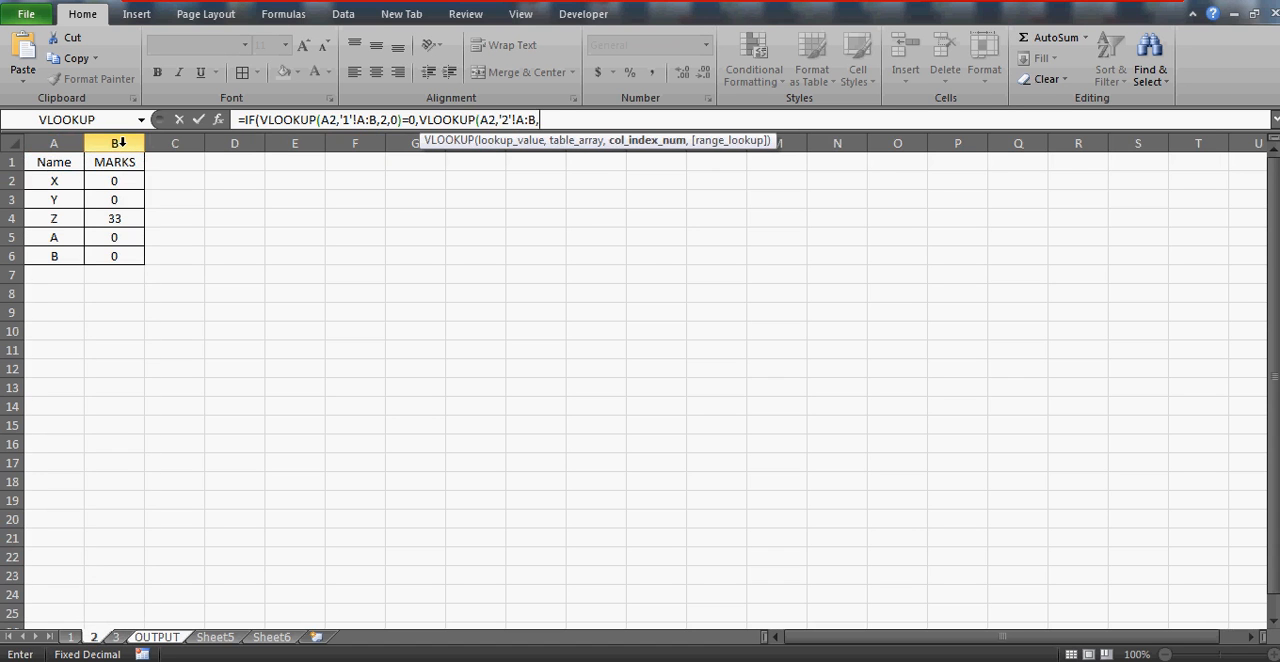
{"action": "type", "text": "2,0)"}
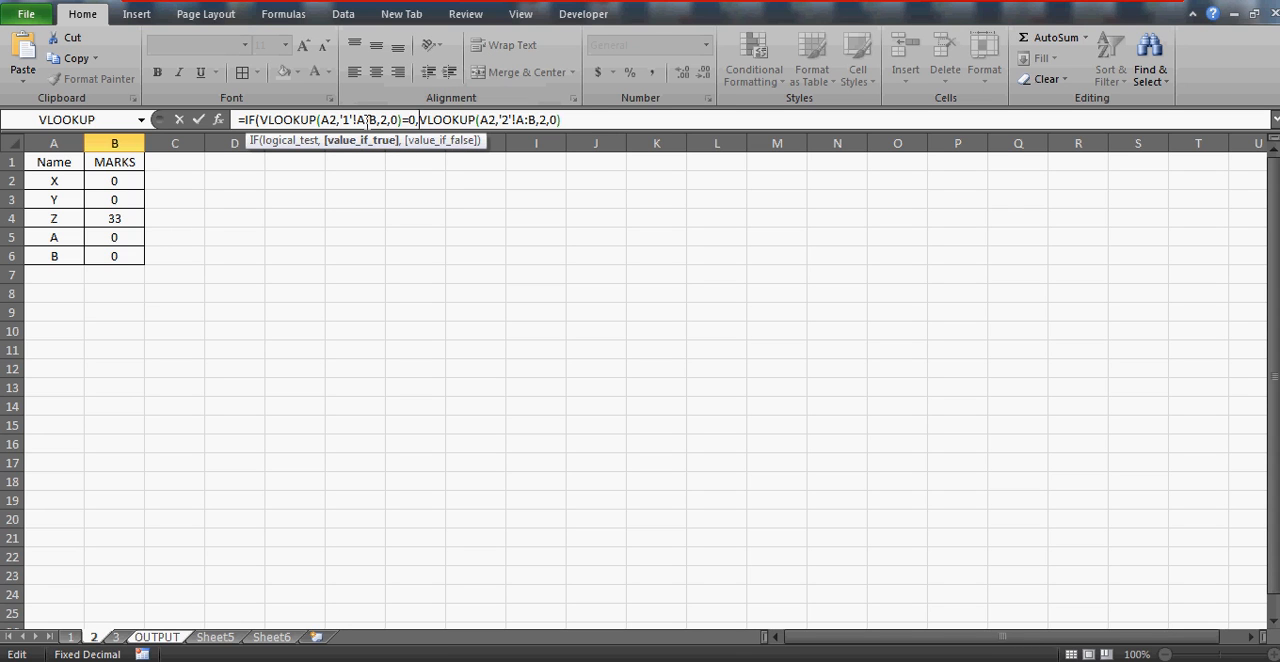
Nest the sheet 2 lookup in an IF testing for 0, and begin a VLOOKUP of sheet 2's cell A2 as its value if true
{"action": "type", "text": "IF("}
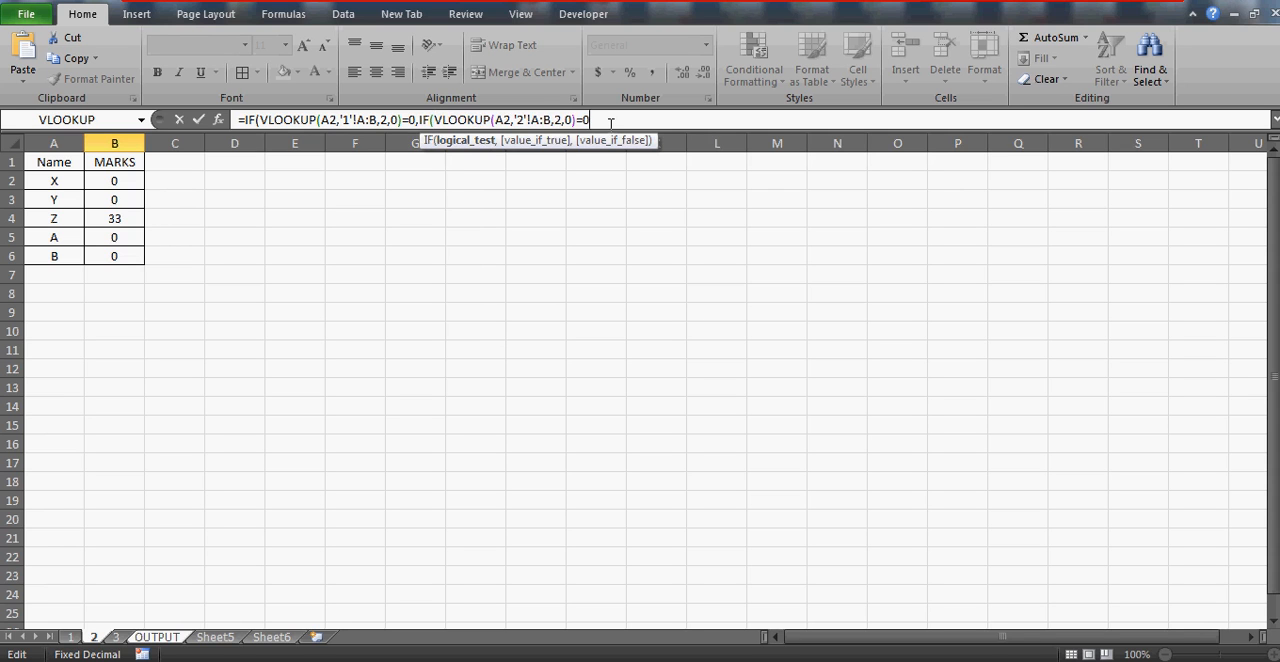
{"action": "type", "text": ","}
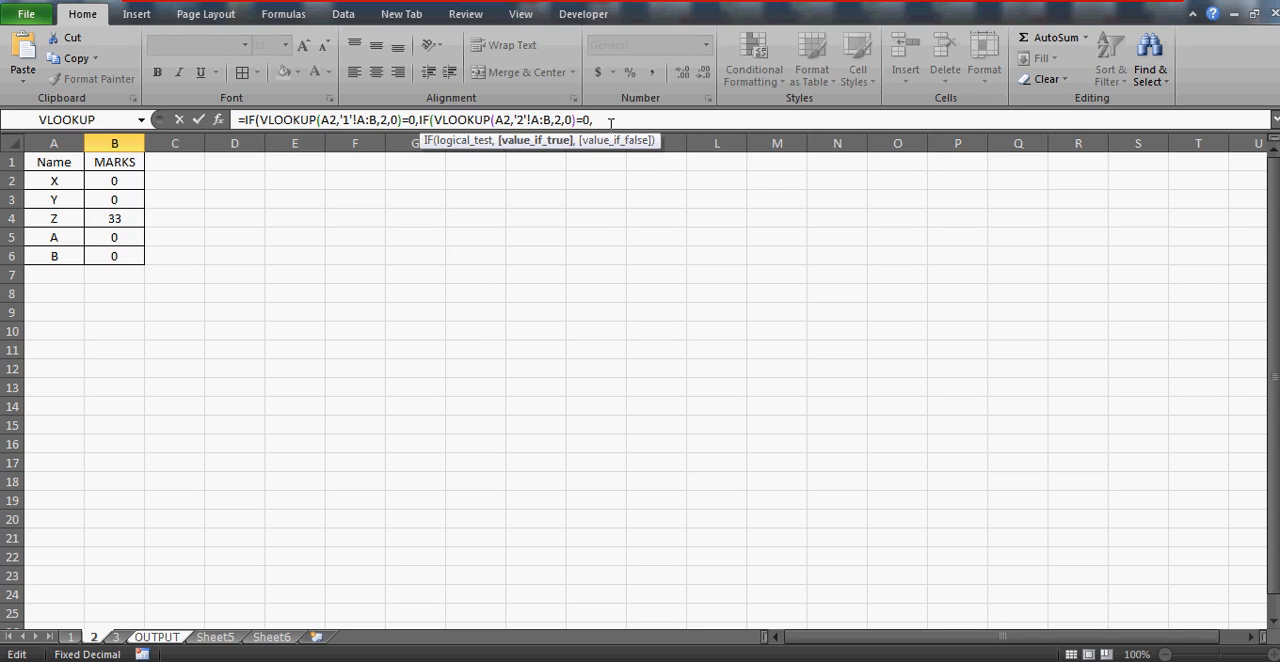
{"action": "type", "text": "VLOOKUP"}
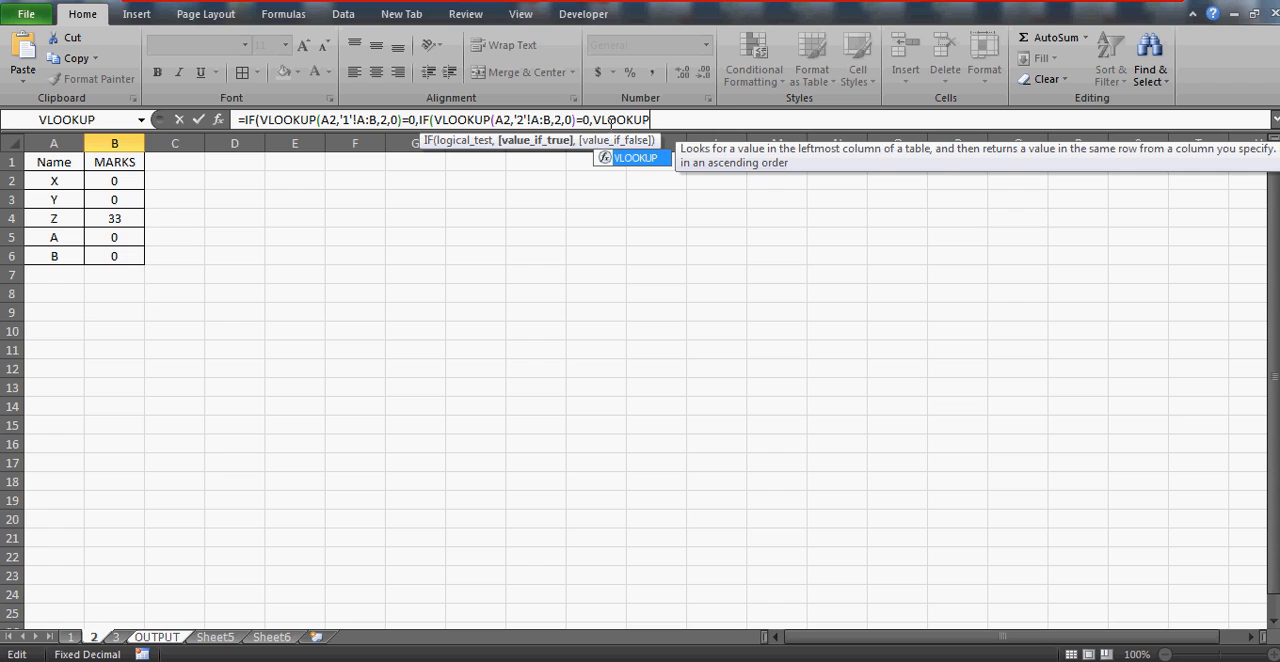
{"action": "type", "text": "("}
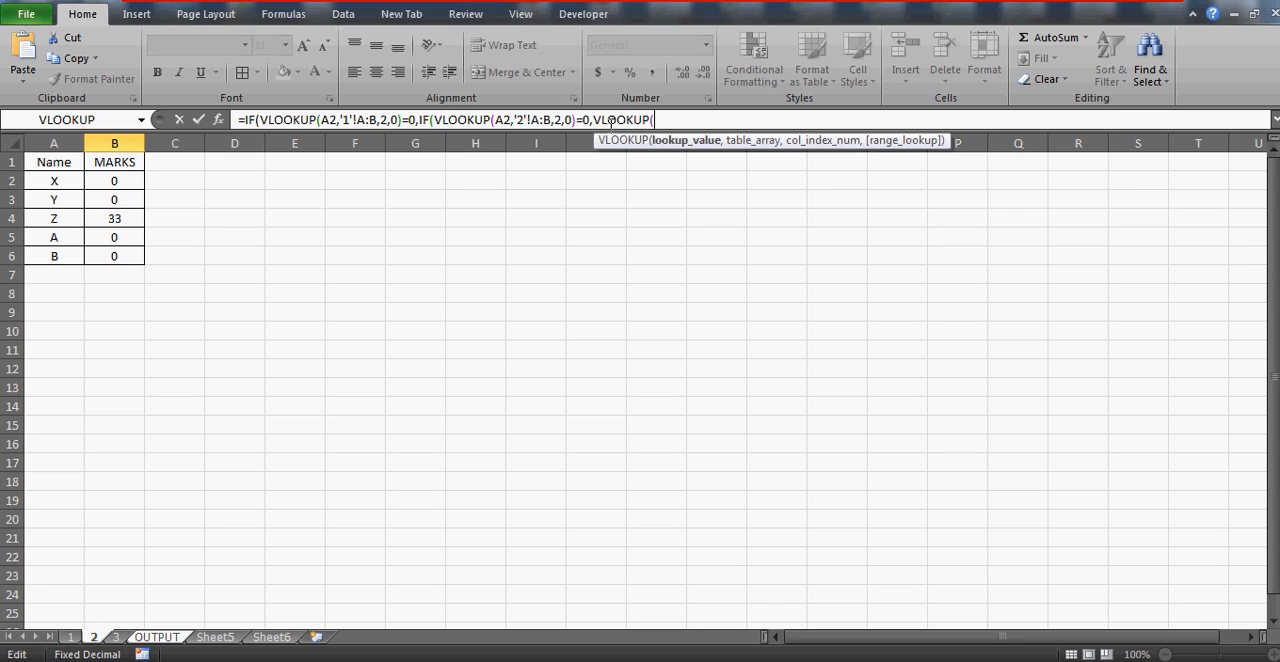
{"action": "left_click", "coordinate": [69, 180]}
{"action": "type", "text": ","}
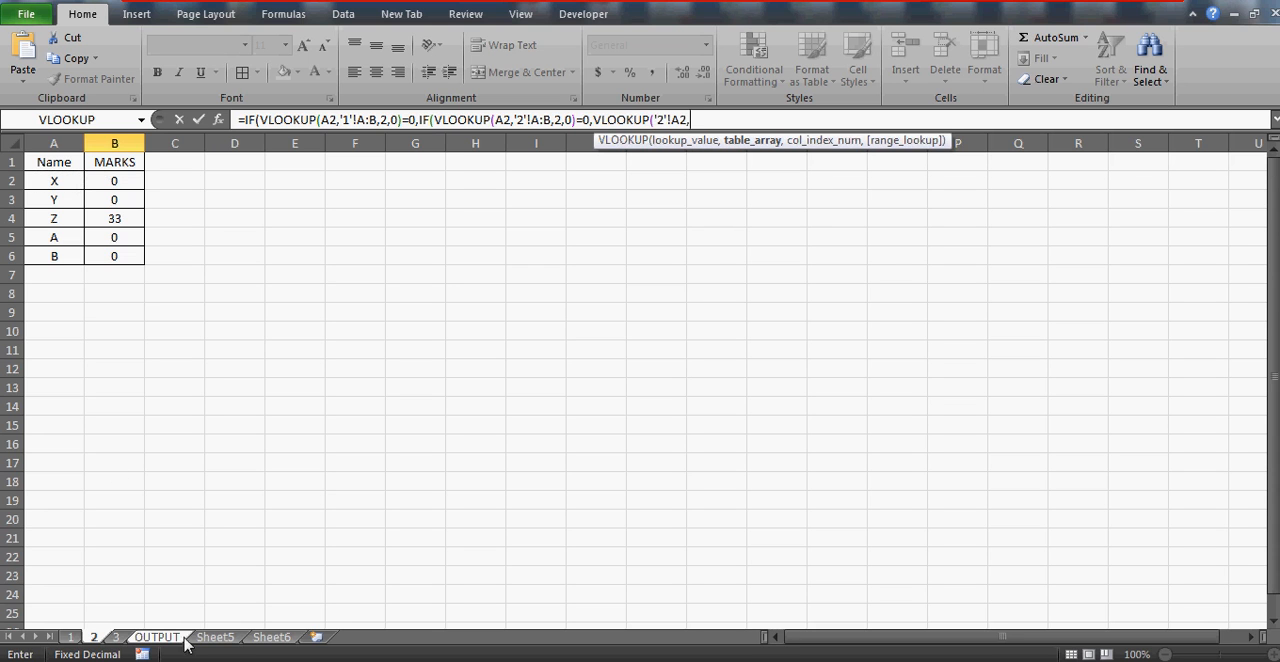
Complete the third lookup with columns A:B of sheet 3, column index 2 and match type 0
{"action": "left_click", "coordinate": [120, 638]}
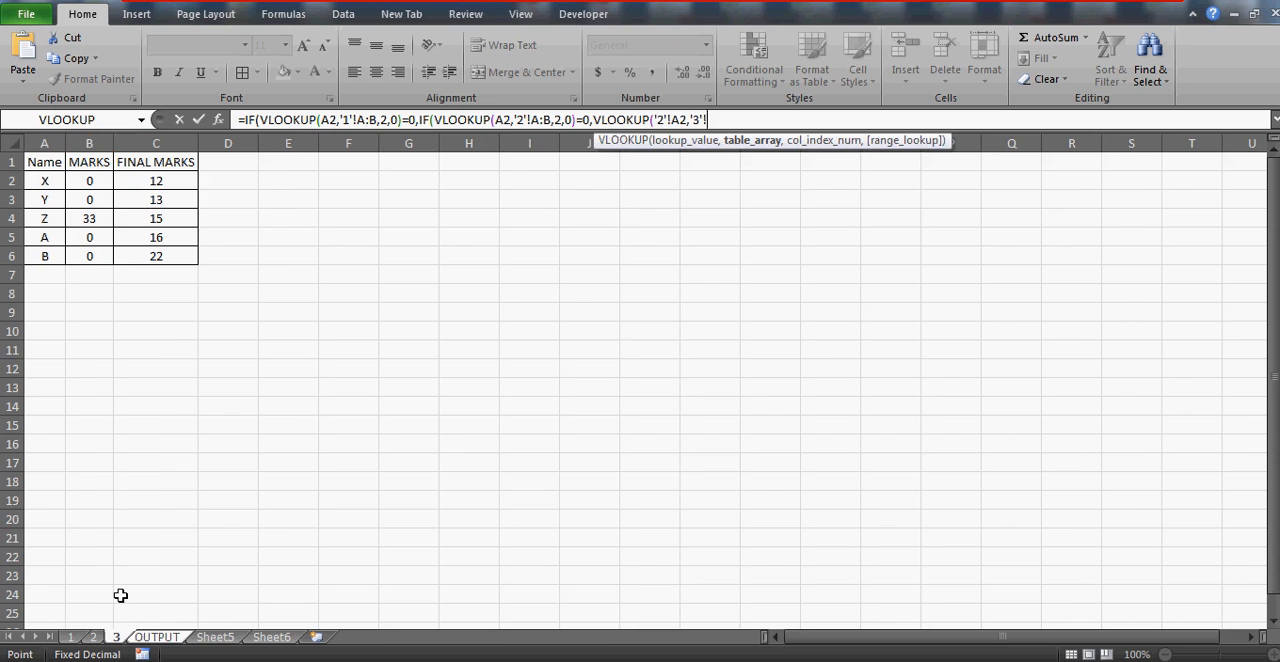
{"action": "left_click", "coordinate": [50, 143]}
{"action": "left_click_drag", "start_coordinate": [50, 143], "coordinate": [95, 143]}
{"action": "type", "text": ",2,0"}
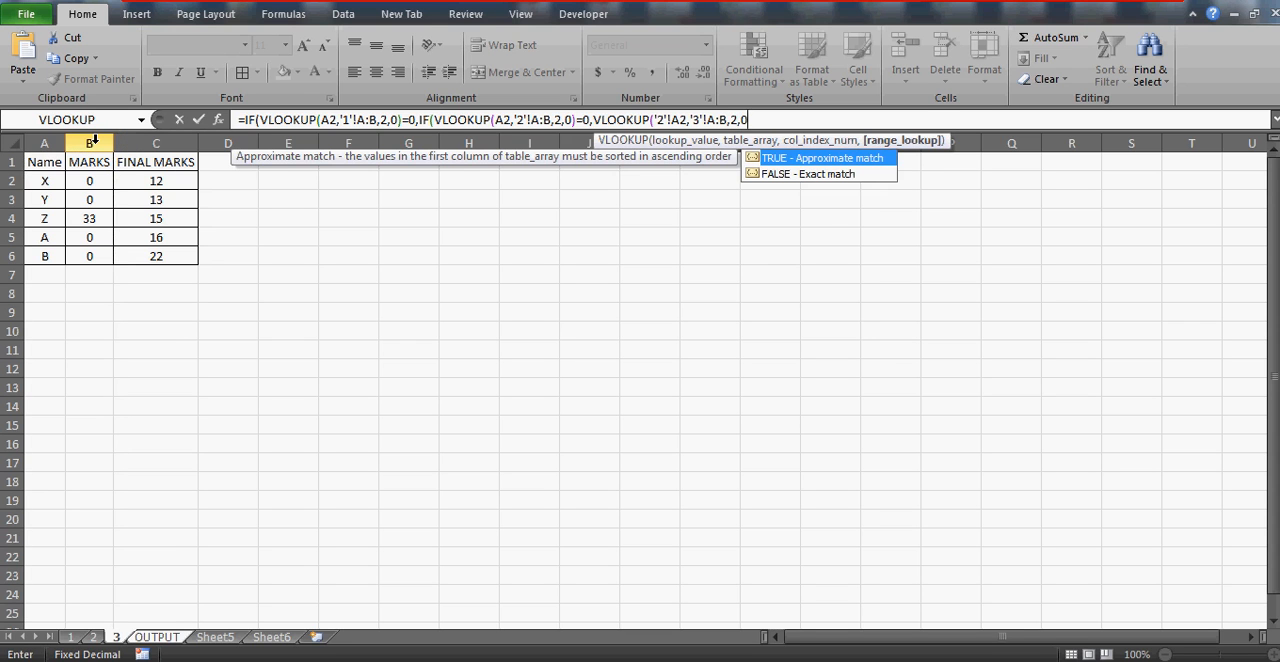
{"action": "type", "text": ")"}
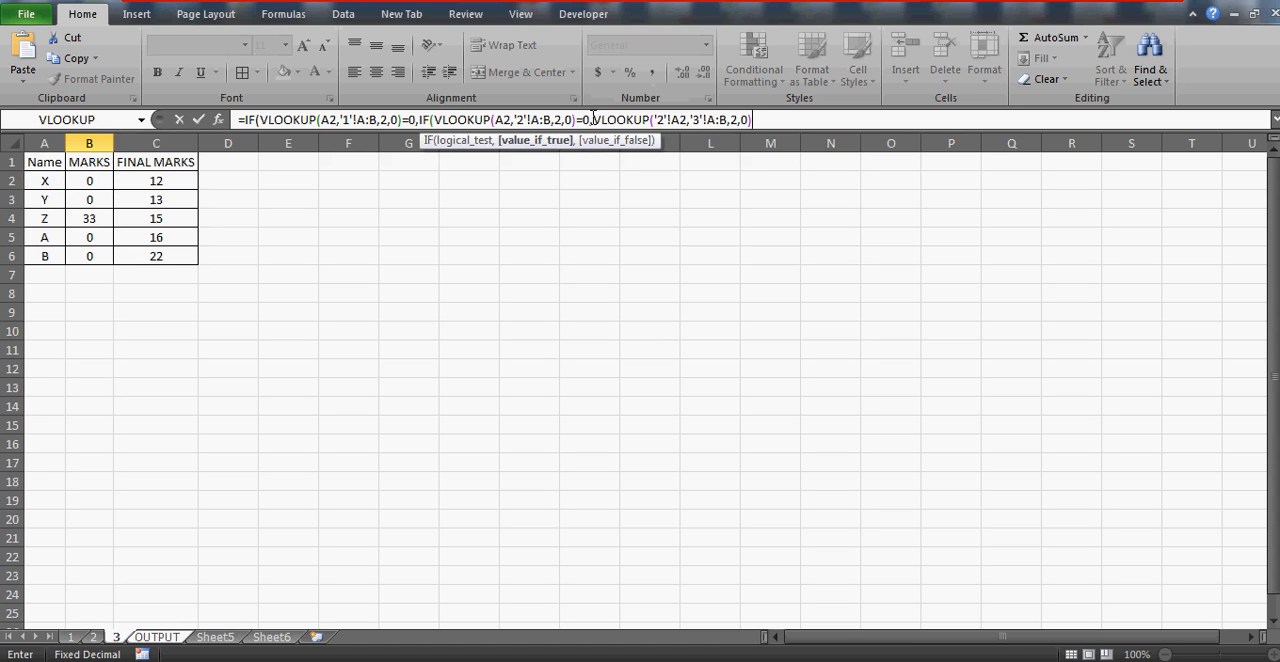
Wrap the sheet 3 lookup in a third nested IF that tests whether its result equals 0
{"action": "left_click", "coordinate": [593, 119]}
{"action": "left_click", "coordinate": [596, 119]}
{"action": "left_click", "coordinate": [544, 119]}
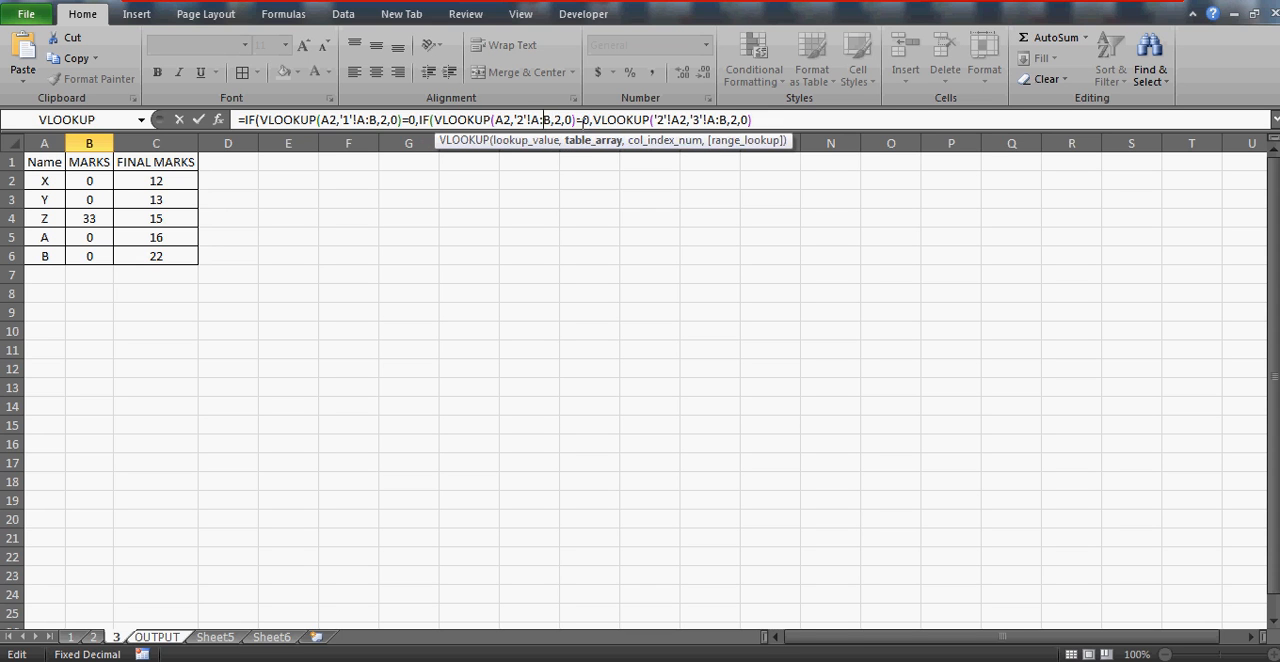
{"action": "left_click", "coordinate": [434, 119]}
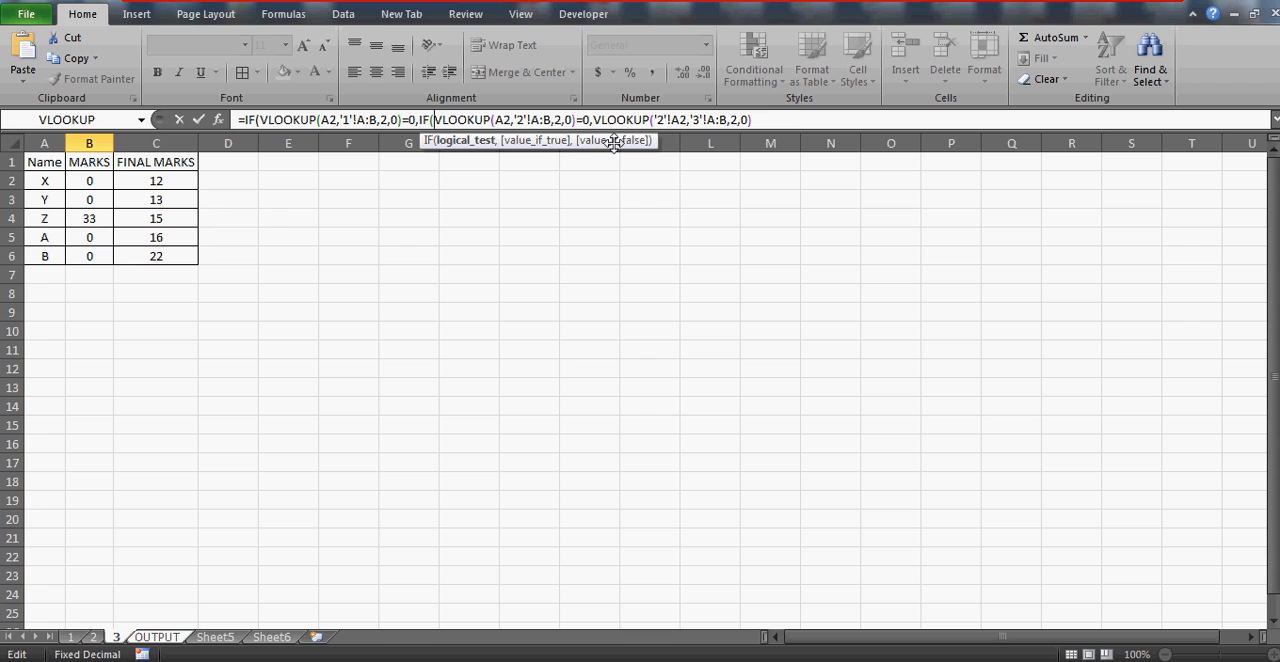
{"action": "left_click", "coordinate": [593, 120]}
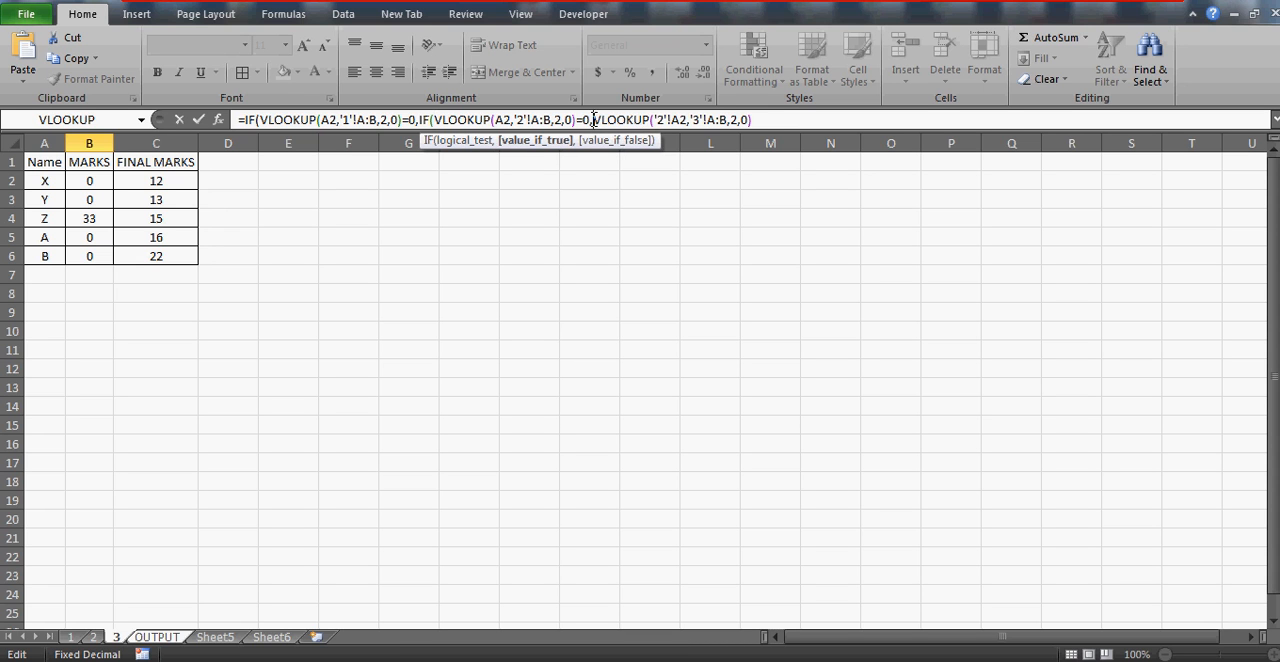
{"action": "type", "text": "IF("}
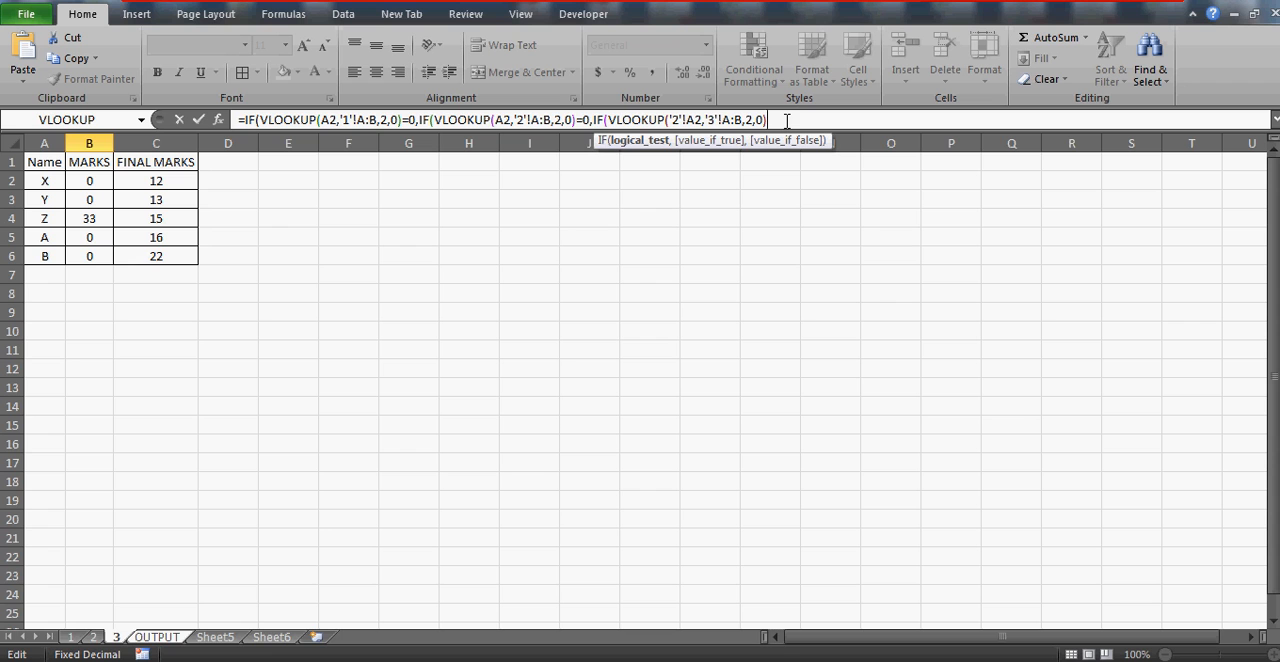
{"action": "type", "text": "=0,VLOOKUP("}
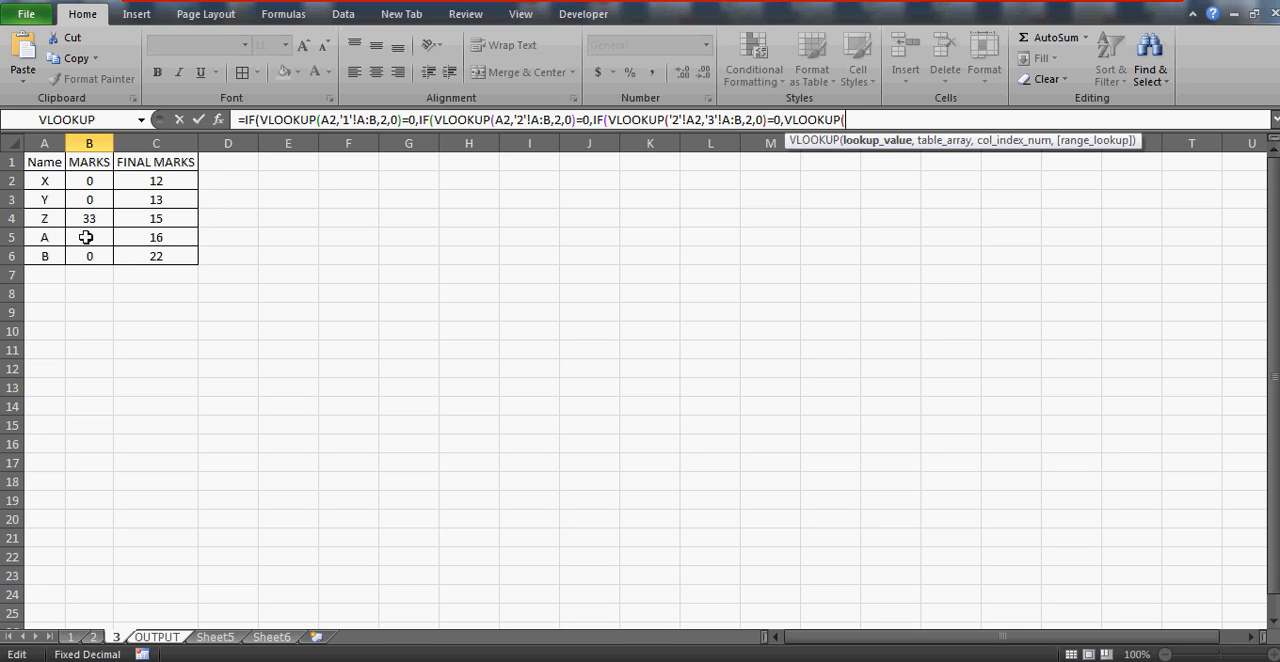
Begin a fourth VLOOKUP as the third IF's value if true, using A2 of the OUTPUT sheet as lookup value
{"action": "left_click", "coordinate": [156, 637]}
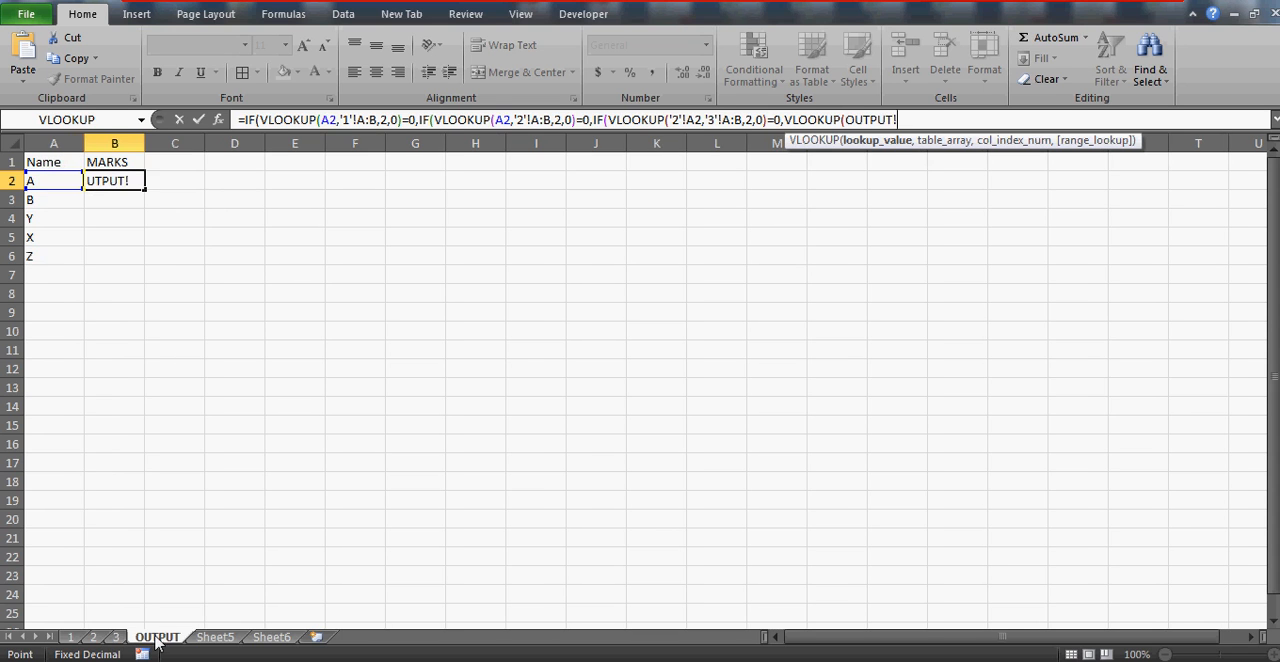
{"action": "left_click", "coordinate": [48, 181]}
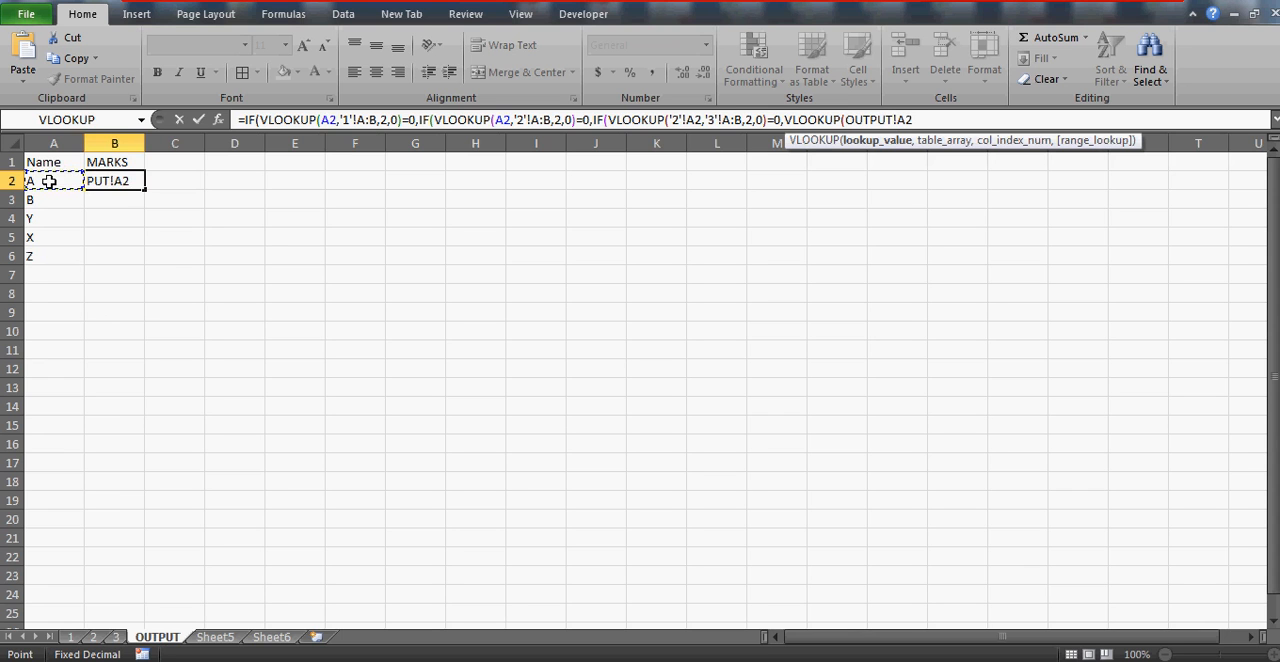
{"action": "type", "text": ","}
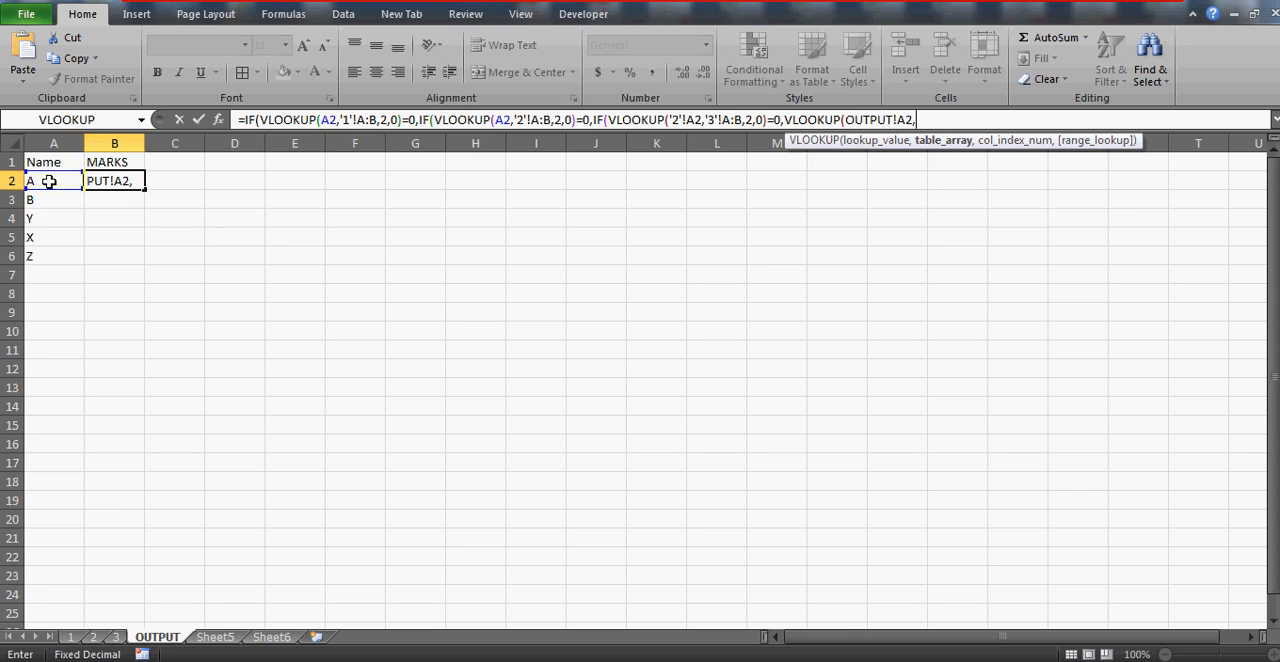
Complete the fourth lookup with columns A:C of sheet 3, column index 3 and match type 0, and enter the formula with the proposed correction
{"action": "left_click", "coordinate": [116, 637]}
{"action": "left_click_drag", "start_coordinate": [54, 143], "coordinate": [164, 139]}
{"action": "type", "text": ","}
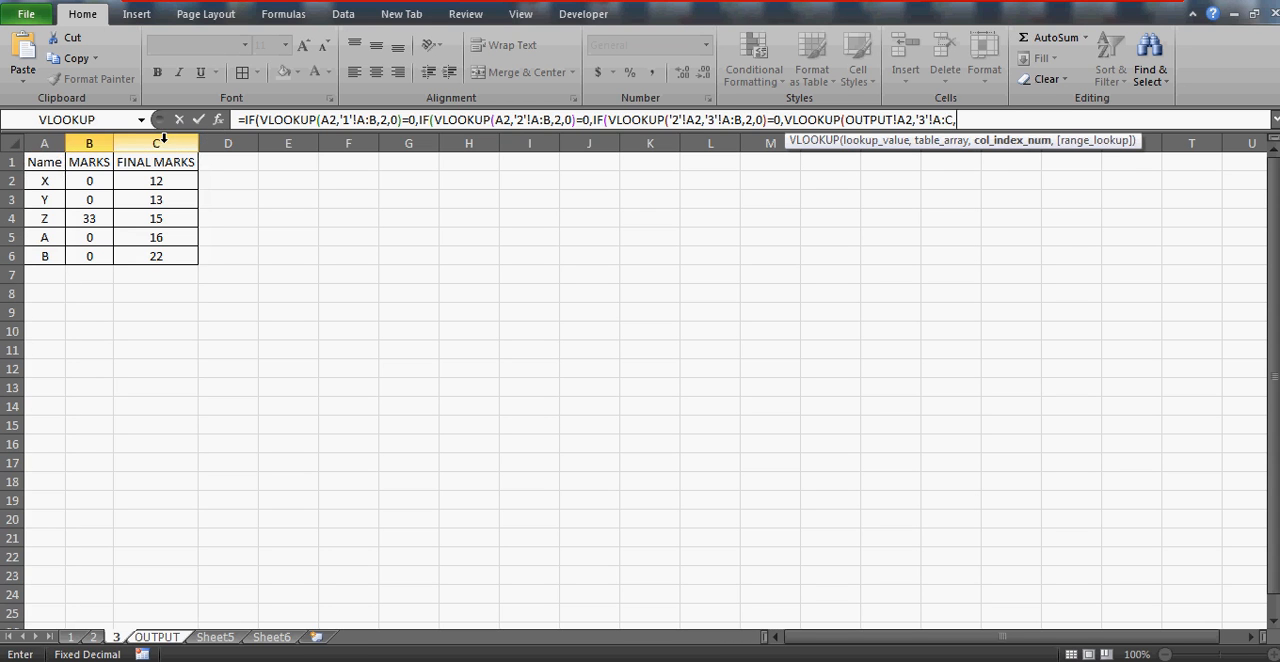
{"action": "type", "text": "3,0"}
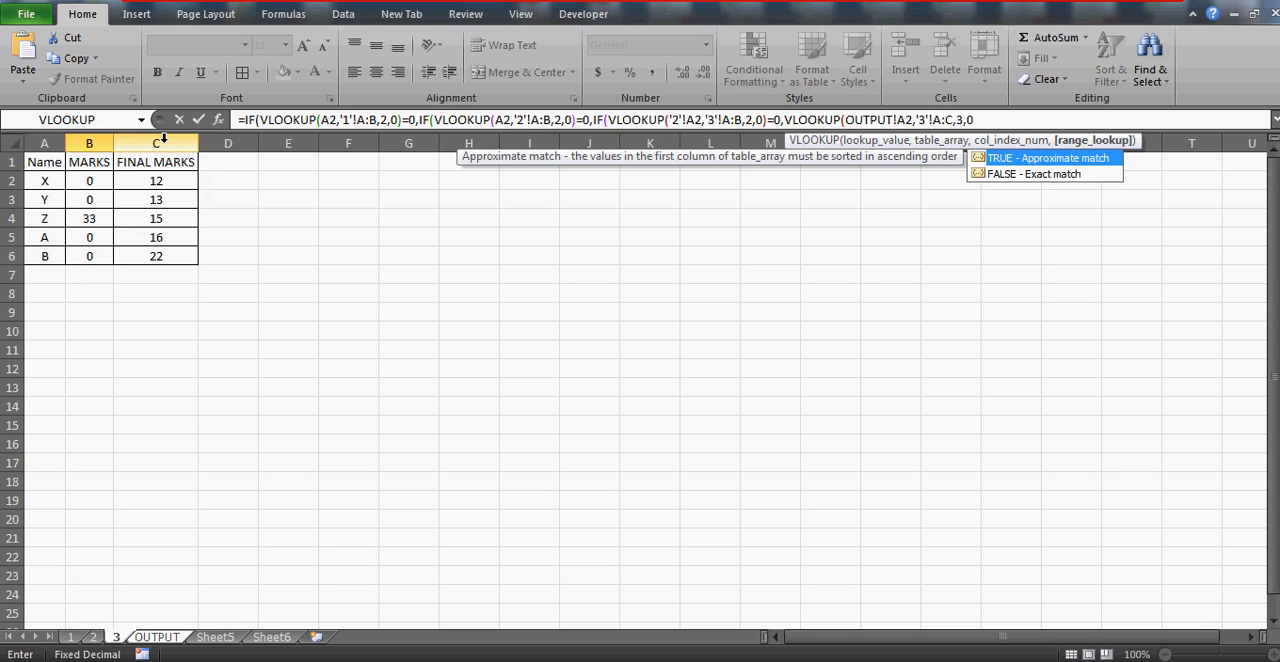
{"action": "type", "text": ")"}
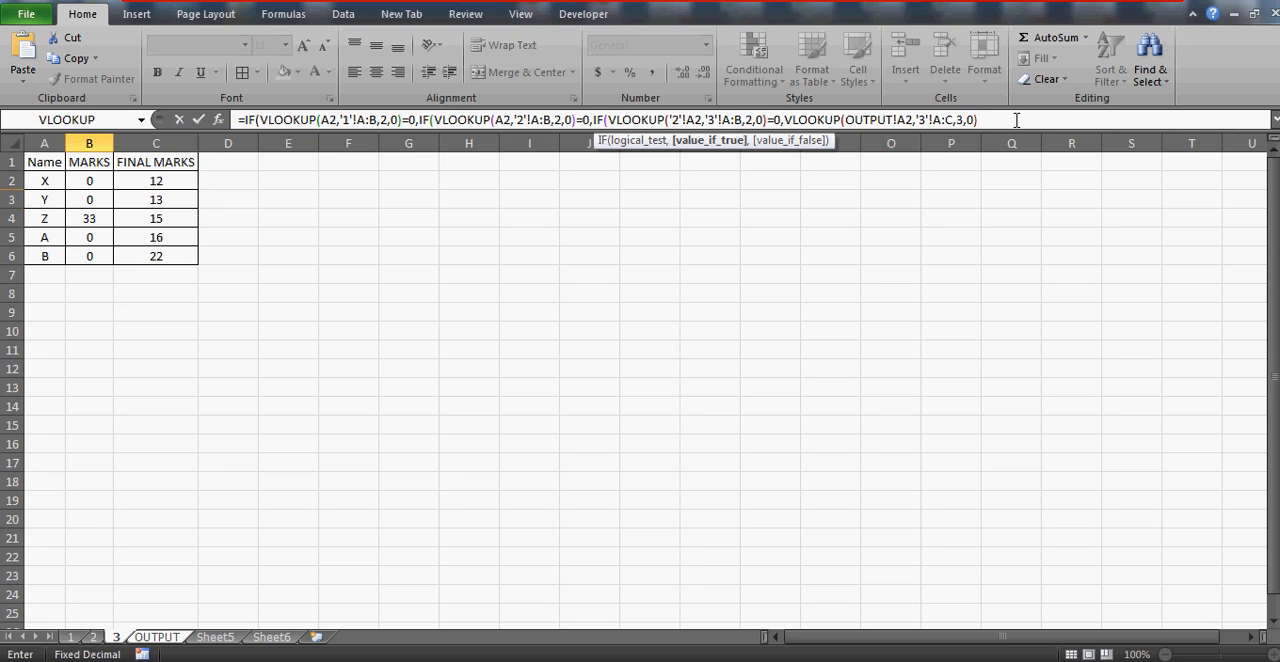
{"action": "key", "text": "Return"}
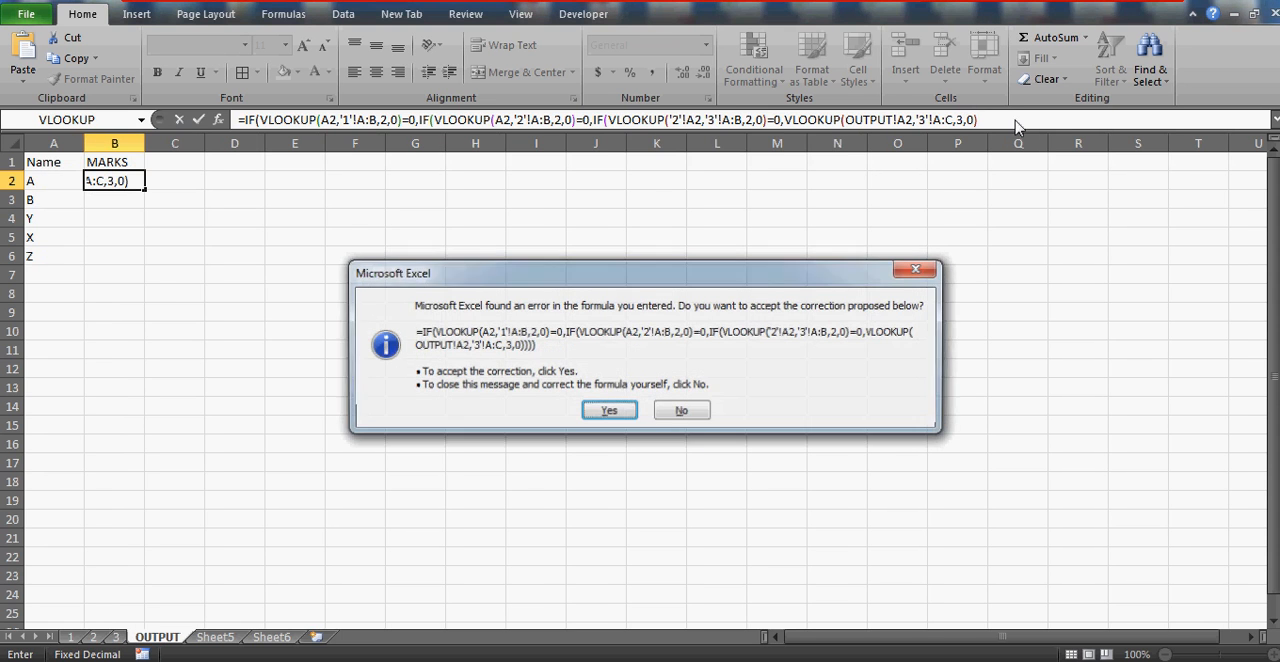
{"action": "left_click", "coordinate": [602, 409]}
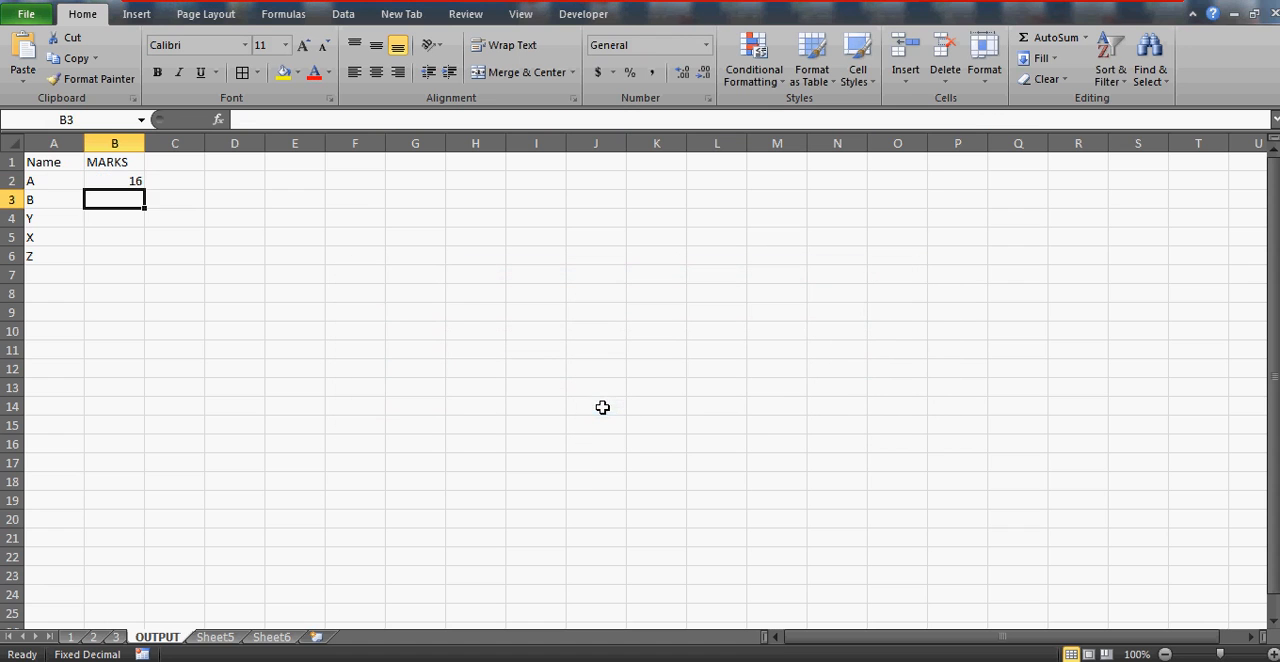
Compare the result in B2 of the OUTPUT sheet with the marks on sheets 3 and 1
{"action": "left_click", "coordinate": [116, 182]}
{"action": "left_click", "coordinate": [114, 627]}
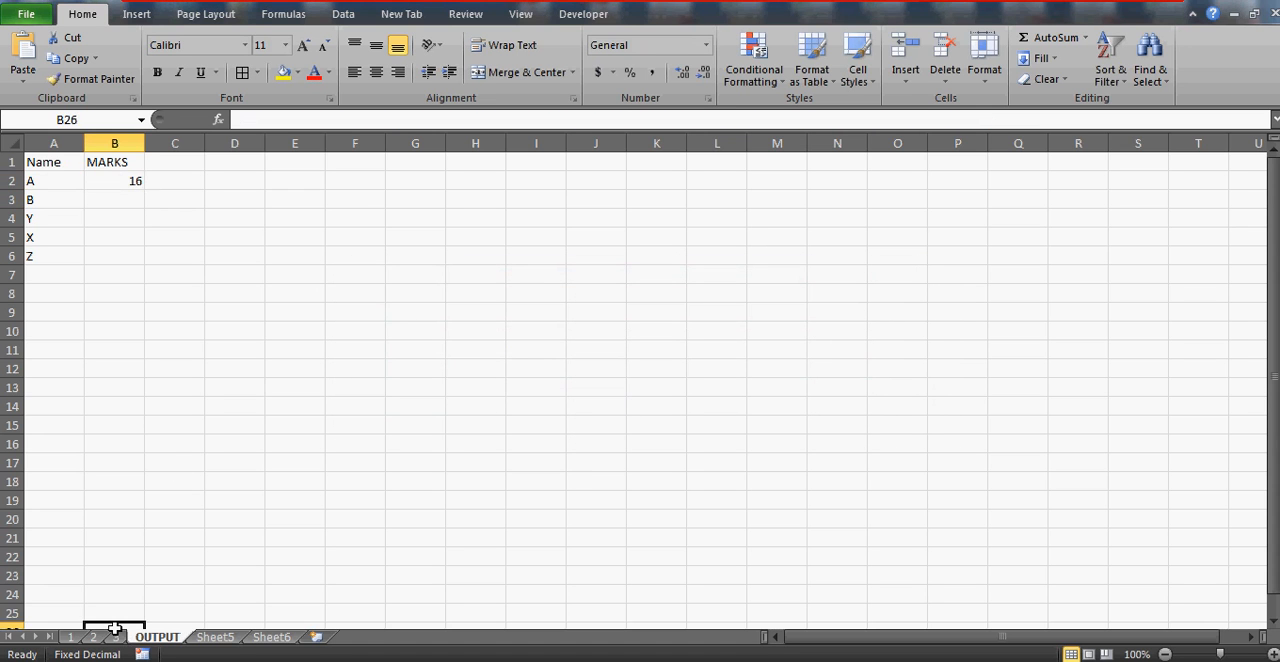
{"action": "left_click", "coordinate": [116, 637]}
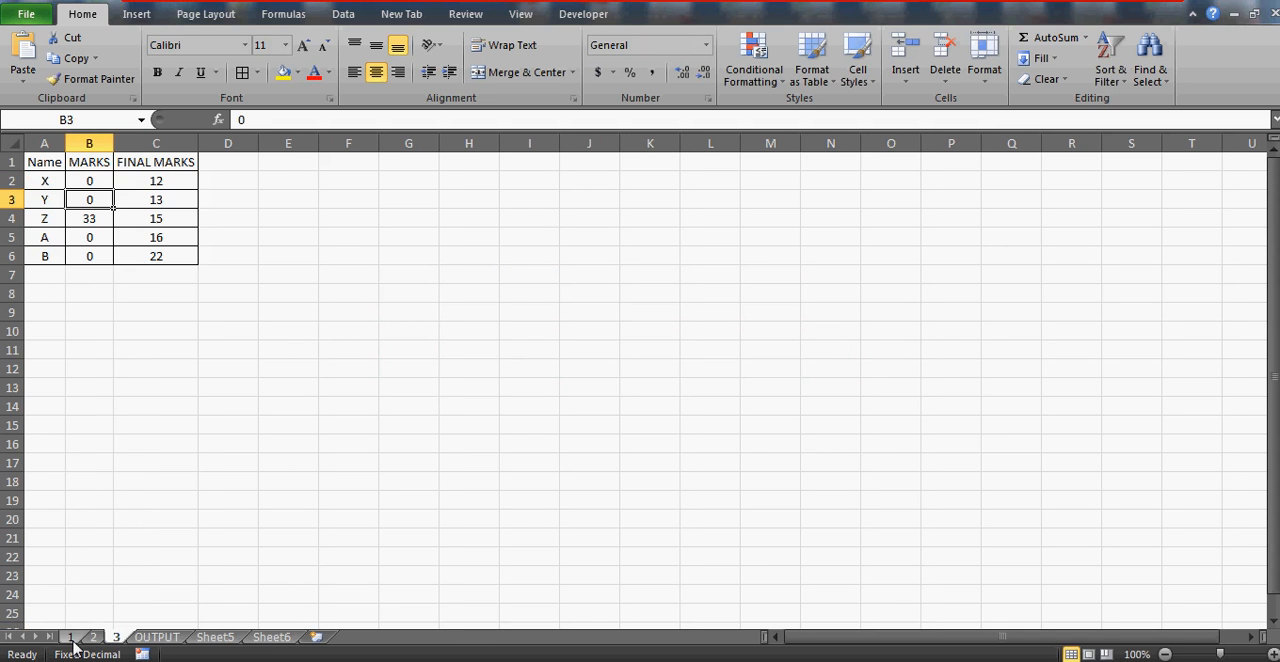
{"action": "left_click", "coordinate": [71, 637]}
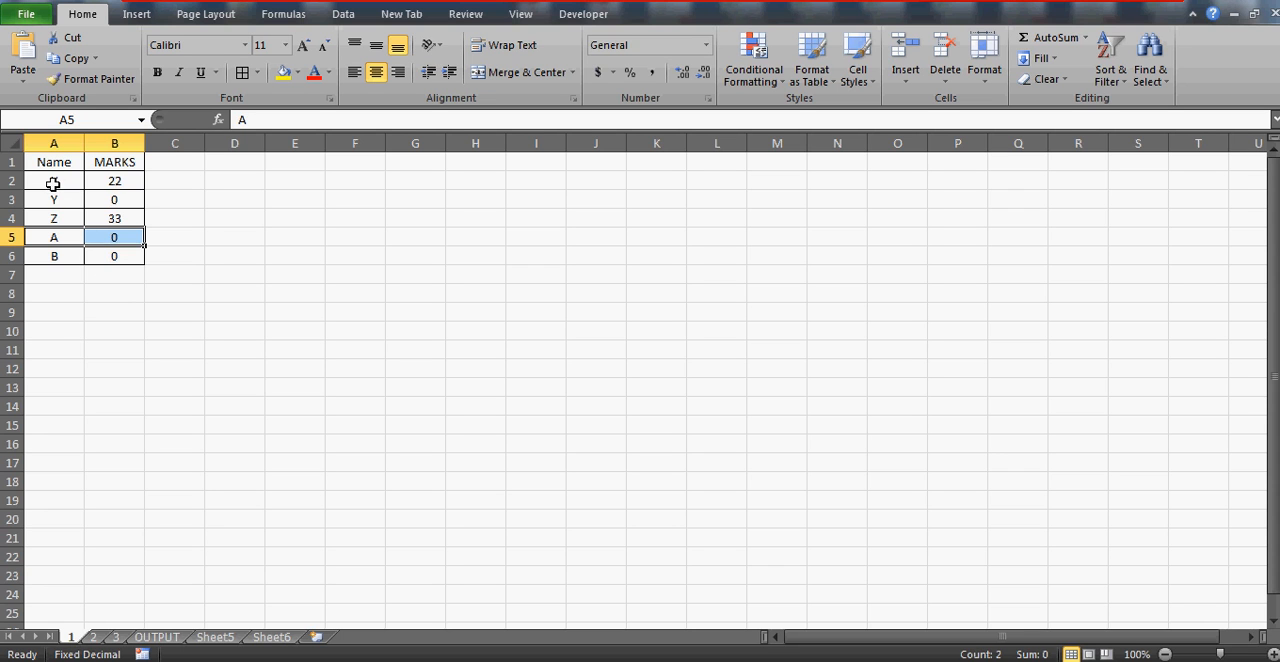
{"action": "left_click_drag", "start_coordinate": [54, 181], "coordinate": [75, 506]}
{"action": "left_click", "coordinate": [157, 637]}
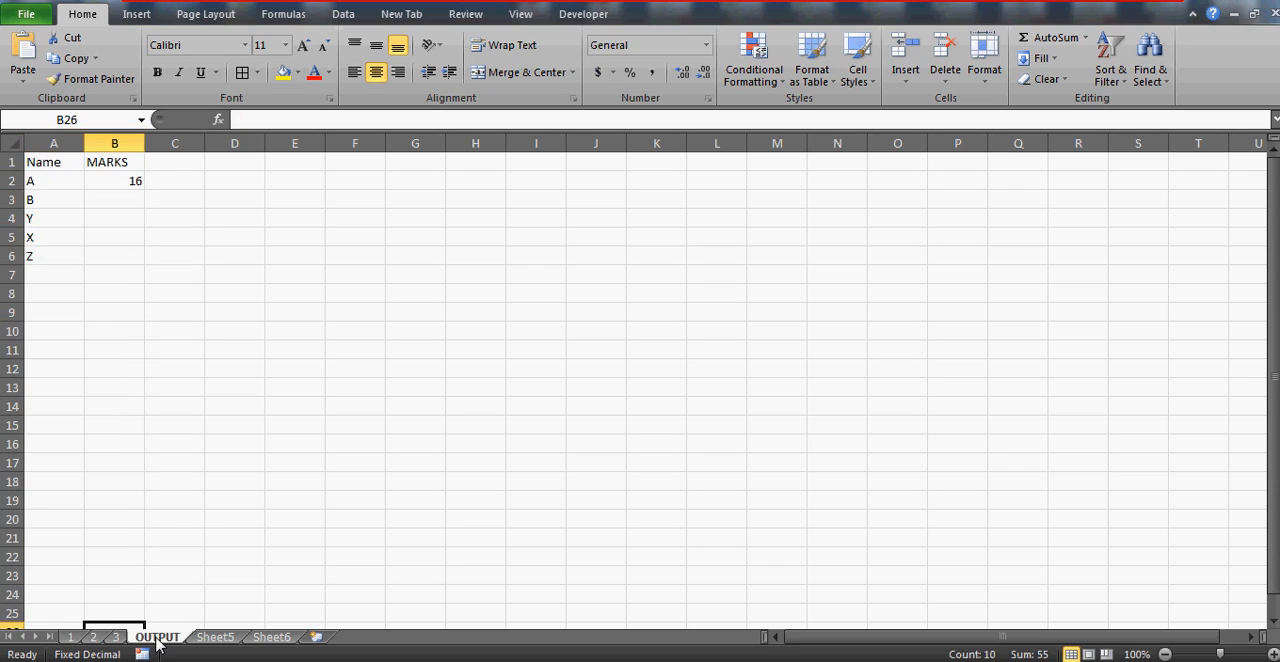
Check the marks of name A from the OUTPUT sheet on sheets 1 and 2
{"action": "left_click", "coordinate": [55, 181]}
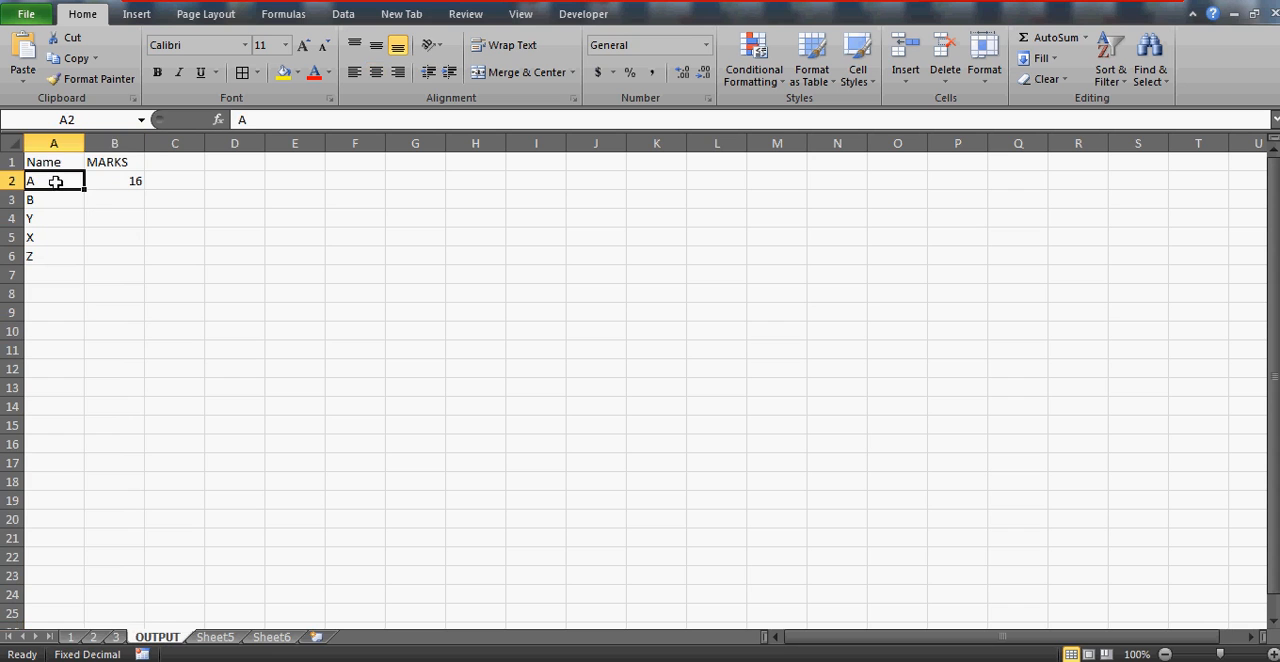
{"action": "left_click", "coordinate": [72, 641]}
{"action": "left_click", "coordinate": [57, 237]}
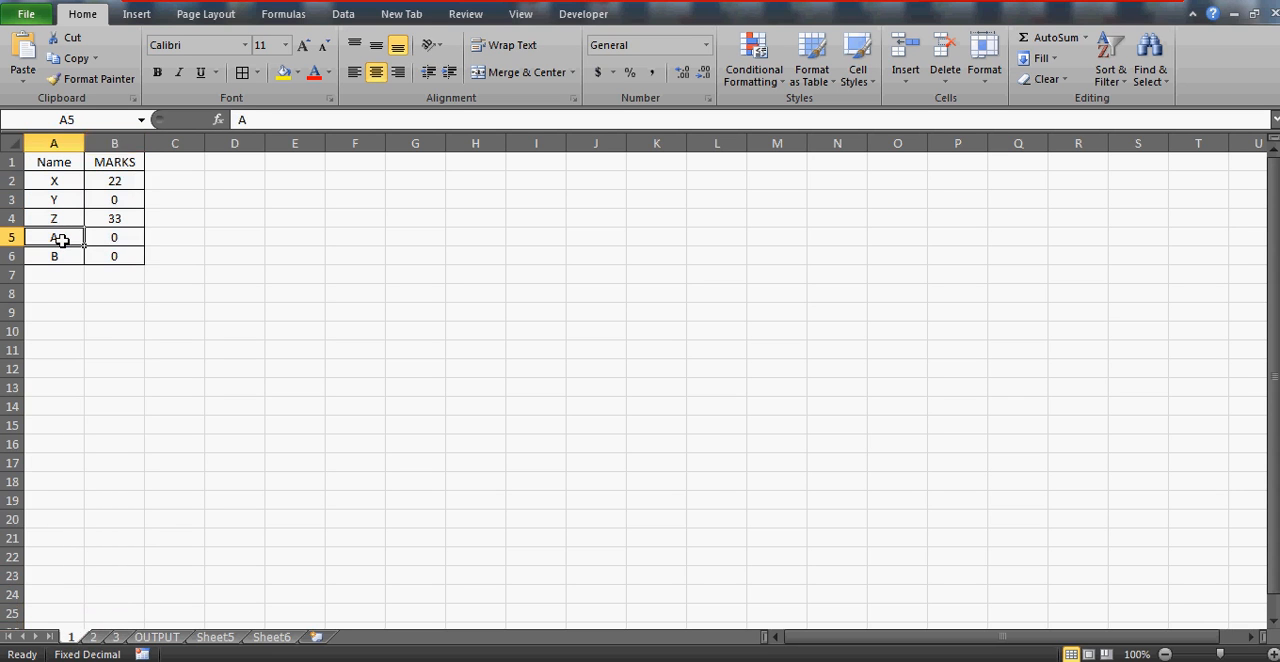
{"action": "key", "text": "Tab"}
{"action": "left_click", "coordinate": [98, 638]}
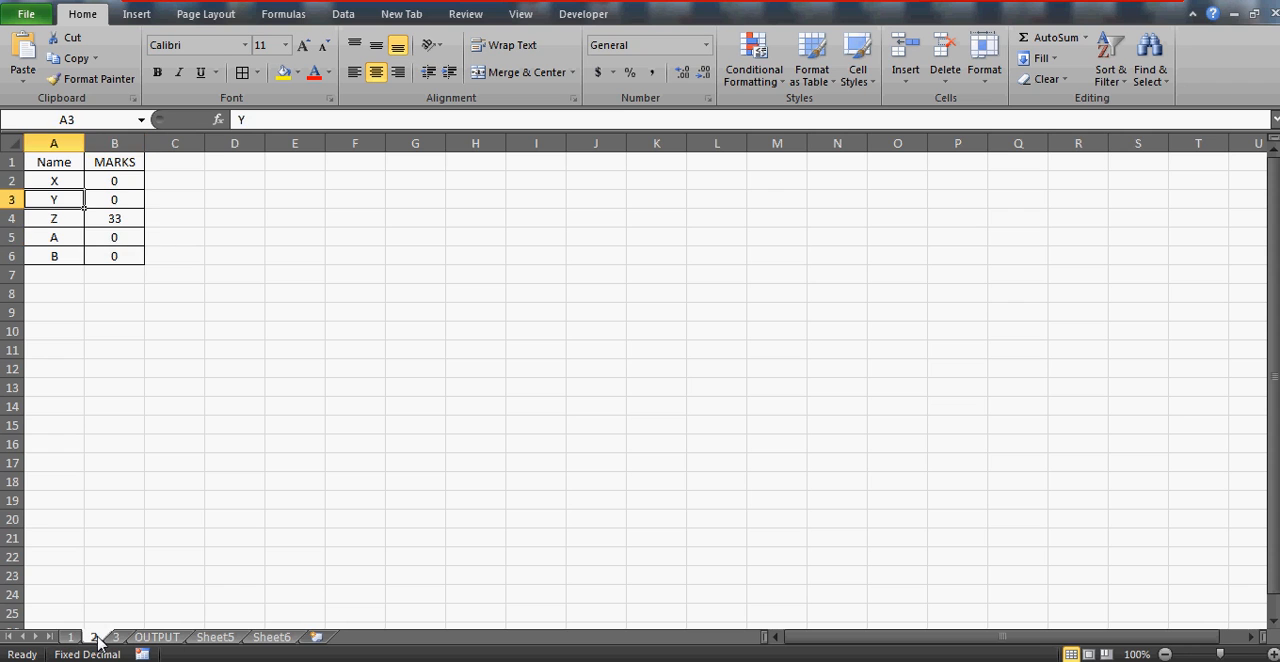
{"action": "left_click", "coordinate": [66, 240]}
{"action": "key", "text": "Right"}
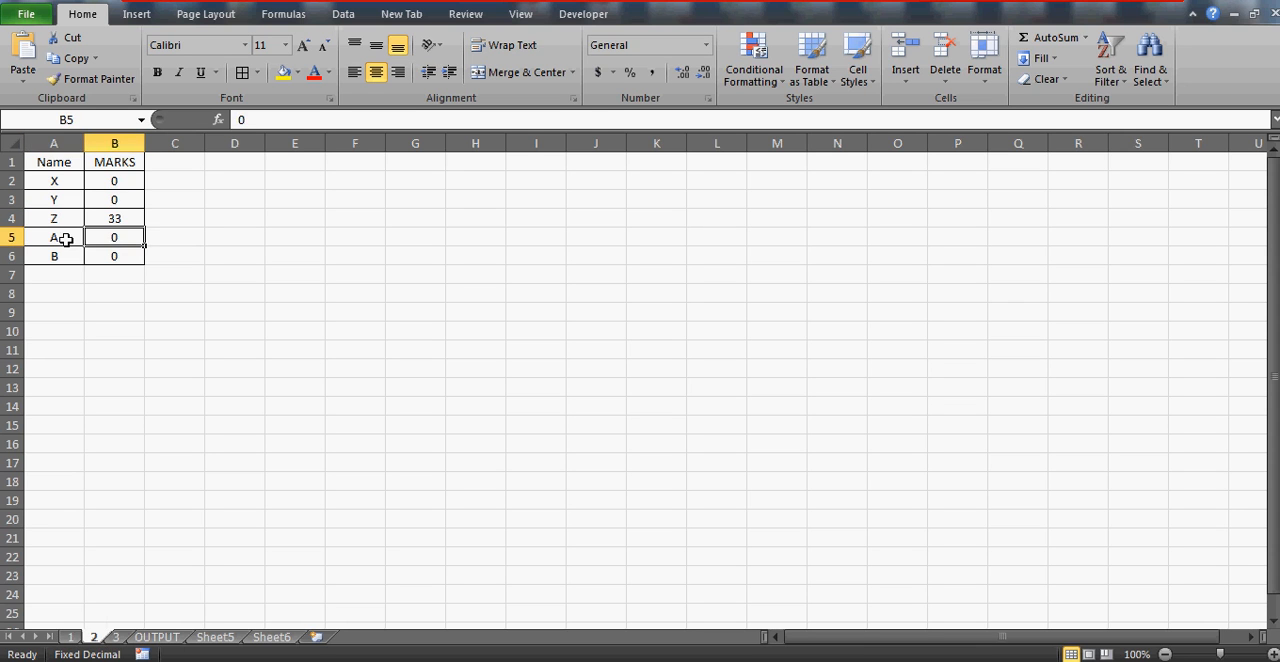
{"action": "left_click", "coordinate": [66, 240]}
{"action": "key", "text": "Right"}
Check name A's MARKS and FINAL MARKS on sheet 3, and return to the OUTPUT sheet
{"action": "left_click", "coordinate": [116, 637]}
{"action": "left_click", "coordinate": [46, 254]}
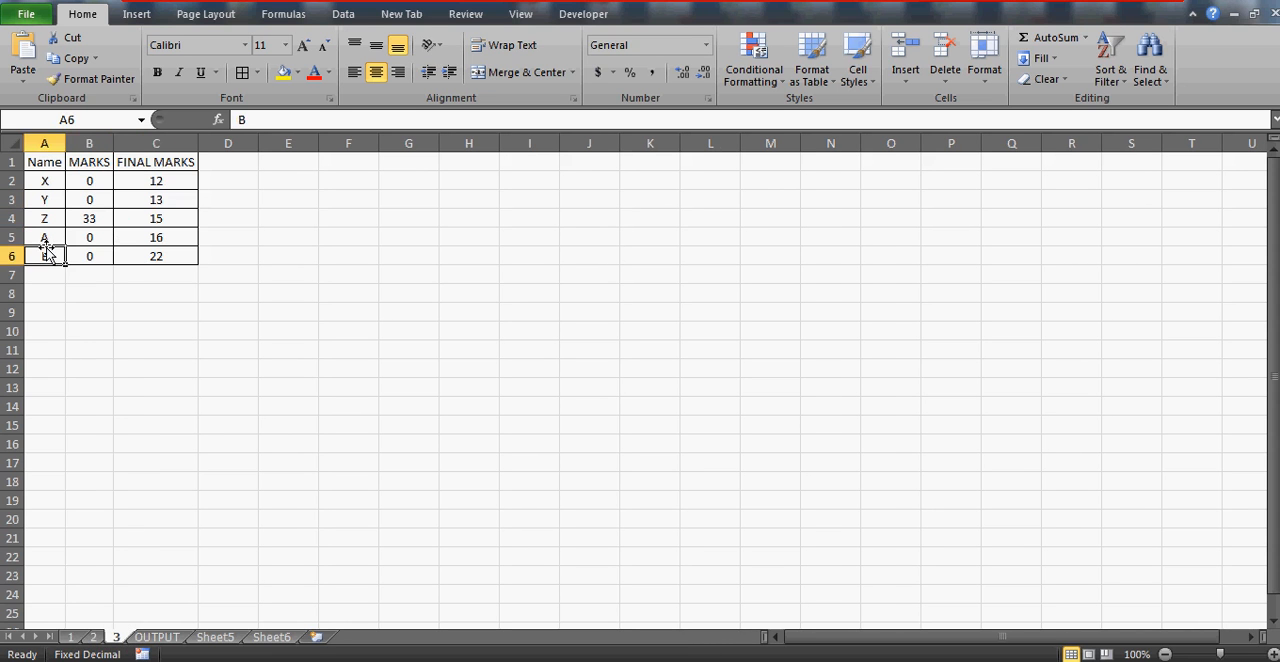
{"action": "left_click", "coordinate": [45, 244]}
{"action": "key", "text": "Right"}
{"action": "left_click", "coordinate": [45, 245]}
{"action": "key", "text": "Right"}
{"action": "key", "text": "Right"}
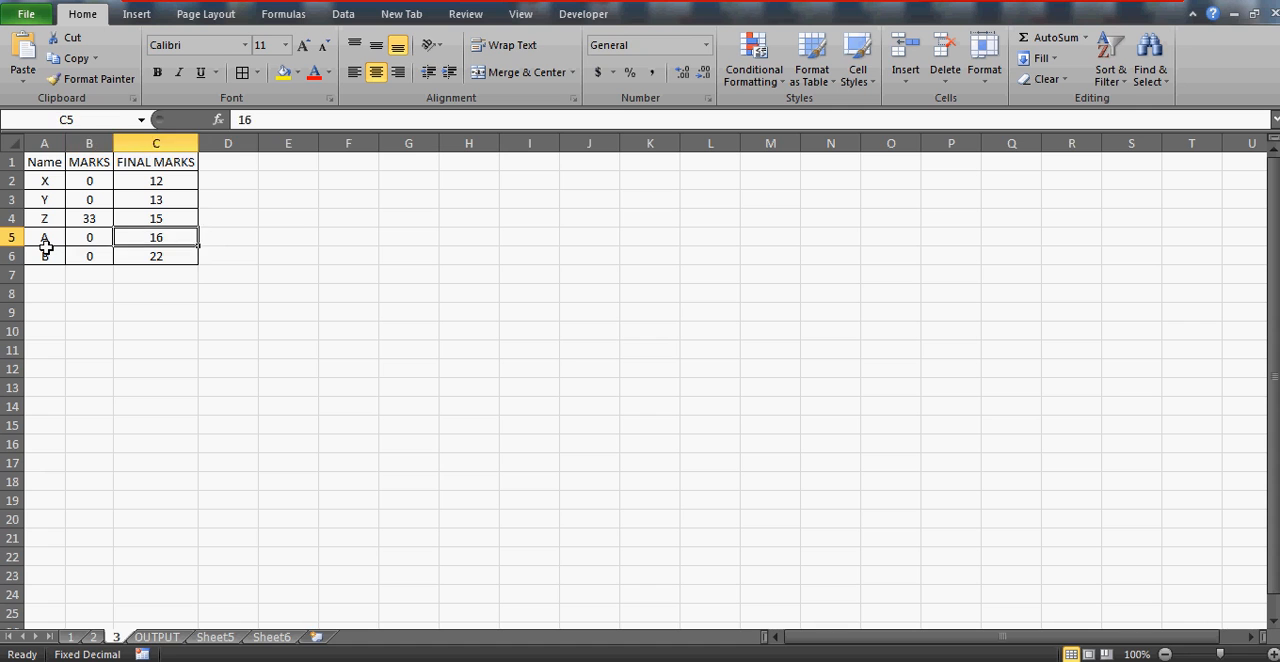
{"action": "key", "text": "Left"}
{"action": "key", "text": "Right"}
{"action": "left_click", "coordinate": [158, 638]}
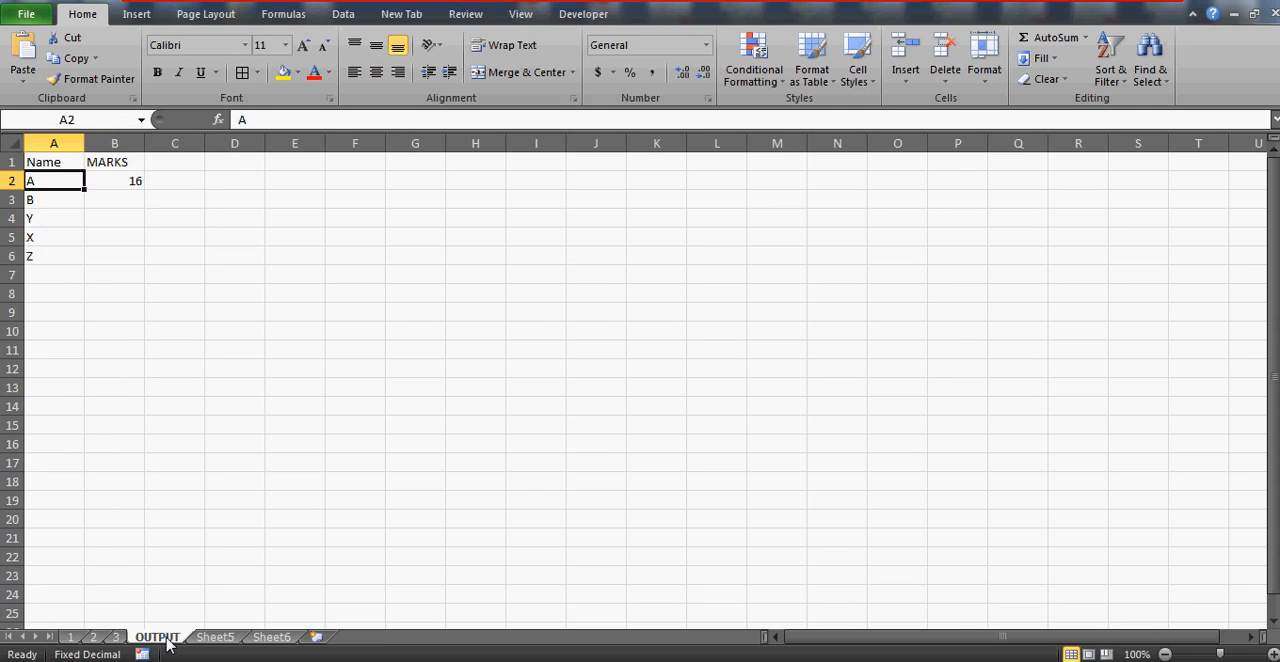
Set name A's marks on sheet 1 to 12 and inspect cell B2 of the OUTPUT sheet
{"action": "left_click", "coordinate": [70, 637]}
{"action": "type", "text": "12"}
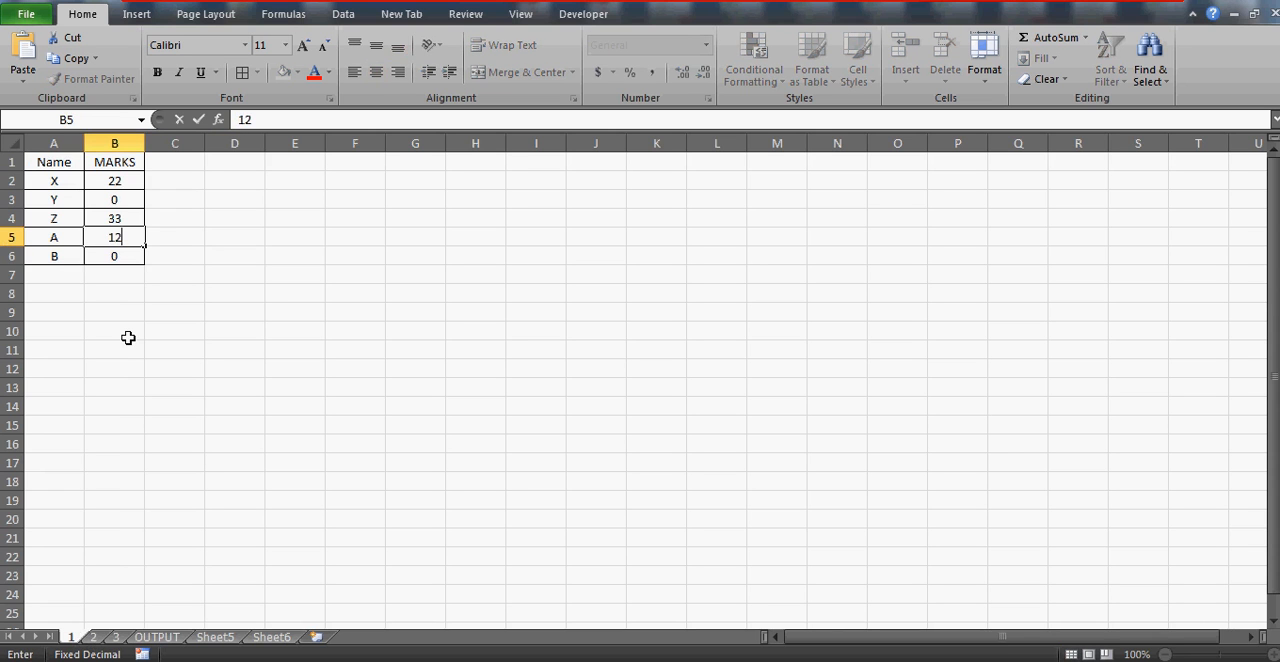
{"action": "key", "text": "ctrl+Return"}
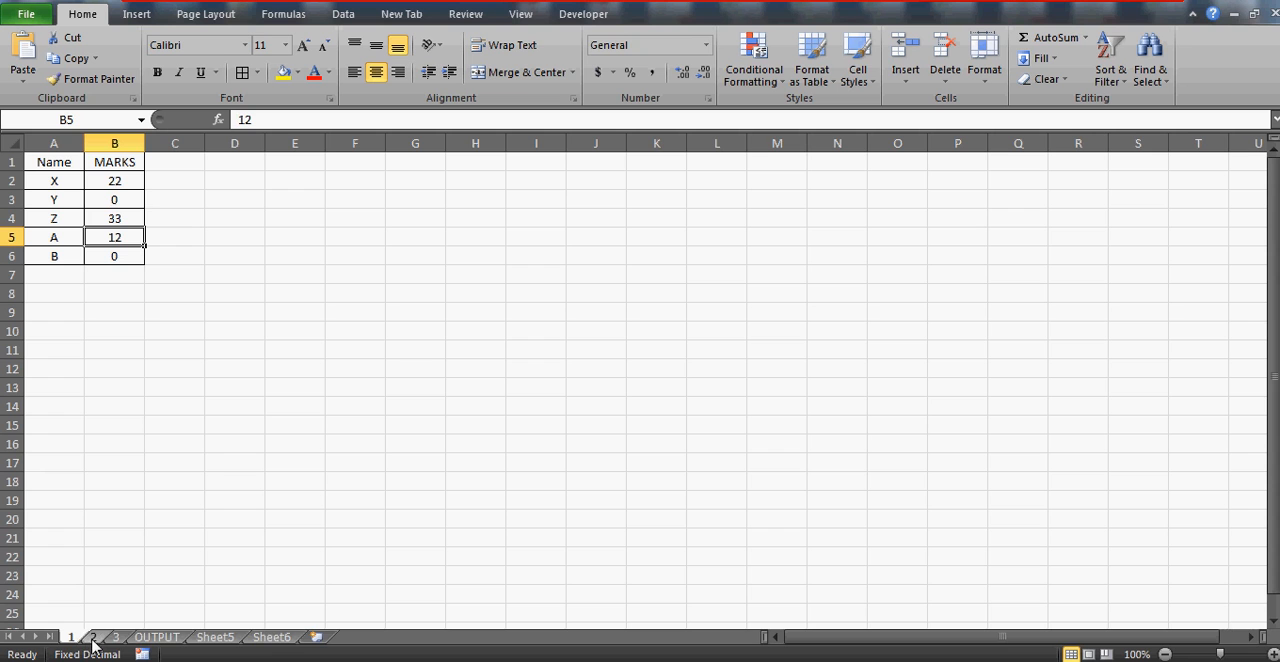
{"action": "left_click", "coordinate": [158, 638]}
{"action": "left_click", "coordinate": [108, 176]}
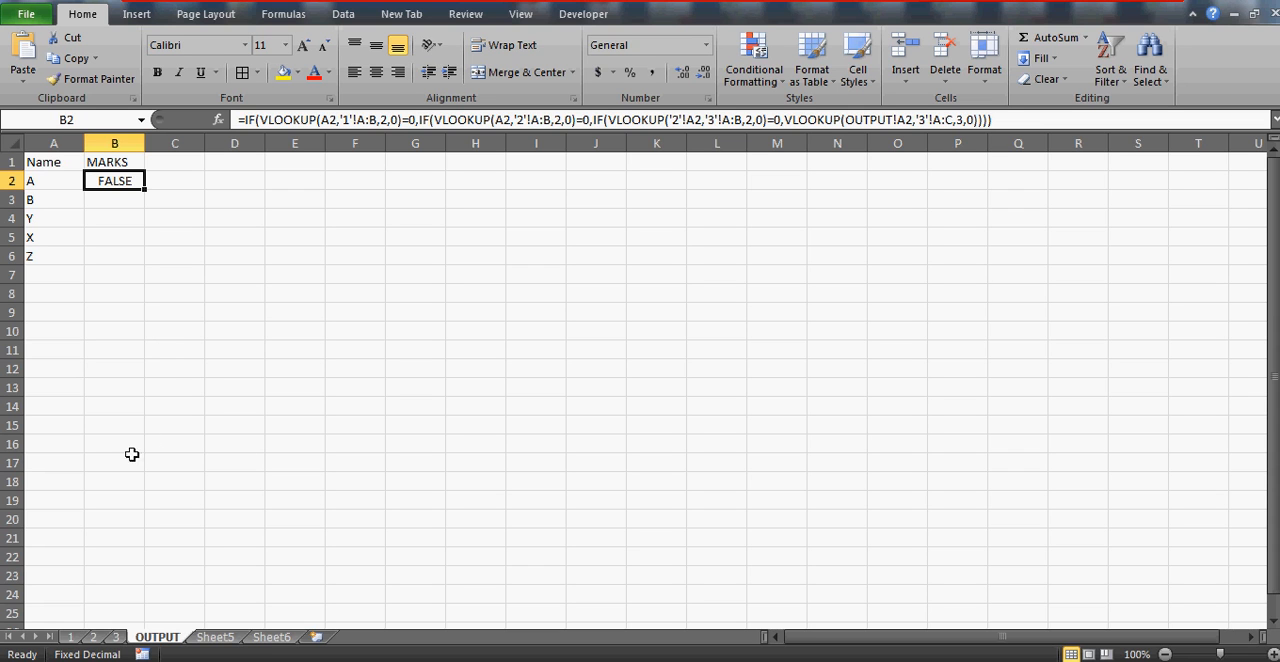
Replace the last three closing parentheses of the B2 formula with a comma to start the innermost IF's value if false
{"action": "left_click", "coordinate": [360, 119]}
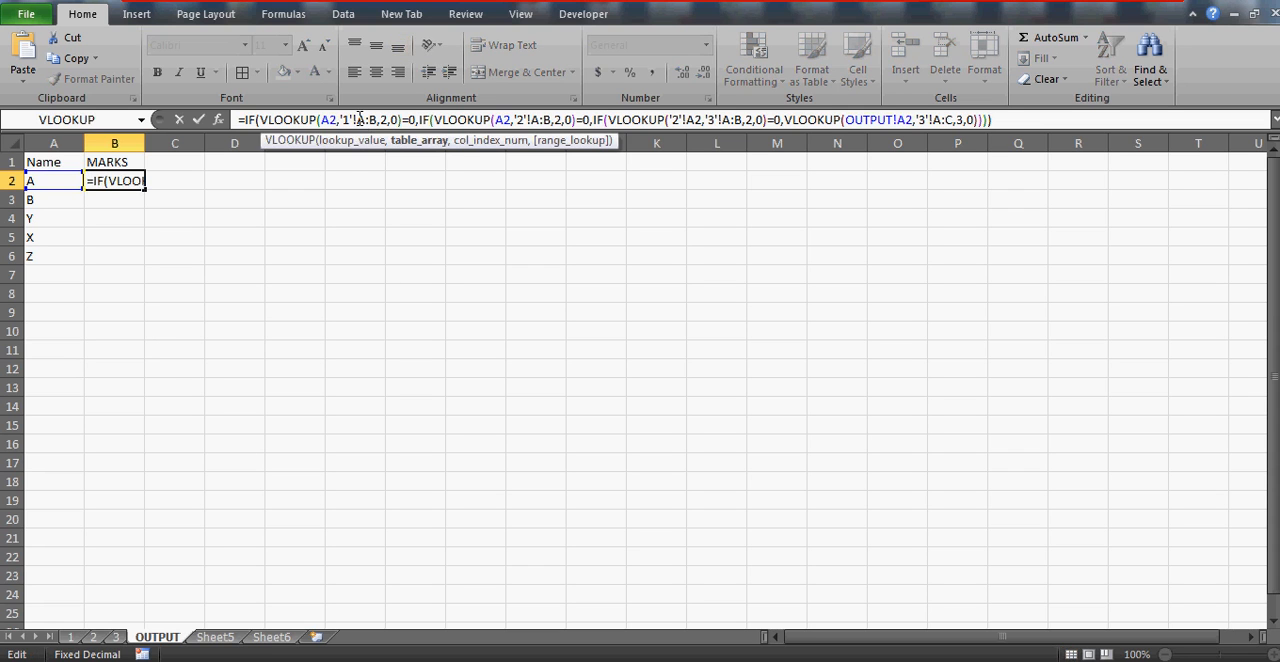
{"action": "left_click", "coordinate": [261, 119]}
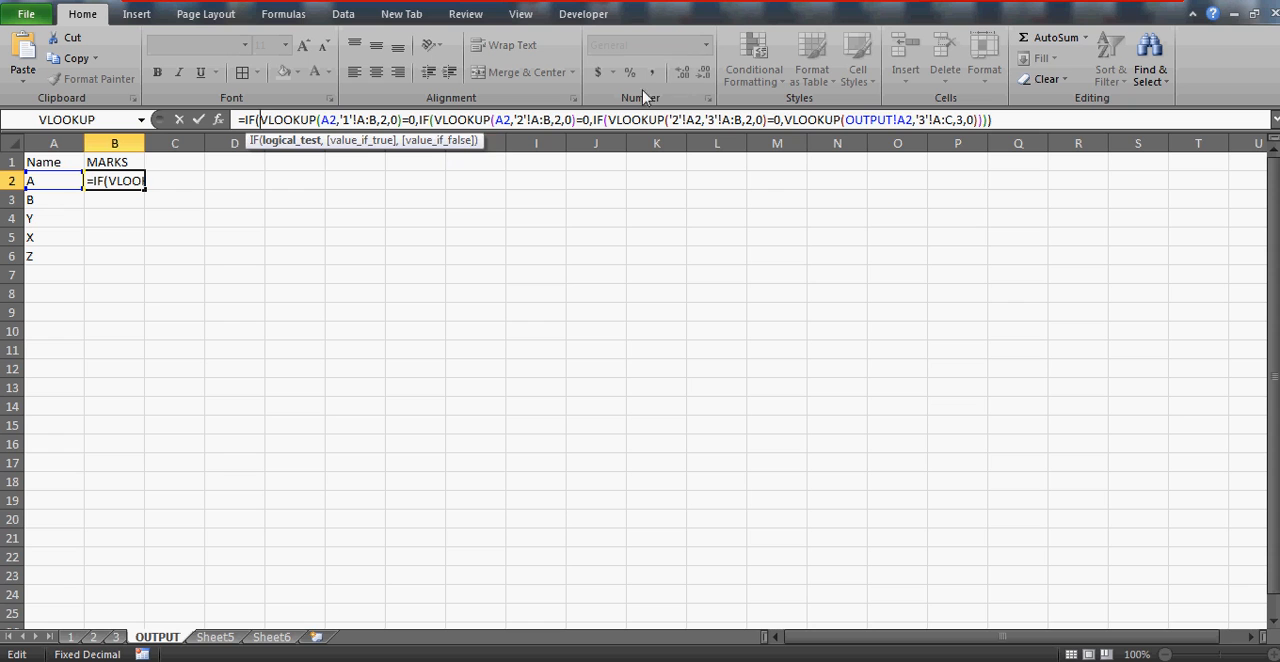
{"action": "left_click", "coordinate": [1024, 119]}
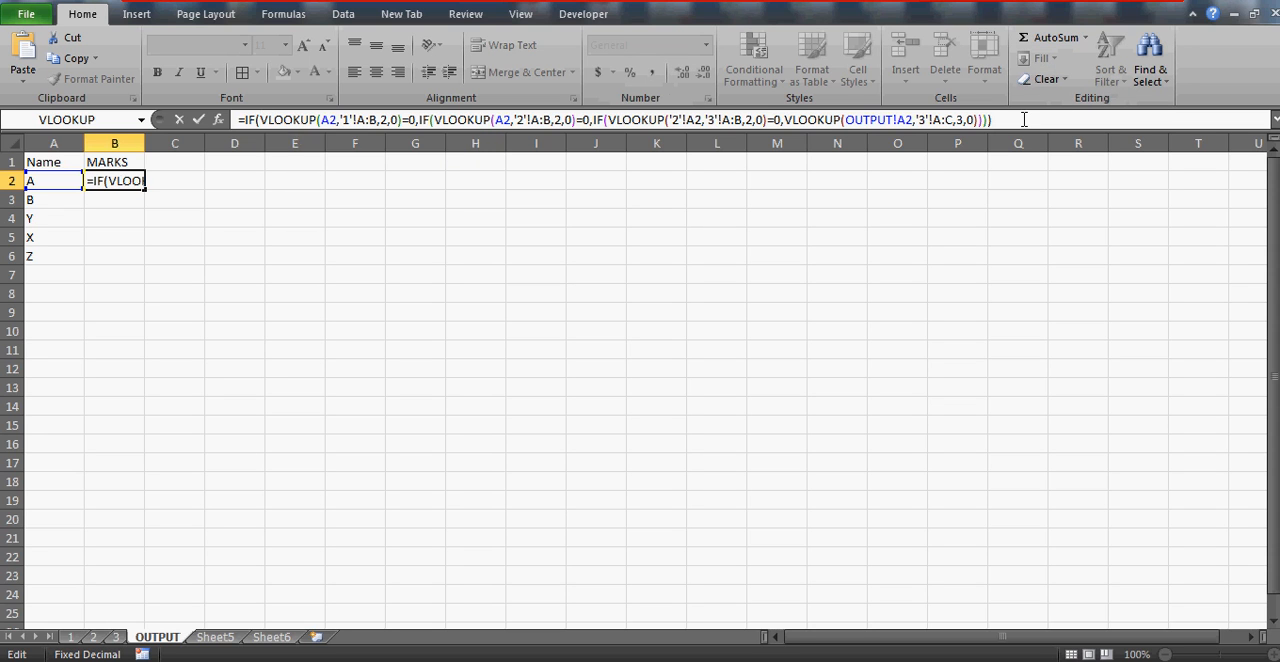
{"action": "key", "text": "BackSpace"}
{"action": "key", "text": "BackSpace"}
{"action": "key", "text": "BackSpace"}
{"action": "type", "text": ","}
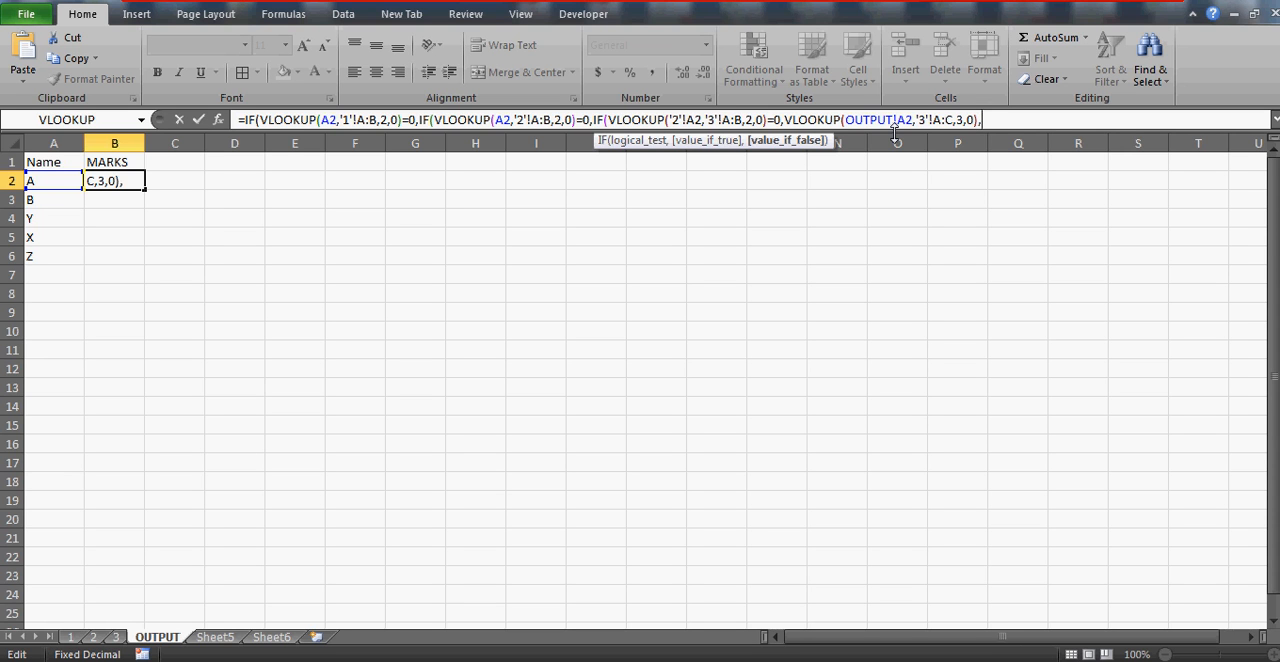
Enter "A" as the innermost IF's value if false and commit the B2 formula with the proposed correction
{"action": "type", "text": "\"a"}
{"action": "key", "text": "BackSpace"}
{"action": "type", "text": "A\")"}
{"action": "key", "text": "Return"}
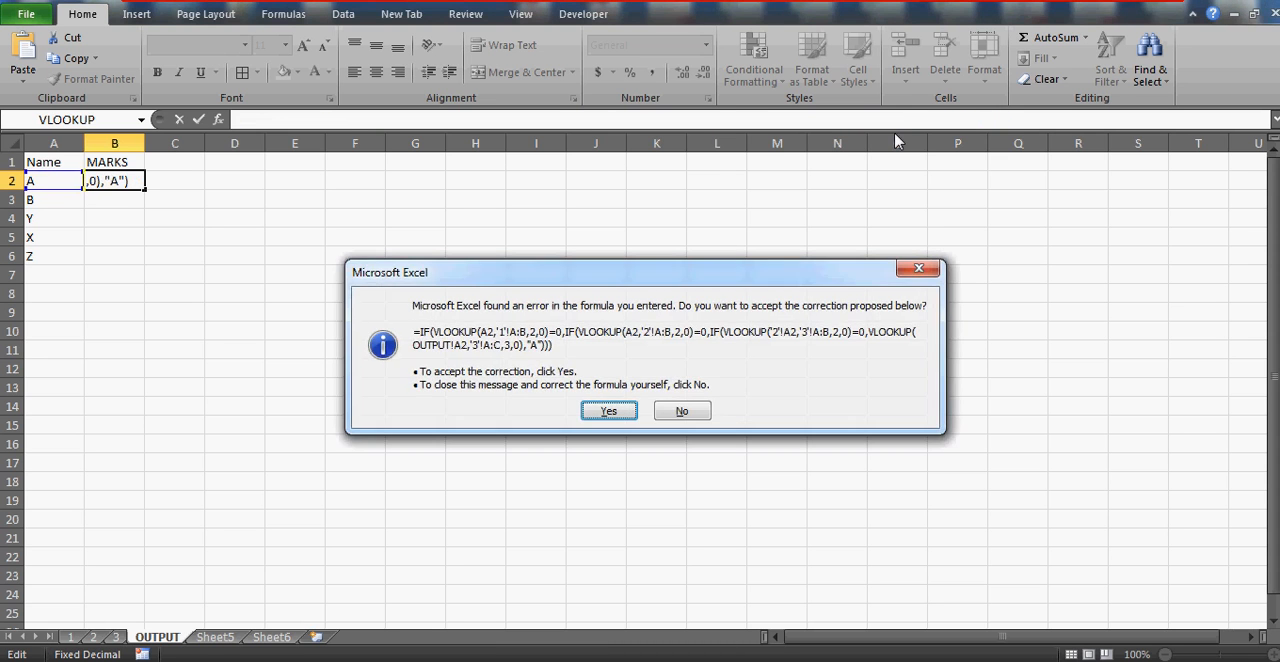
{"action": "key", "text": "Return"}
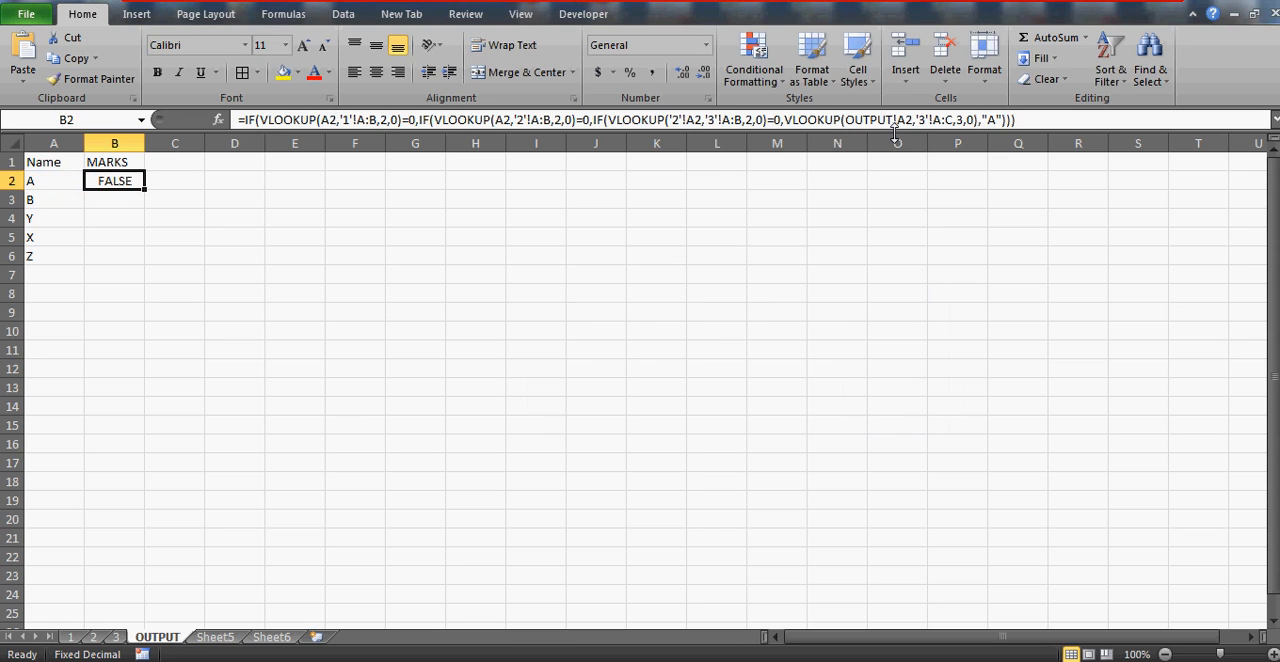
{"action": "left_click", "coordinate": [996, 119]}
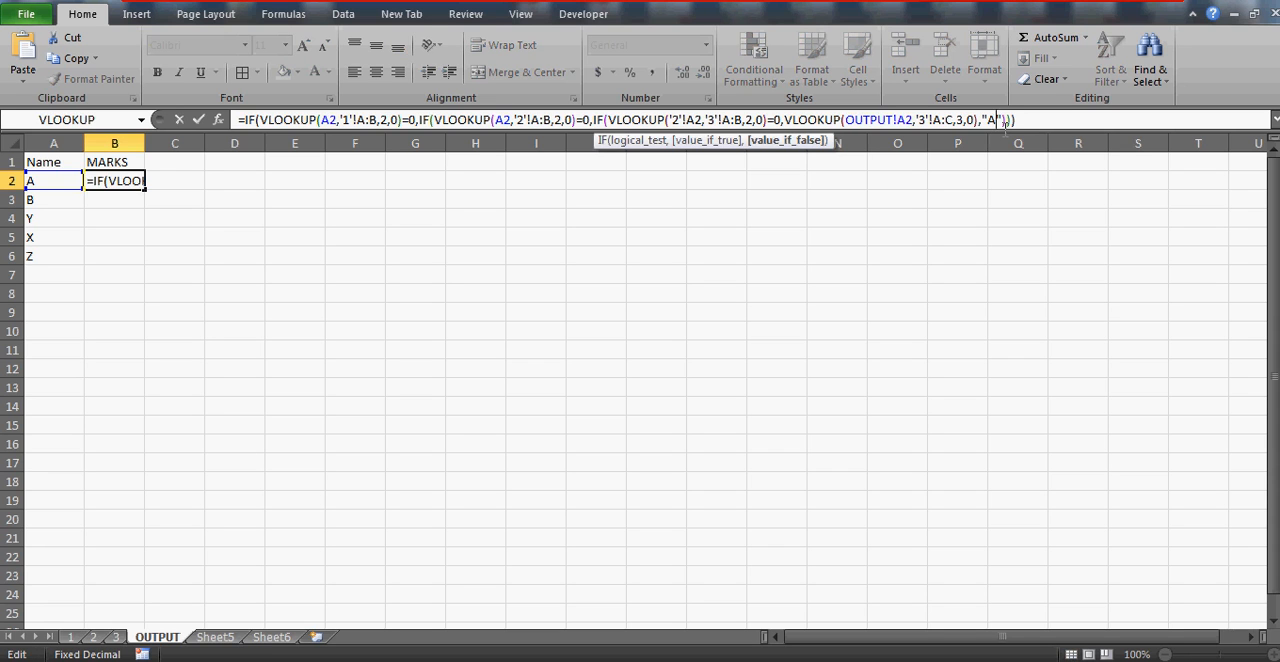
{"action": "key", "text": "Escape"}
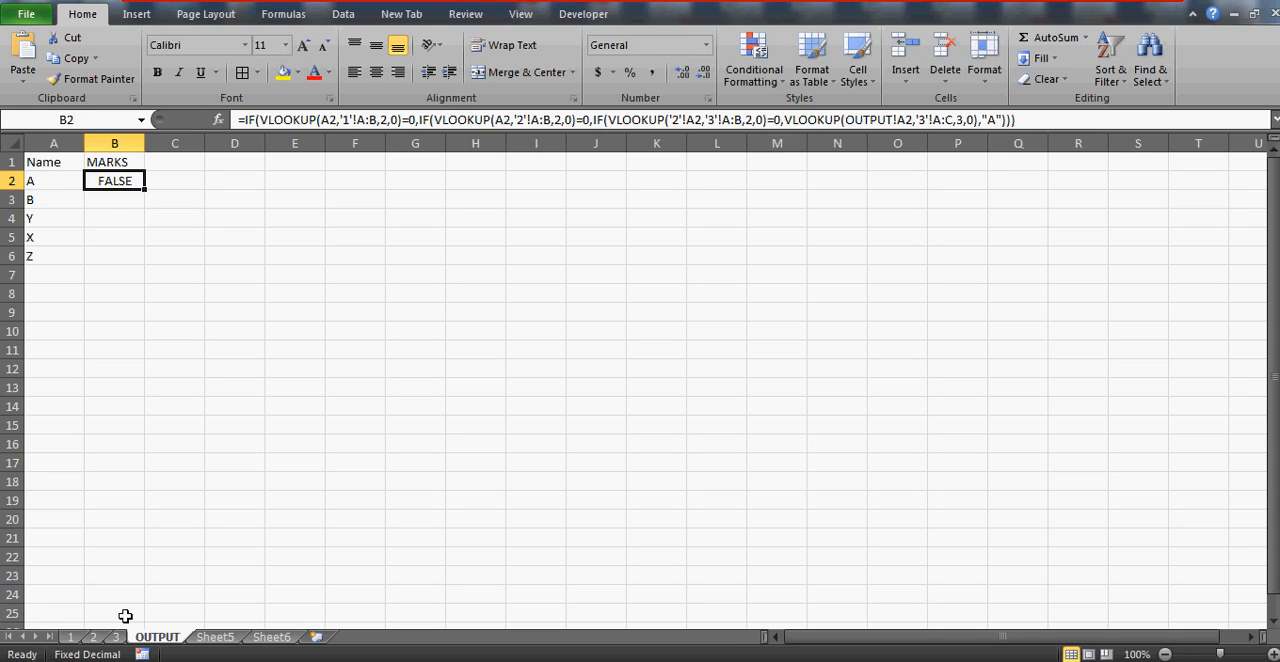
Set name A's marks on sheet 1 to 0 and compare the OUTPUT sheet's result with A's FINAL MARKS on sheet 3
{"action": "left_click", "coordinate": [71, 638]}
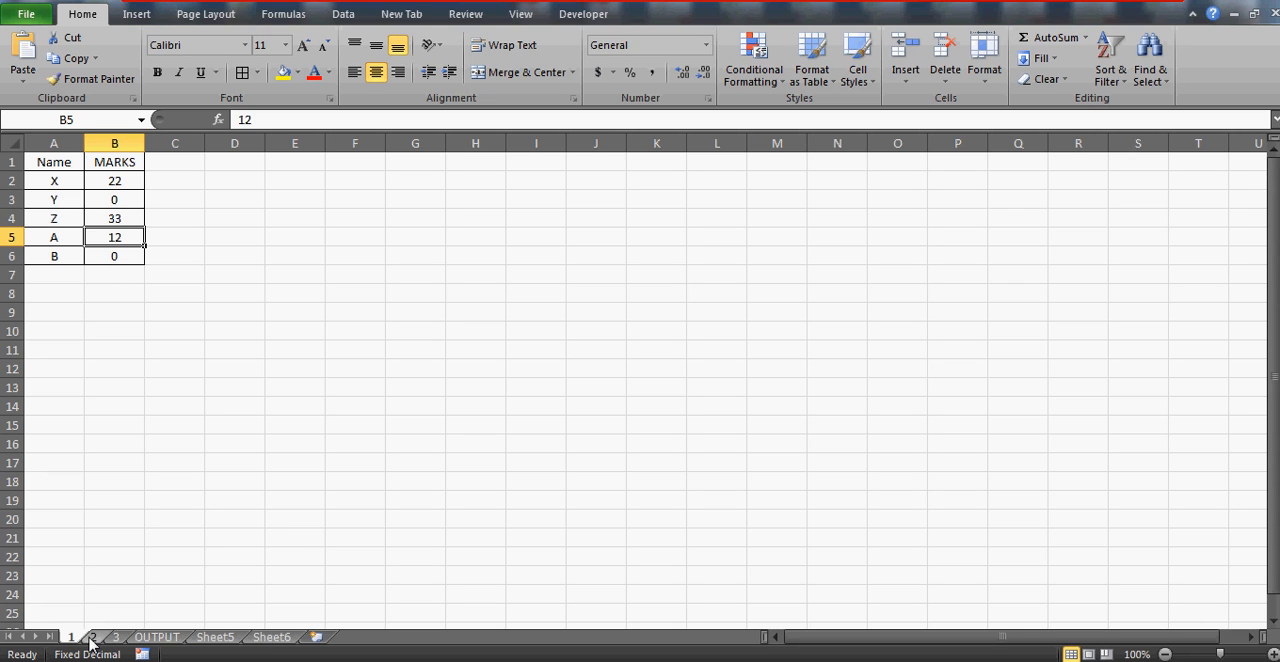
{"action": "type", "text": "0"}
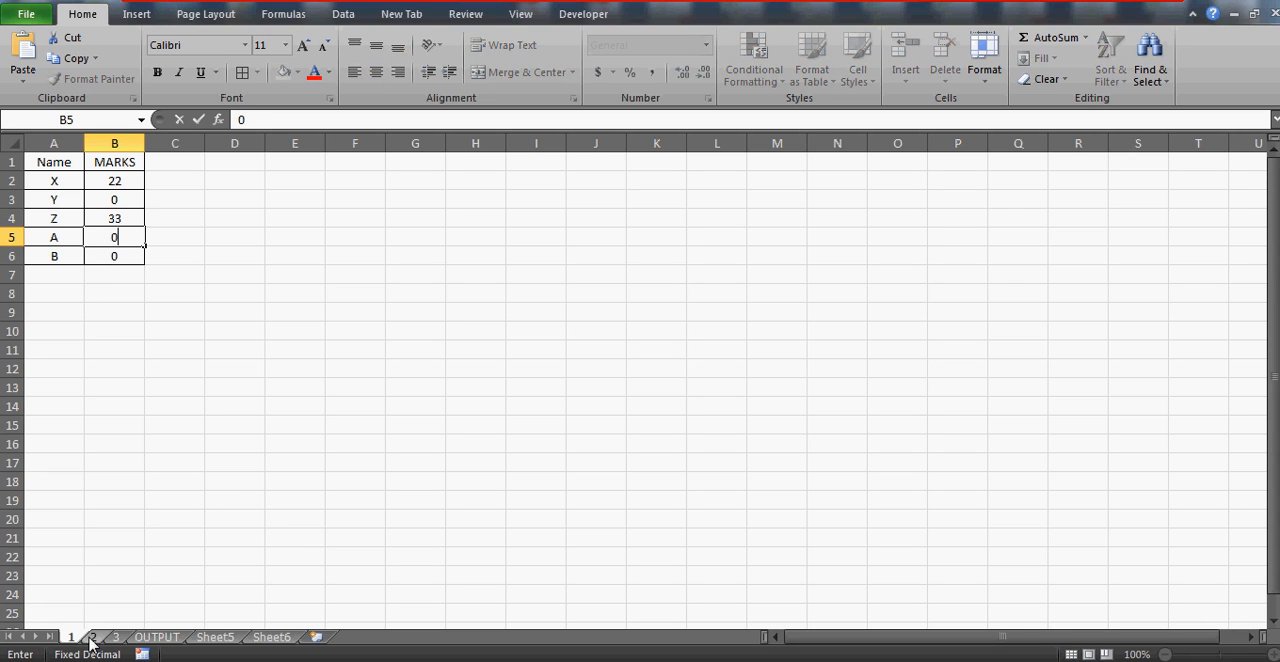
{"action": "left_click", "coordinate": [235, 500]}
{"action": "left_click", "coordinate": [160, 637]}
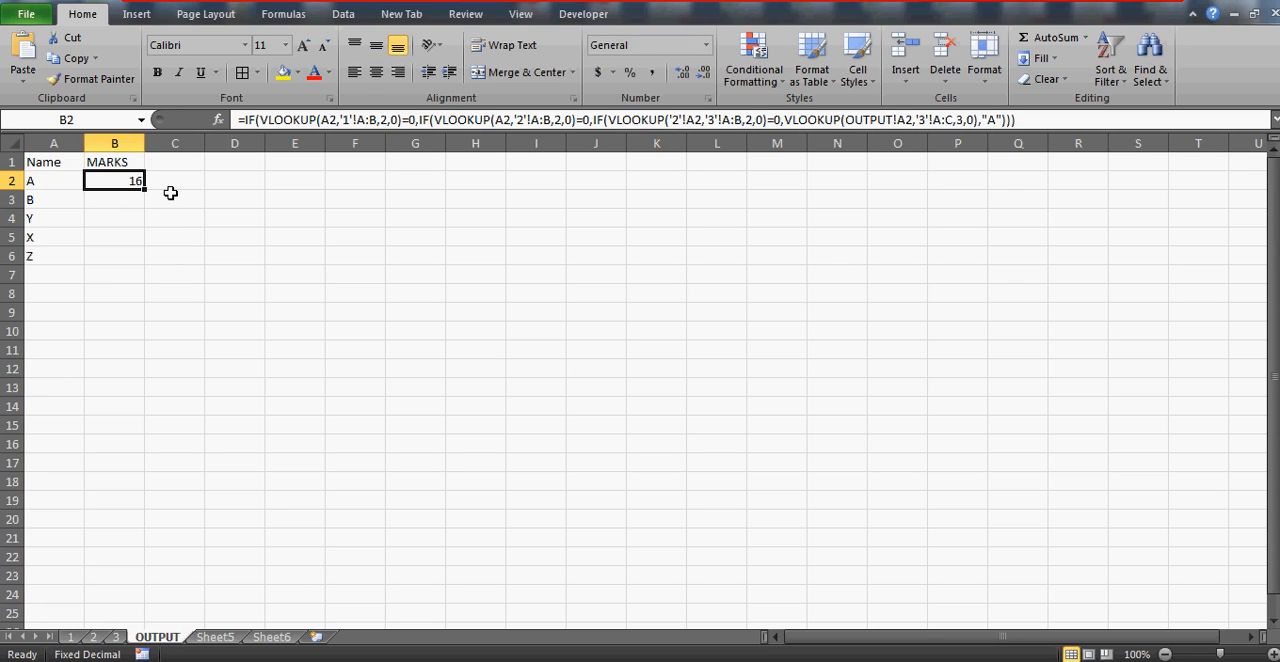
{"action": "left_click", "coordinate": [115, 638]}
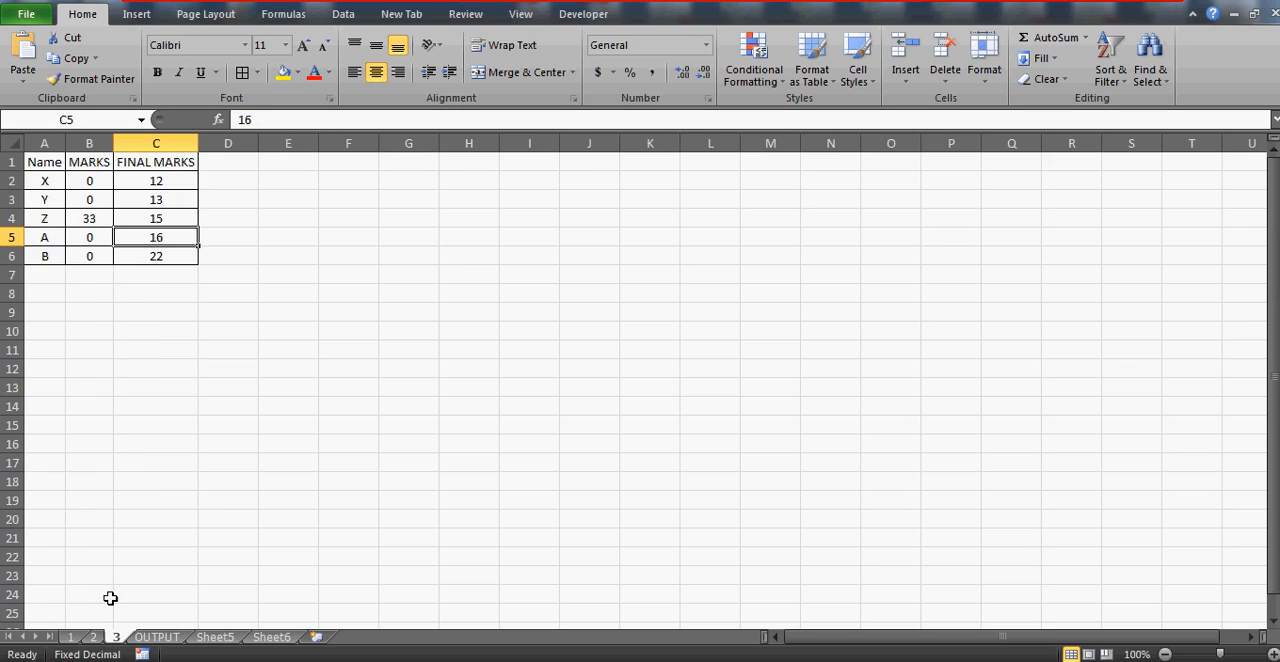
{"action": "left_click", "coordinate": [158, 637]}
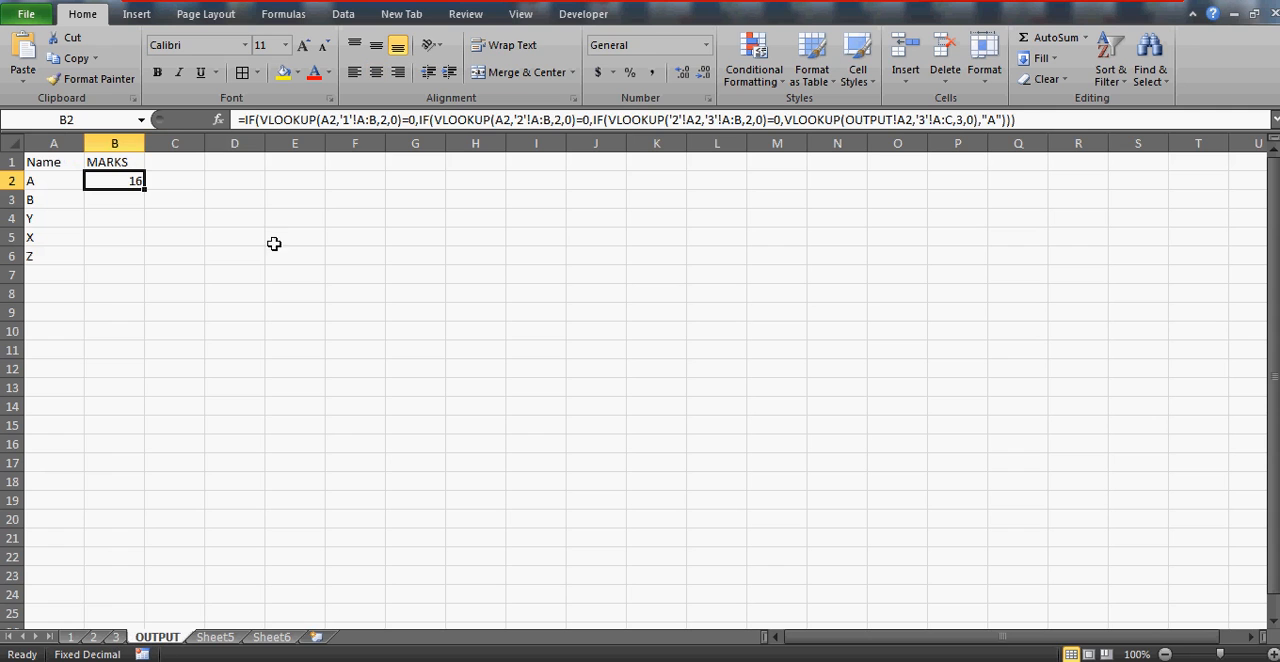
Inspect the IF arguments in the B2 formula and replace its last two closing parentheses with a comma to start the second IF's value if false
{"action": "left_click", "coordinate": [281, 118]}
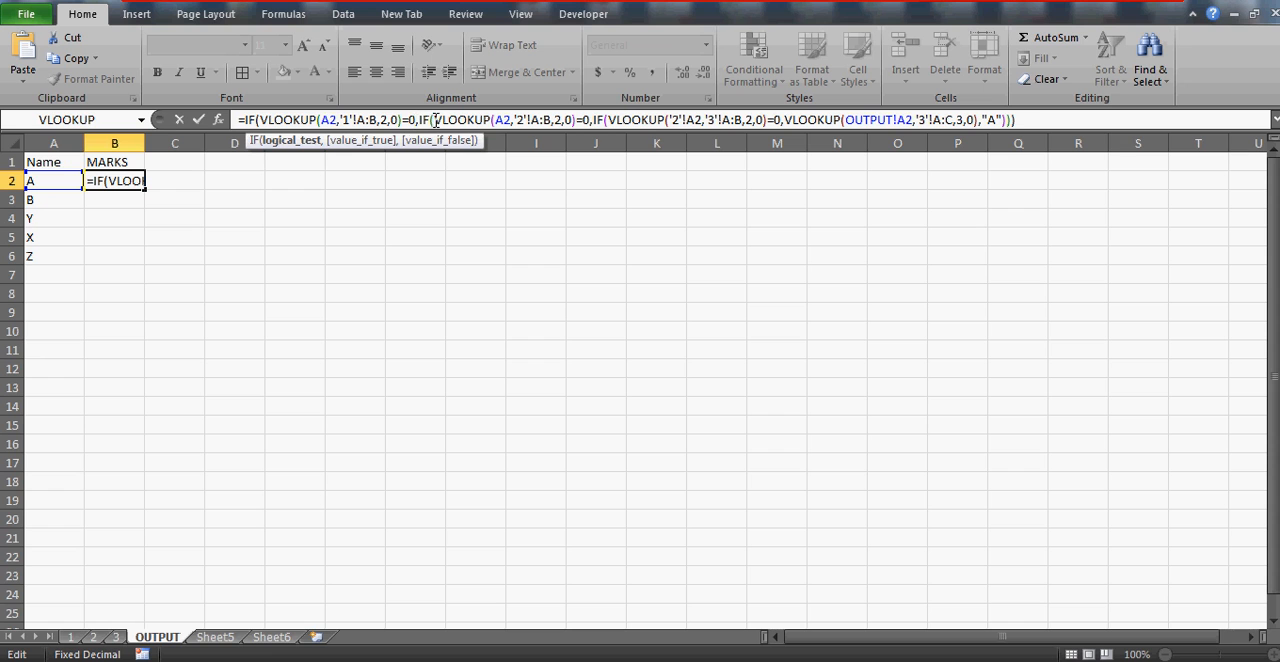
{"action": "left_click", "coordinate": [465, 120]}
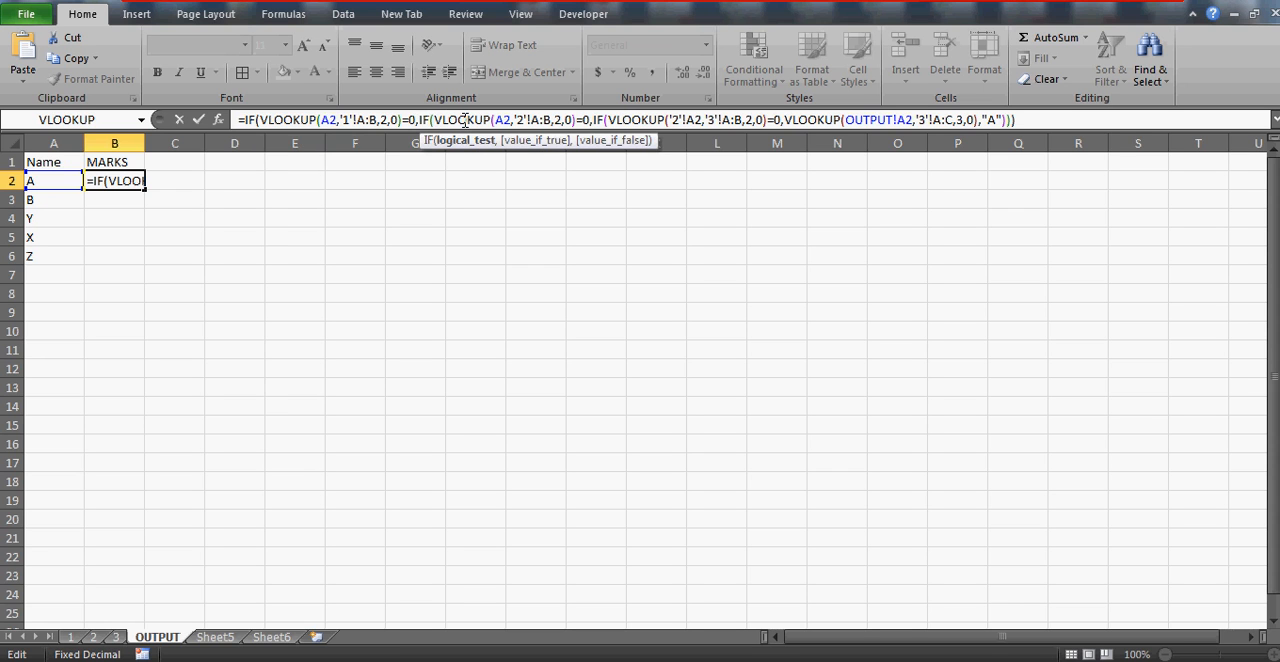
{"action": "left_click", "coordinate": [414, 120]}
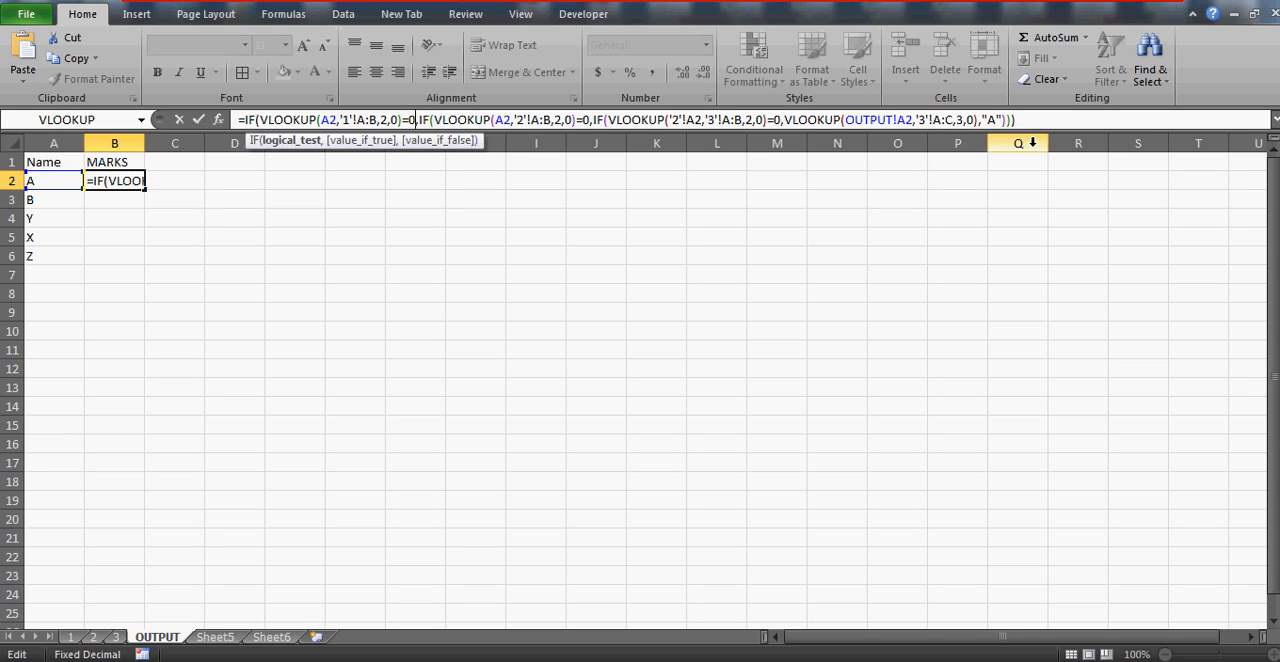
{"action": "key", "text": "Right"}
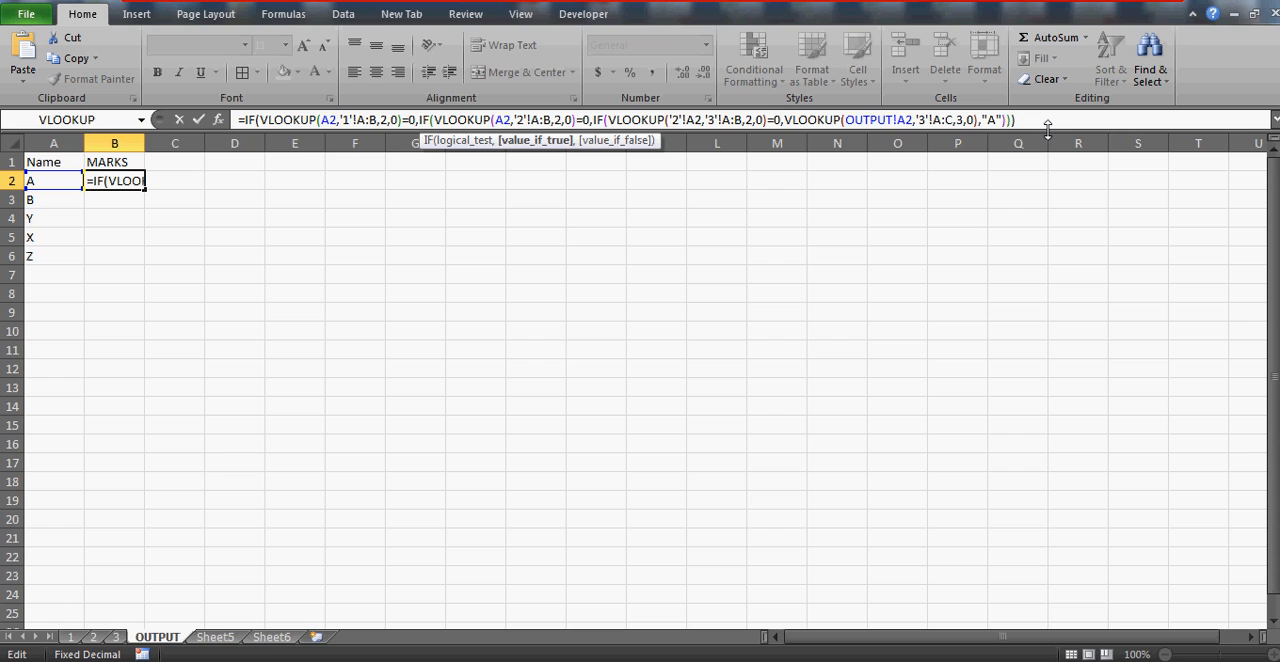
{"action": "key", "text": "Right"}
{"action": "left_click", "coordinate": [1018, 120]}
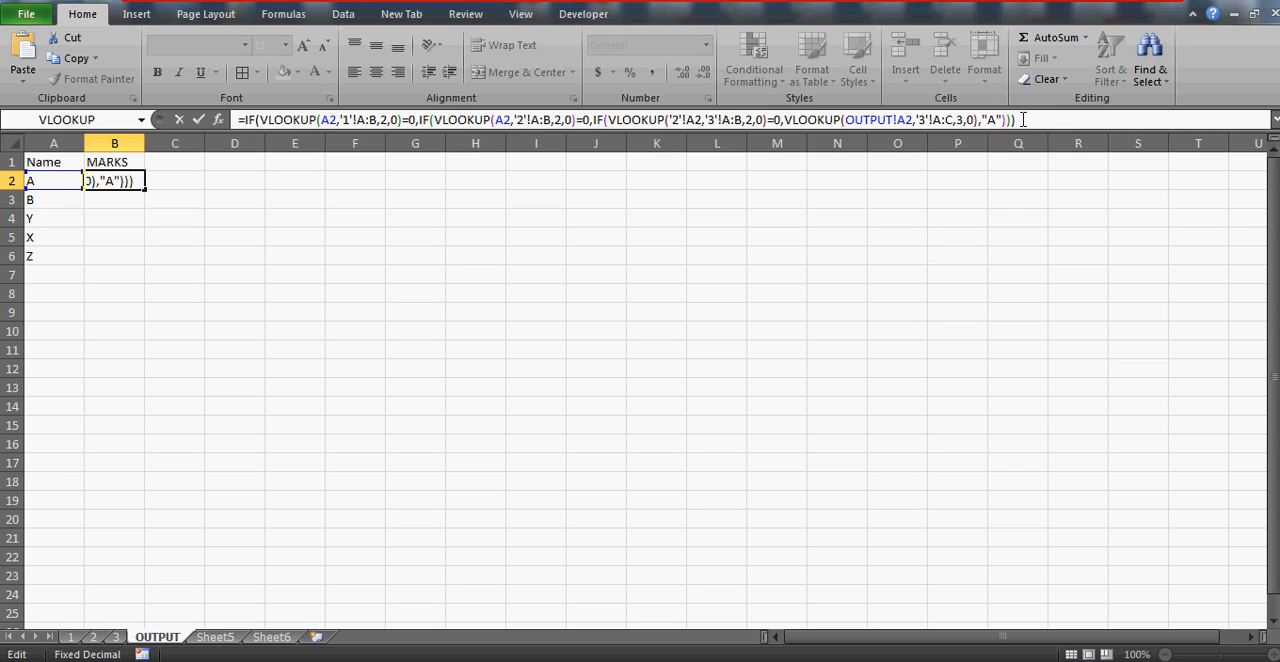
{"action": "key", "text": "BackSpace"}
{"action": "key", "text": "BackSpace"}
{"action": "type", "text": ","}
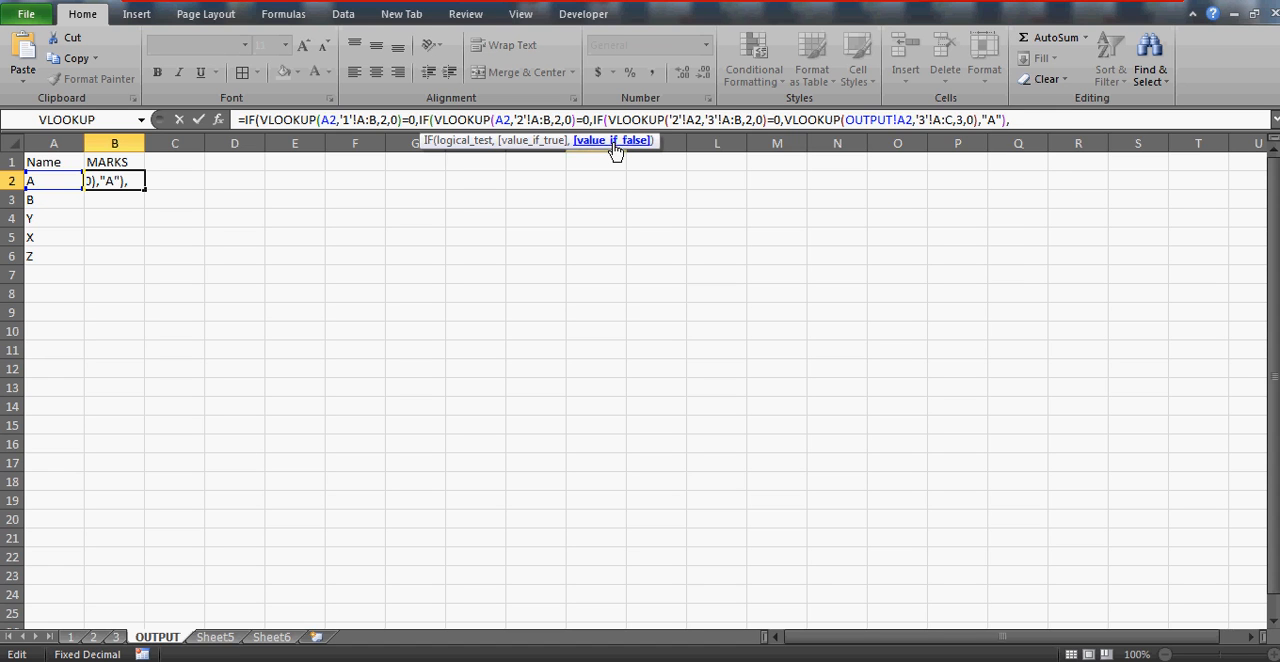
Enter VLOOKUP(A2,'1'!A:B,2,0) as the second IF's value if false and commit the B2 formula with the proposed correction
{"action": "type", "text": "VLOOKUP"}
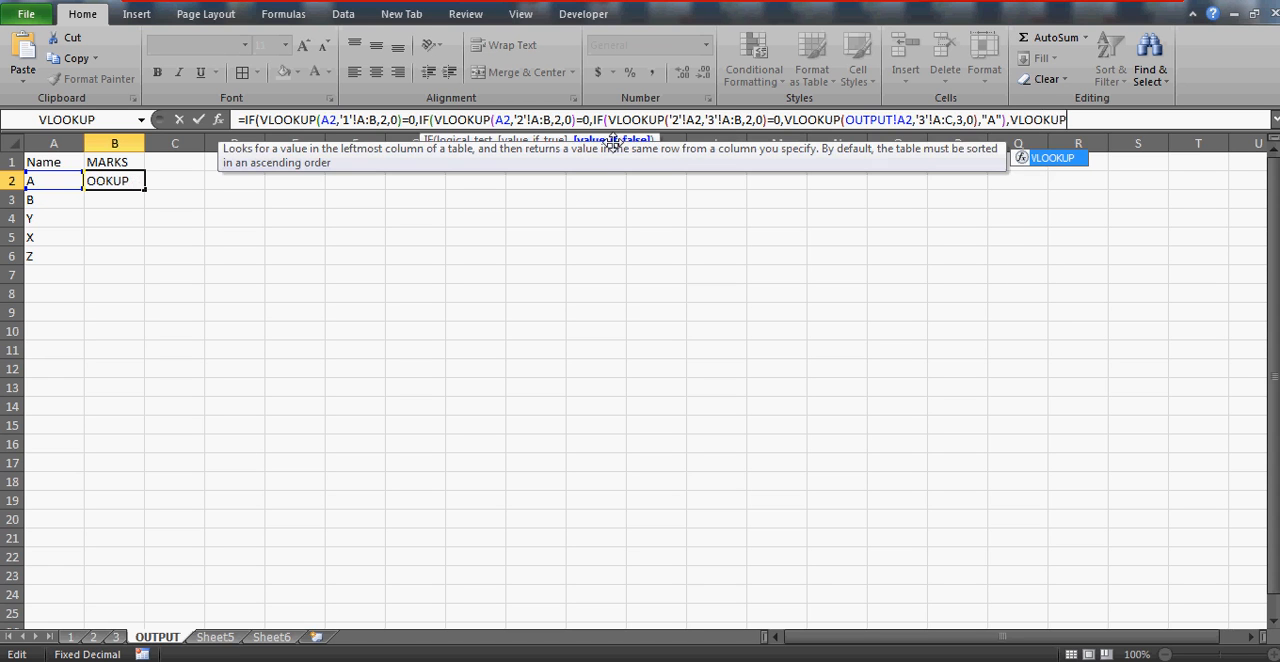
{"action": "type", "text": "("}
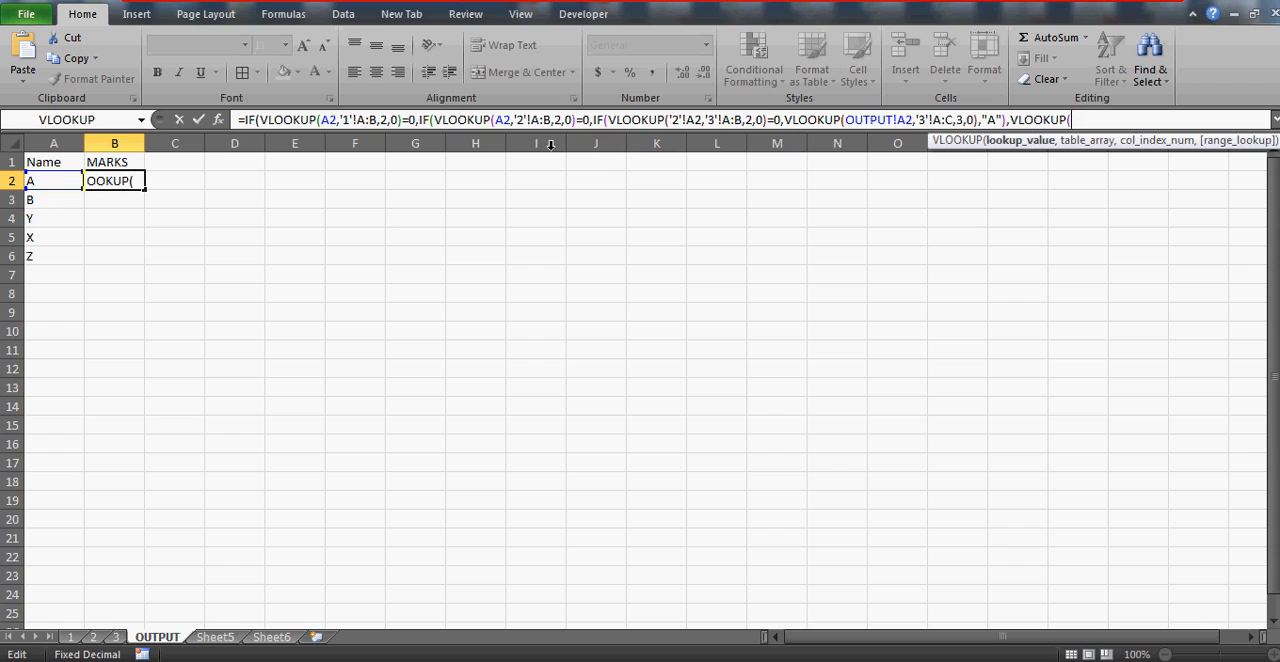
{"action": "left_click", "coordinate": [60, 178]}
{"action": "type", "text": ","}
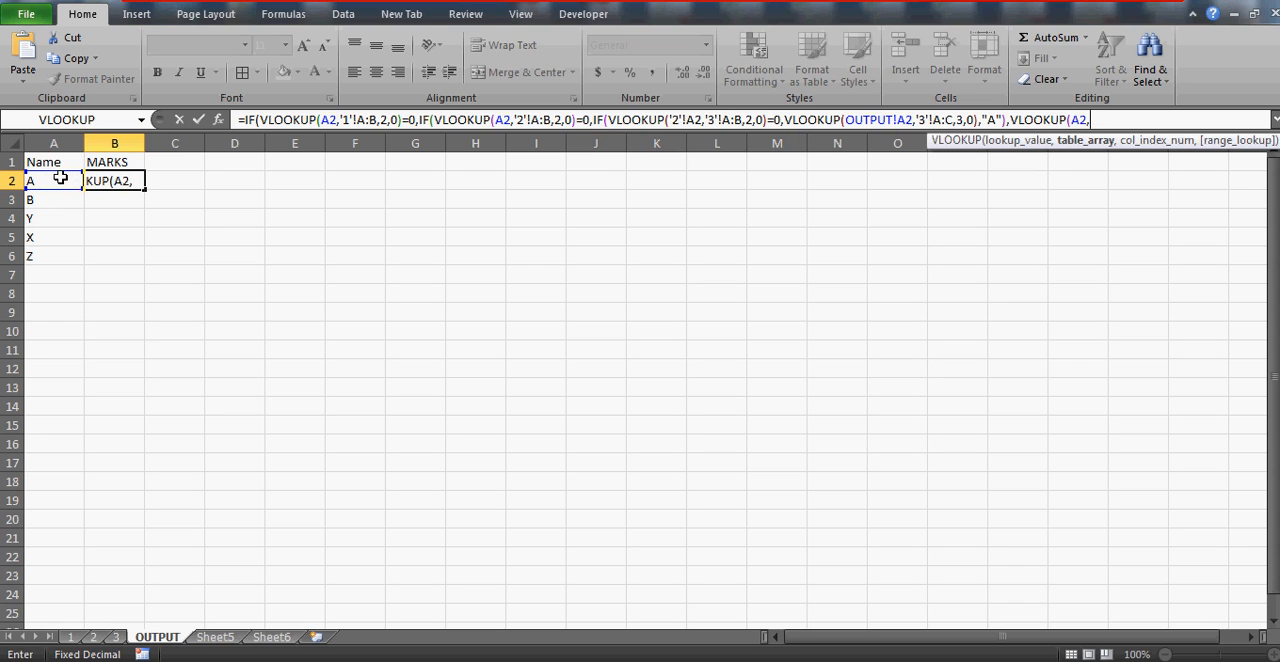
{"action": "left_click", "coordinate": [71, 638]}
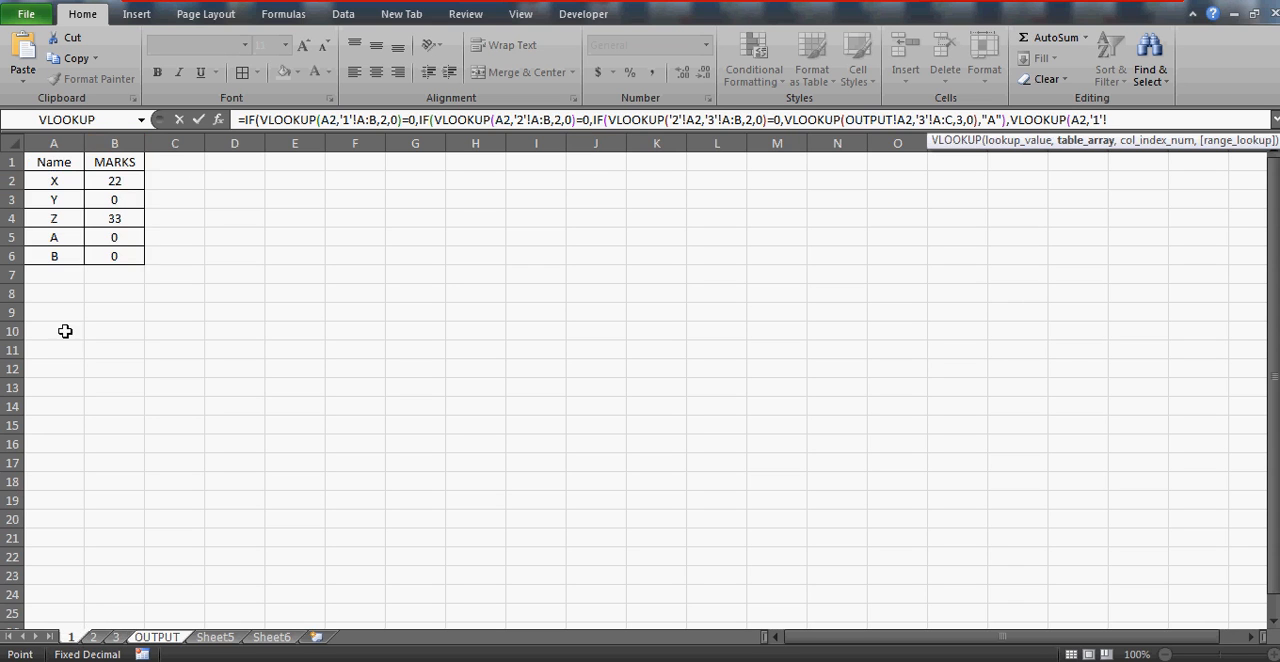
{"action": "left_click", "coordinate": [82, 143]}
{"action": "left_click_drag", "start_coordinate": [84, 143], "coordinate": [134, 141]}
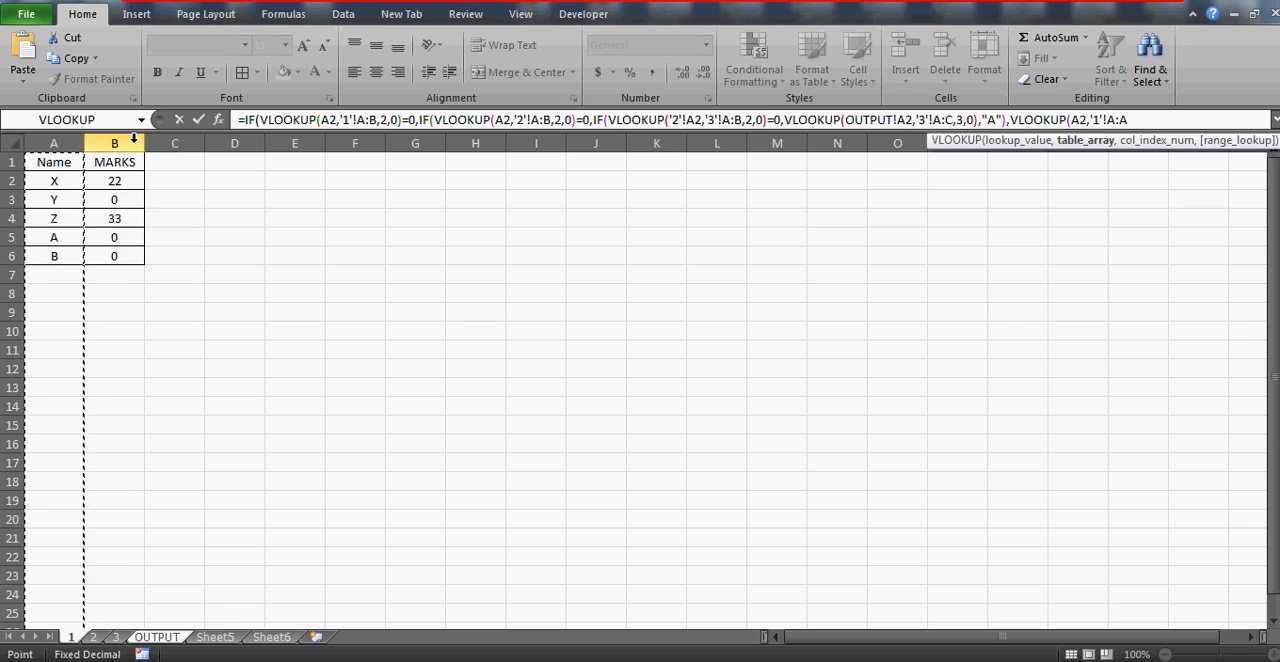
{"action": "type", "text": ",2,"}
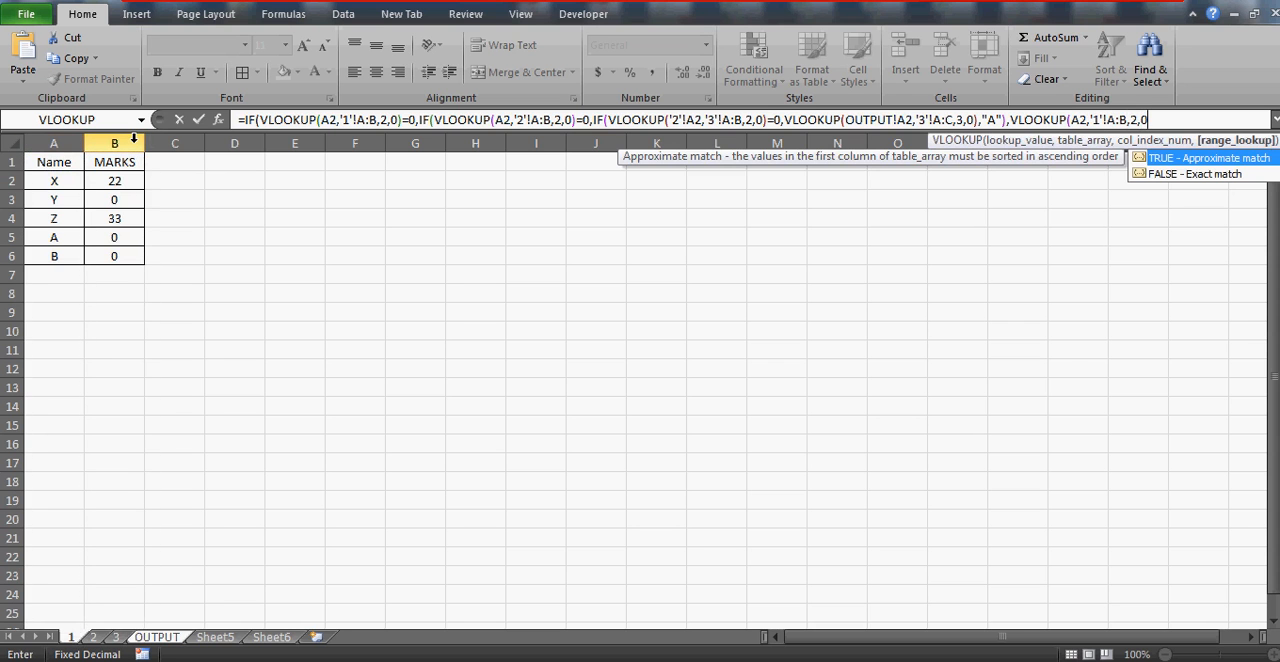
{"action": "type", "text": "0)"}
{"action": "key", "text": "Return"}
{"action": "key", "text": "Return"}
{"action": "key", "text": "Up"}
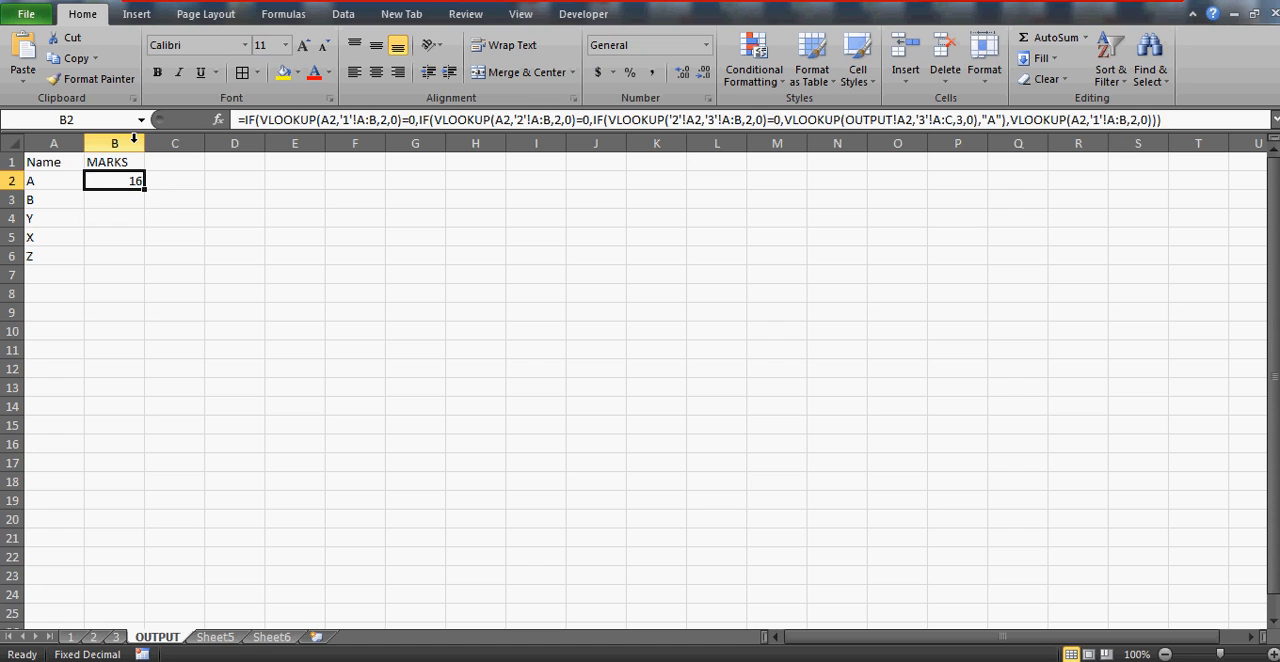
Set name A's marks on sheet 1 to 12 and return to the OUTPUT sheet
{"action": "left_click", "coordinate": [74, 638]}
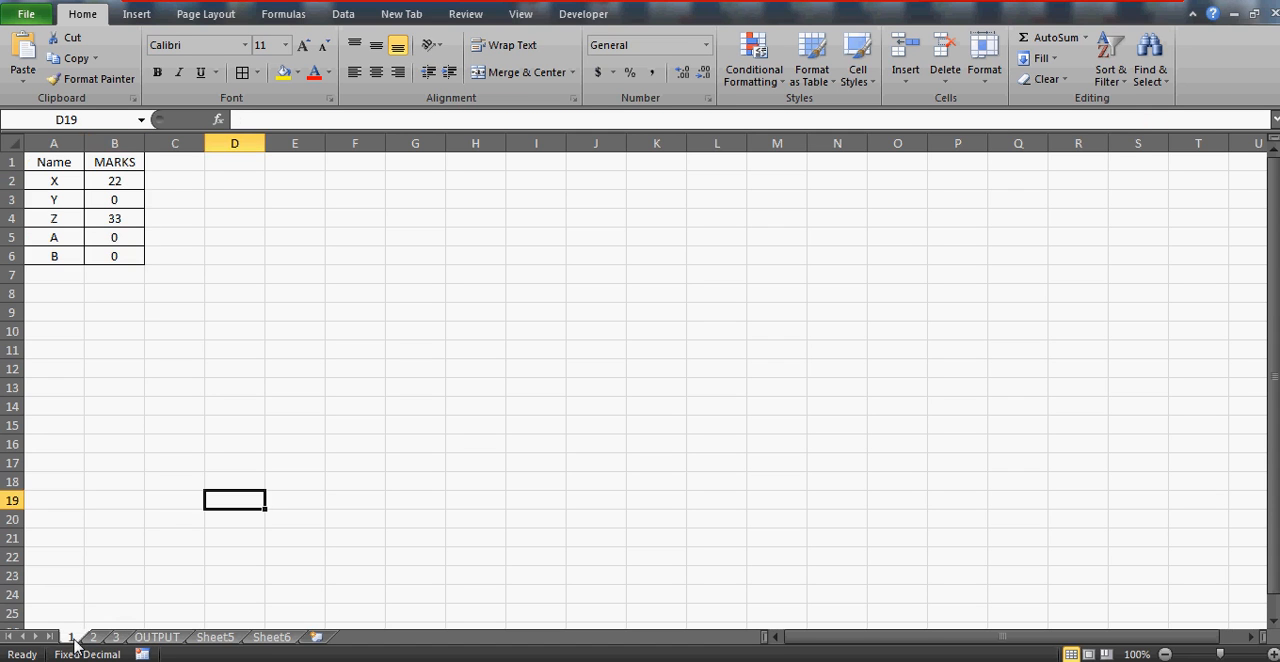
{"action": "left_click", "coordinate": [117, 240]}
{"action": "type", "text": "12"}
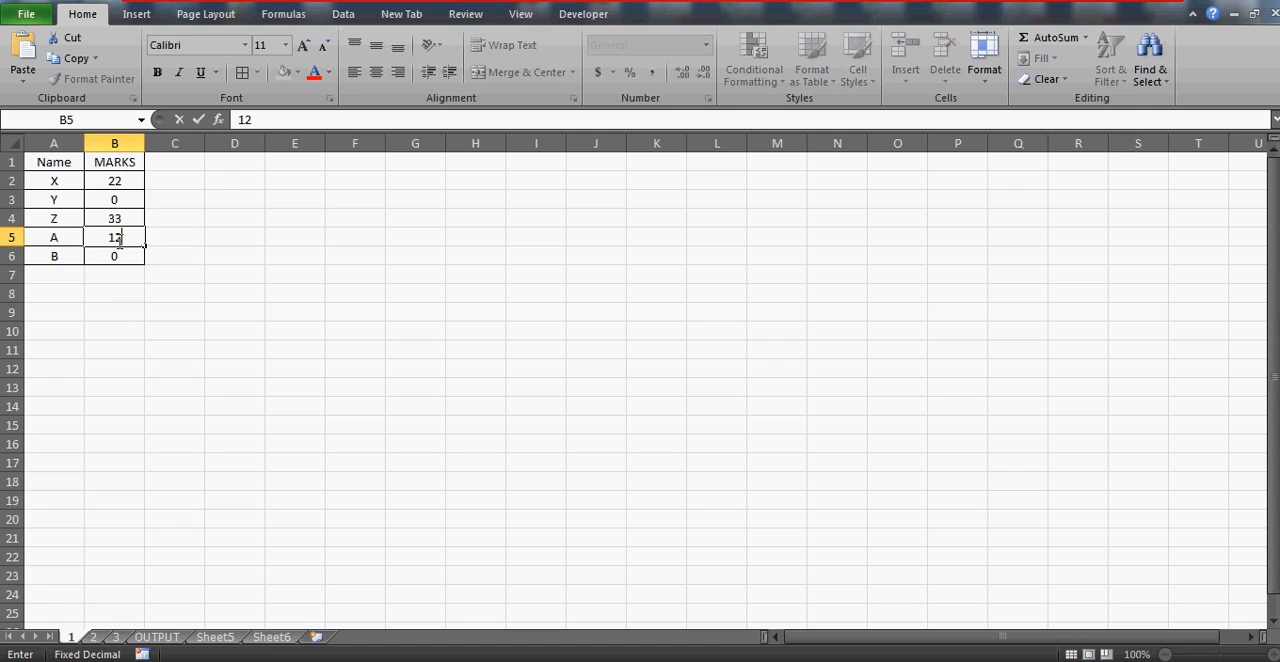
{"action": "key", "text": "Return"}
{"action": "left_click", "coordinate": [157, 640]}
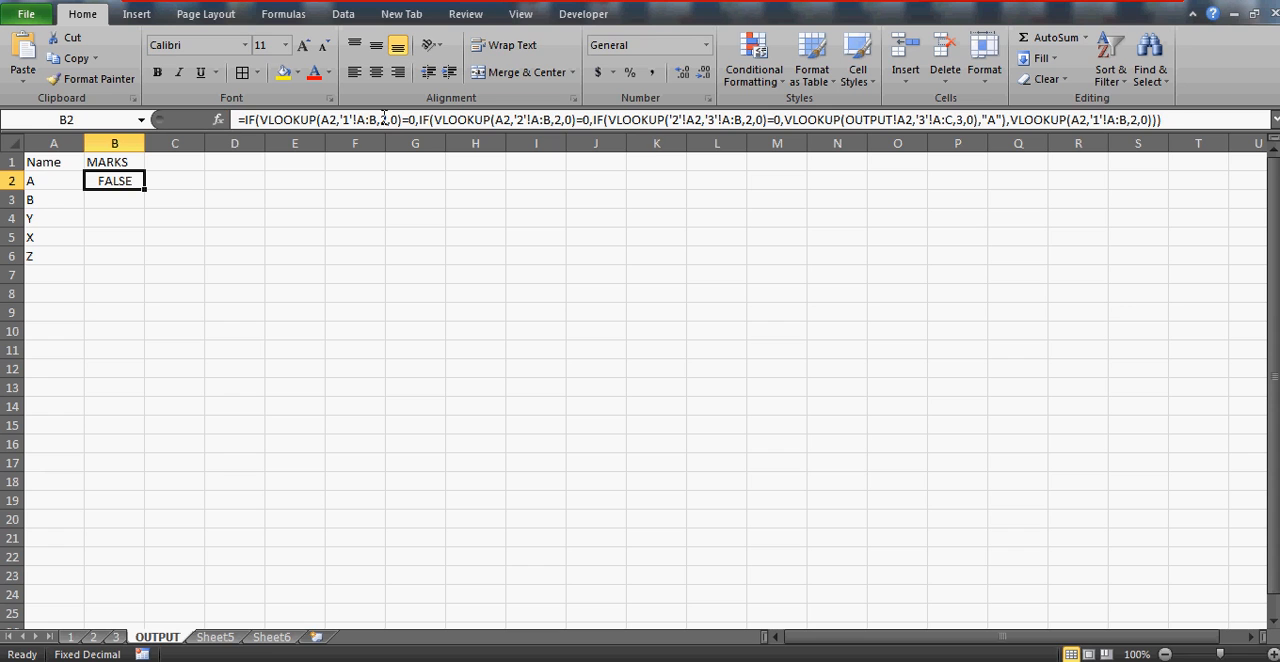
Inspect the outer IFs in the B2 formula and try replacing its last two closing parentheses with a comma
{"action": "left_click", "coordinate": [453, 121]}
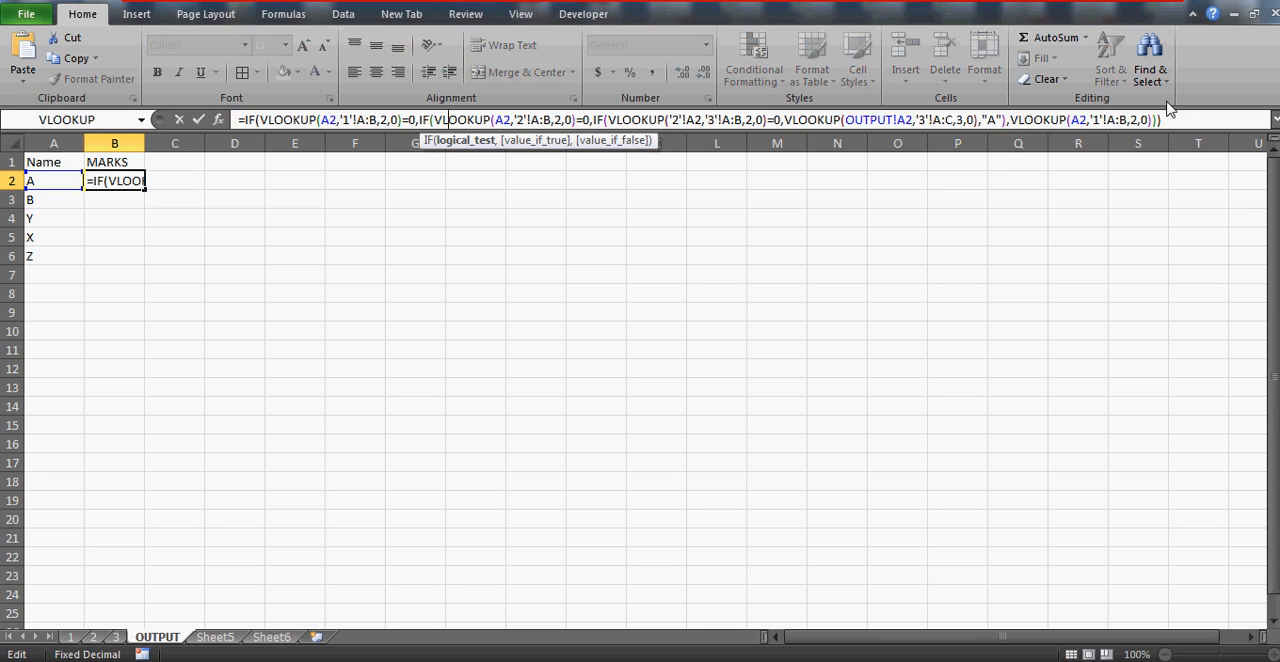
{"action": "left_click", "coordinate": [1172, 119]}
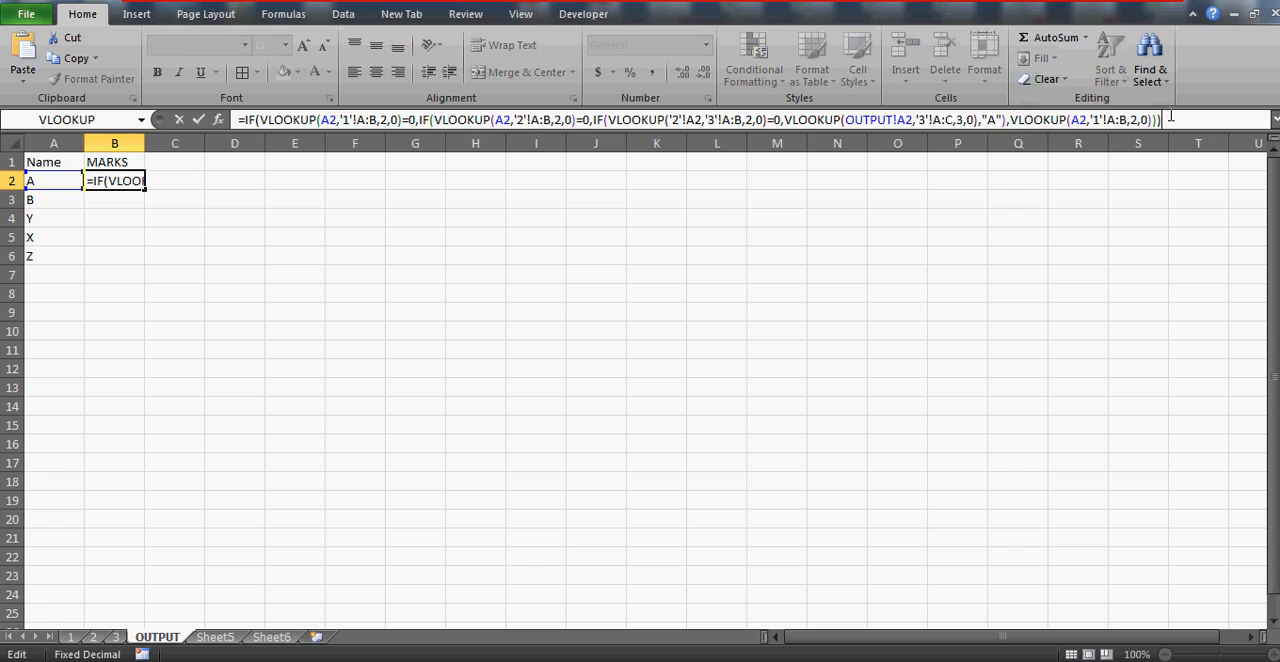
{"action": "left_click", "coordinate": [260, 120]}
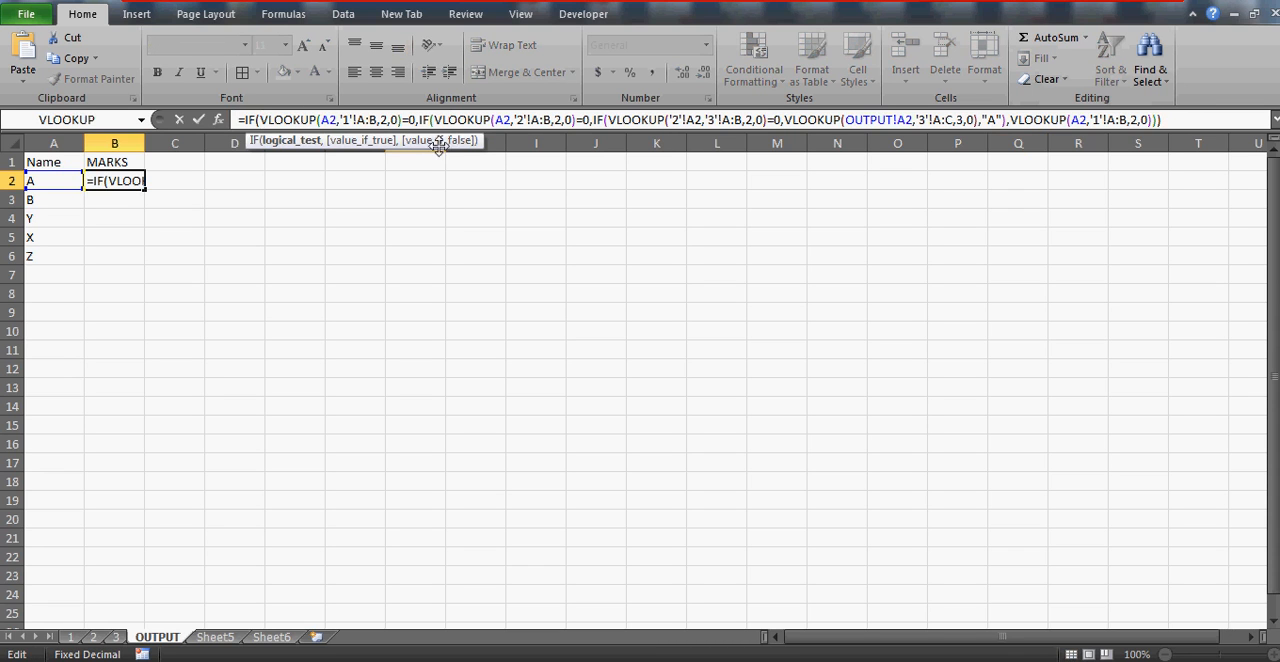
{"action": "left_click", "coordinate": [1176, 114]}
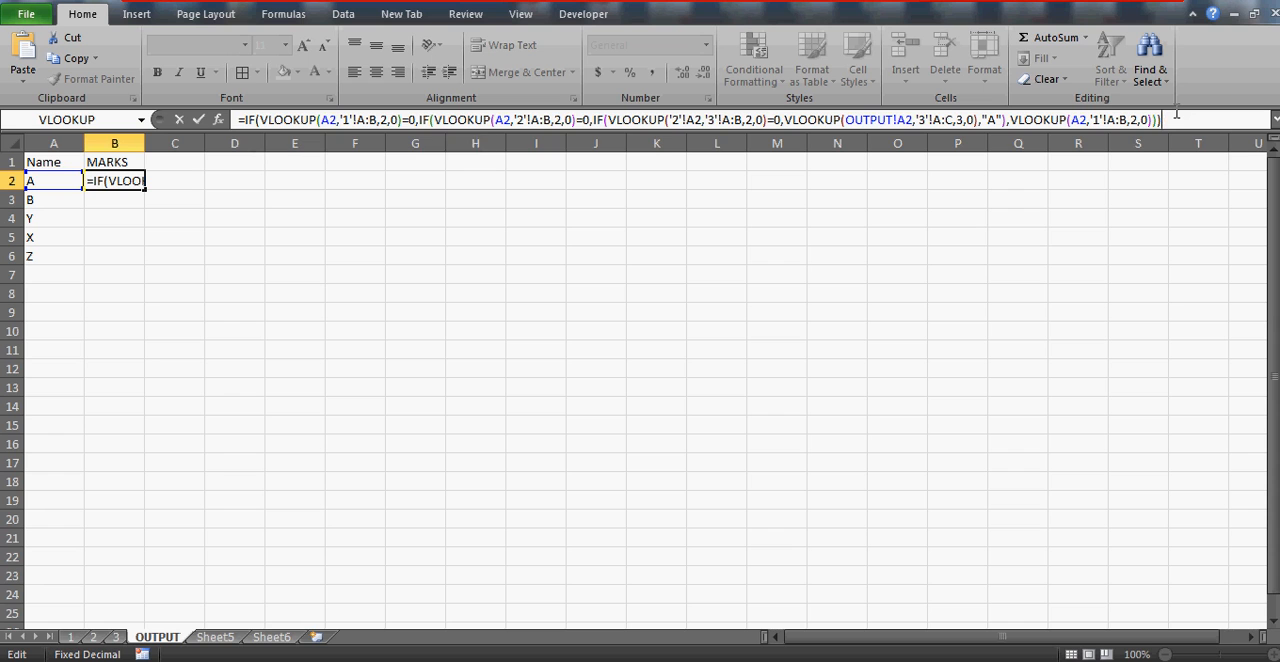
{"action": "key", "text": "BackSpace"}
{"action": "key", "text": "BackSpace"}
{"action": "type", "text": ","}
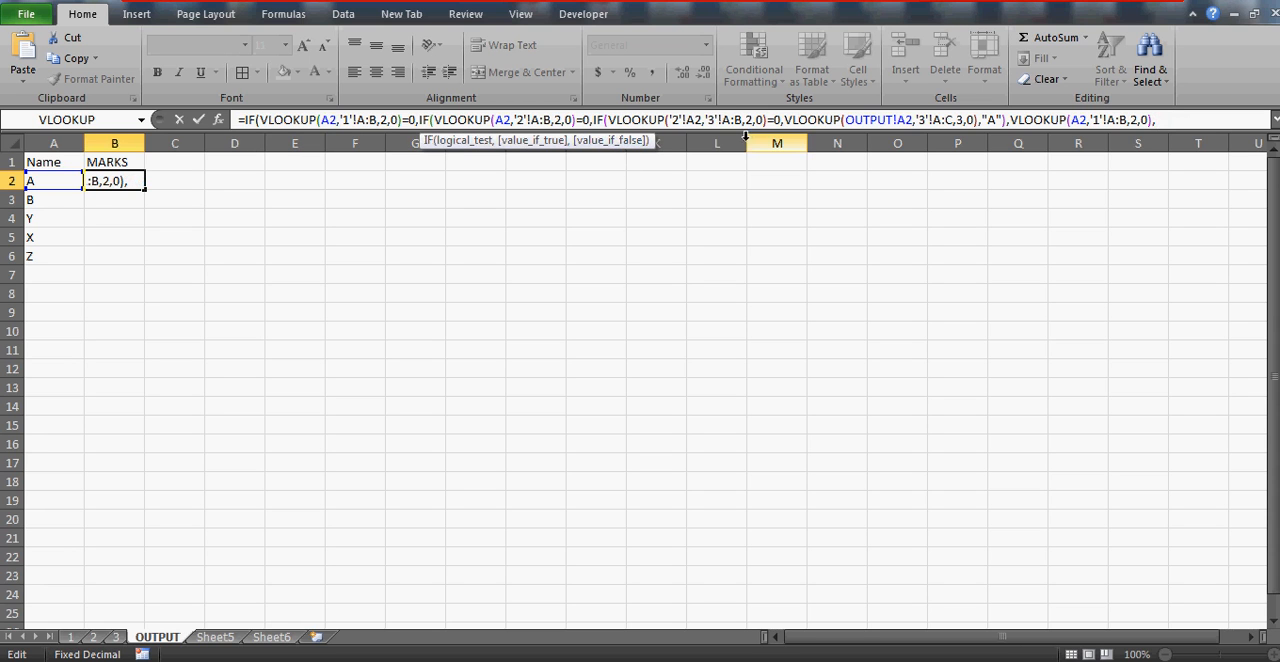
{"action": "type", "text": "VLOOKUP("}
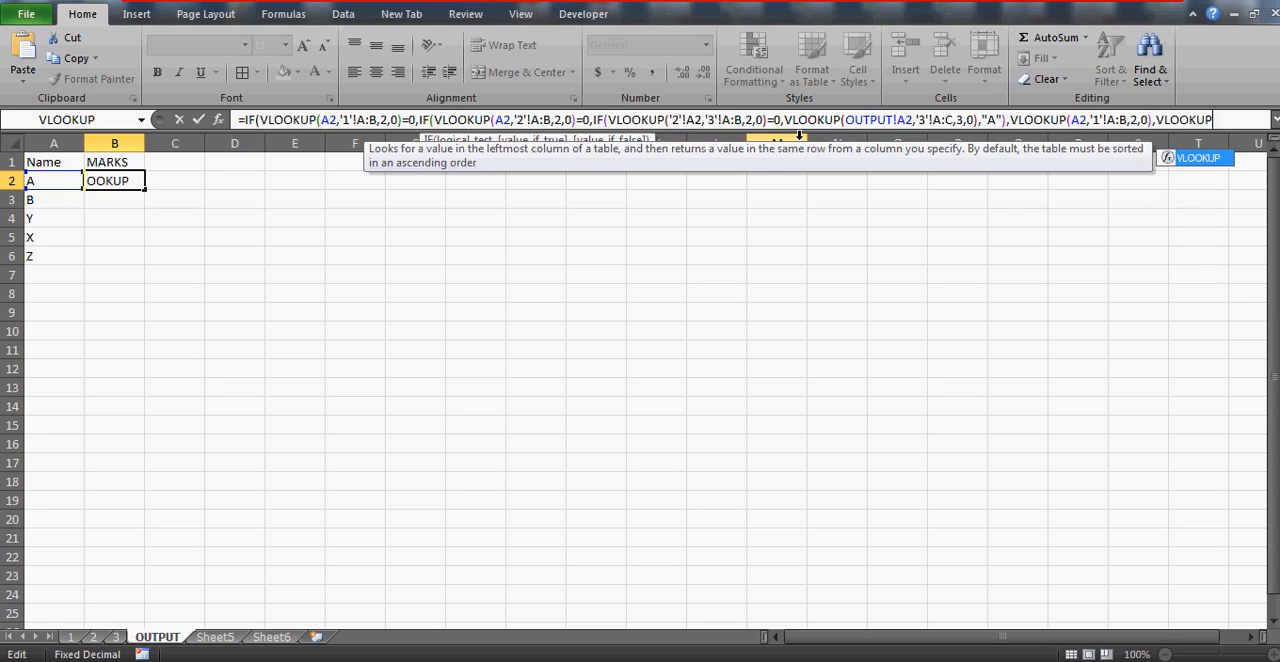
Try to append another VLOOKUP(A2,'1'!A:B,2,0) to the B2 formula and commit it
{"action": "left_click", "coordinate": [56, 180]}
{"action": "type", "text": ","}
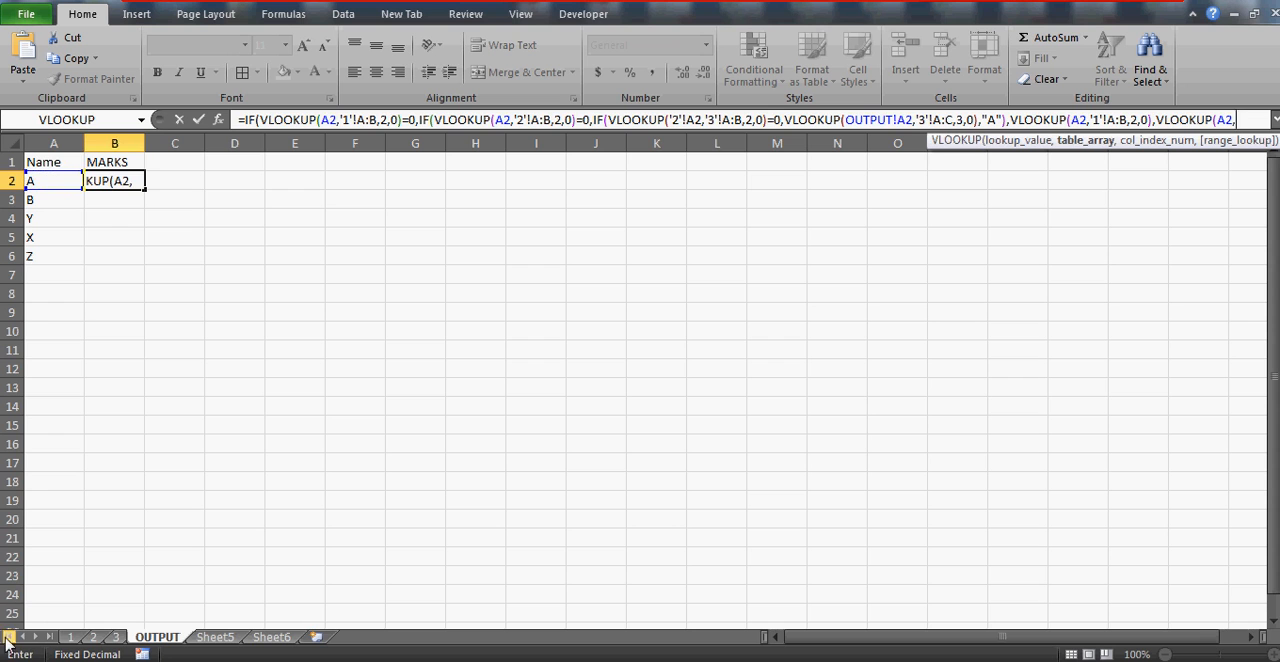
{"action": "left_click", "coordinate": [71, 637]}
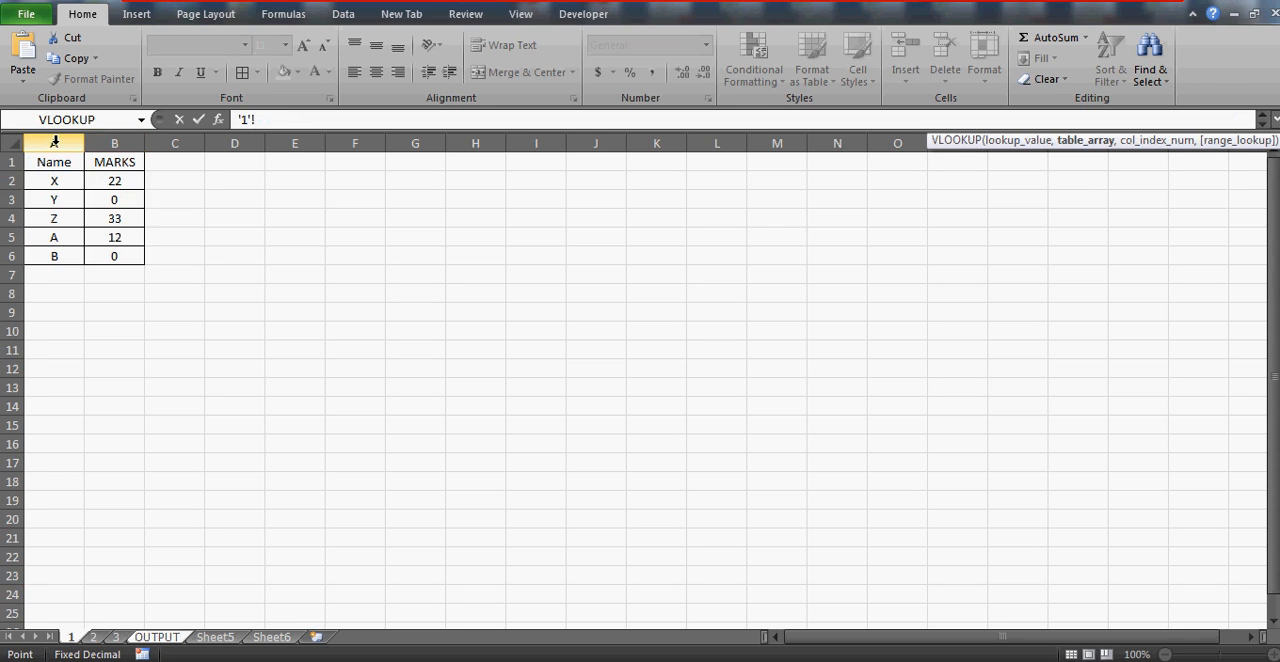
{"action": "left_click_drag", "start_coordinate": [54, 143], "coordinate": [114, 143]}
{"action": "type", "text": ",2,"}
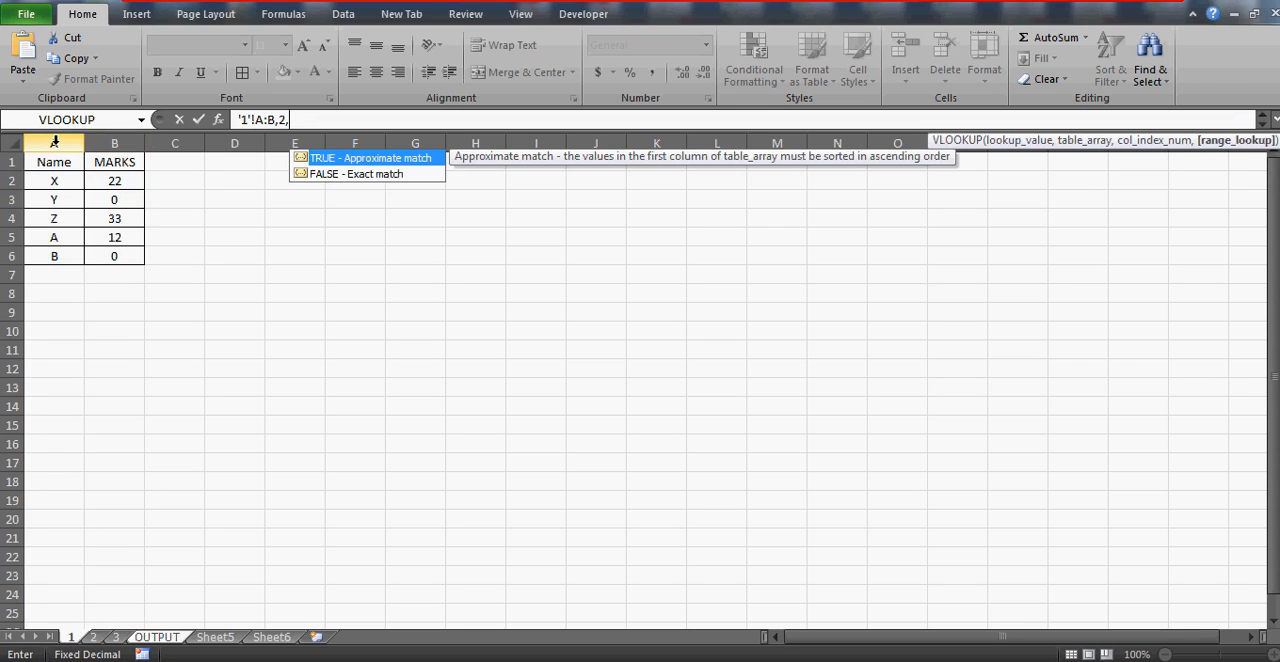
{"action": "type", "text": "0"}
{"action": "key", "text": "Return"}
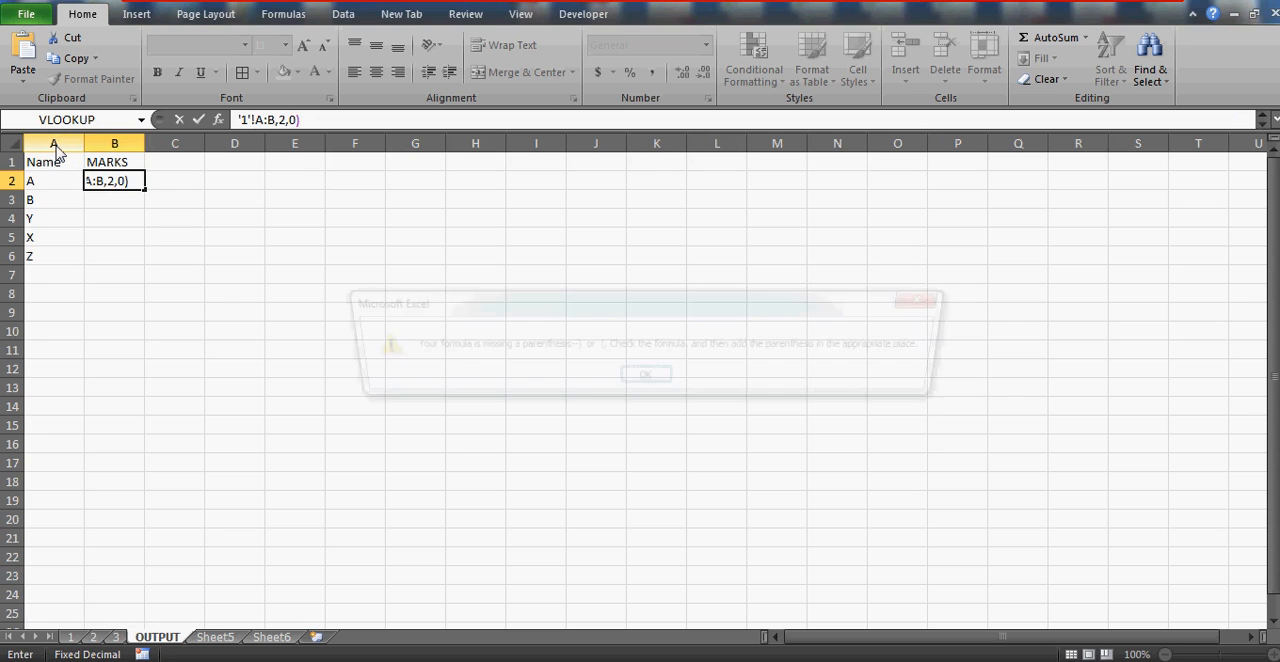
{"action": "key", "text": "Return"}
{"action": "type", "text": ")"}
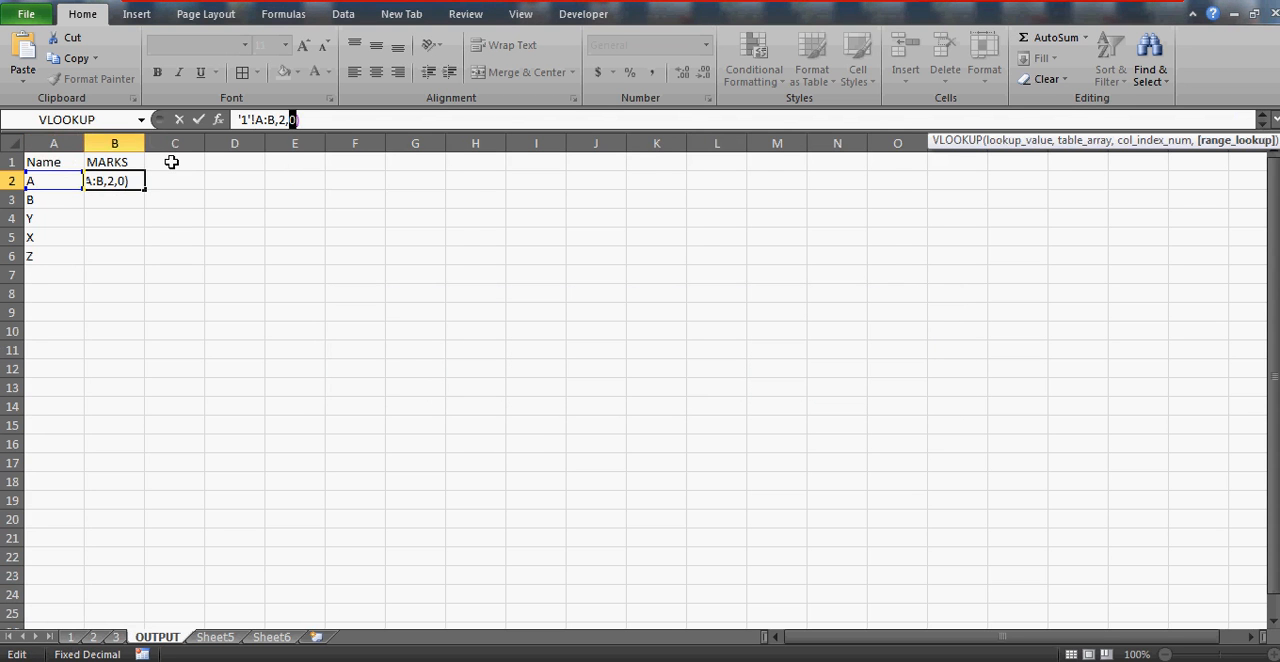
{"action": "key", "text": "ctrl+Return"}
Replace the B2 formula's final closing parenthesis with a comma so the second IF is closed and the outer IF's value if false begins
{"action": "left_click", "coordinate": [1170, 126]}
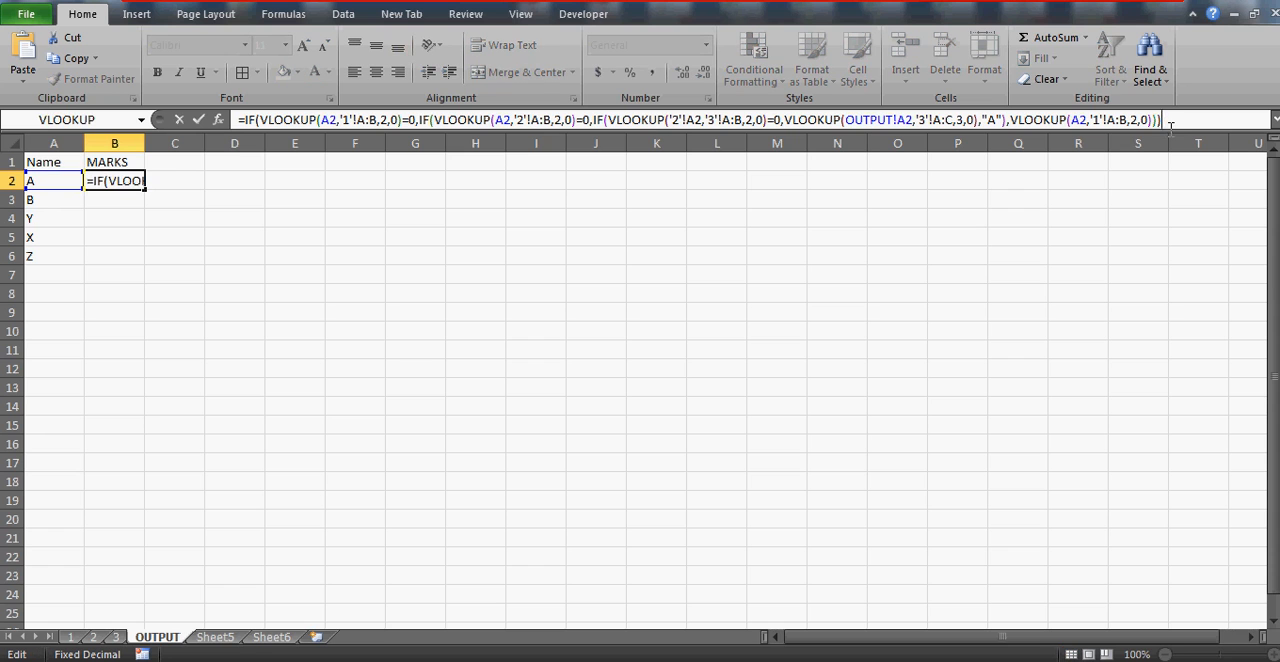
{"action": "key", "text": "BackSpace"}
{"action": "key", "text": "BackSpace"}
{"action": "type", "text": ","}
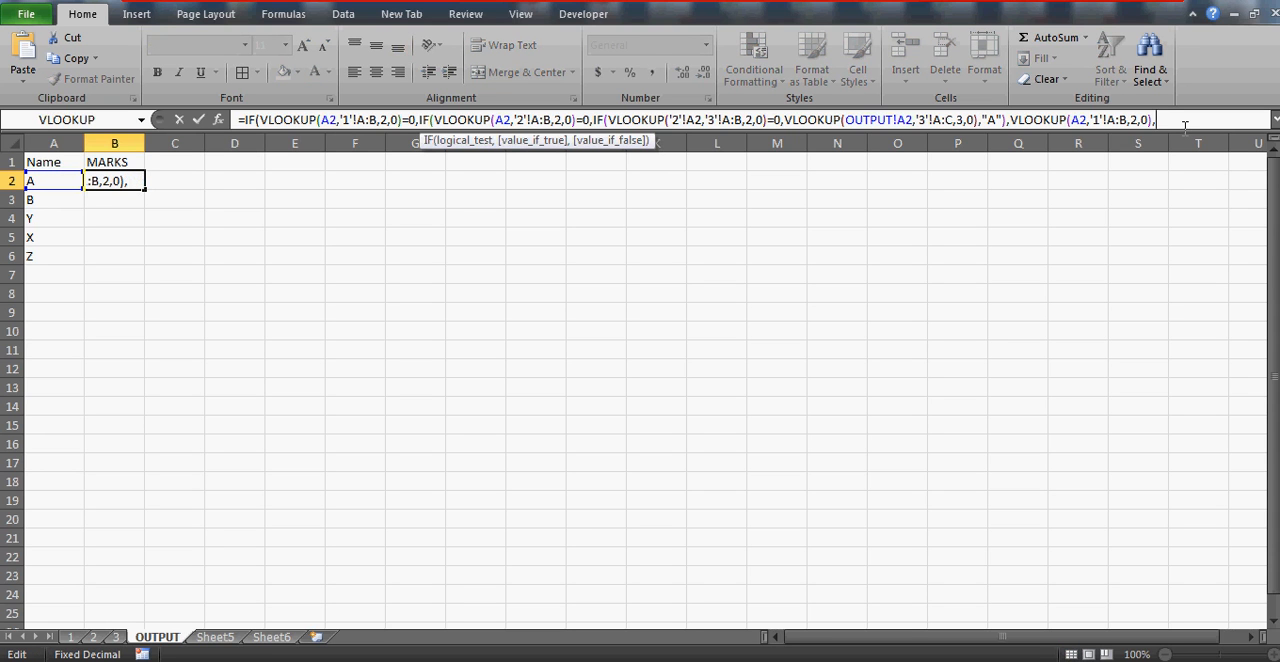
{"action": "key", "text": "BackSpace"}
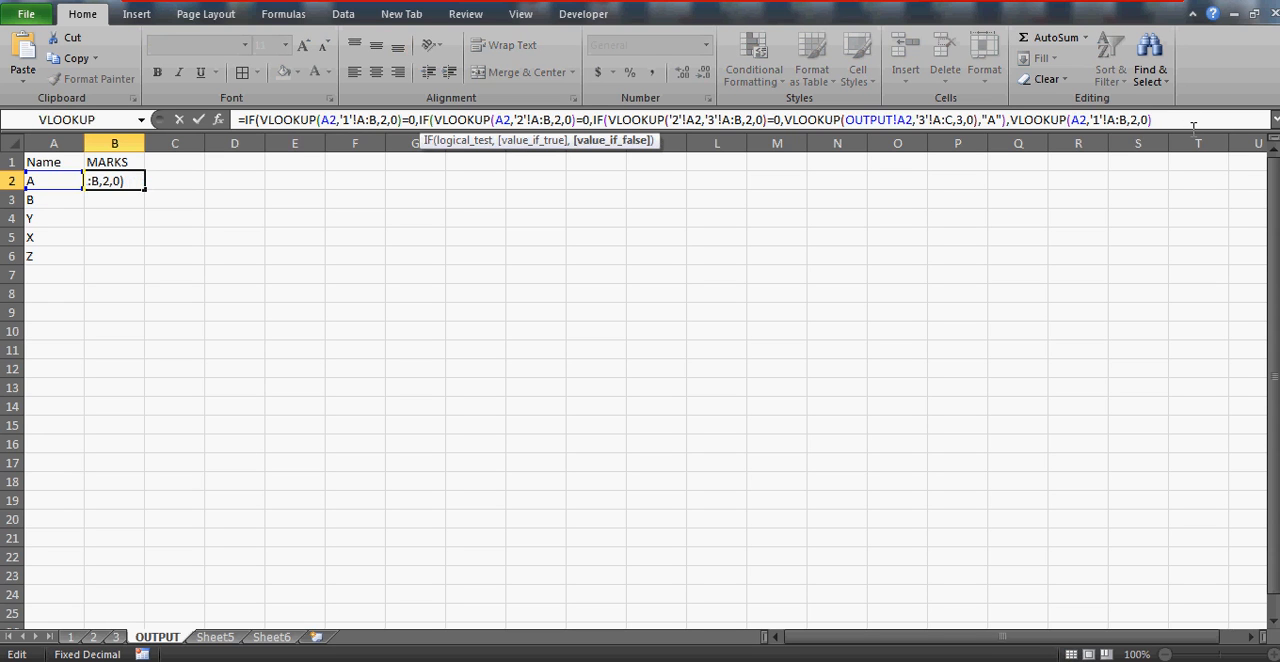
{"action": "type", "text": ","}
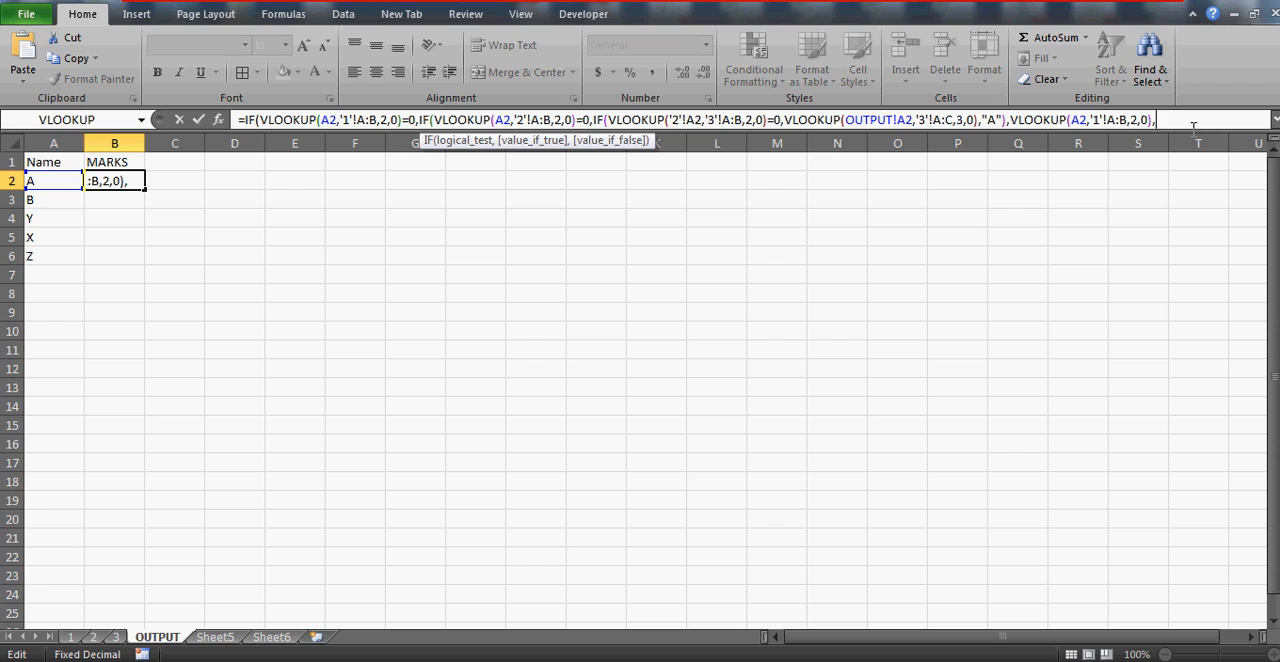
{"action": "key", "text": "BackSpace"}
{"action": "type", "text": "),"}
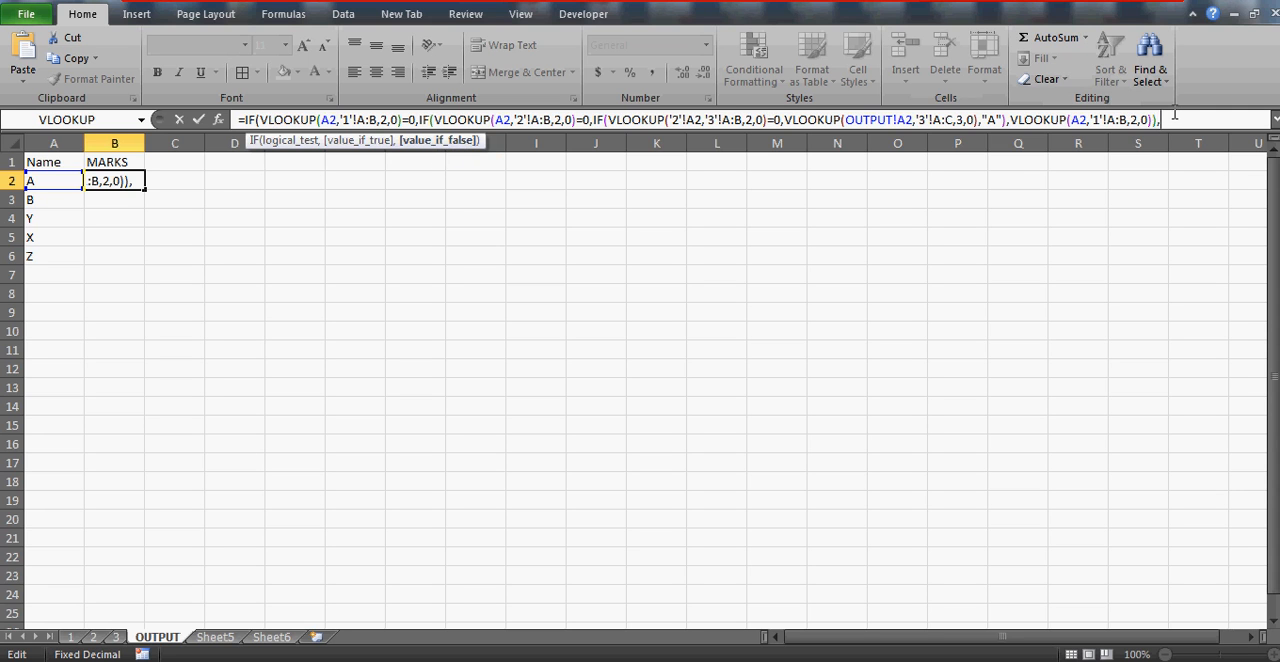
Enter VLOOKUP(A2,'1'!A:B,2,0) as the outer IF's value if false and commit the B2 formula with the proposed correction
{"action": "type", "text": "VLOOKUP"}
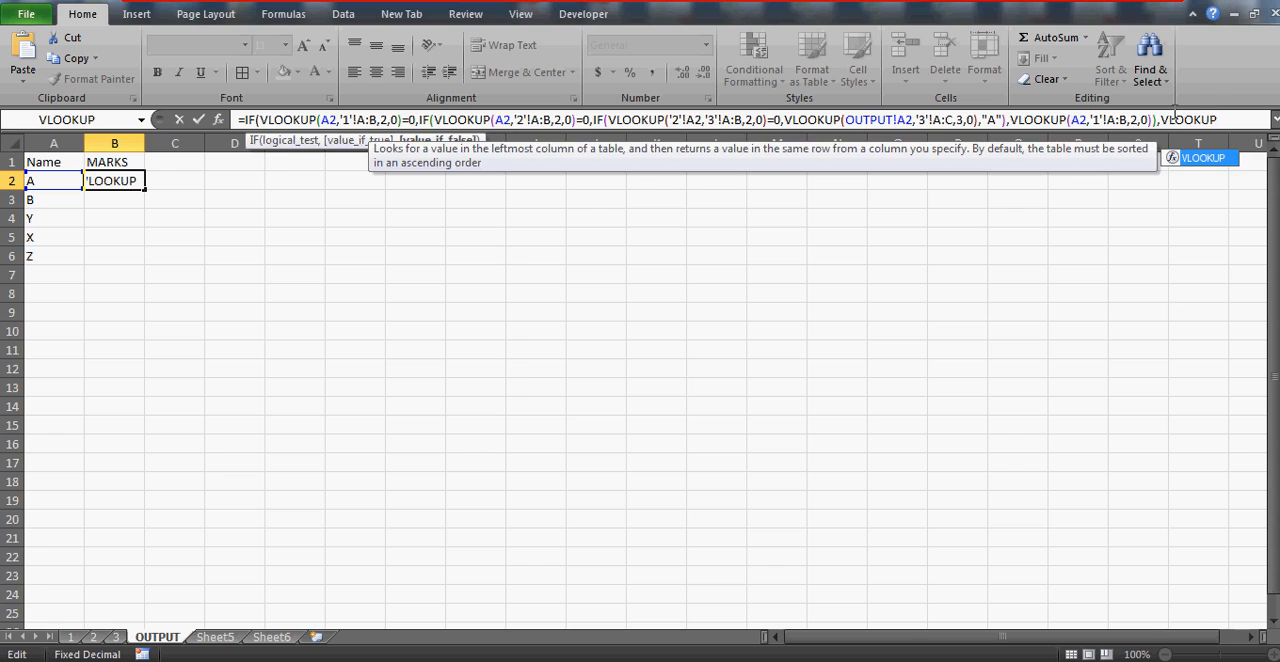
{"action": "type", "text": "("}
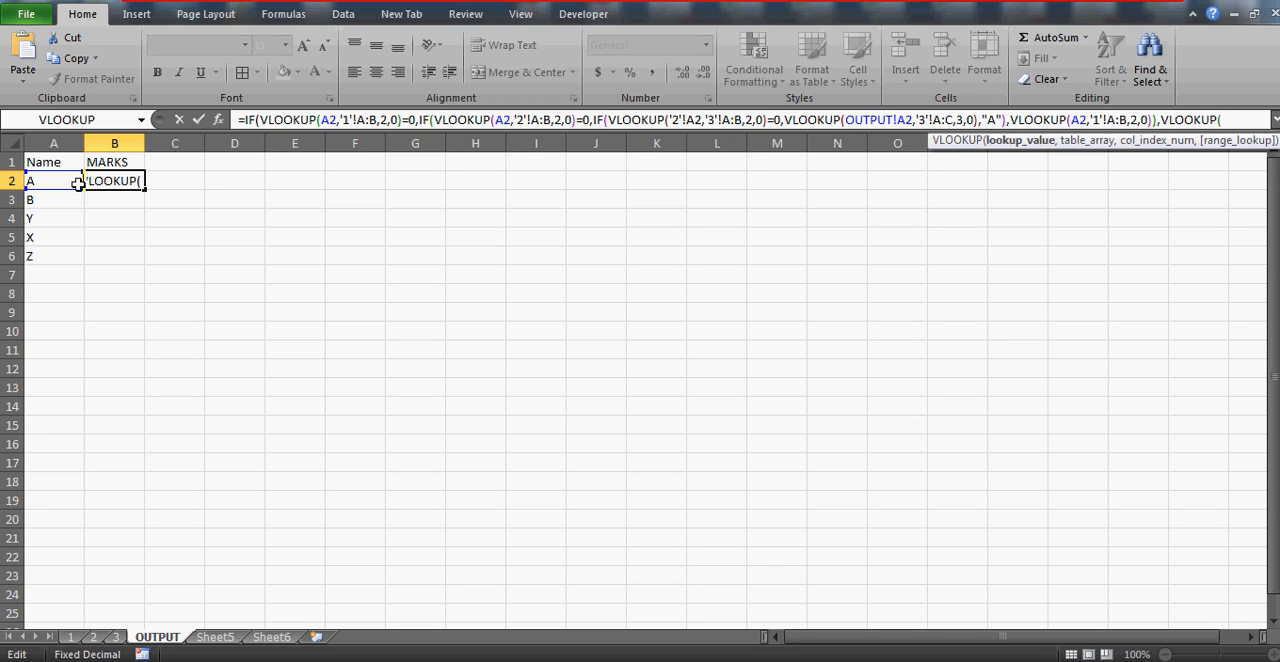
{"action": "left_click", "coordinate": [47, 183]}
{"action": "type", "text": ","}
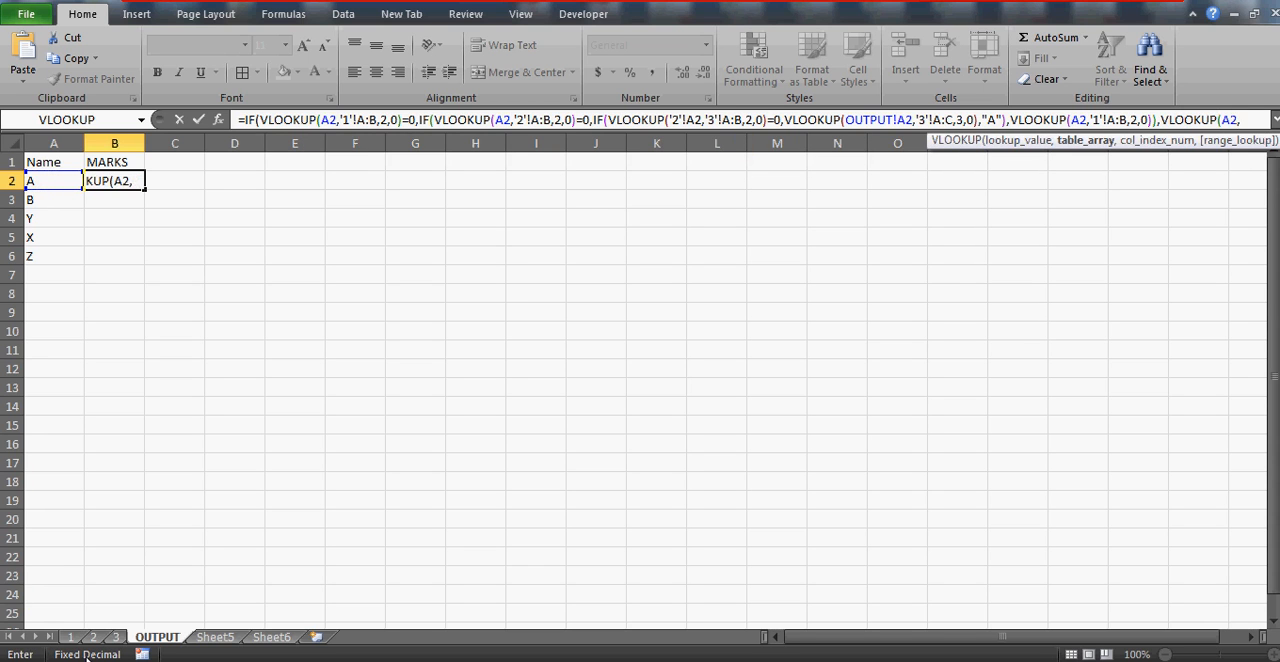
{"action": "left_click", "coordinate": [69, 637]}
{"action": "left_click_drag", "start_coordinate": [54, 144], "coordinate": [128, 146]}
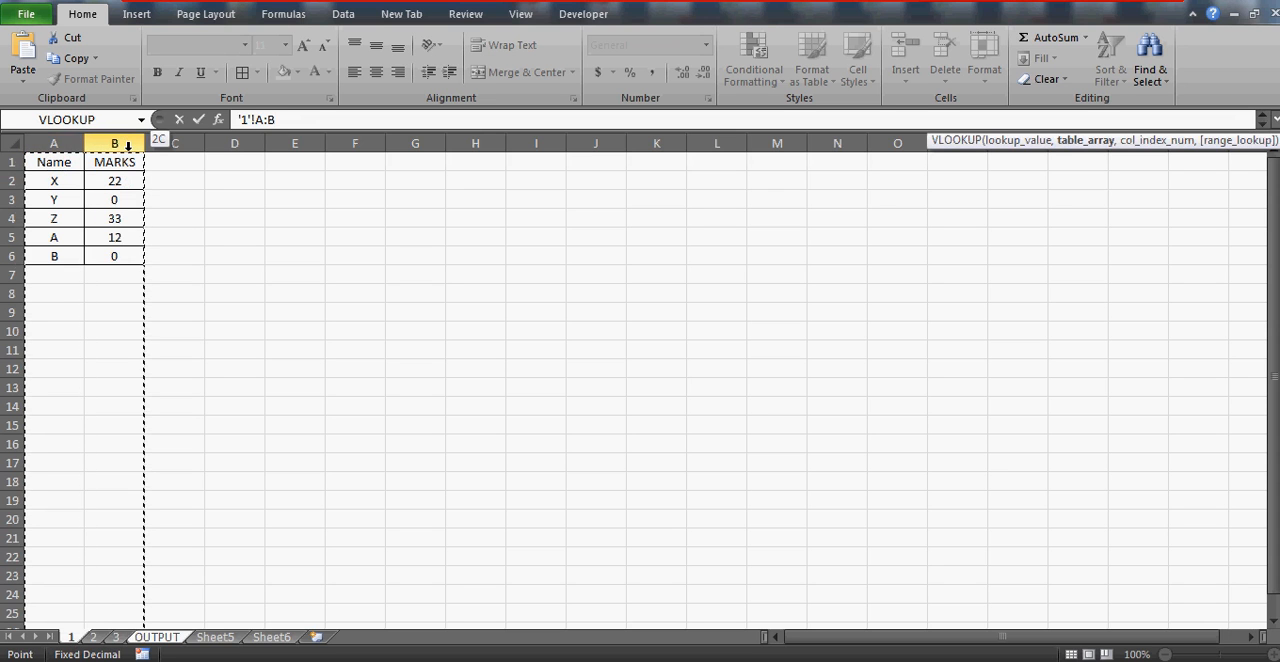
{"action": "type", "text": ",2,0"}
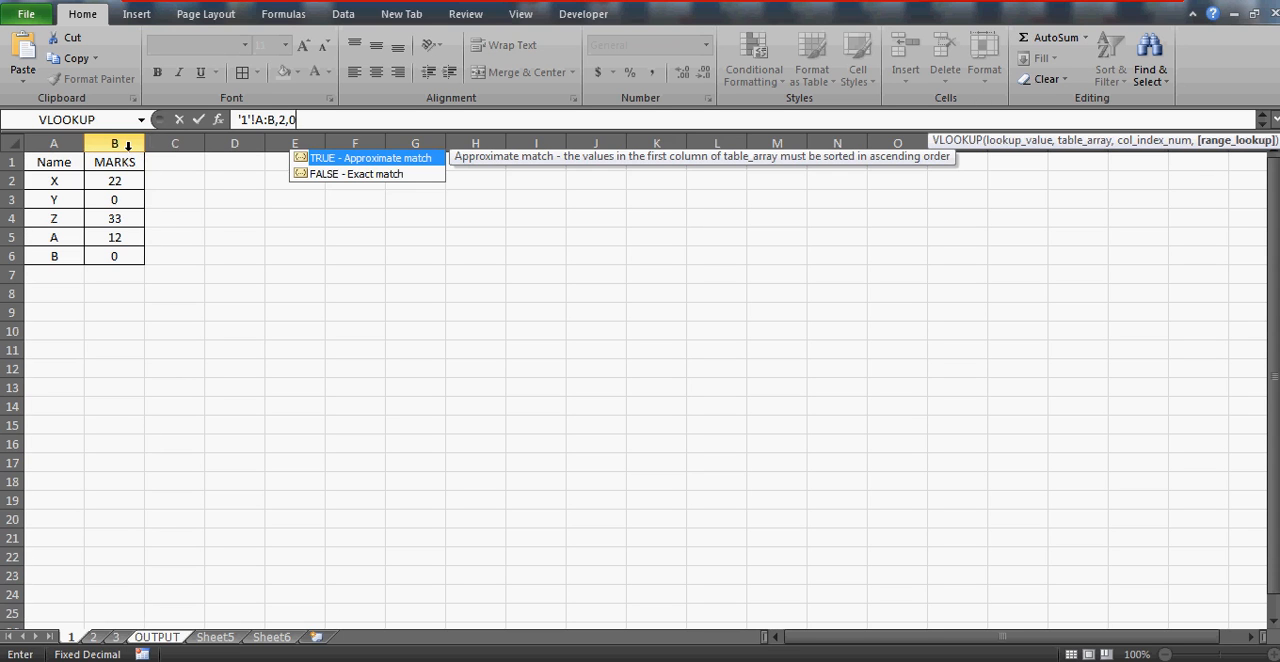
{"action": "type", "text": ")"}
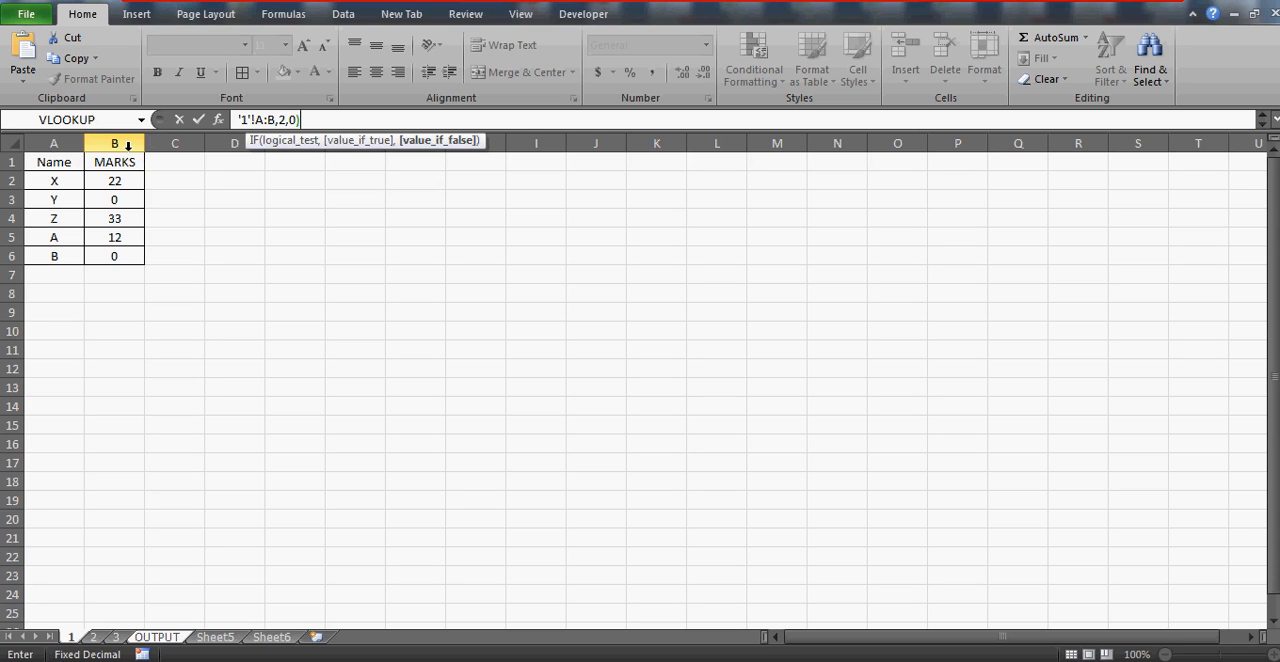
{"action": "key", "text": "Return"}
{"action": "key", "text": "Return"}
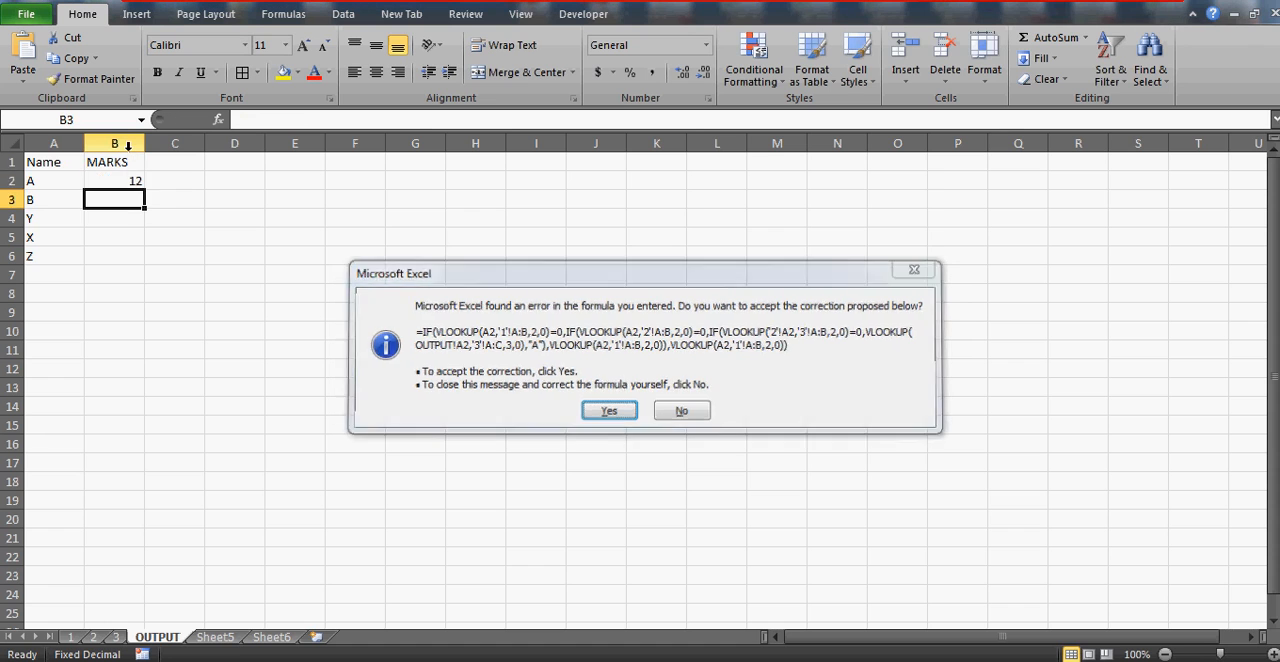
Compare the OUTPUT sheet's B2 result with name A's marks on sheet 1, and return to OUTPUT
{"action": "key", "text": "Up"}
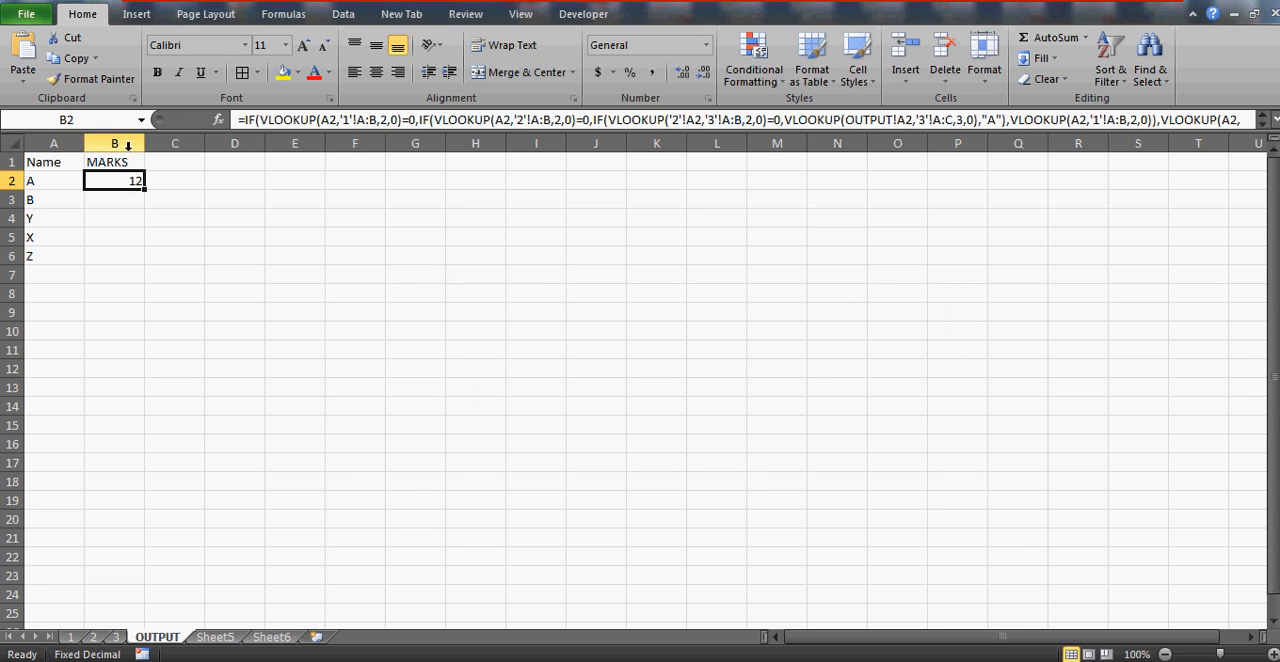
{"action": "left_click", "coordinate": [70, 637]}
{"action": "left_click", "coordinate": [106, 238]}
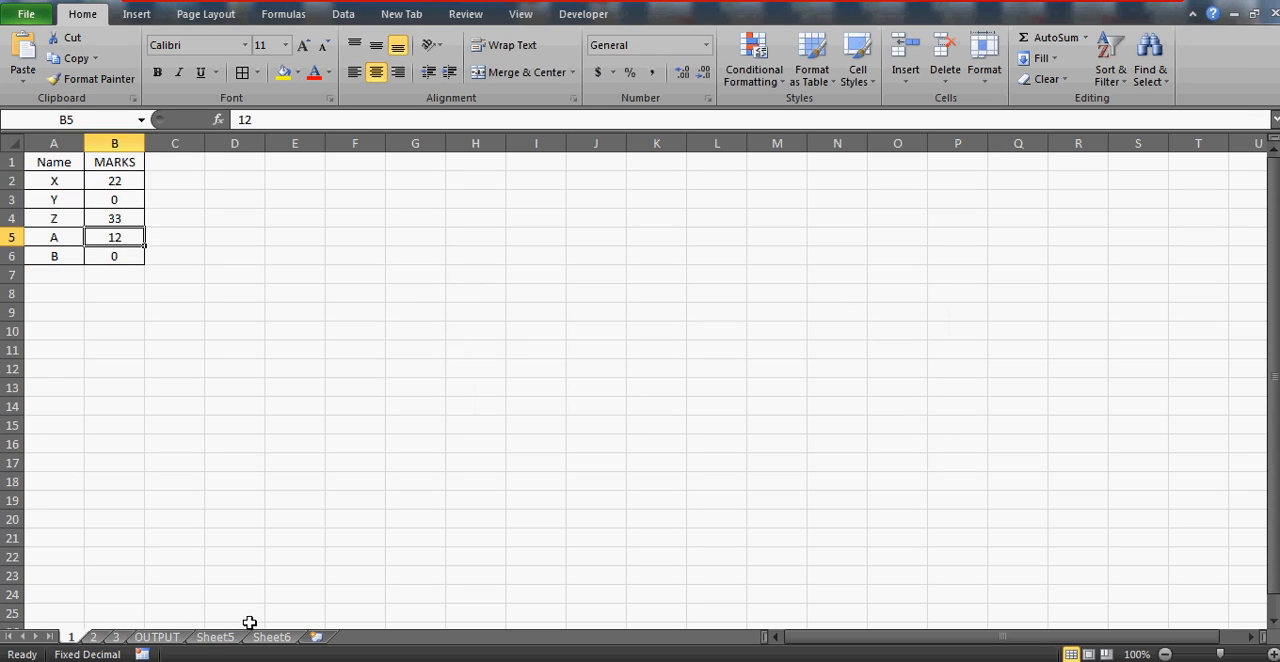
{"action": "left_click", "coordinate": [172, 640]}
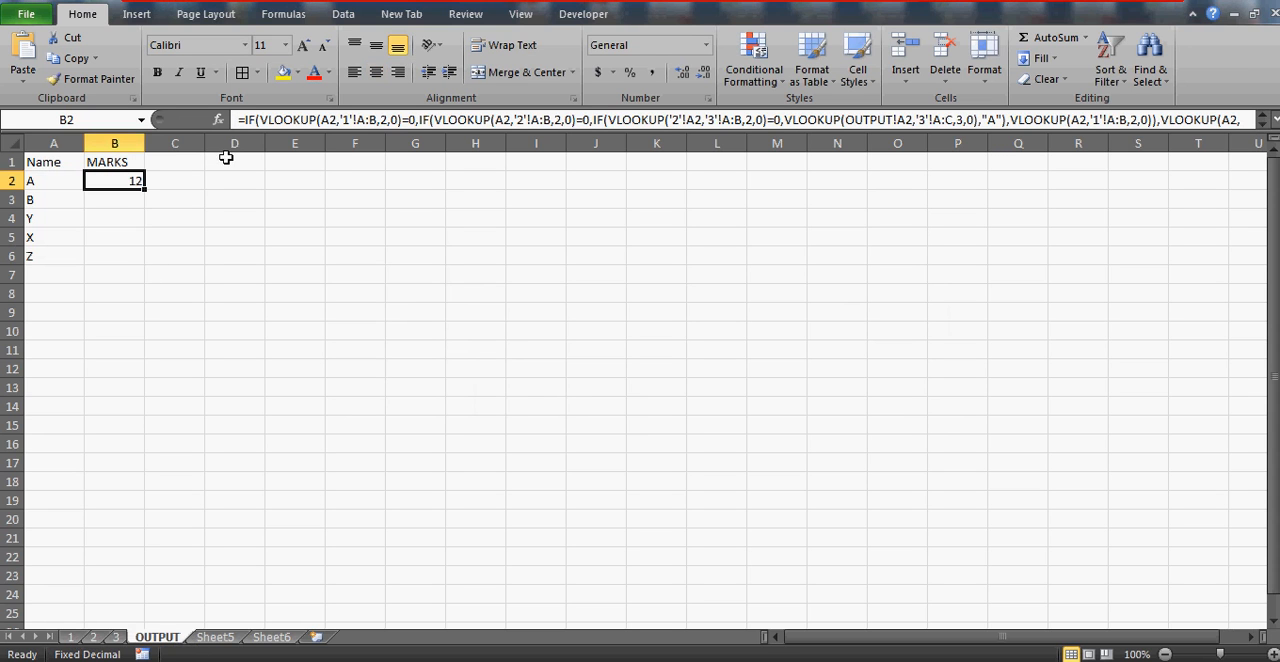
Make the table arrays in the B2 formula's three IF tests absolute as $A:$B for sheets 1, 2 and 3
{"action": "left_click", "coordinate": [326, 120]}
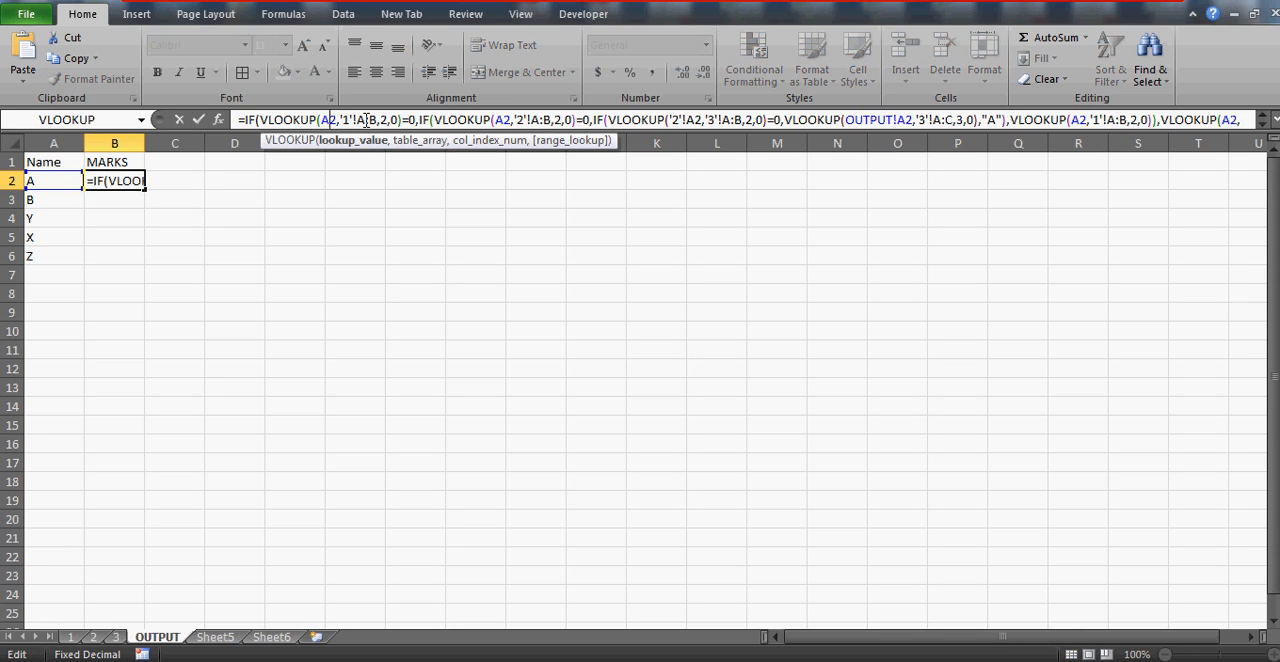
{"action": "left_click", "coordinate": [366, 120]}
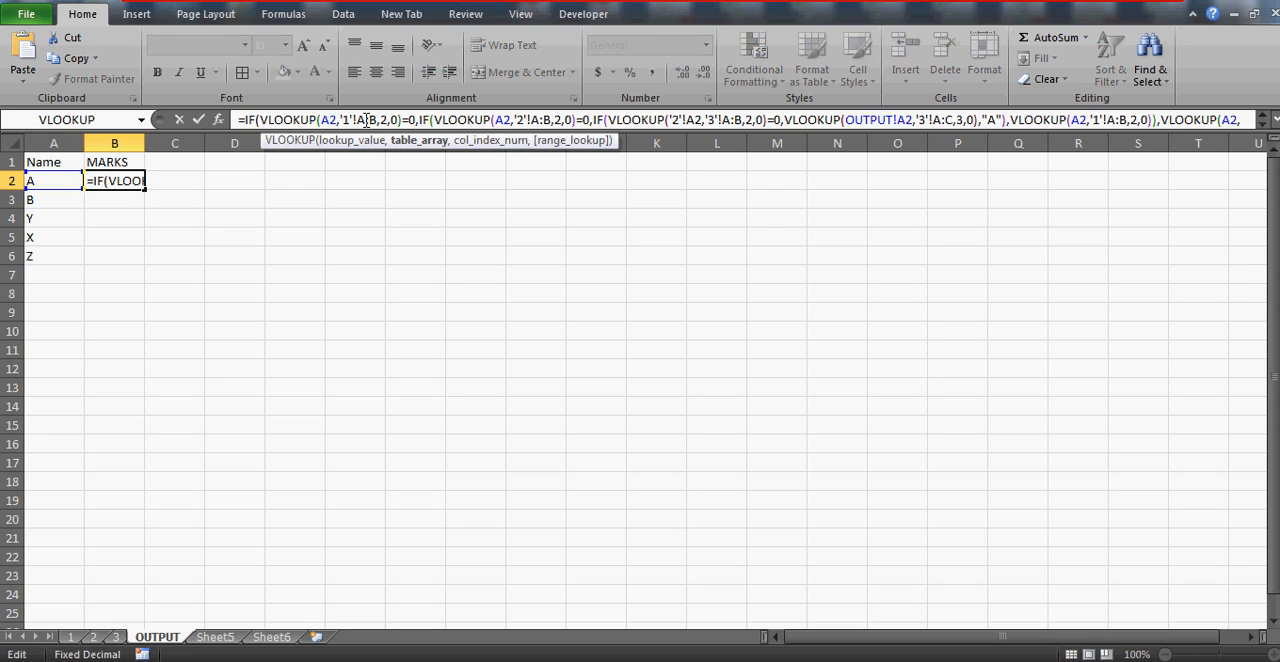
{"action": "key", "text": "F4"}
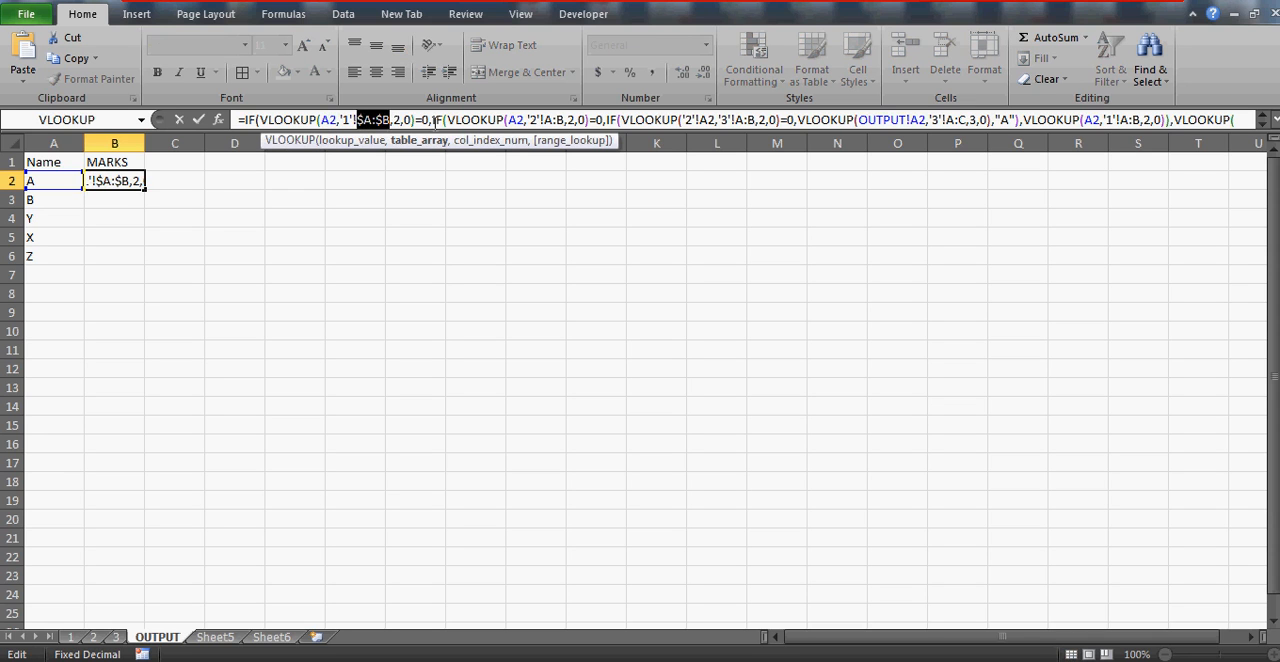
{"action": "left_click", "coordinate": [553, 120]}
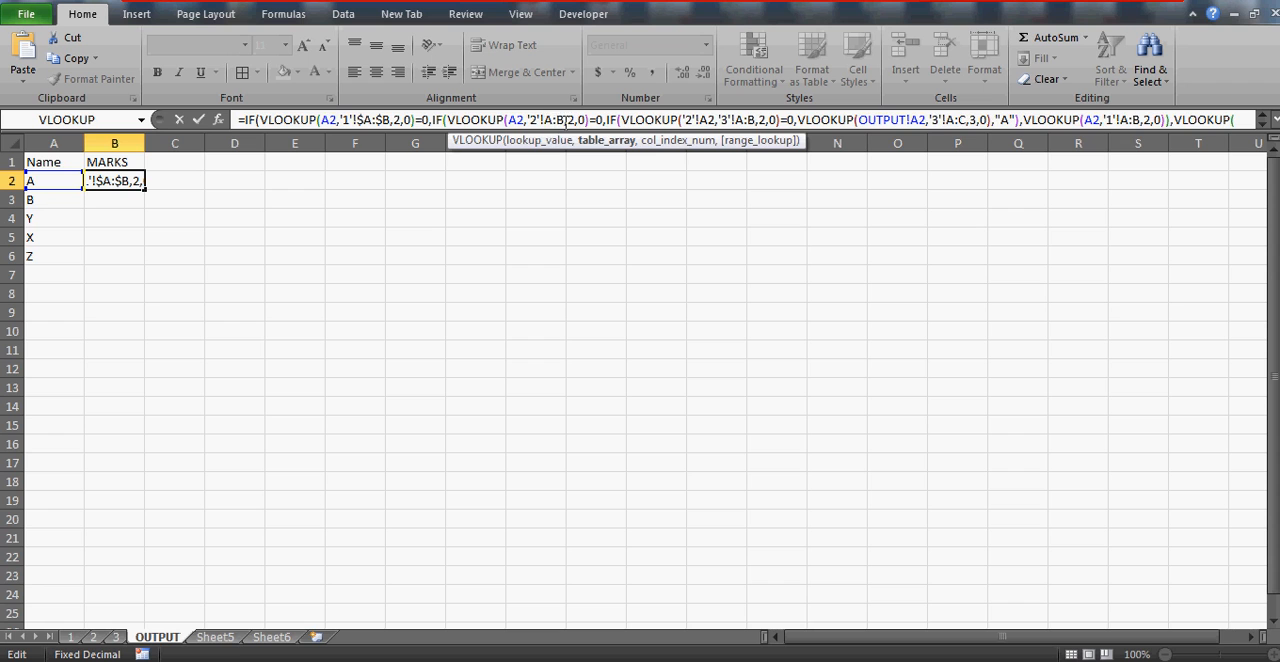
{"action": "key", "text": "F4"}
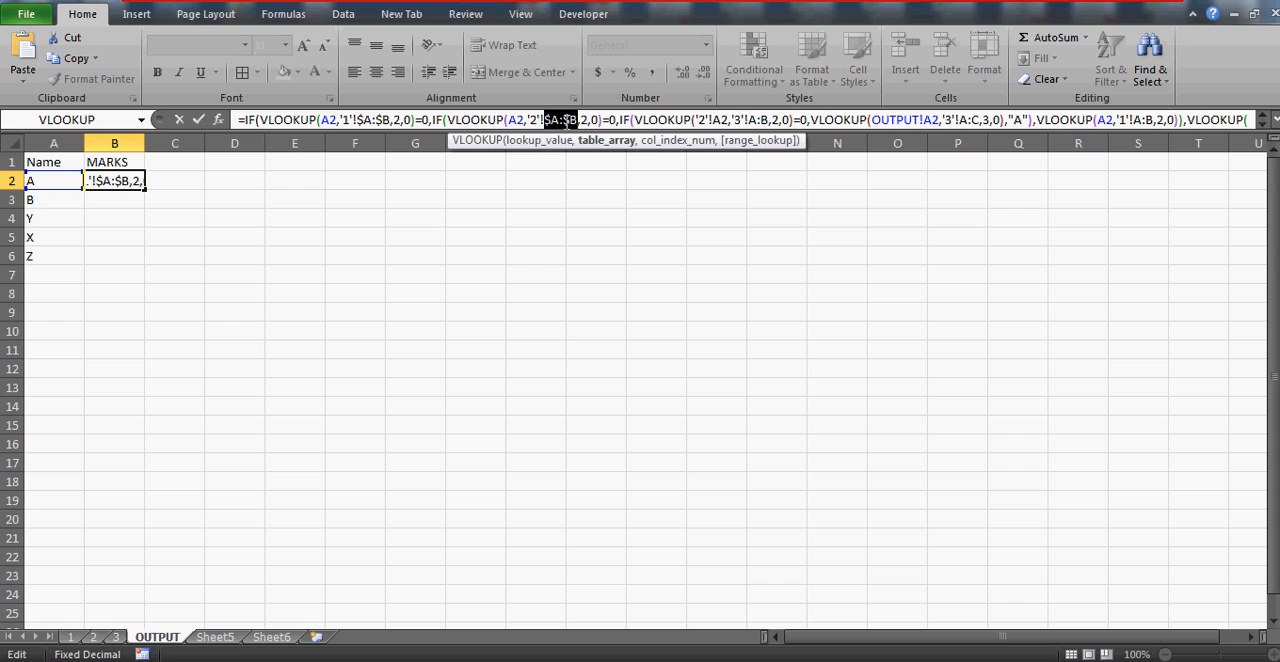
{"action": "left_click", "coordinate": [724, 120]}
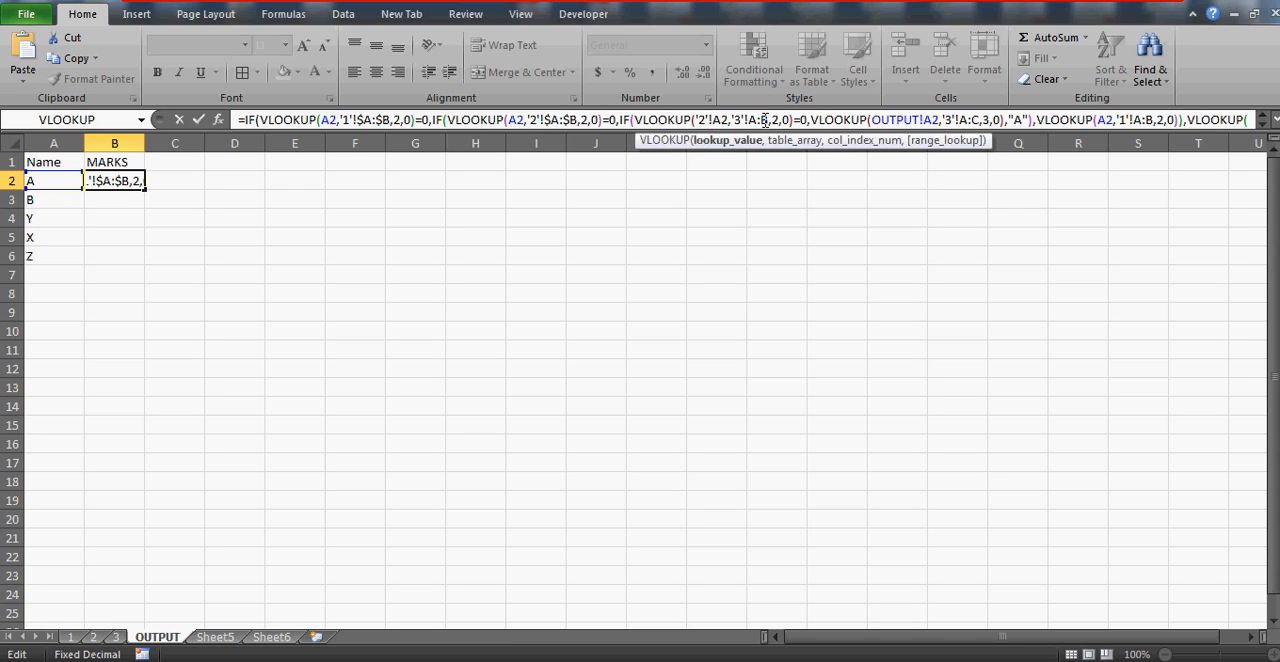
{"action": "left_click", "coordinate": [757, 120]}
{"action": "key", "text": "F4"}
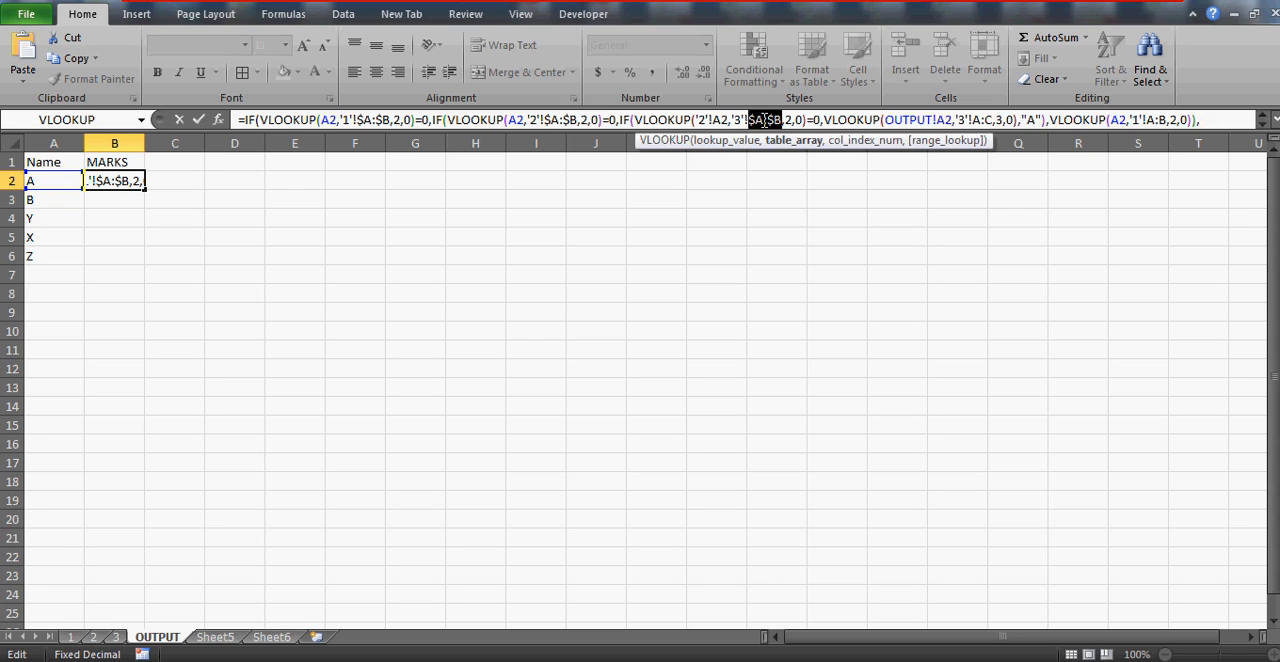
Make the table arrays of the sheet 3 result lookup and the following sheet 1 lookup absolute as $A:$C and $A:$B
{"action": "left_click", "coordinate": [980, 120]}
{"action": "key", "text": "F4"}
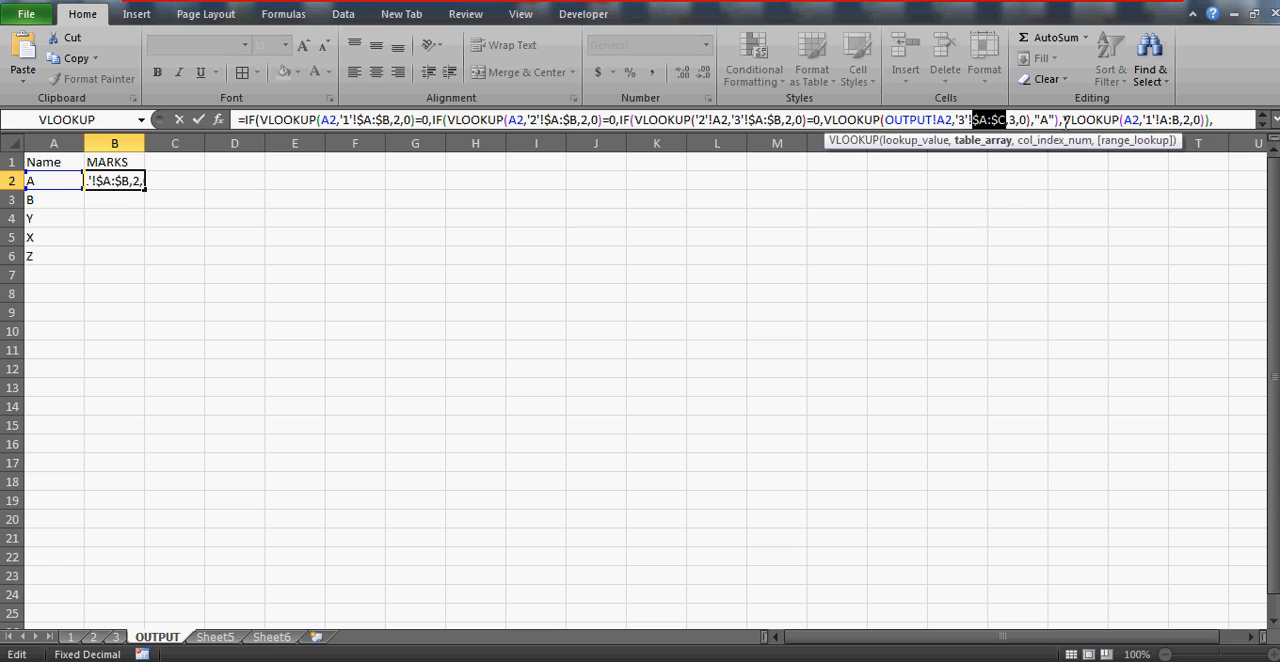
{"action": "left_click", "coordinate": [1168, 120]}
{"action": "key", "text": "F4"}
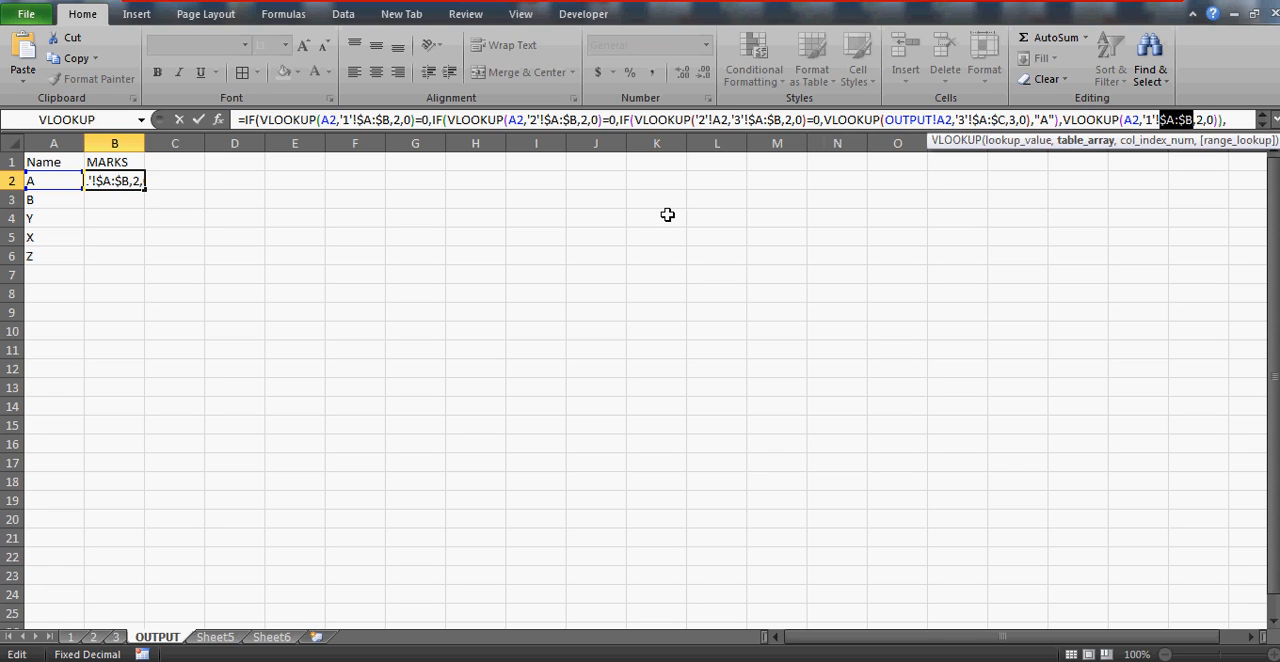
Commit the B2 formula and fill it down through B6
{"action": "key", "text": "Return"}
{"action": "key", "text": "Up"}
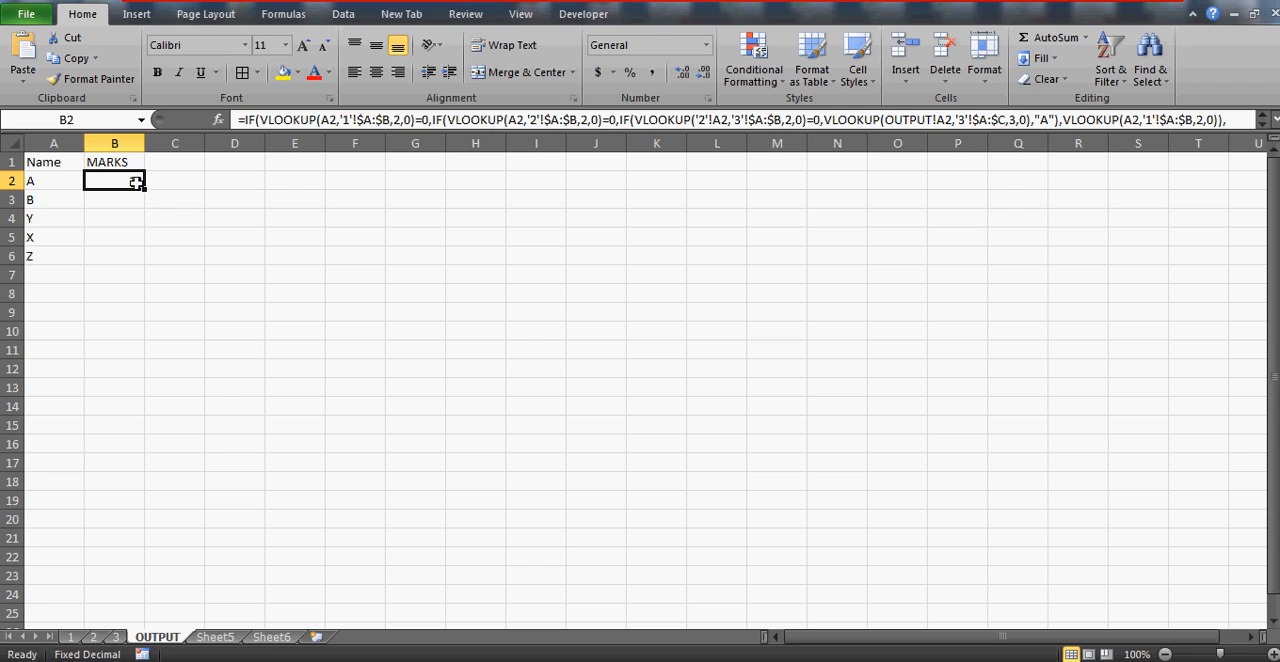
{"action": "left_click_drag", "start_coordinate": [145, 190], "coordinate": [145, 265]}
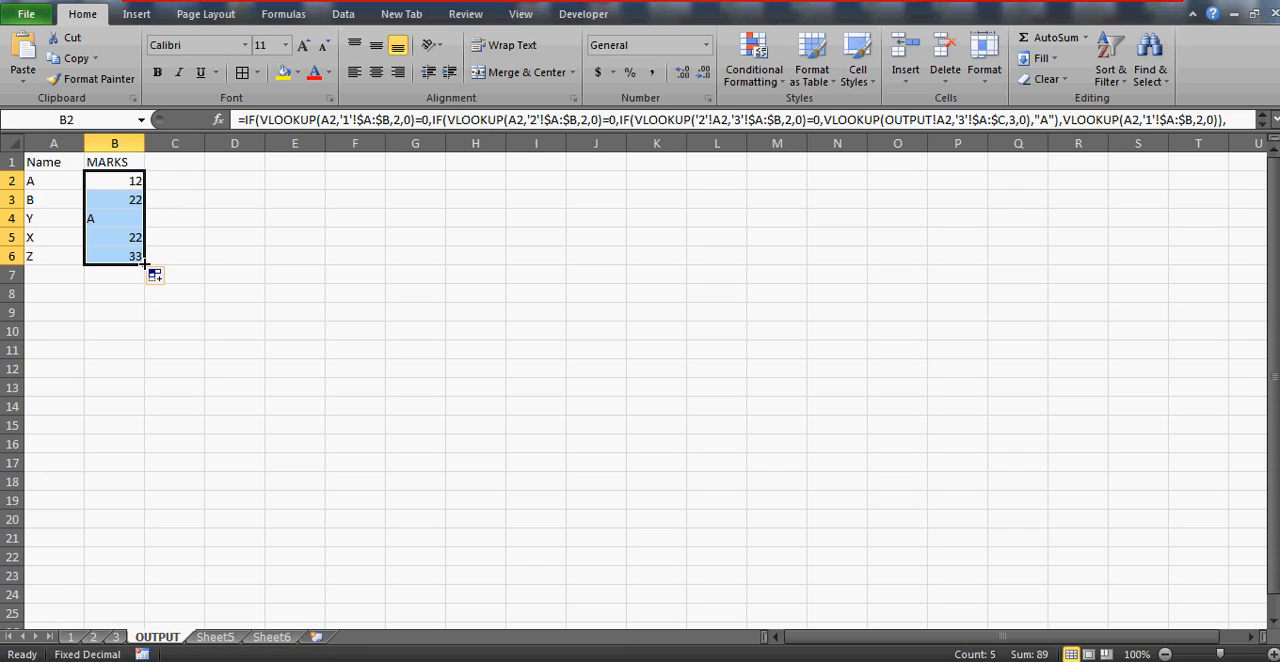
Review the filled MARKS results on the OUTPUT sheet, from name A to name B
{"action": "left_click", "coordinate": [111, 213]}
{"action": "key", "text": "Up"}
{"action": "key", "text": "Up"}
{"action": "key", "text": "Up"}
{"action": "key", "text": "Down"}
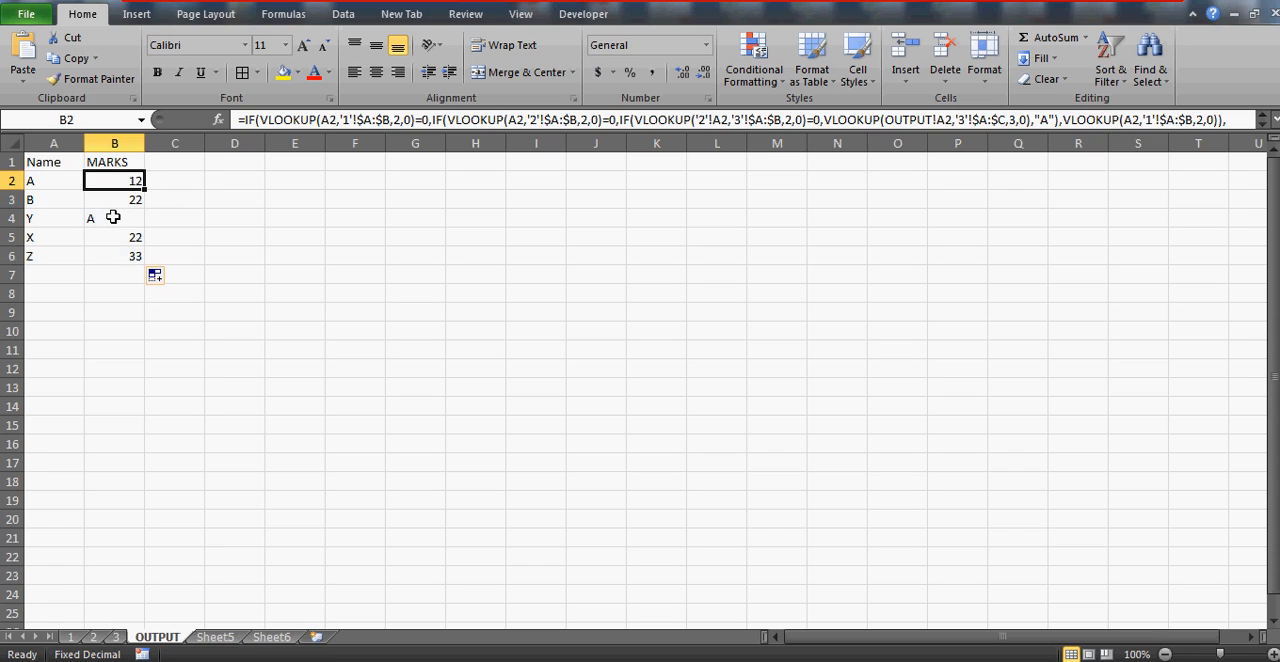
{"action": "key", "text": "Down"}
{"action": "key", "text": "Left"}
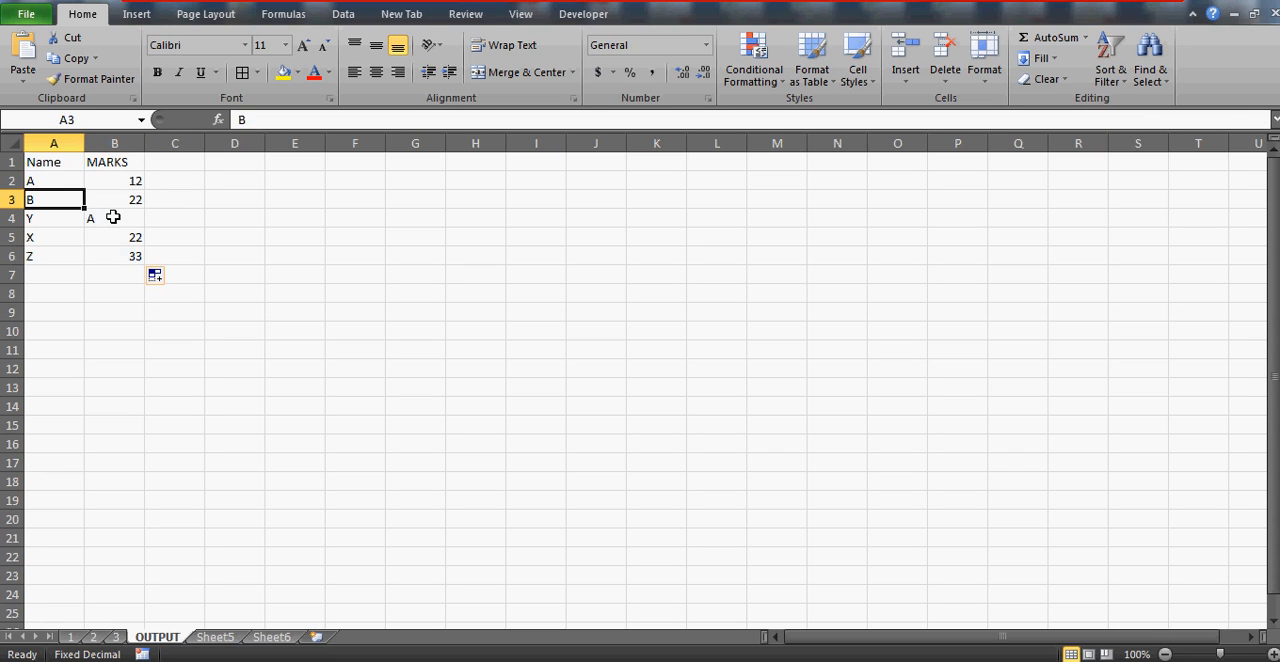
Check name B's marks on sheets 1, 2 and 3 and its FINAL MARKS on sheet 3 against the OUTPUT result
{"action": "left_click", "coordinate": [71, 637]}
{"action": "left_click", "coordinate": [55, 253]}
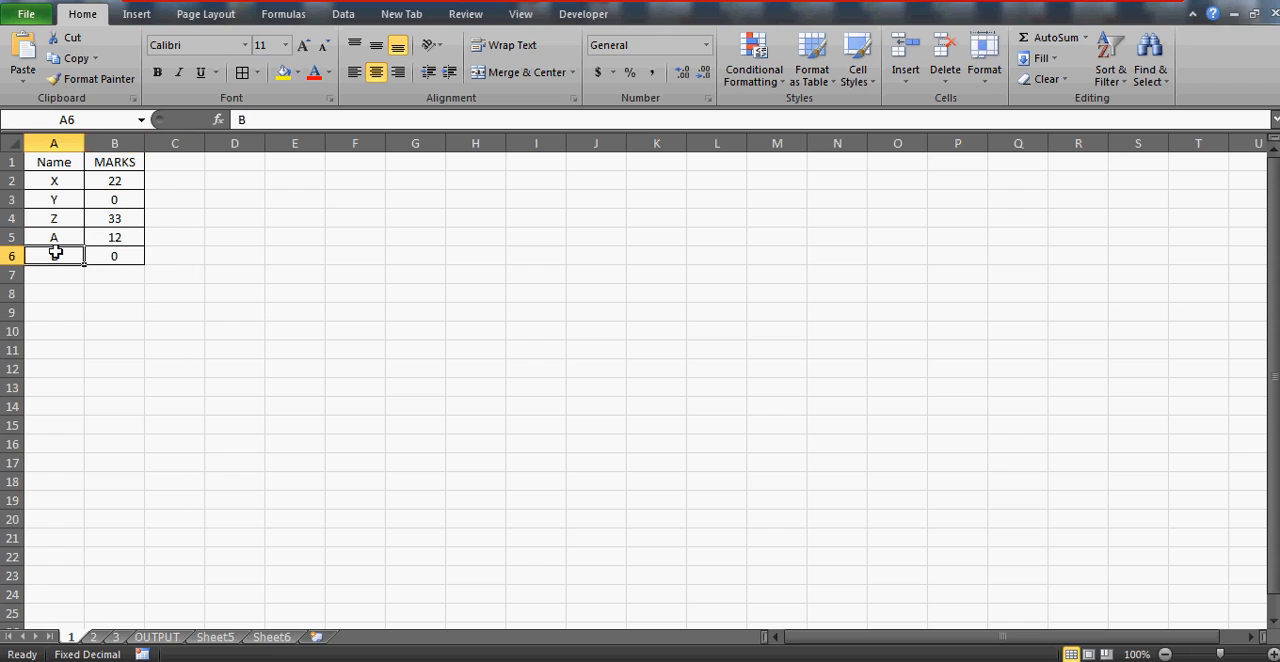
{"action": "key", "text": "Right"}
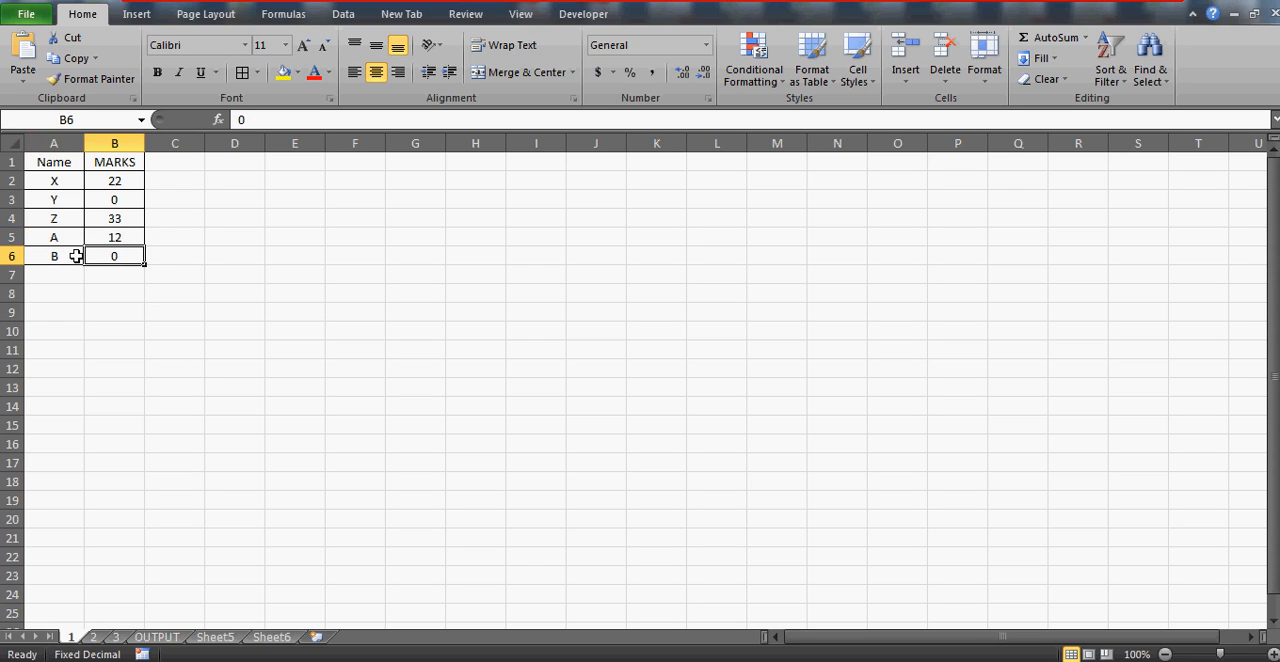
{"action": "left_click", "coordinate": [94, 637]}
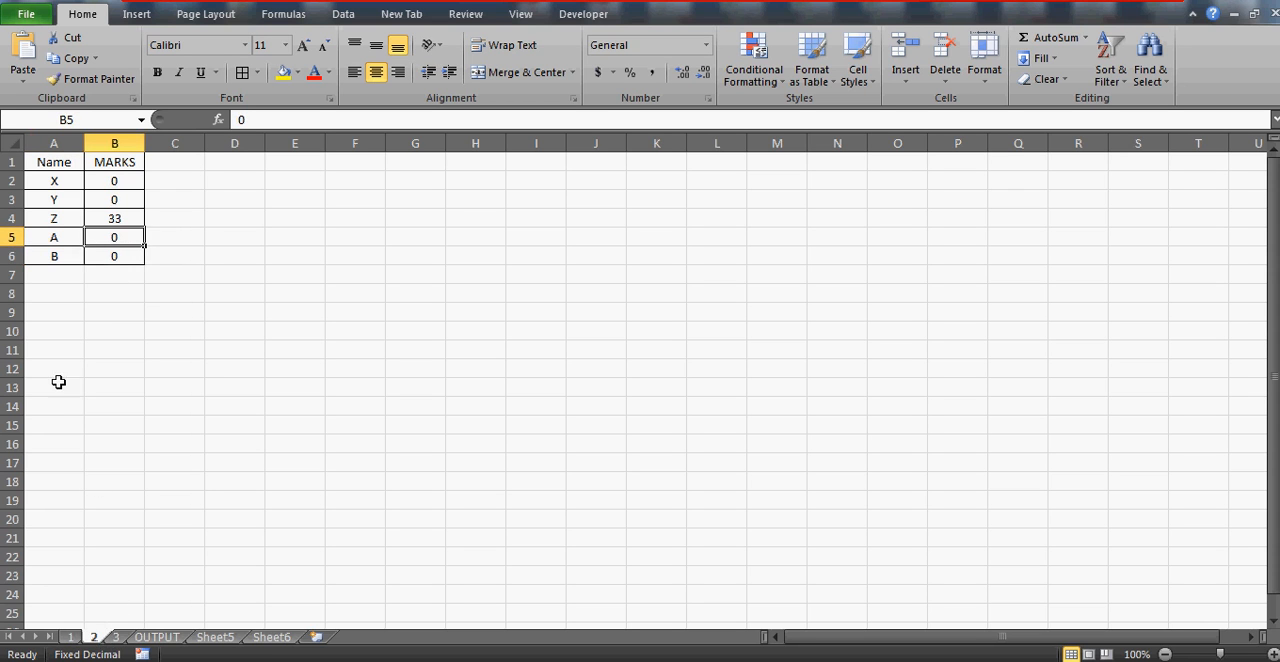
{"action": "left_click", "coordinate": [50, 254]}
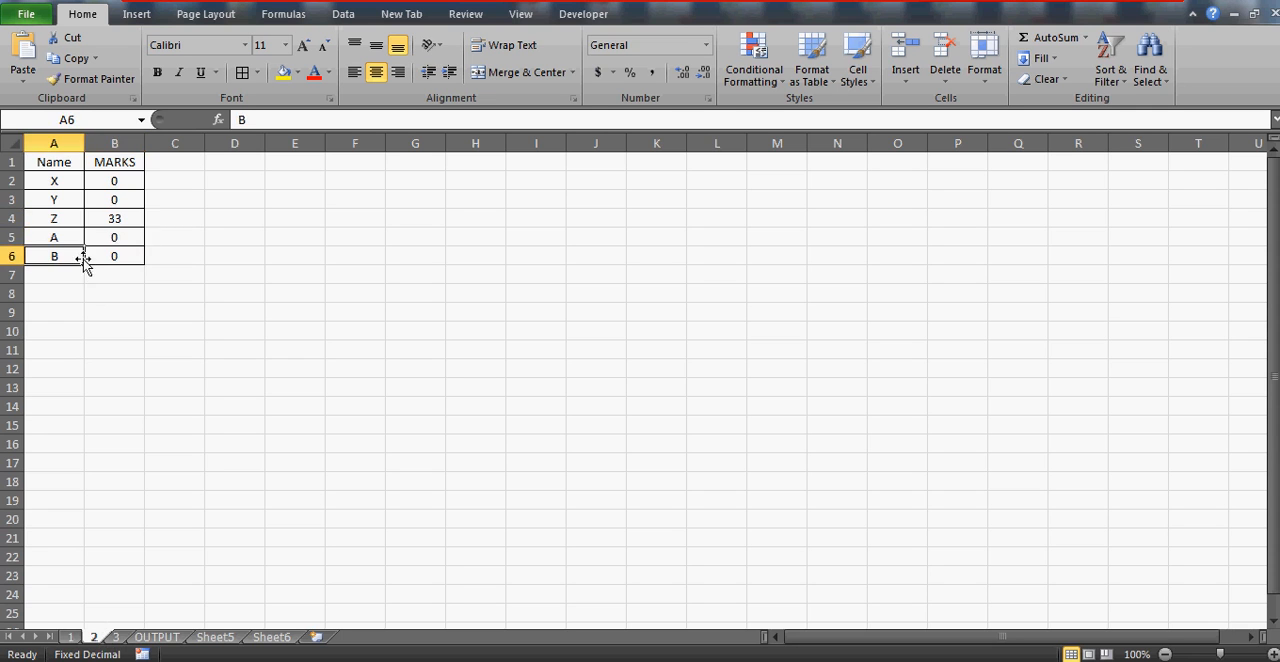
{"action": "left_click_drag", "start_coordinate": [106, 258], "coordinate": [100, 620]}
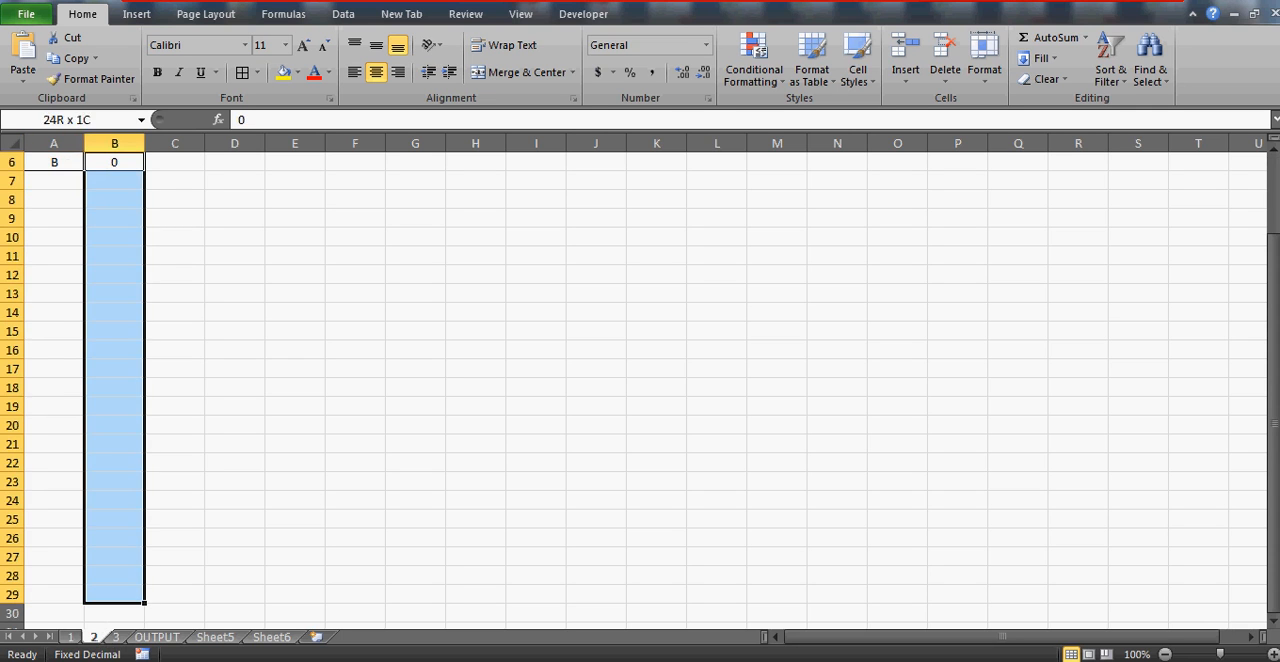
{"action": "left_click", "coordinate": [115, 637]}
{"action": "left_click", "coordinate": [47, 255]}
{"action": "key", "text": "Right"}
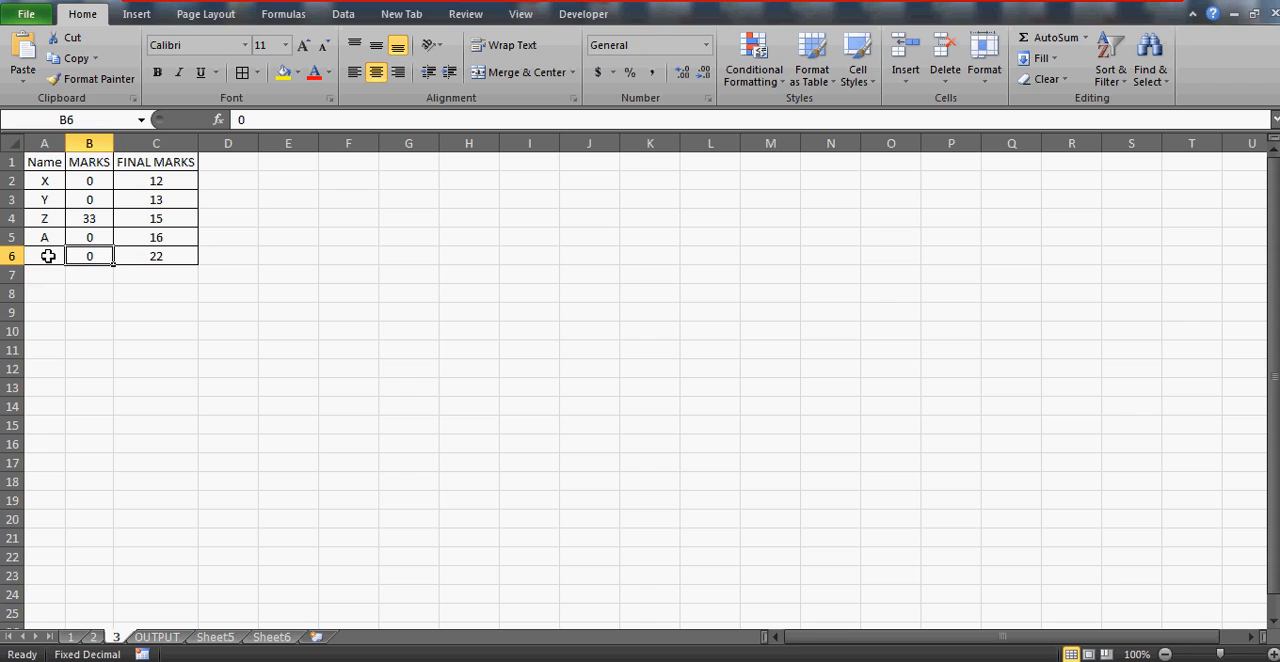
{"action": "left_click", "coordinate": [152, 260]}
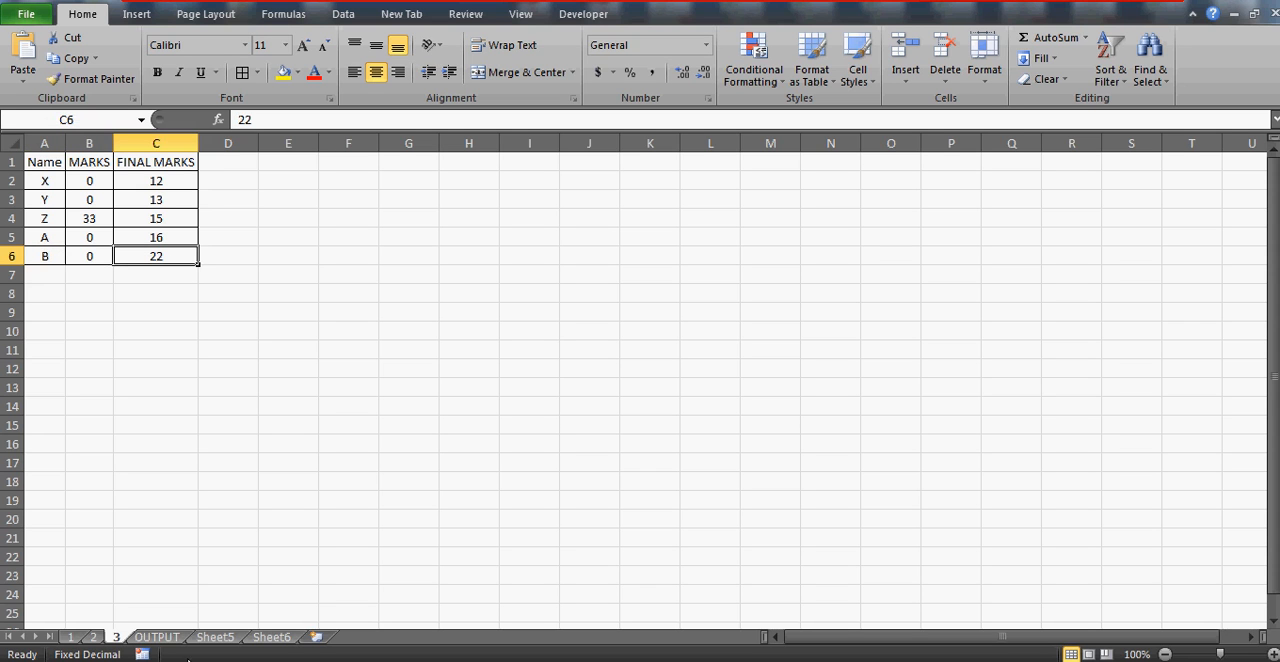
Review name B's filled MARKS result and its formula on the OUTPUT sheet
{"action": "left_click", "coordinate": [158, 638]}
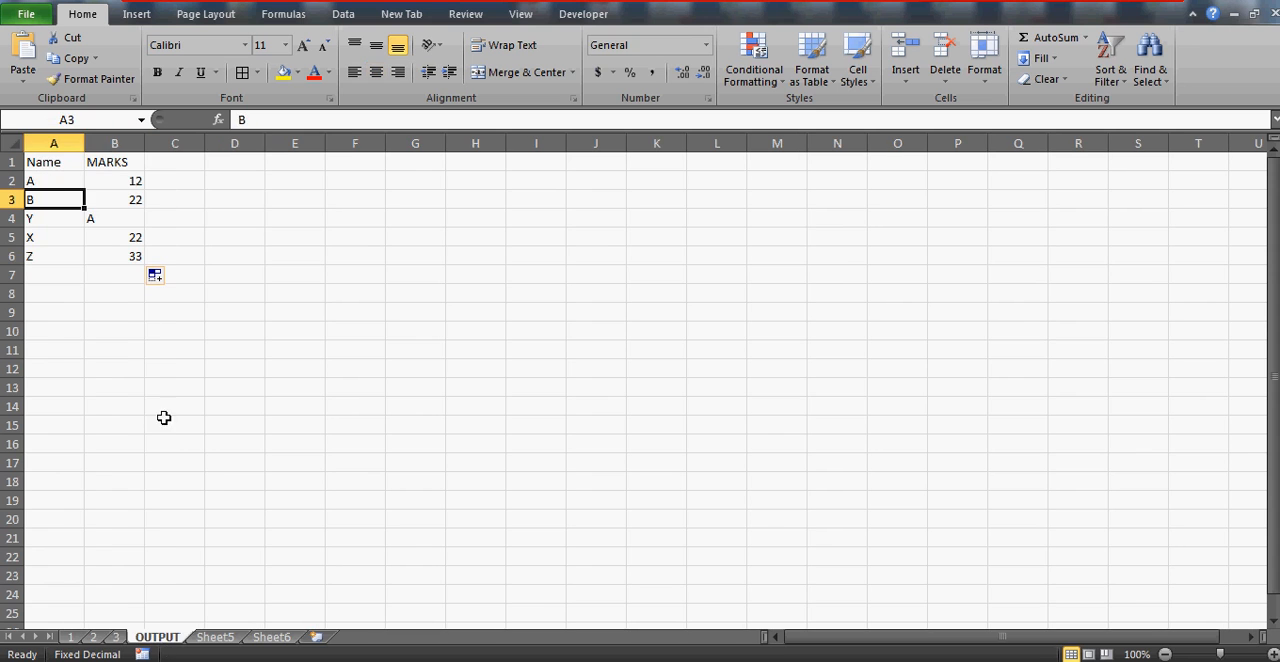
{"action": "left_click", "coordinate": [113, 199]}
{"action": "key", "text": "Right"}
{"action": "left_click", "coordinate": [113, 199]}
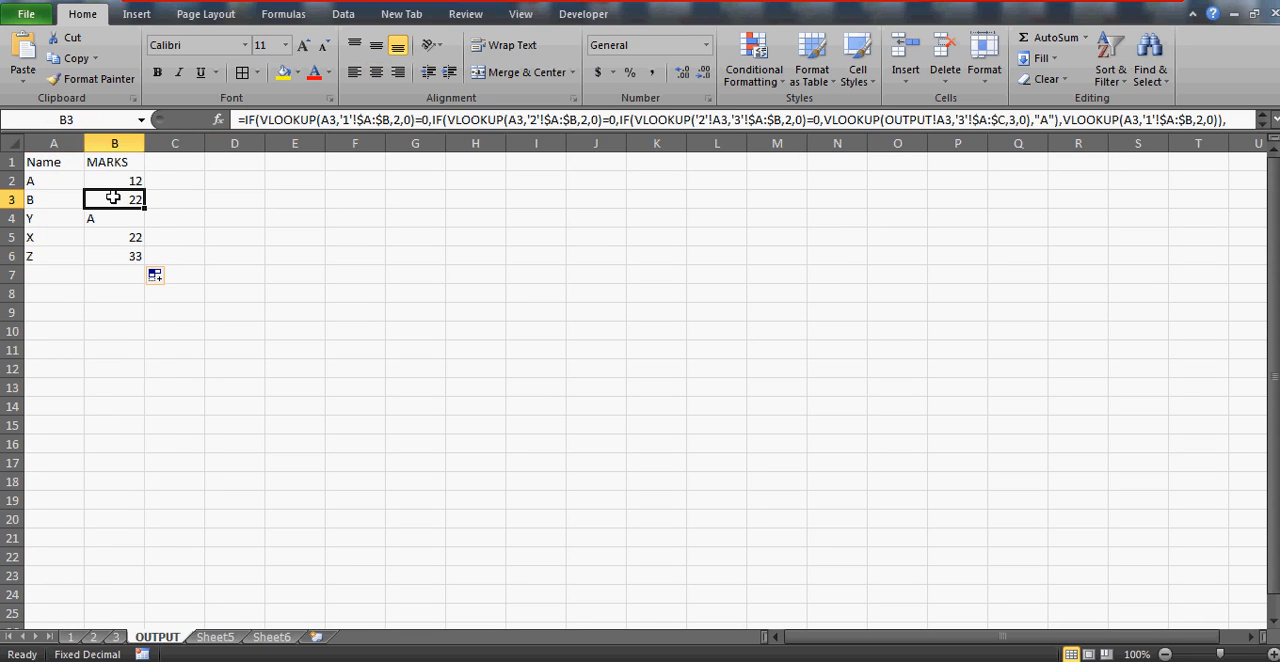
{"action": "key", "text": "Down"}
{"action": "key", "text": "Up"}
{"action": "key", "text": "Left"}
{"action": "key", "text": "Right"}
Check name Y's MARKS values on sheets 1 and 2
{"action": "left_click", "coordinate": [54, 219]}
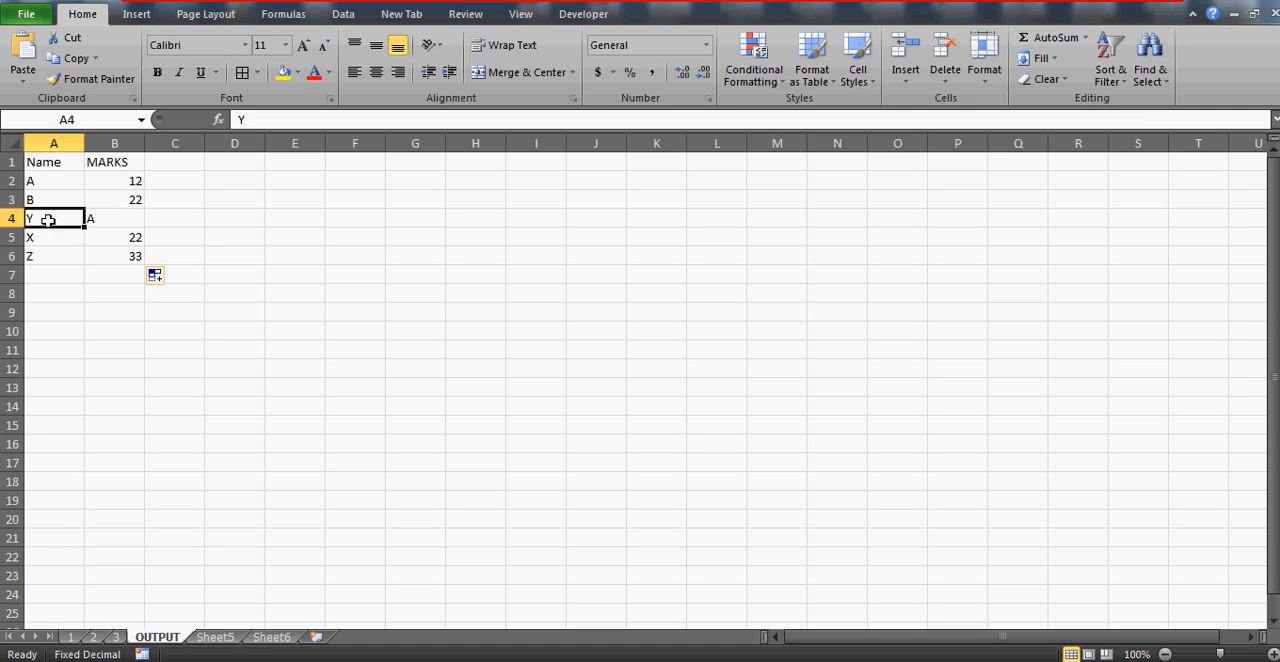
{"action": "left_click", "coordinate": [71, 637]}
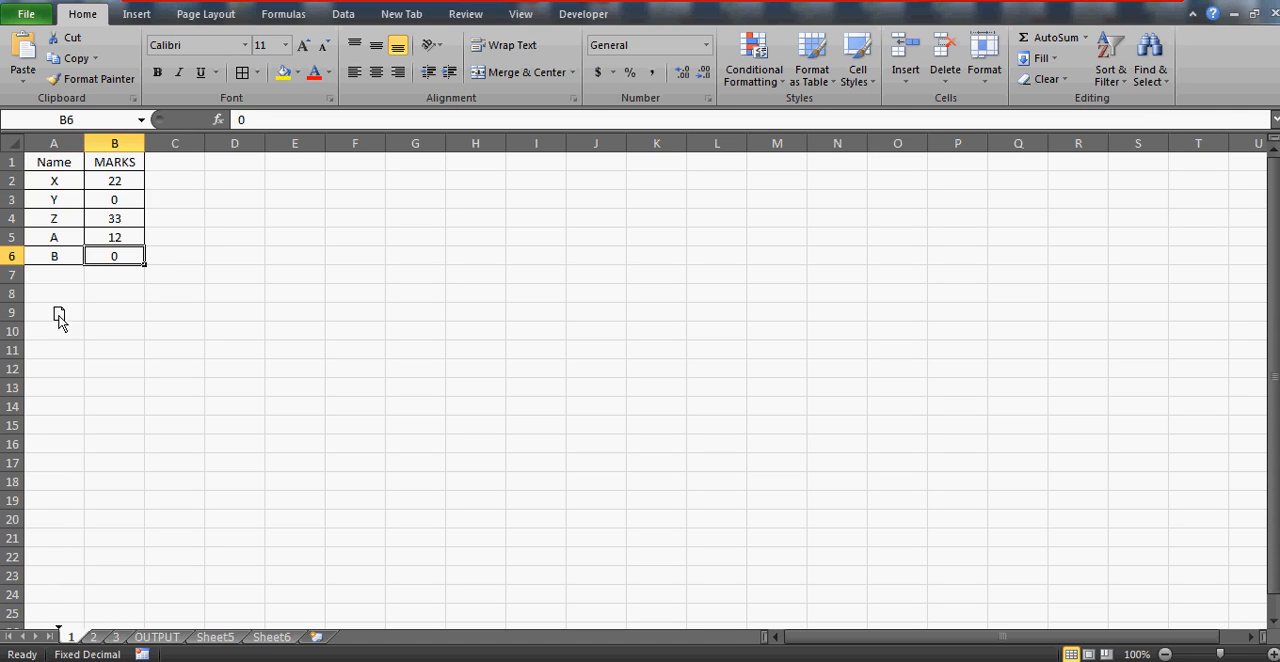
{"action": "left_click", "coordinate": [43, 192]}
{"action": "key", "text": "Right"}
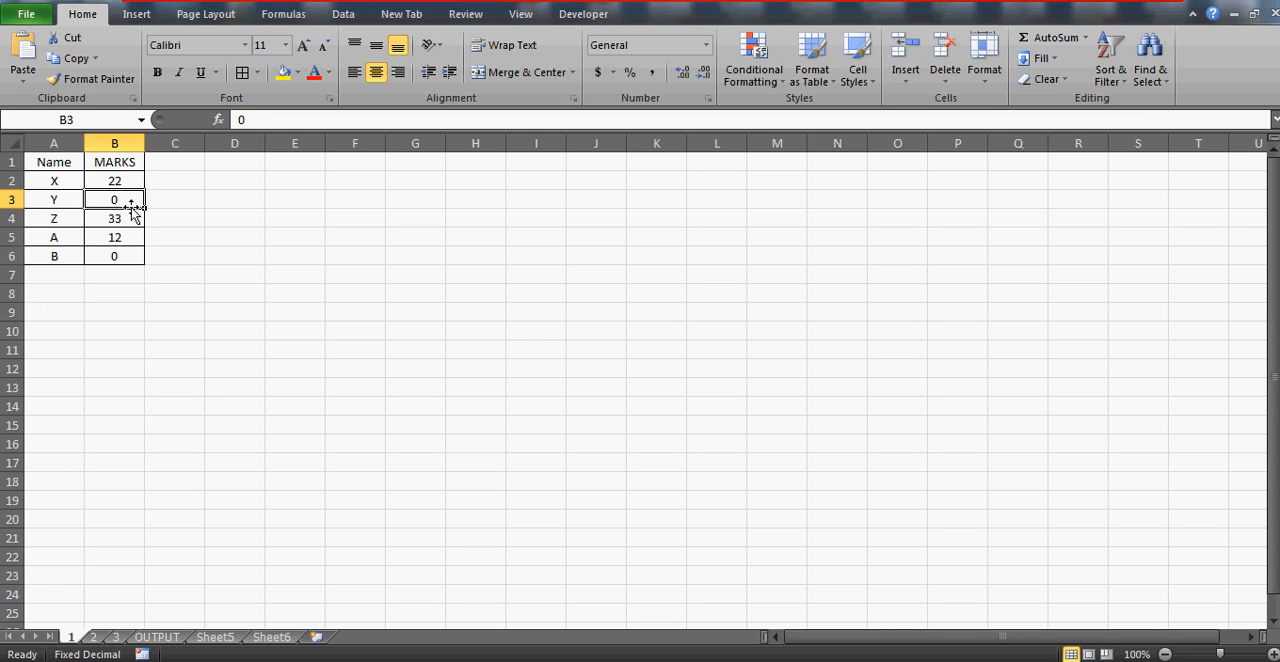
{"action": "left_click", "coordinate": [97, 640]}
{"action": "left_click", "coordinate": [40, 248]}
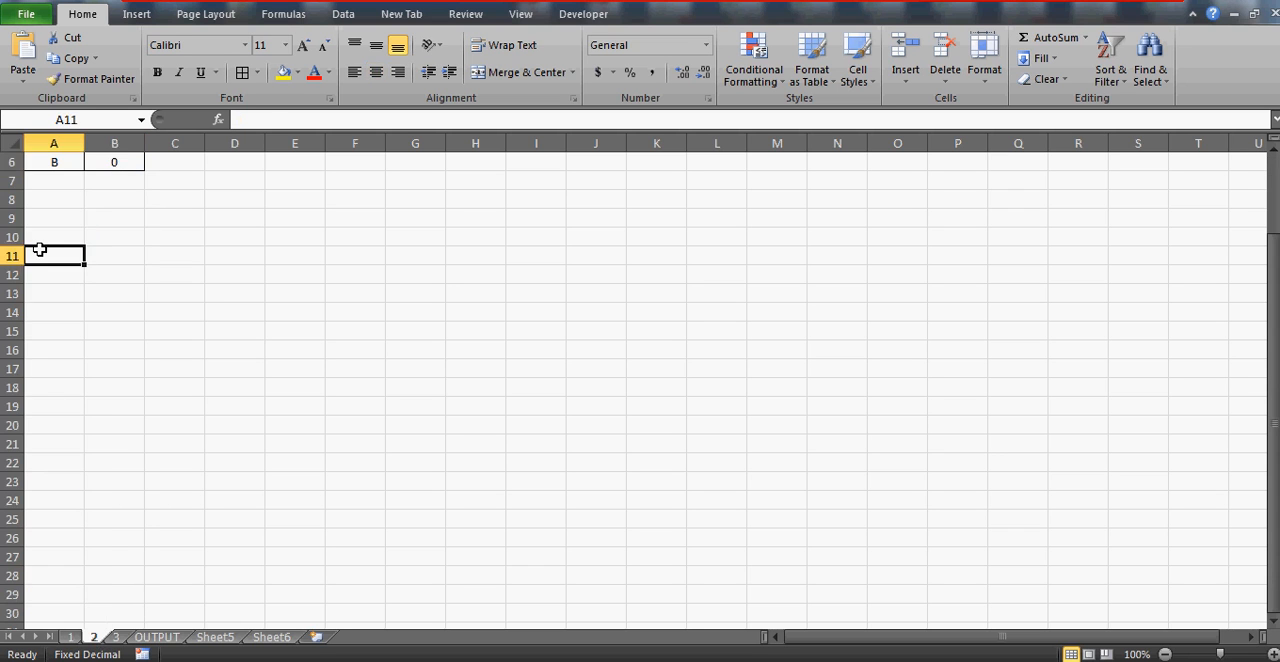
{"action": "key", "text": "ctrl+Home"}
{"action": "left_click", "coordinate": [54, 202]}
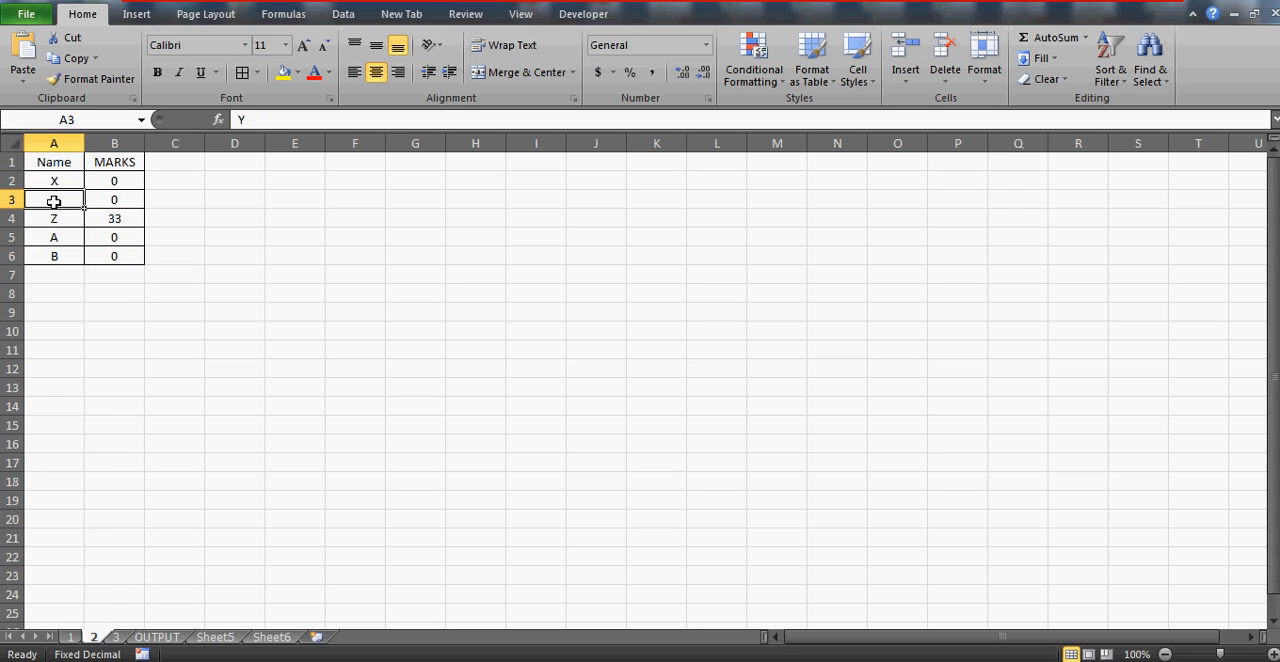
{"action": "left_click", "coordinate": [93, 201]}
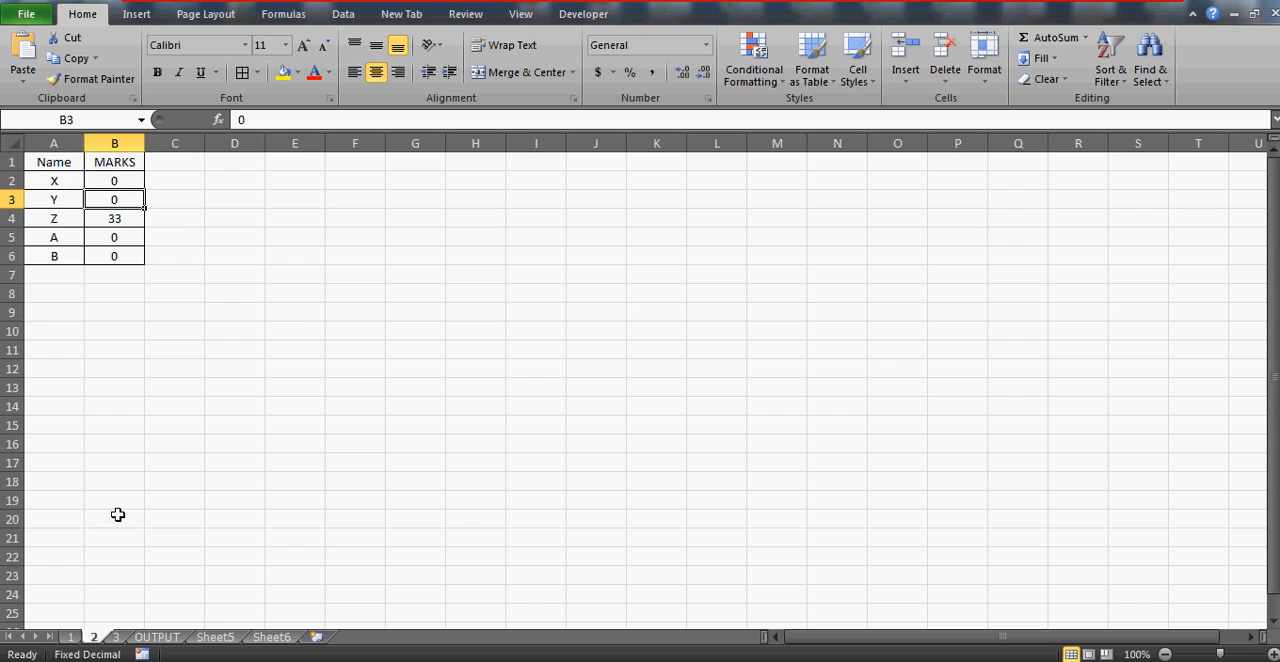
Check name Y's MARKS and FINAL MARKS values on sheet 3
{"action": "left_click", "coordinate": [115, 637]}
{"action": "left_click", "coordinate": [43, 196]}
{"action": "key", "text": "Right"}
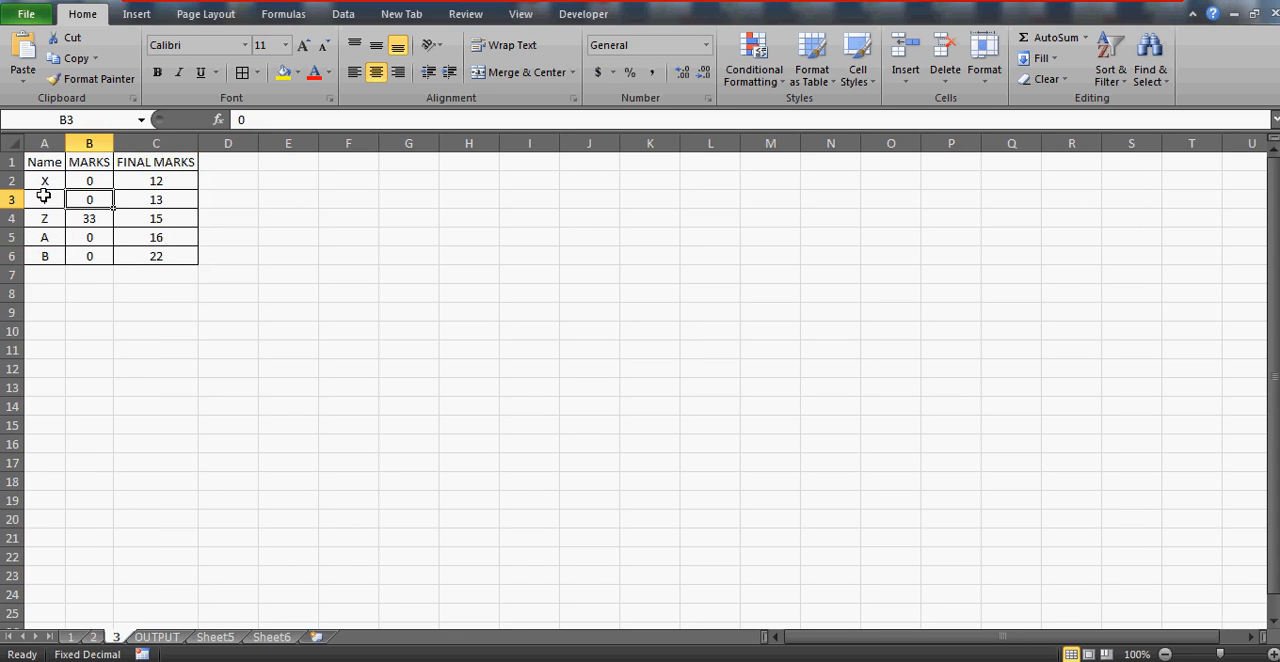
{"action": "key", "text": "Left"}
{"action": "key", "text": "Right"}
{"action": "key", "text": "Left"}
{"action": "key", "text": "Right"}
{"action": "key", "text": "Right"}
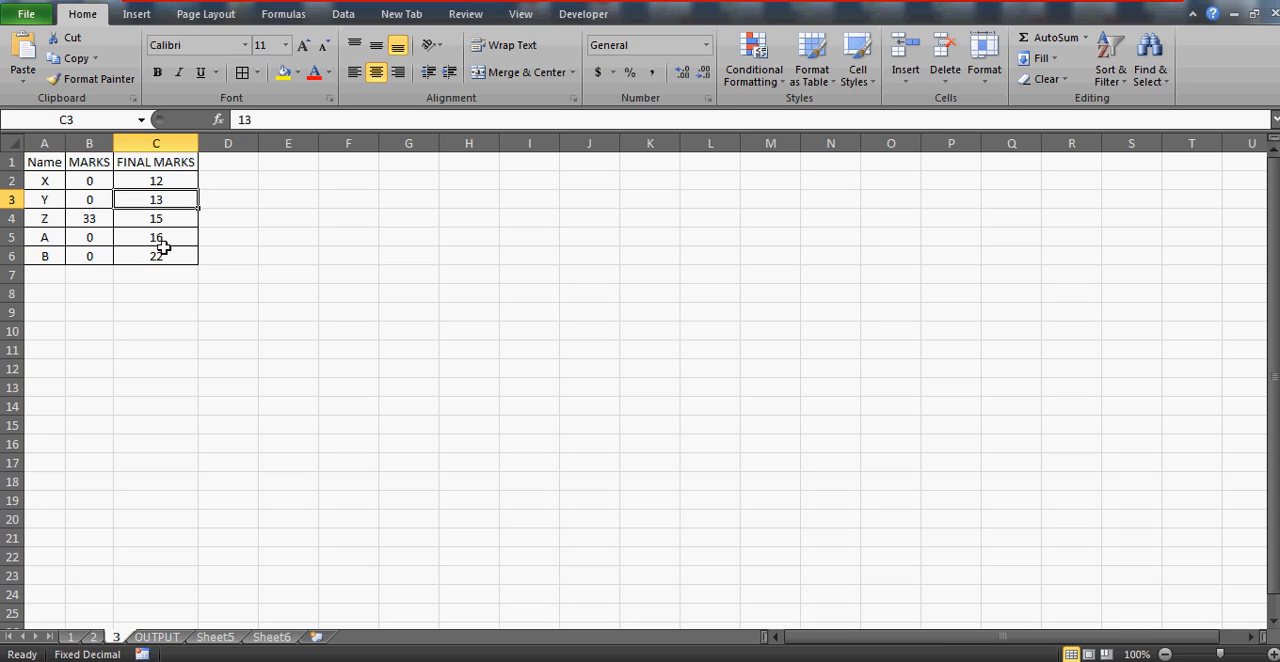
Select name Y's MARKS result on the OUTPUT sheet and enlarge the formula bar to show its whole formula
{"action": "left_click", "coordinate": [157, 637]}
{"action": "key", "text": "Right"}
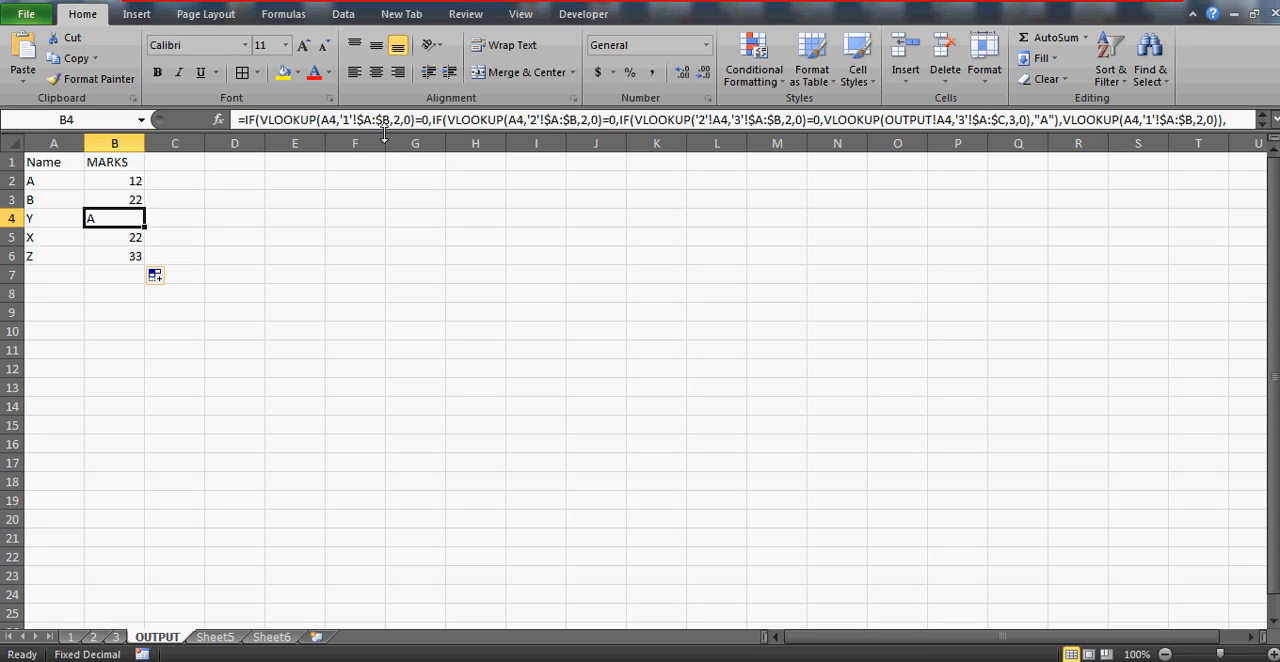
{"action": "left_click_drag", "start_coordinate": [384, 133], "coordinate": [386, 165]}
Recheck name Y's row on sheets 3, 2 and 1 and return to the OUTPUT sheet
{"action": "left_click", "coordinate": [115, 637]}
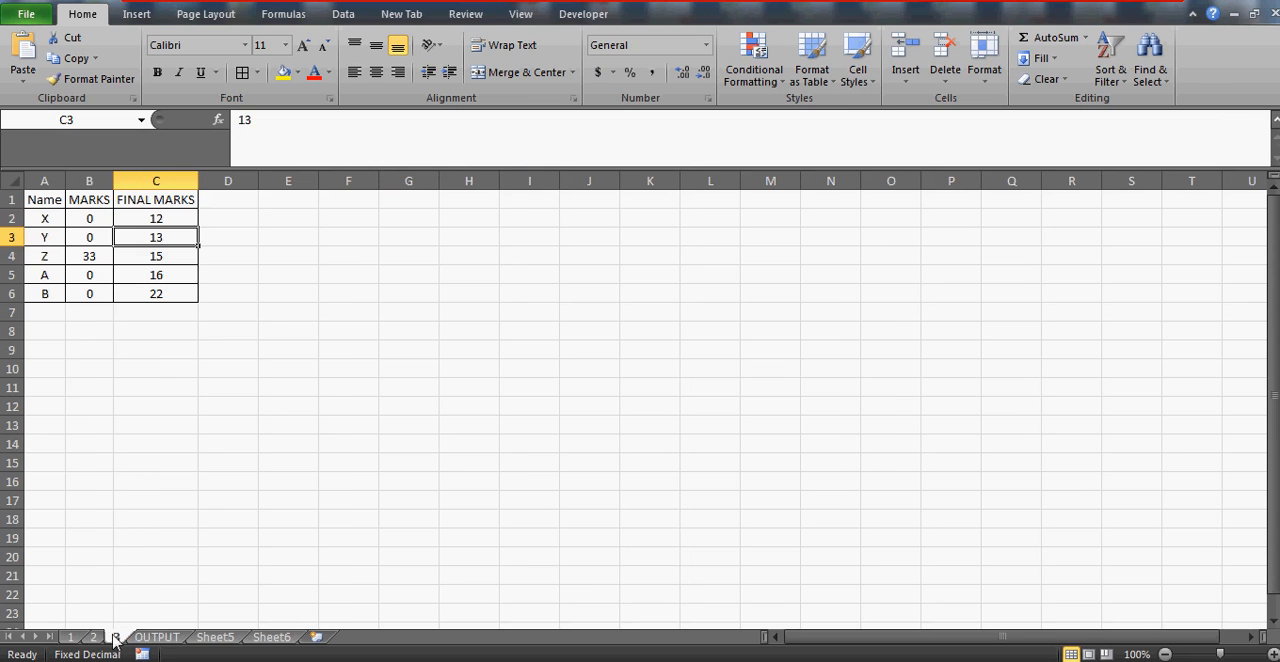
{"action": "left_click", "coordinate": [93, 637]}
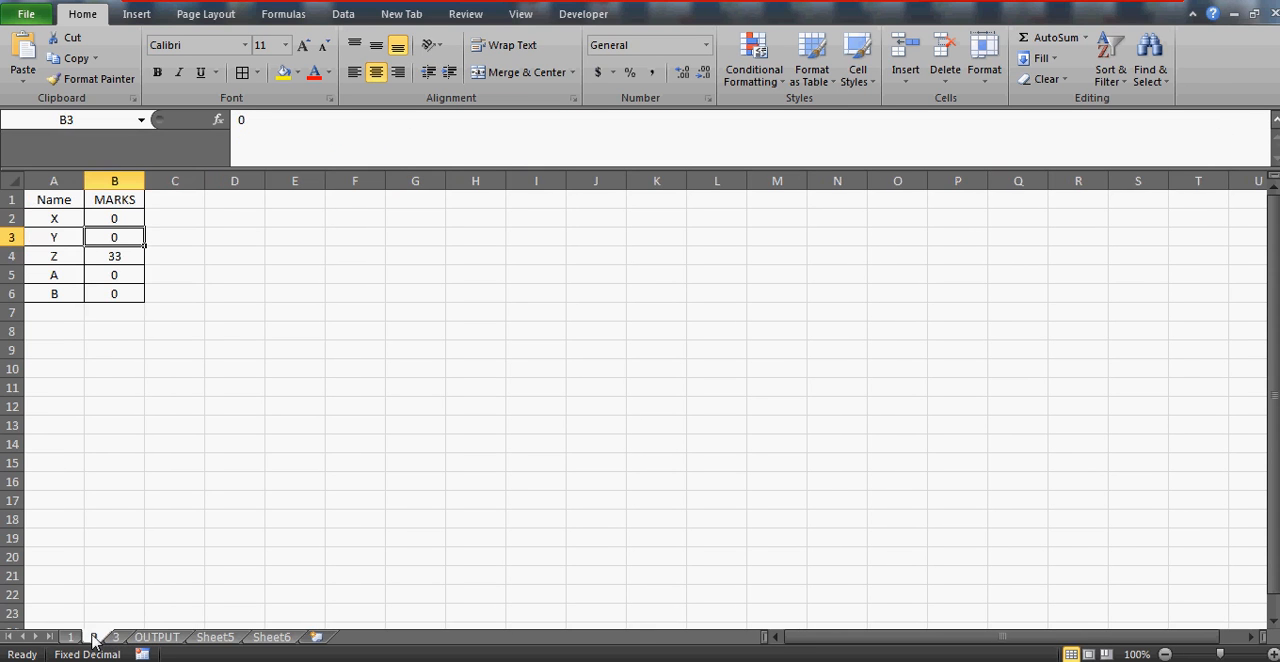
{"action": "left_click", "coordinate": [70, 637]}
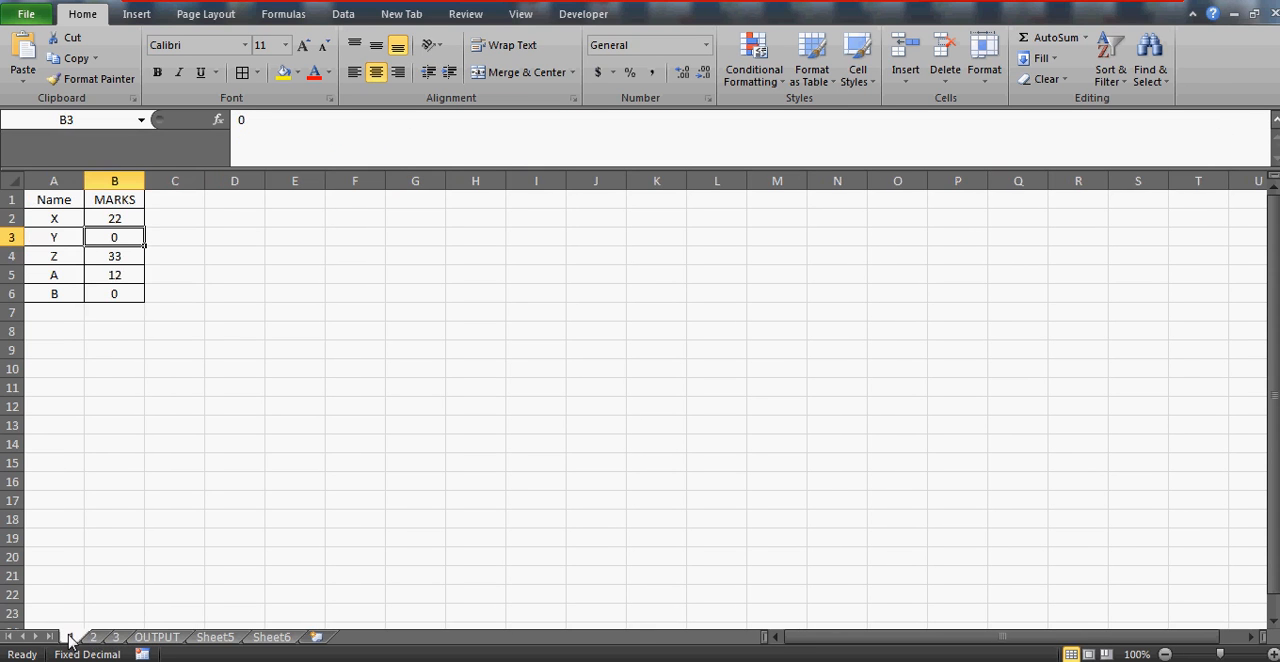
{"action": "left_click", "coordinate": [158, 638]}
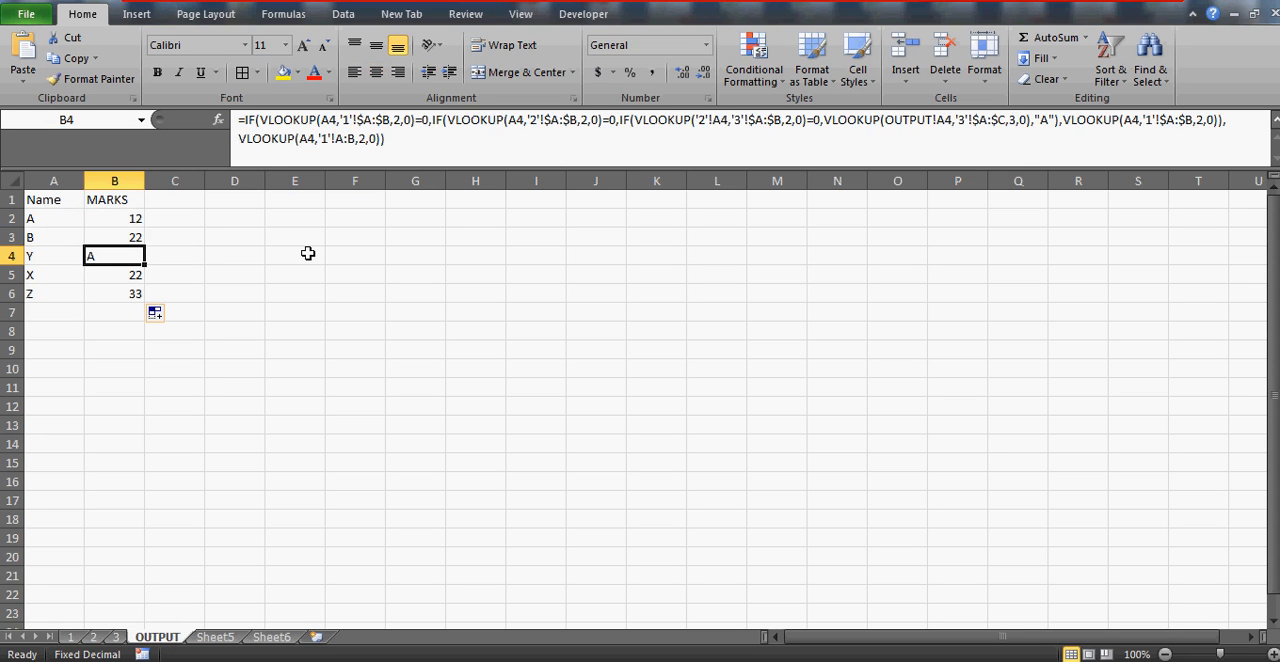
Compare the lookup values in B4's formula and remove the '2'! sheet prefix from A4 in the sheet 3 zero test
{"action": "left_click", "coordinate": [333, 119]}
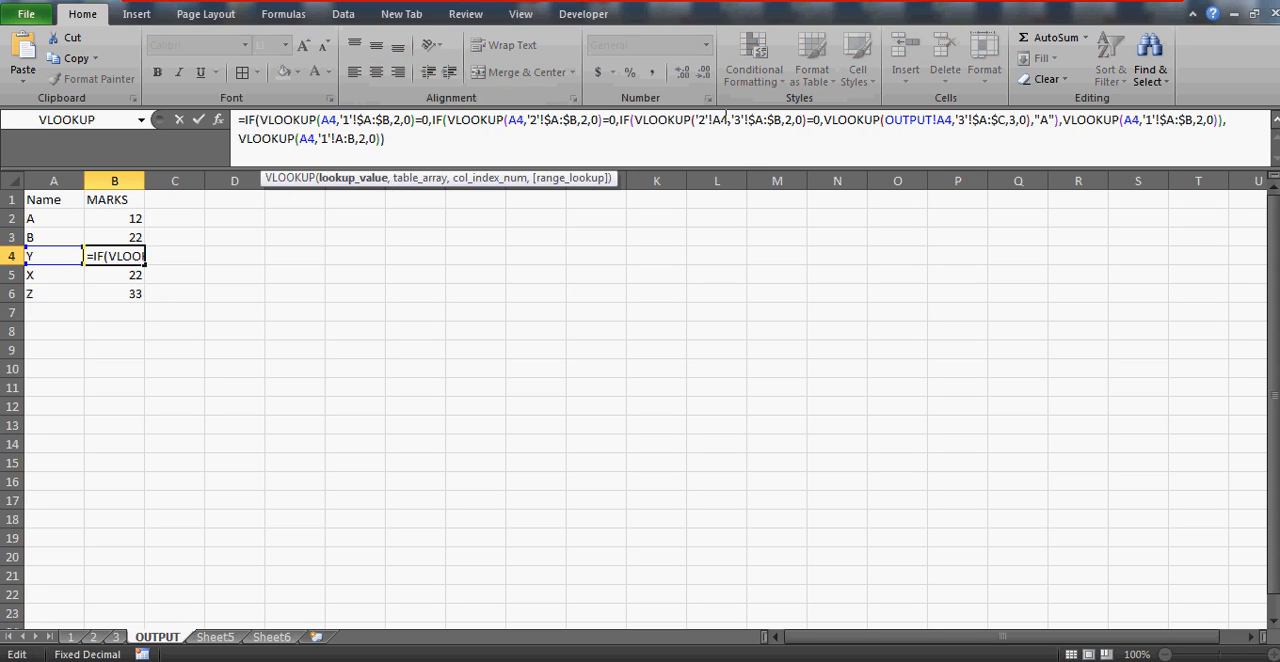
{"action": "left_click", "coordinate": [725, 124]}
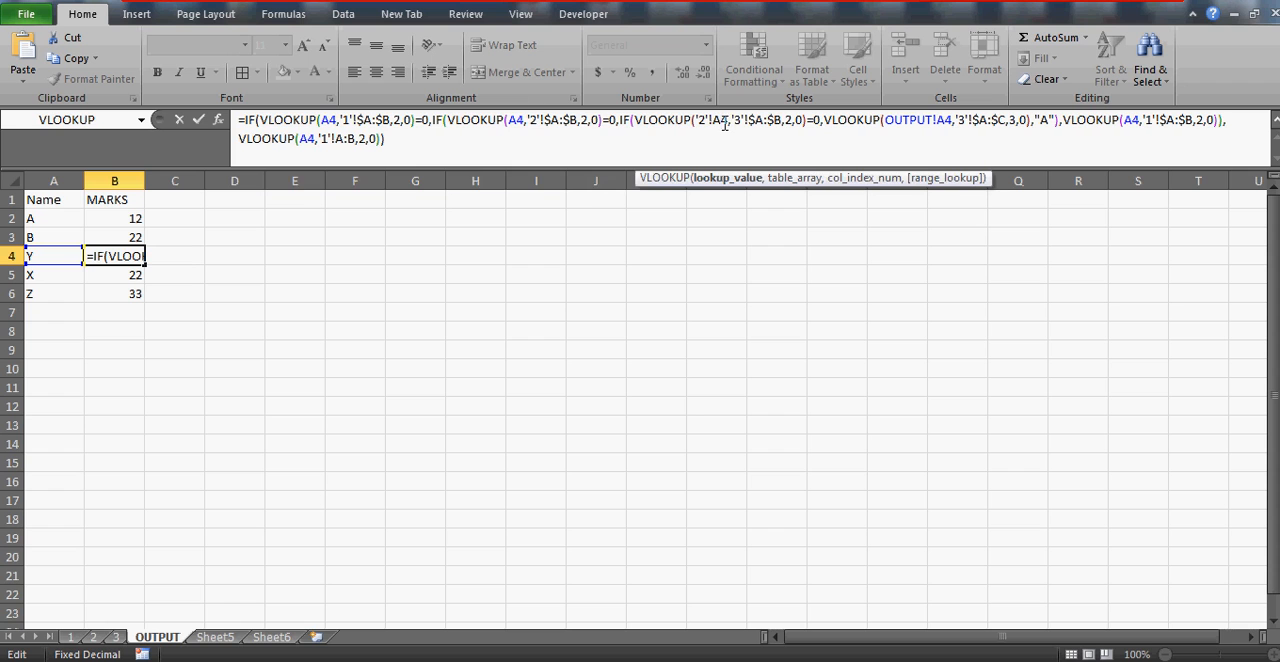
{"action": "left_click", "coordinate": [511, 120]}
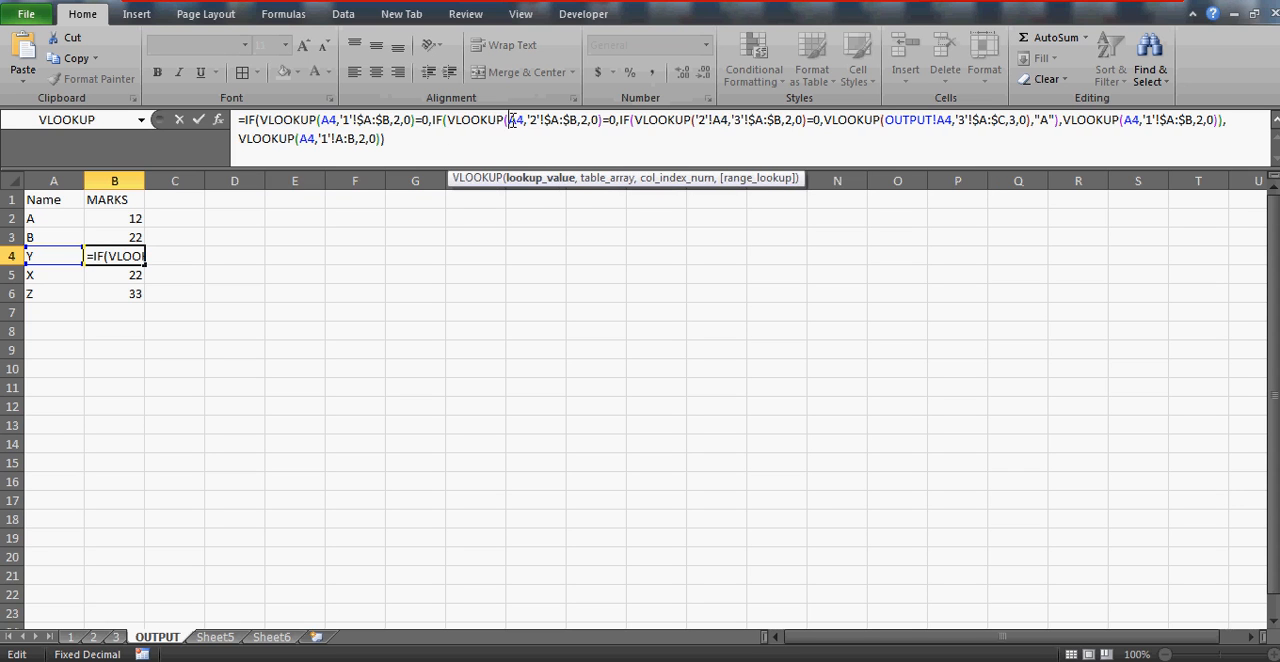
{"action": "left_click", "coordinate": [715, 121]}
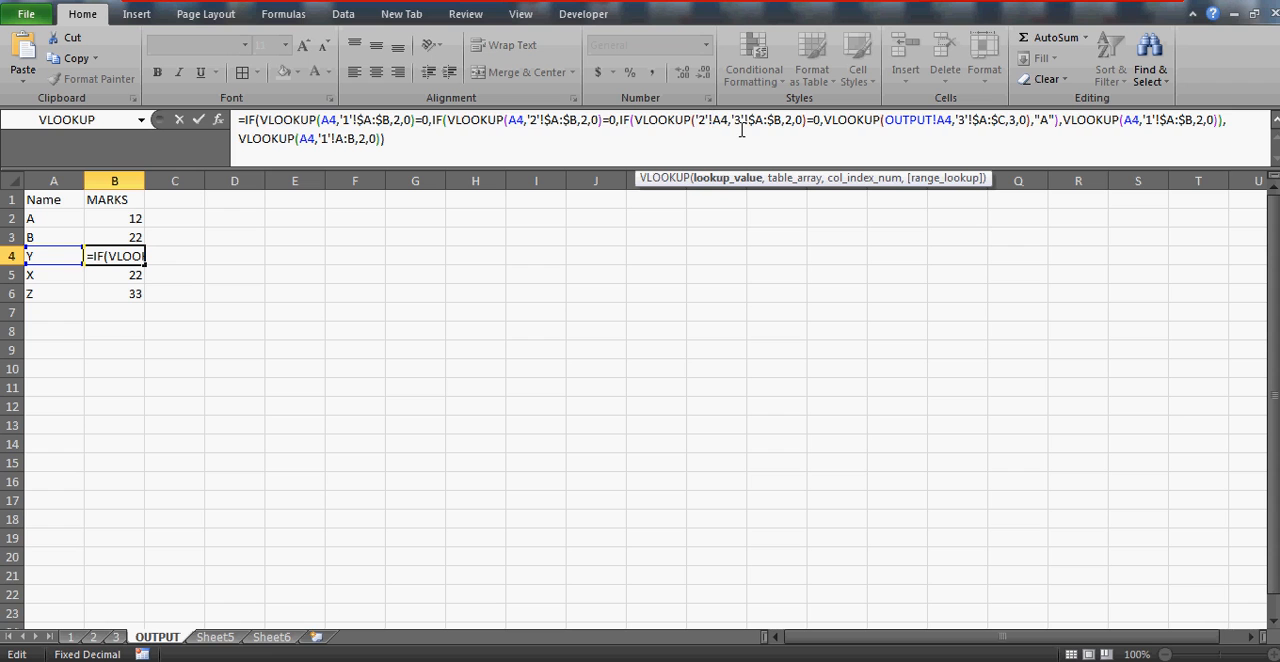
{"action": "key", "text": "BackSpace"}
{"action": "key", "text": "BackSpace"}
{"action": "key", "text": "BackSpace"}
{"action": "key", "text": "BackSpace"}
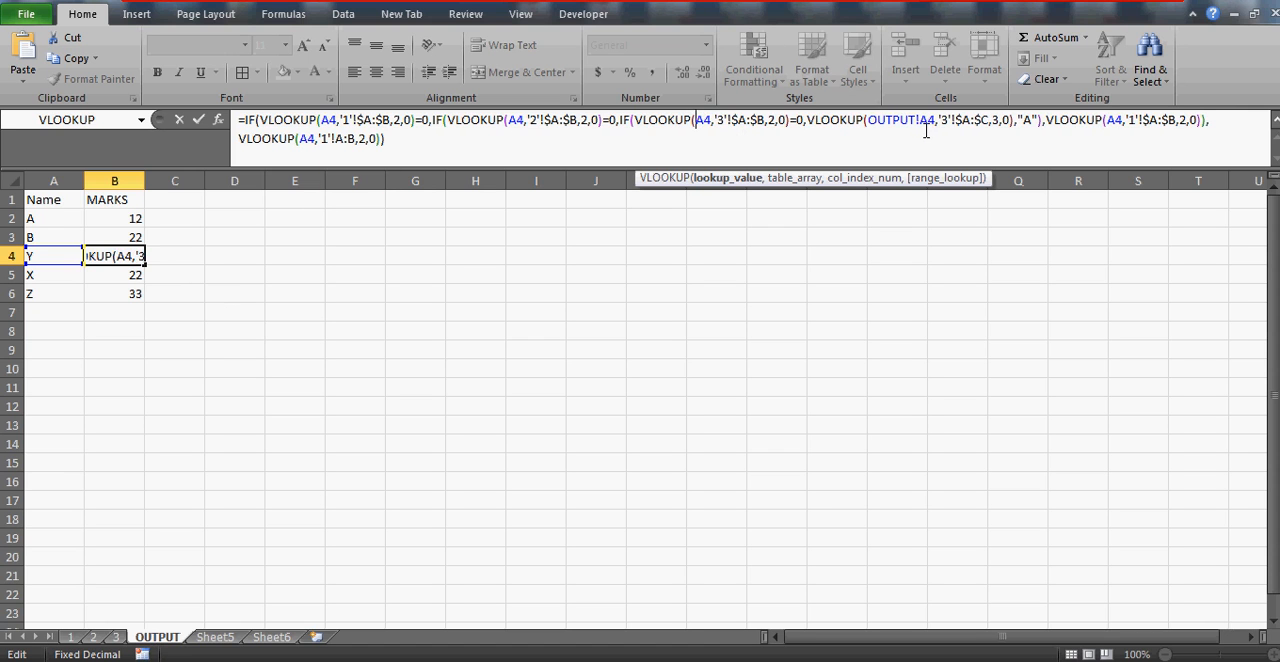
{"action": "key", "text": "Return"}
{"action": "key", "text": "Up"}
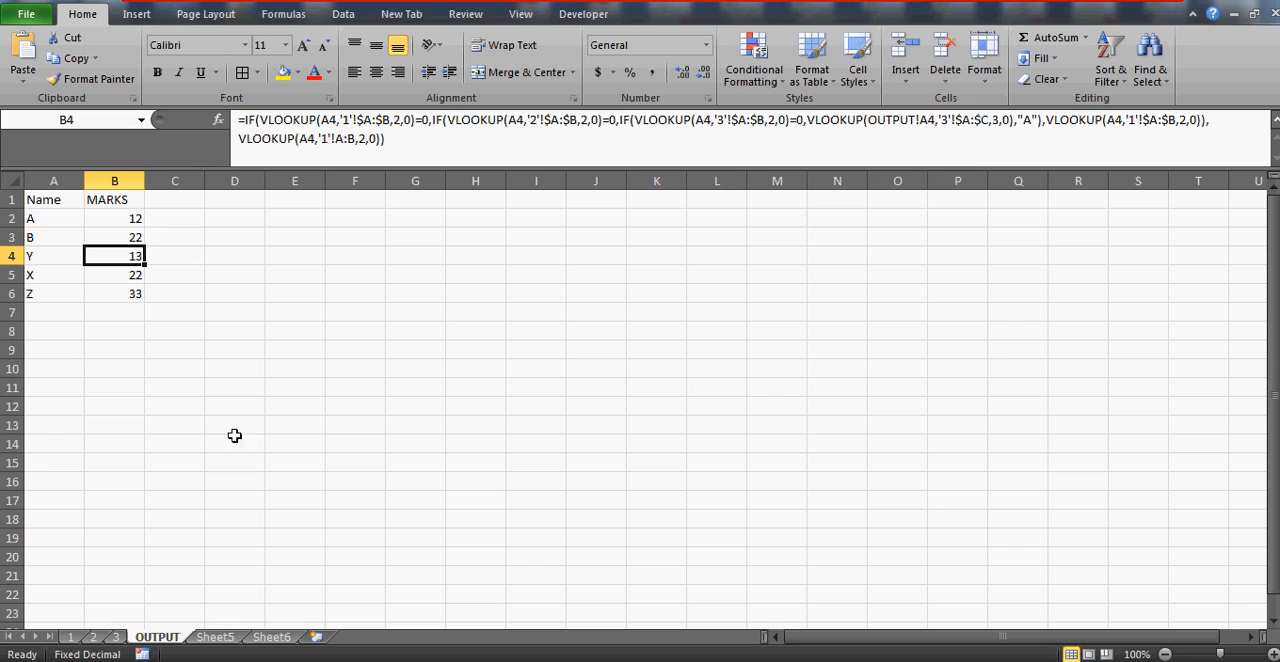
Remove the OUTPUT! prefix from the A4 lookup value in B4's FINAL MARKS lookup
{"action": "left_click", "coordinate": [920, 120]}
{"action": "key", "text": "BackSpace"}
{"action": "key", "text": "BackSpace"}
{"action": "key", "text": "BackSpace"}
{"action": "key", "text": "BackSpace"}
{"action": "key", "text": "BackSpace"}
{"action": "key", "text": "BackSpace"}
{"action": "key", "text": "BackSpace"}
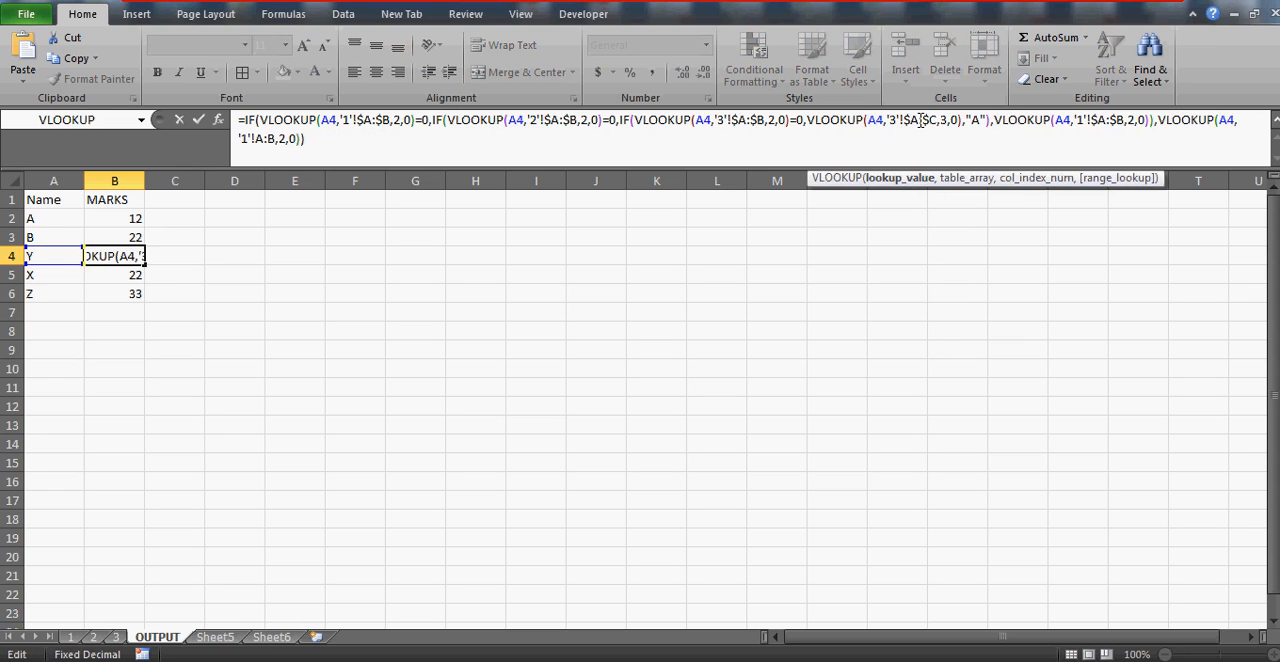
{"action": "key", "text": "Return"}
{"action": "key", "text": "Up"}
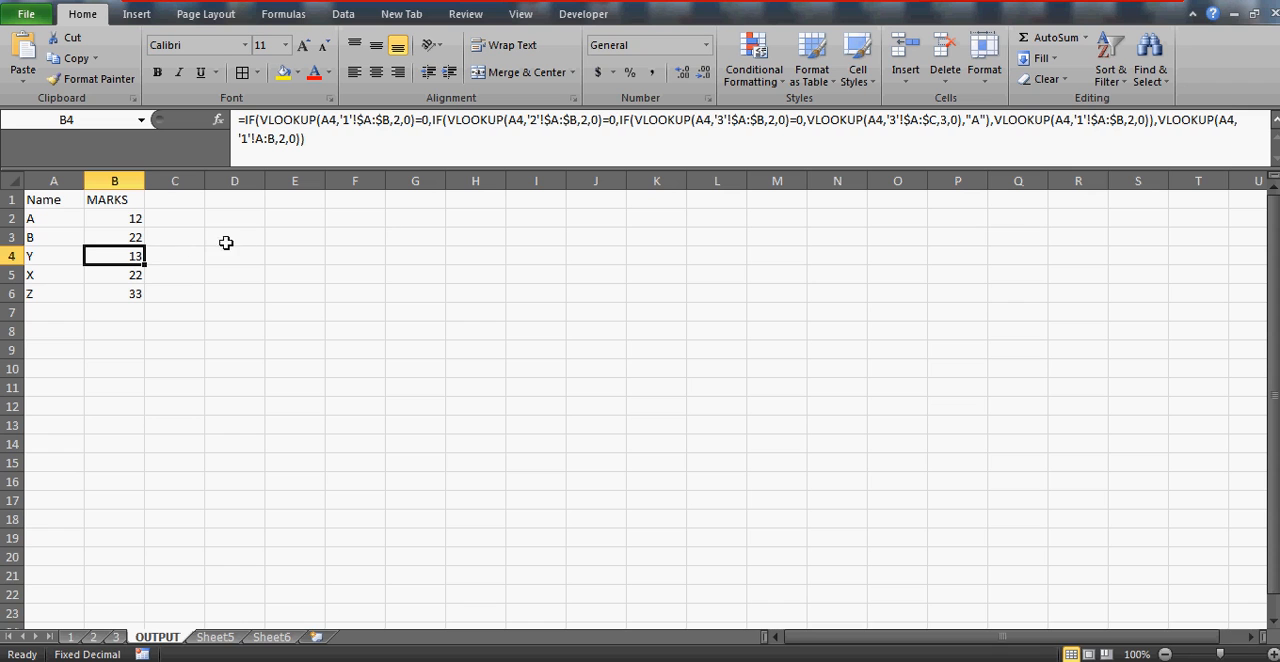
Fill the corrected B4 formula down through B6 and copy it up into B2:B3
{"action": "left_click_drag", "start_coordinate": [148, 264], "coordinate": [144, 296]}
{"action": "left_click", "coordinate": [135, 255]}
{"action": "key", "text": "ctrl+c"}
{"action": "key", "text": "Up"}
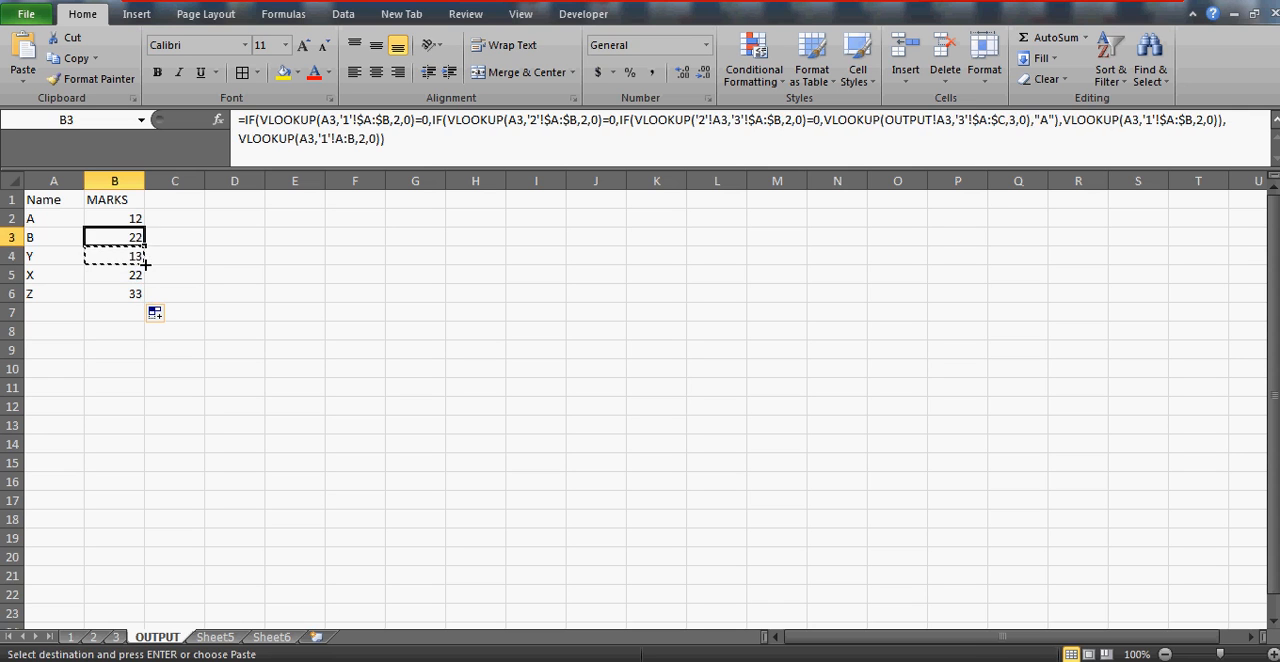
{"action": "key", "text": "Up"}
{"action": "key", "text": "shift+Down"}
{"action": "key", "text": "ctrl+v"}
{"action": "left_click", "coordinate": [143, 261]}
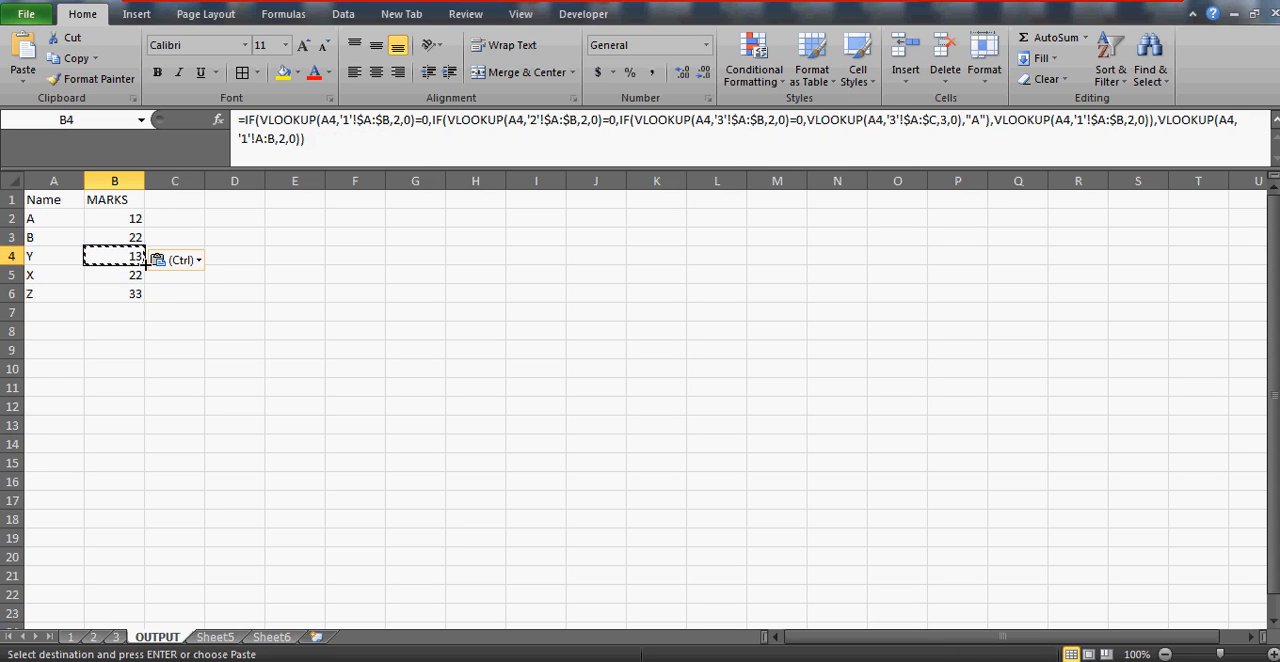
Move sheet 3 ahead of sheet 1 and set name Y's FINAL MARKS on sheet 3 to AJA
{"action": "left_click_drag", "start_coordinate": [116, 638], "coordinate": [61, 243]}
{"action": "left_click", "coordinate": [61, 243]}
{"action": "key", "text": "Right"}
{"action": "key", "text": "Right"}
{"action": "key", "text": "Left"}
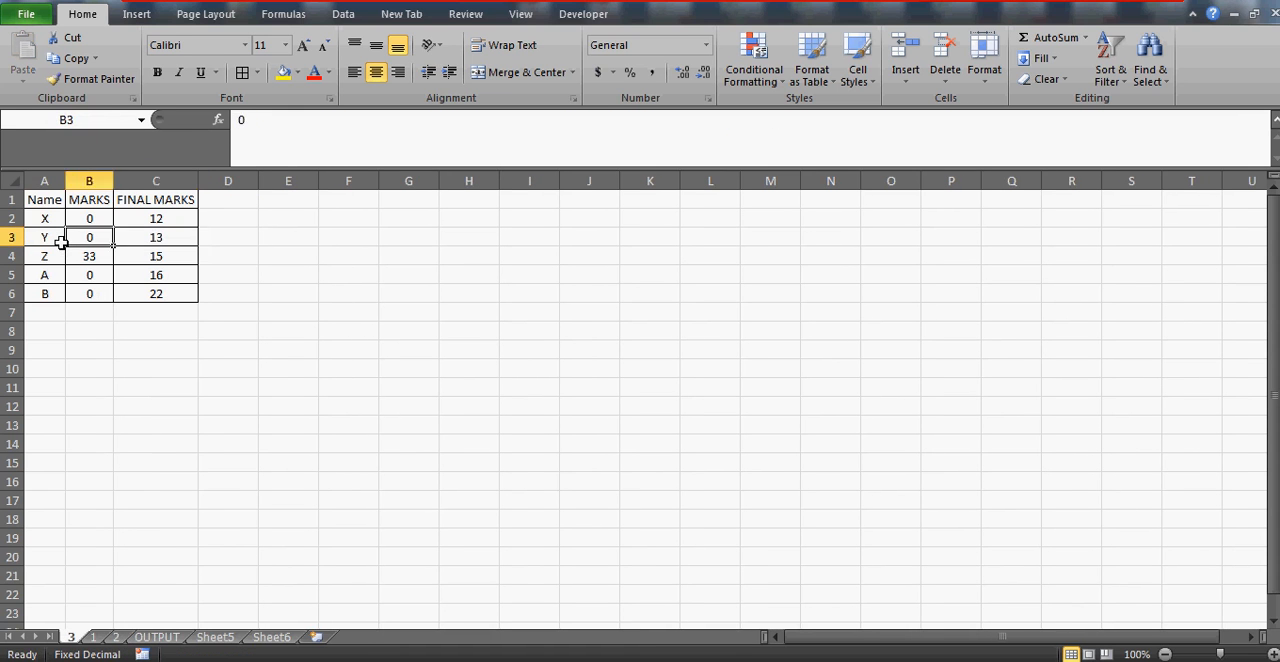
{"action": "key", "text": "Right"}
{"action": "key", "text": "Right"}
{"action": "key", "text": "Left"}
{"action": "type", "text": "AJA"}
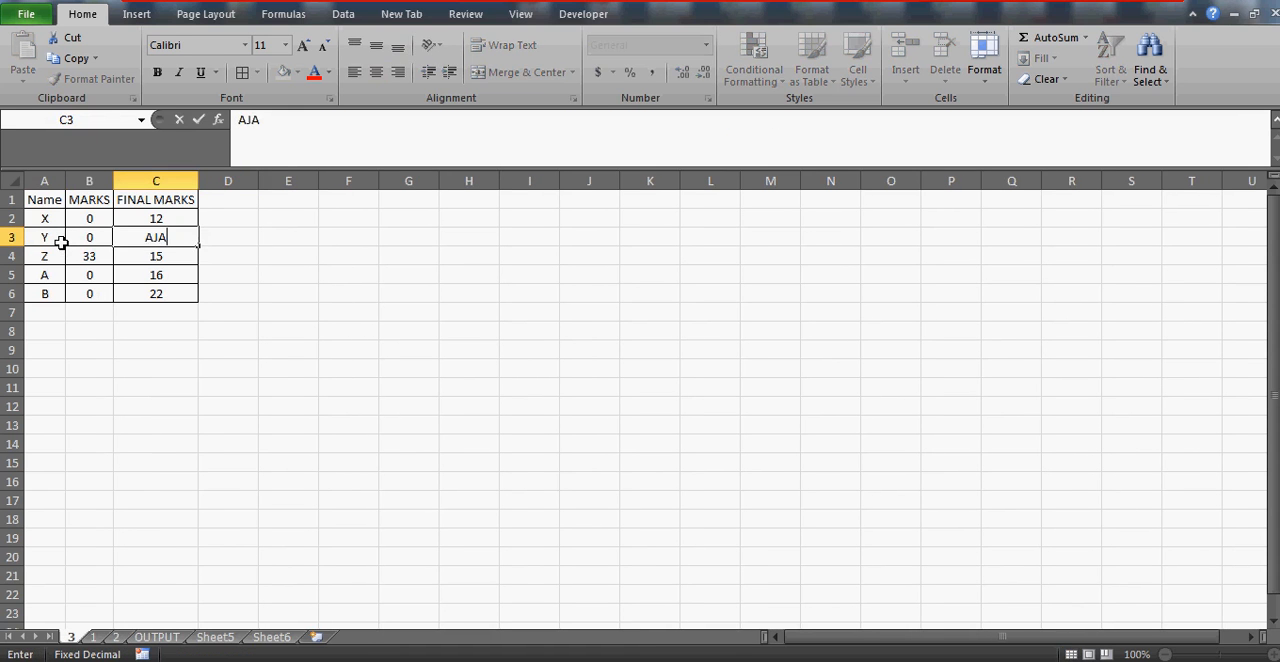
{"action": "key", "text": "Return"}
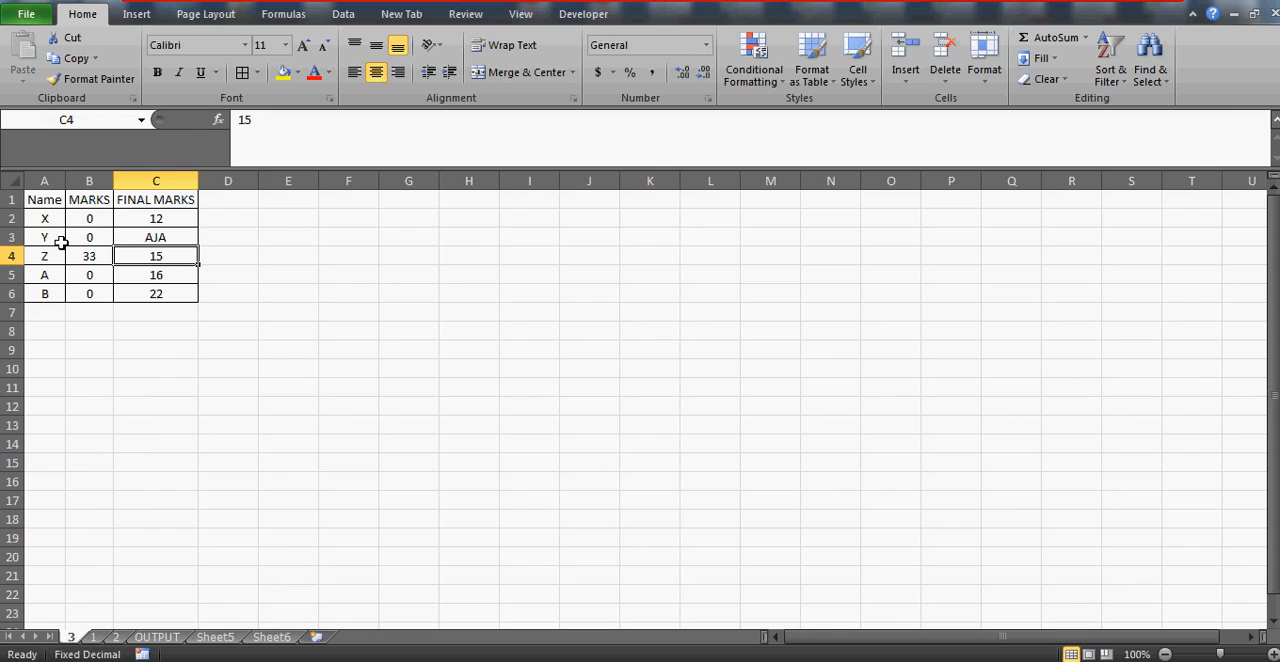
Review the OUTPUT sheet's MARKS results for names Y, X and Z
{"action": "left_click", "coordinate": [157, 637]}
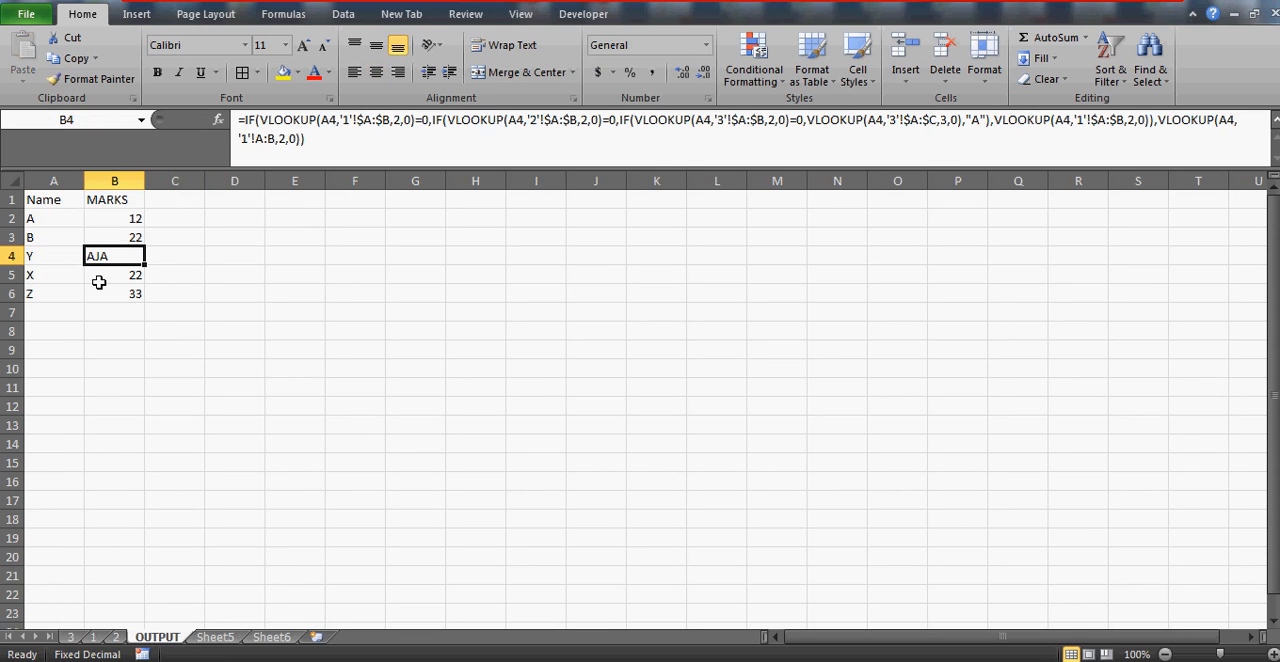
{"action": "left_click", "coordinate": [100, 276]}
{"action": "left_click", "coordinate": [99, 290]}
{"action": "left_click", "coordinate": [99, 280]}
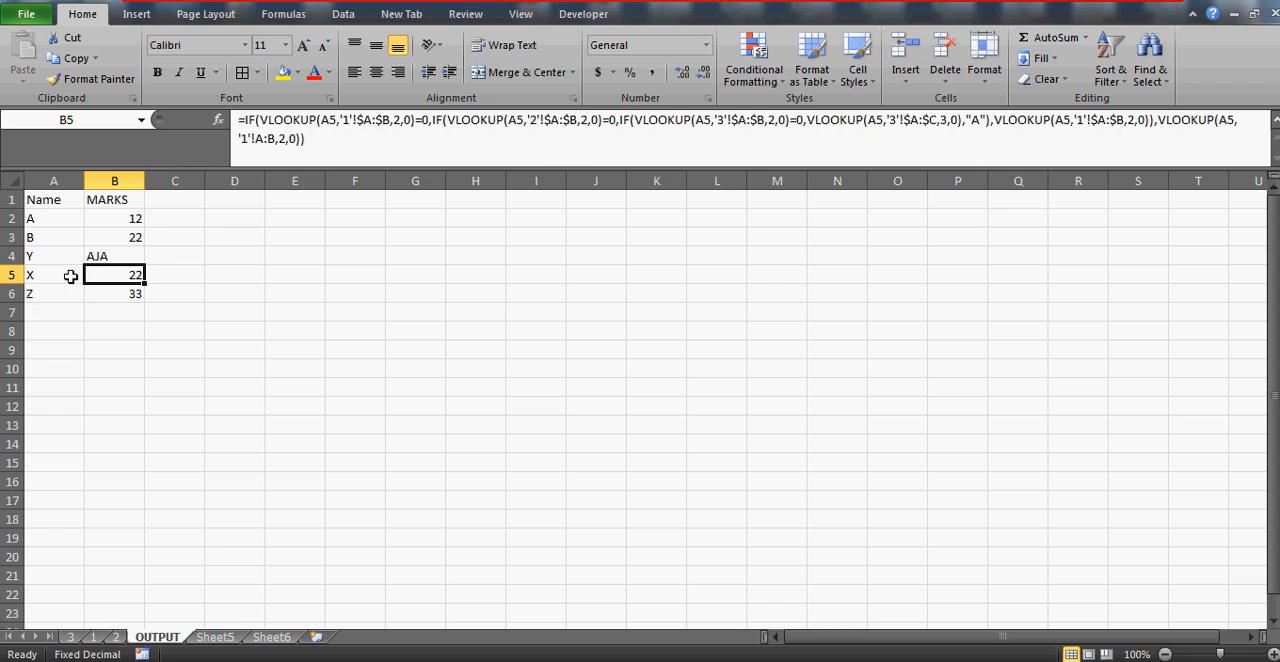
{"action": "left_click_drag", "start_coordinate": [70, 276], "coordinate": [163, 583]}
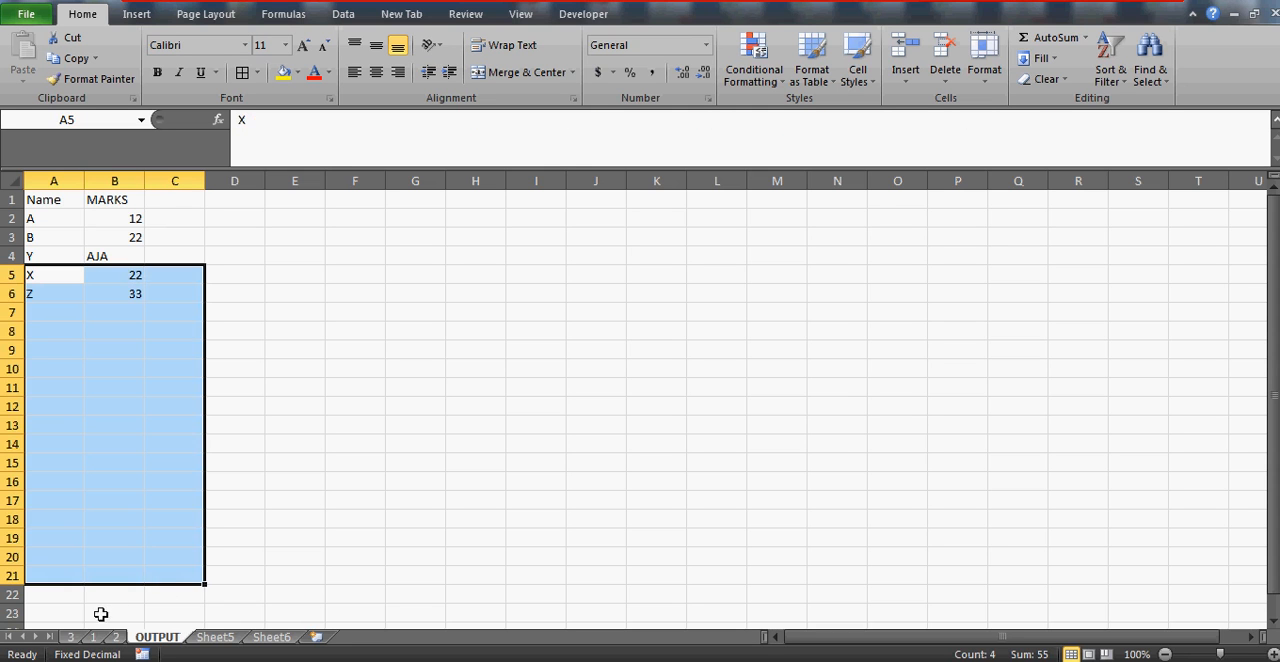
Check name X's MARKS value on sheet 3
{"action": "left_click", "coordinate": [70, 638]}
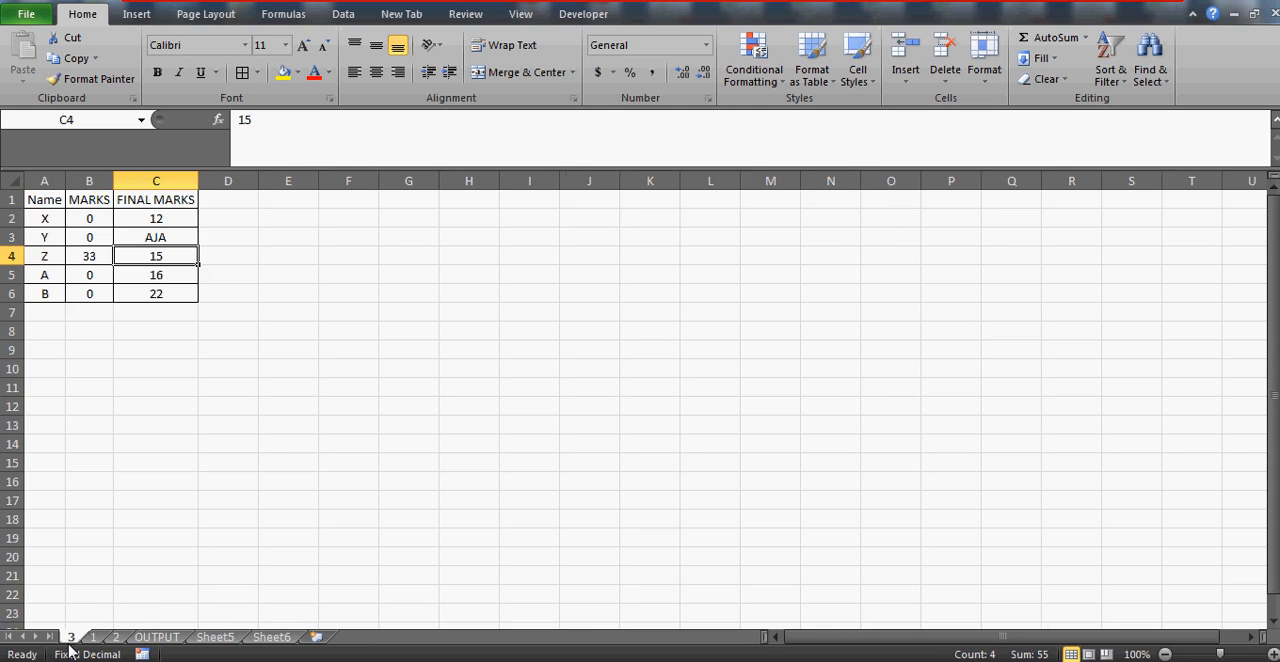
{"action": "left_click", "coordinate": [47, 236]}
{"action": "key", "text": "Up"}
{"action": "key", "text": "Up"}
{"action": "key", "text": "Right"}
{"action": "key", "text": "Down"}
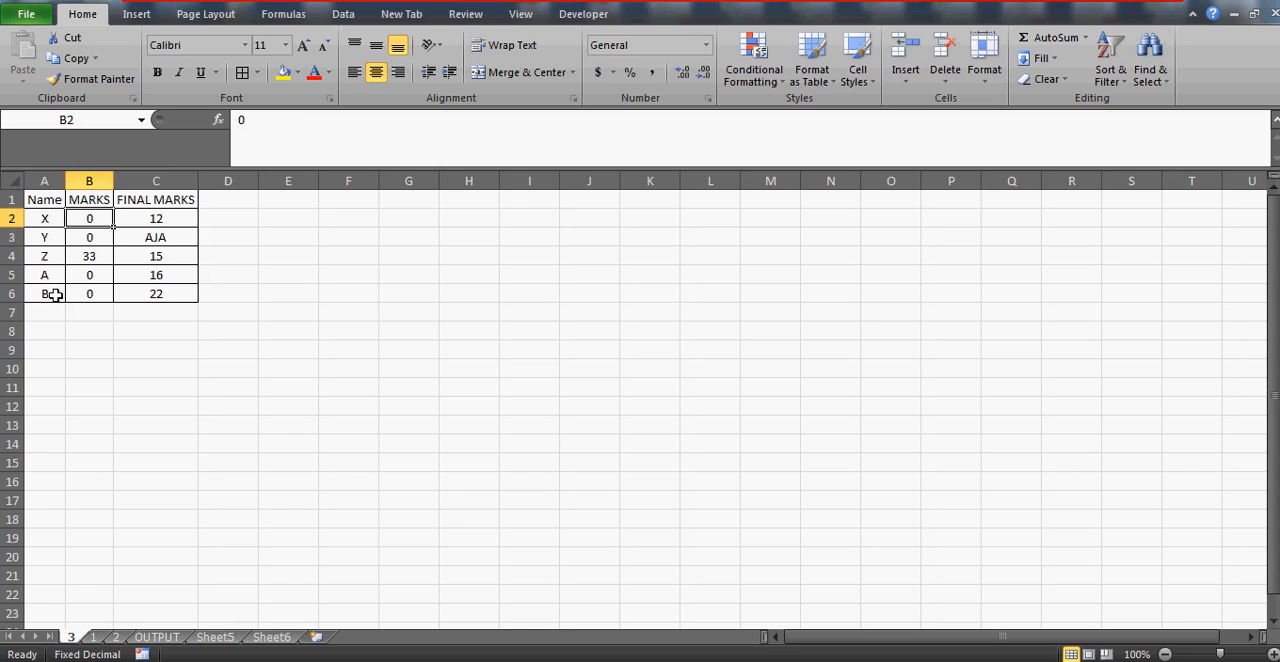
Restore the sheet order to 1, 2, 3 and select name X on sheet 1
{"action": "left_click_drag", "start_coordinate": [100, 641], "coordinate": [64, 638]}
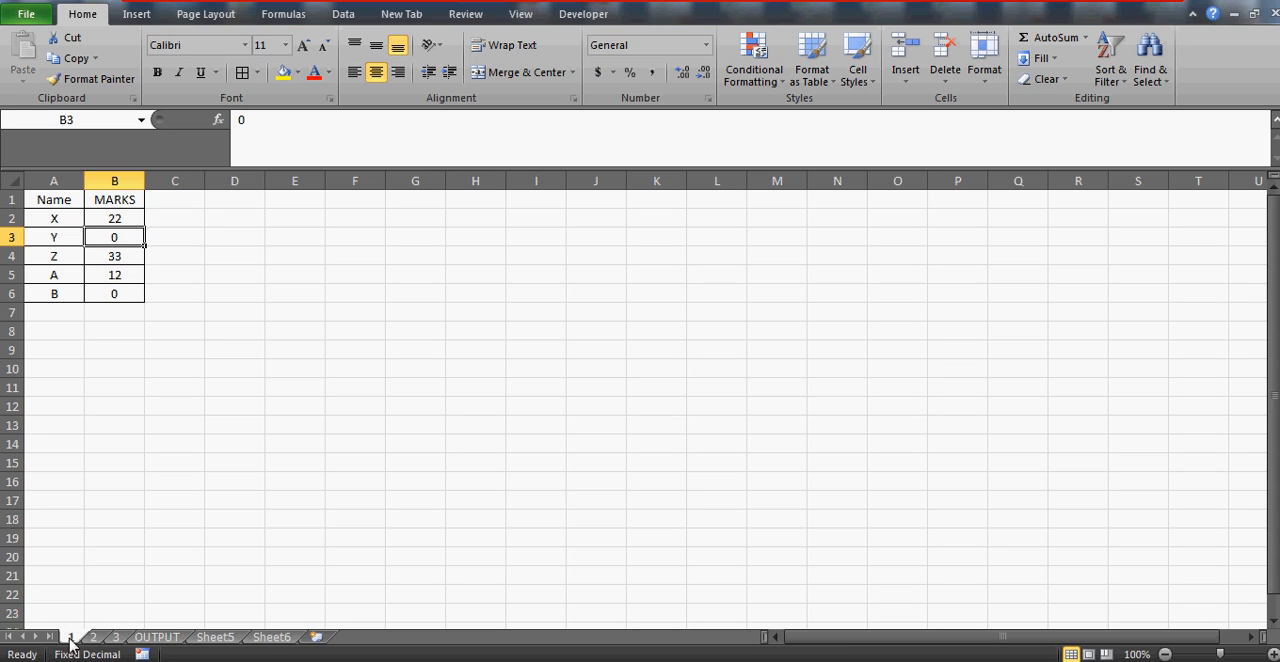
{"action": "left_click", "coordinate": [50, 212]}
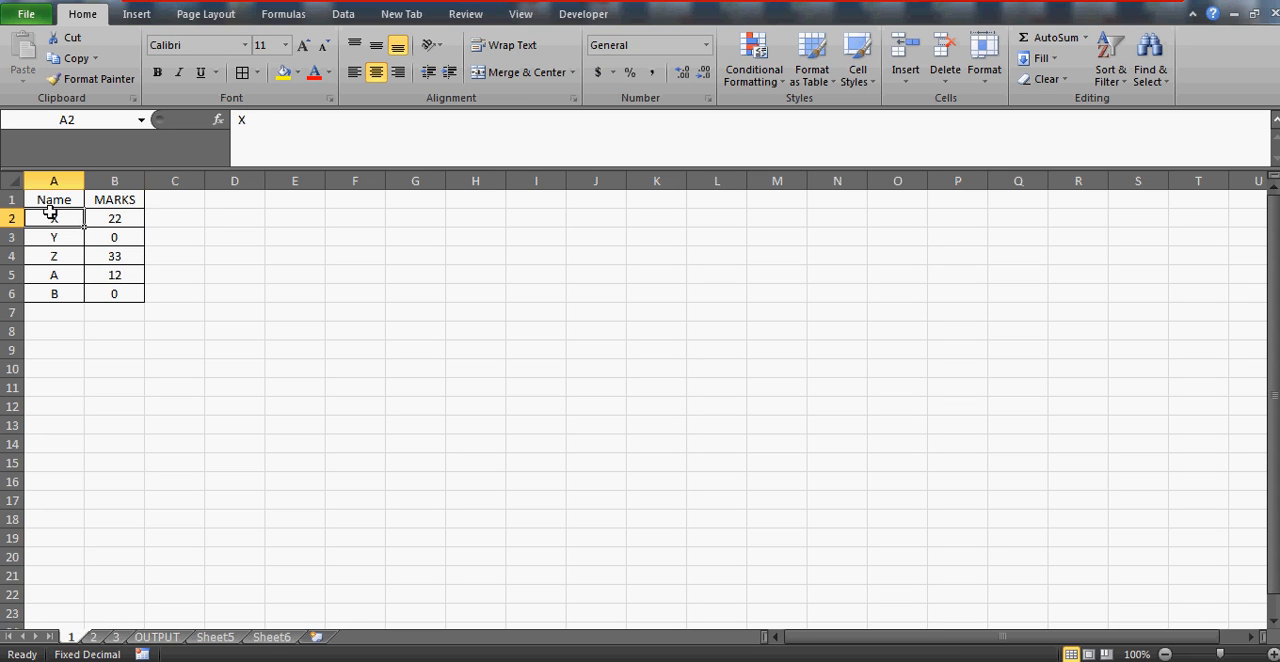
Compare name X's MARKS on sheet 1 with the OUTPUT sheet, and check name Z's result there
{"action": "key", "text": "Right"}
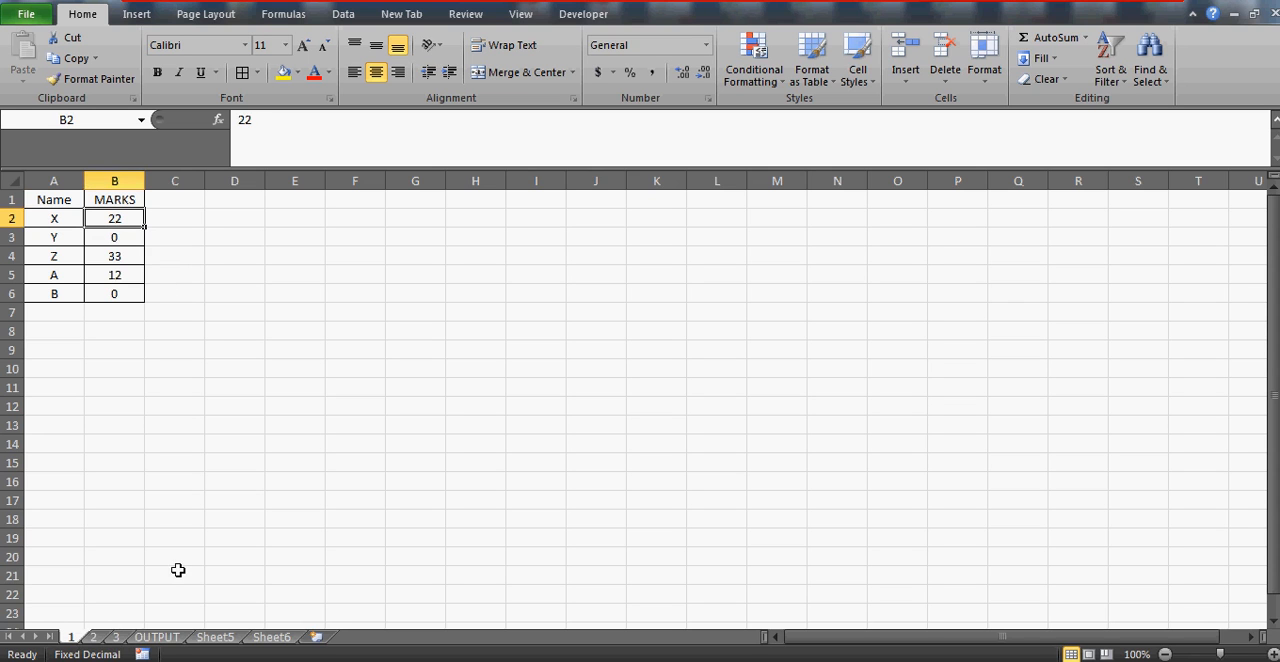
{"action": "left_click", "coordinate": [160, 637]}
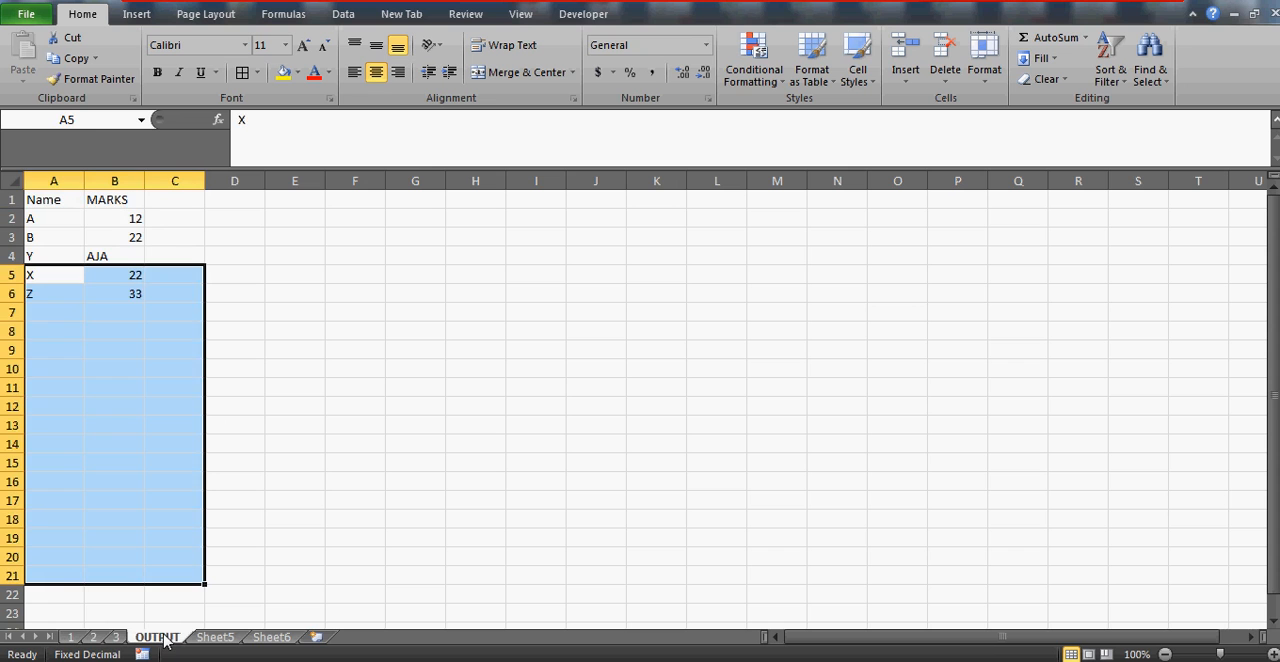
{"action": "left_click", "coordinate": [127, 283]}
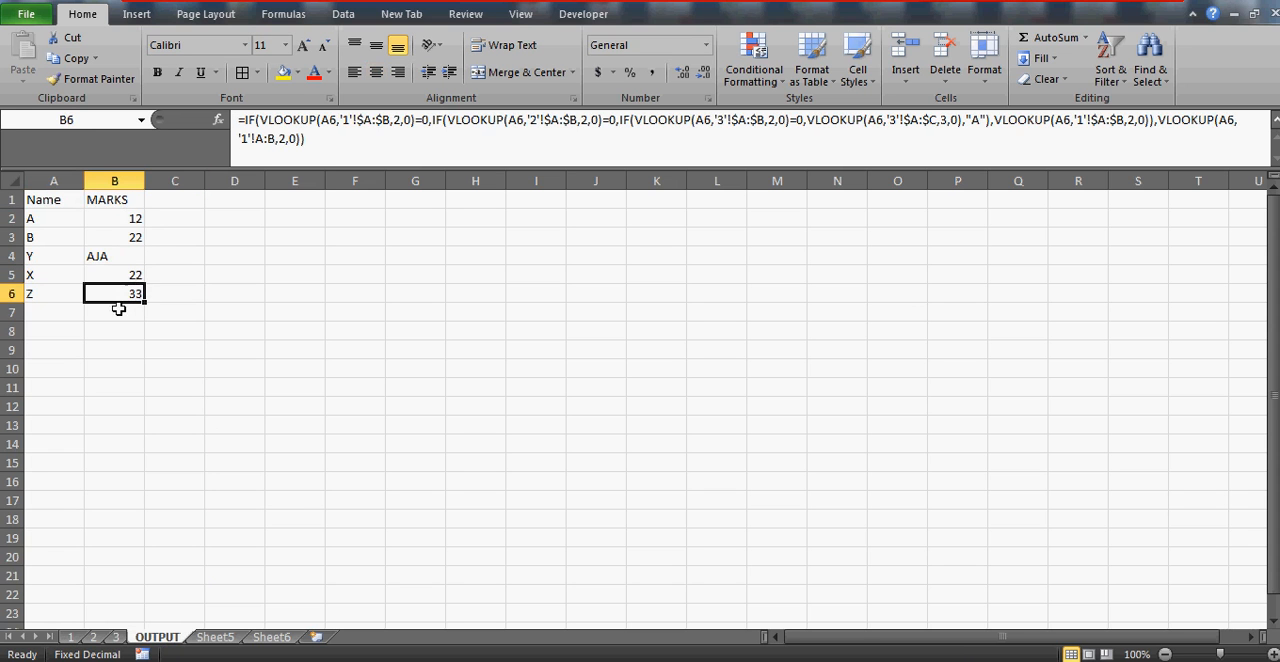
Set name Z's MARKS on sheet 1 to 0 and return to the OUTPUT sheet to check Z's result
{"action": "left_click", "coordinate": [70, 637]}
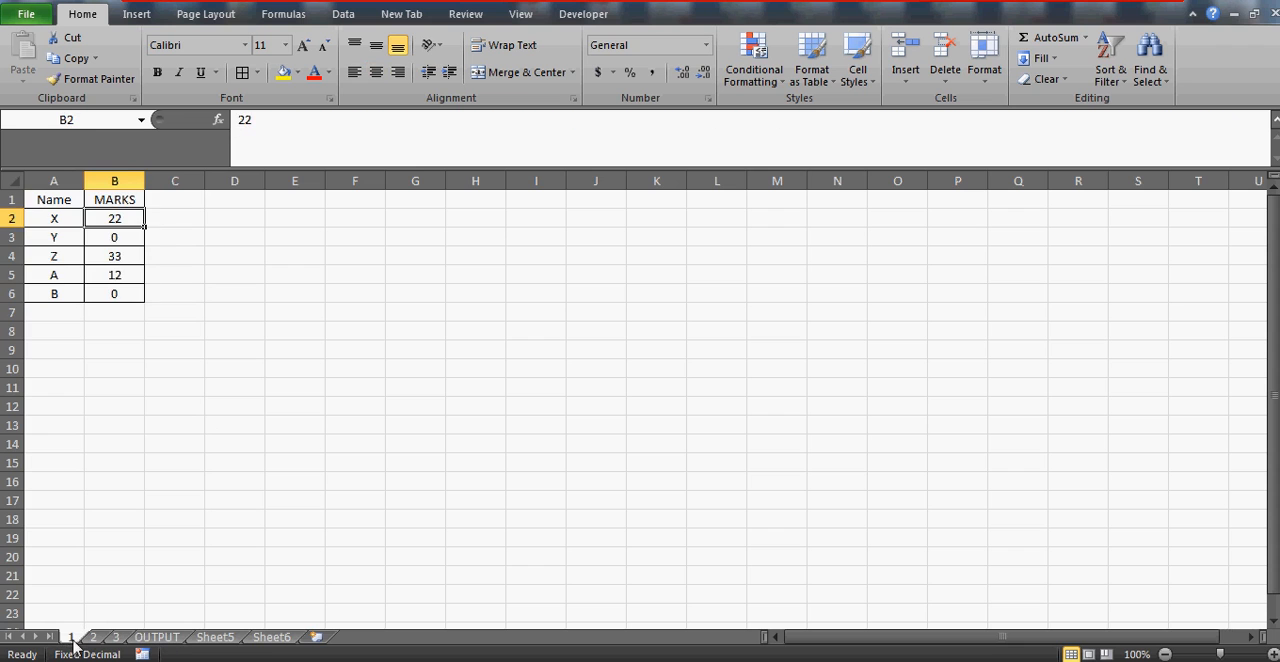
{"action": "left_click", "coordinate": [54, 256]}
{"action": "key", "text": "Right"}
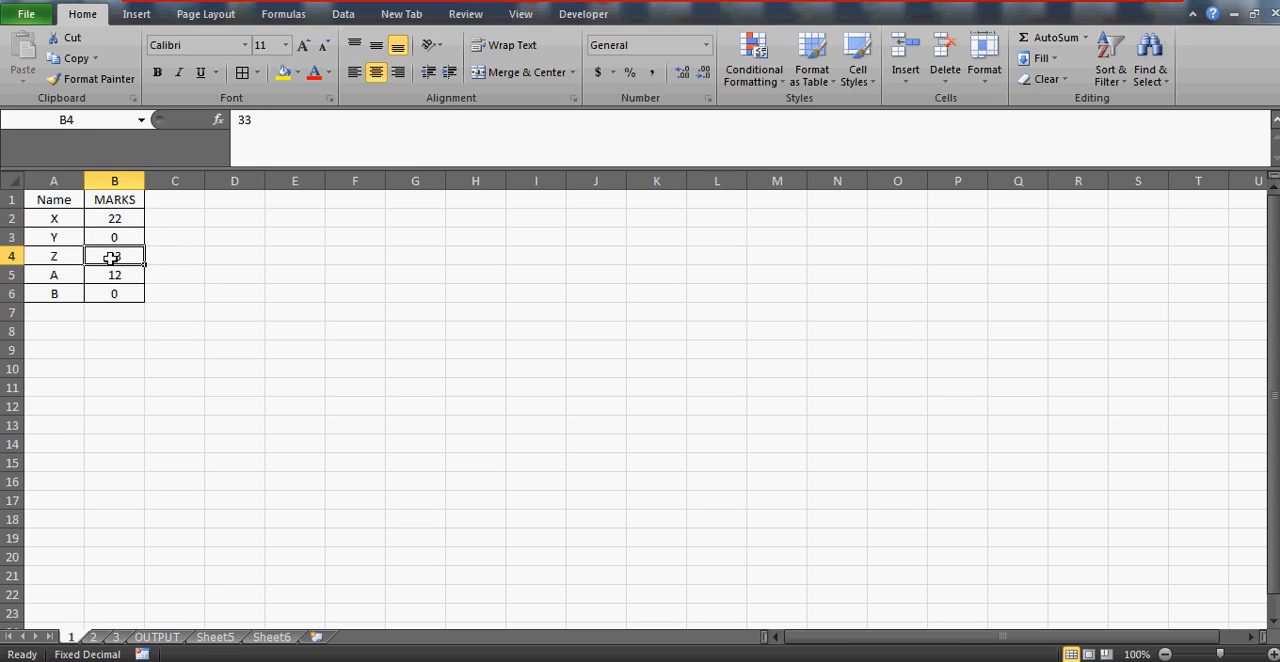
{"action": "type", "text": "0"}
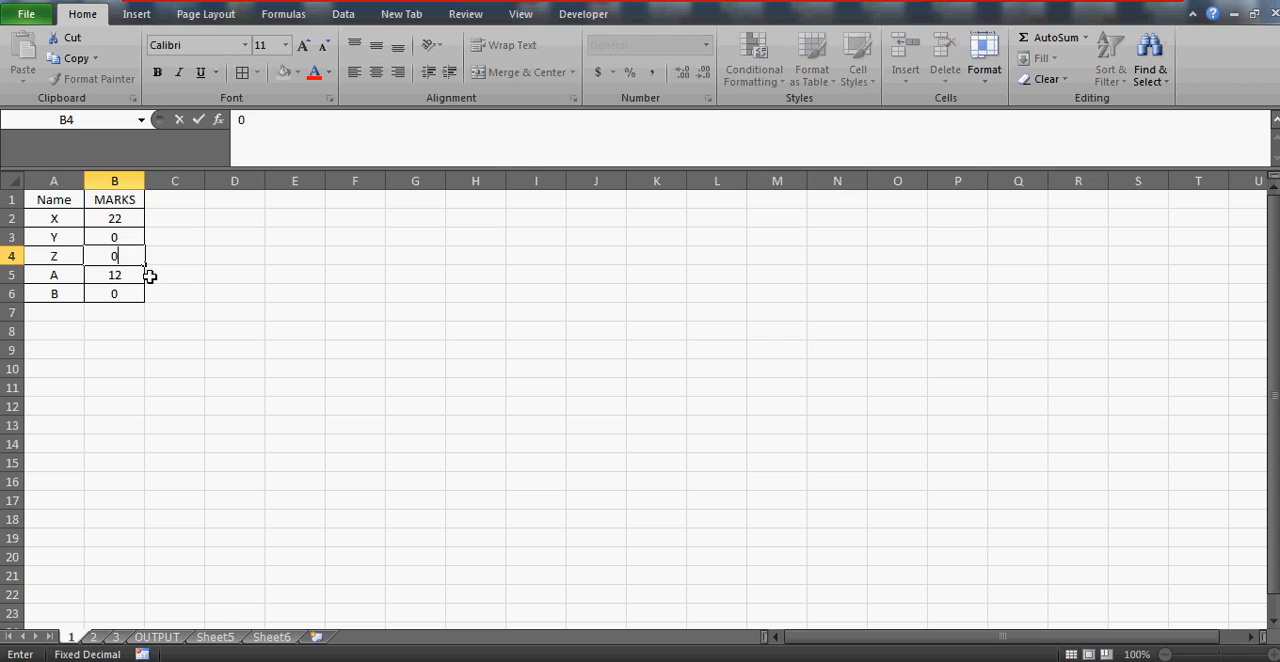
{"action": "key", "text": "Return"}
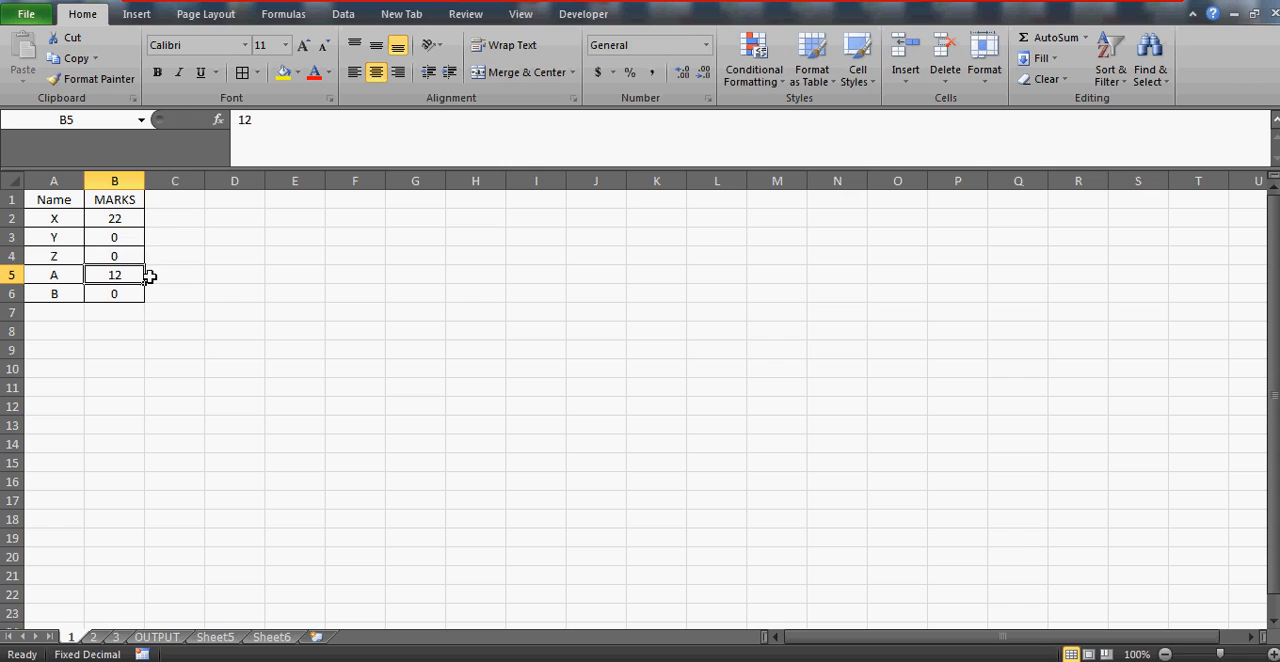
{"action": "left_click", "coordinate": [157, 637]}
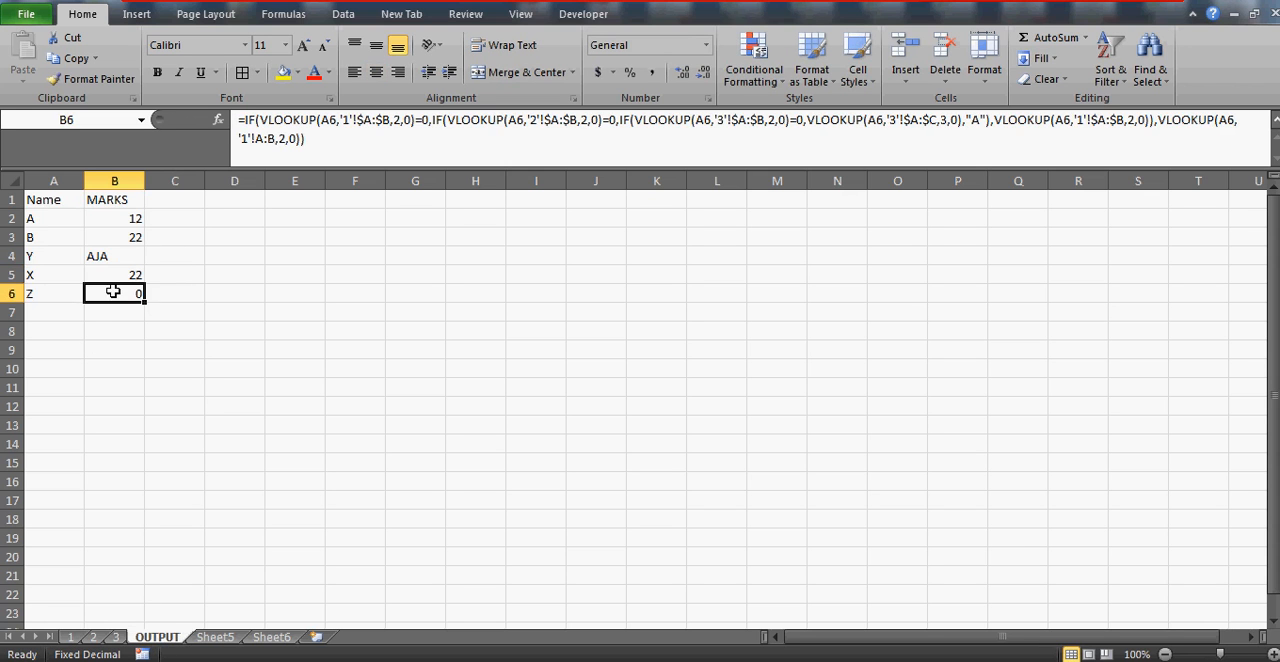
Check name Z's MARKS values on sheets 1 and 2
{"action": "left_click", "coordinate": [71, 637]}
{"action": "left_click", "coordinate": [45, 255]}
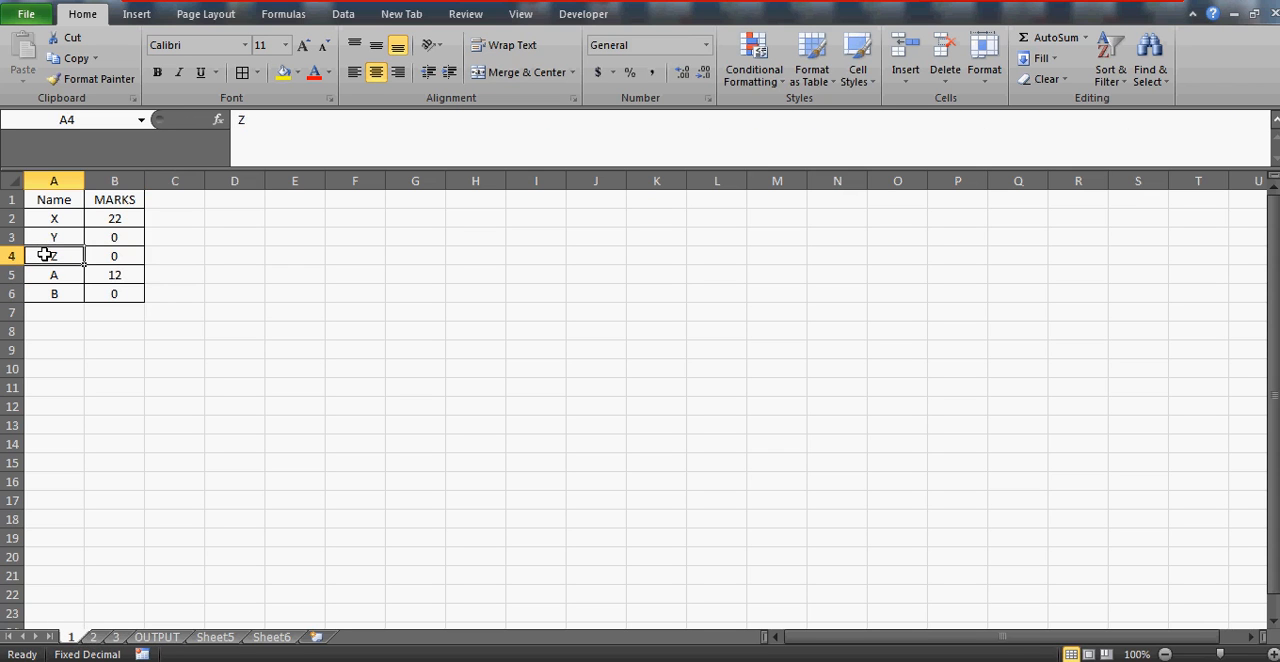
{"action": "left_click", "coordinate": [103, 254]}
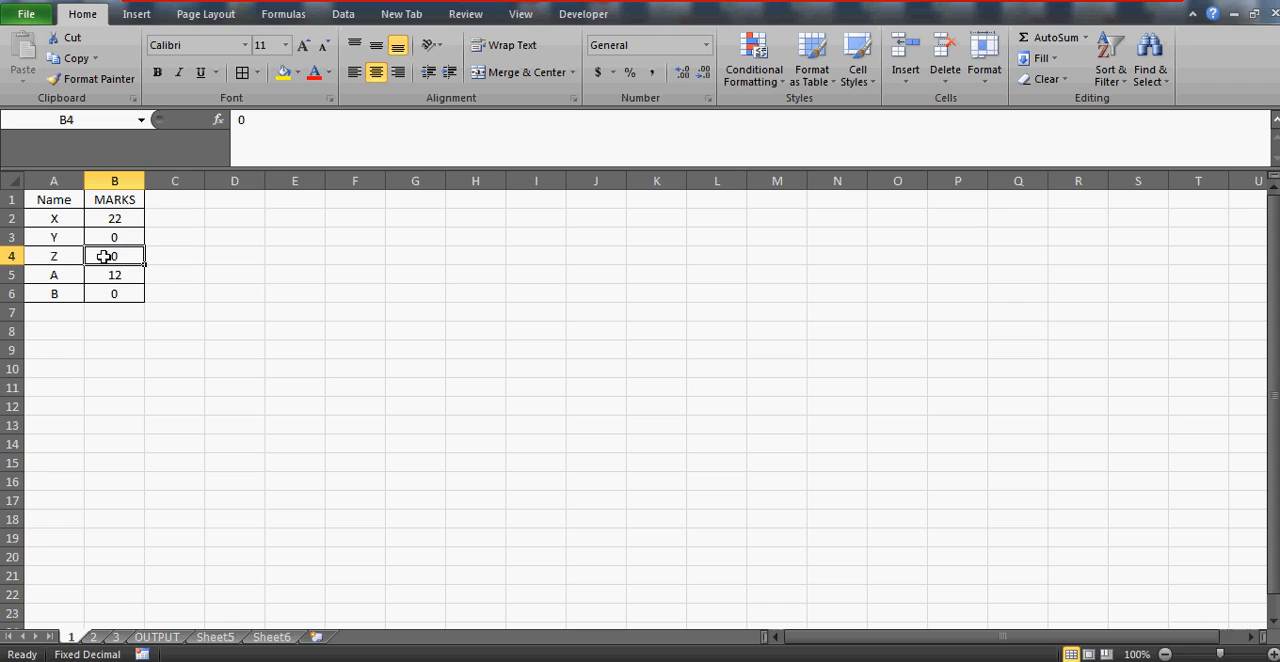
{"action": "left_click", "coordinate": [103, 637]}
{"action": "left_click", "coordinate": [52, 256]}
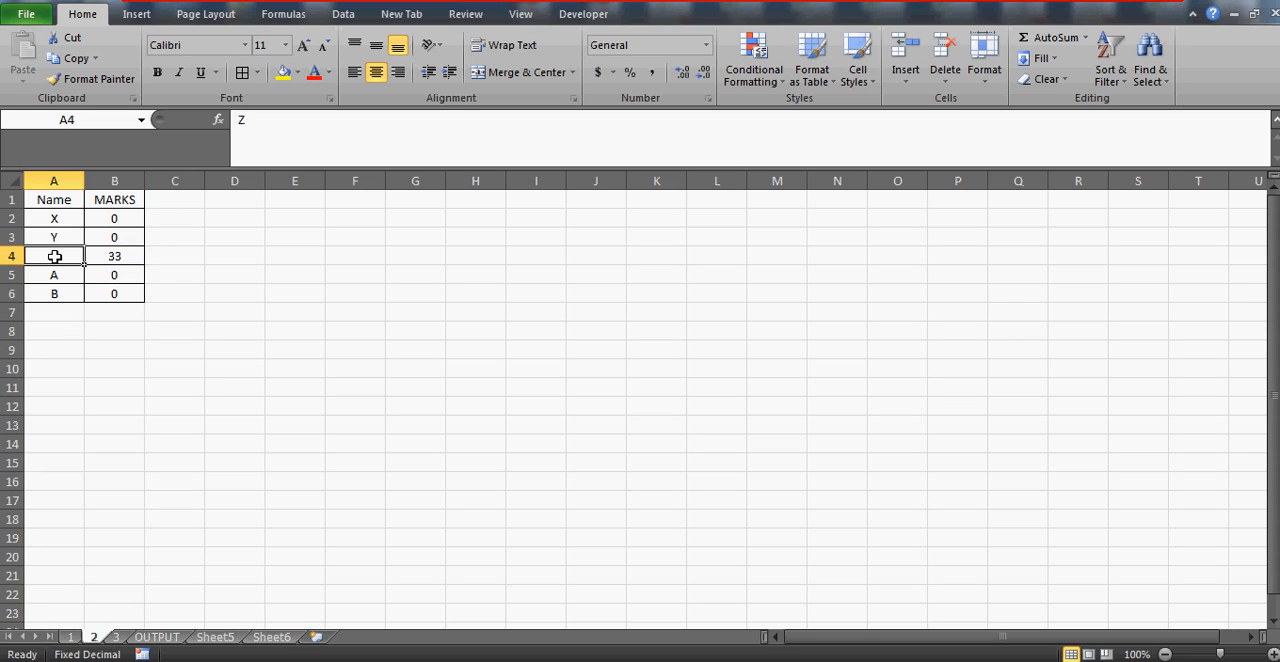
{"action": "key", "text": "Right"}
{"action": "left_click", "coordinate": [55, 257]}
{"action": "key", "text": "Right"}
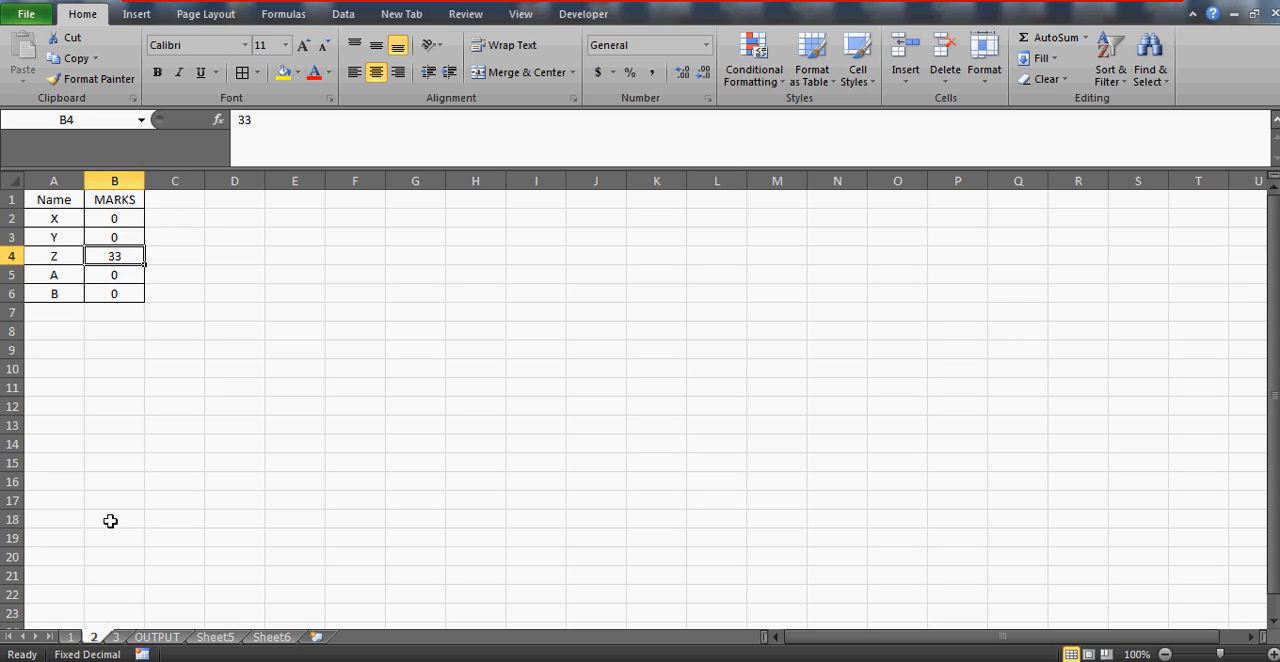
Open name Z's MARKS formula on the OUTPUT sheet and examine the sheet references in its nested VLOOKUPs
{"action": "left_click", "coordinate": [170, 638]}
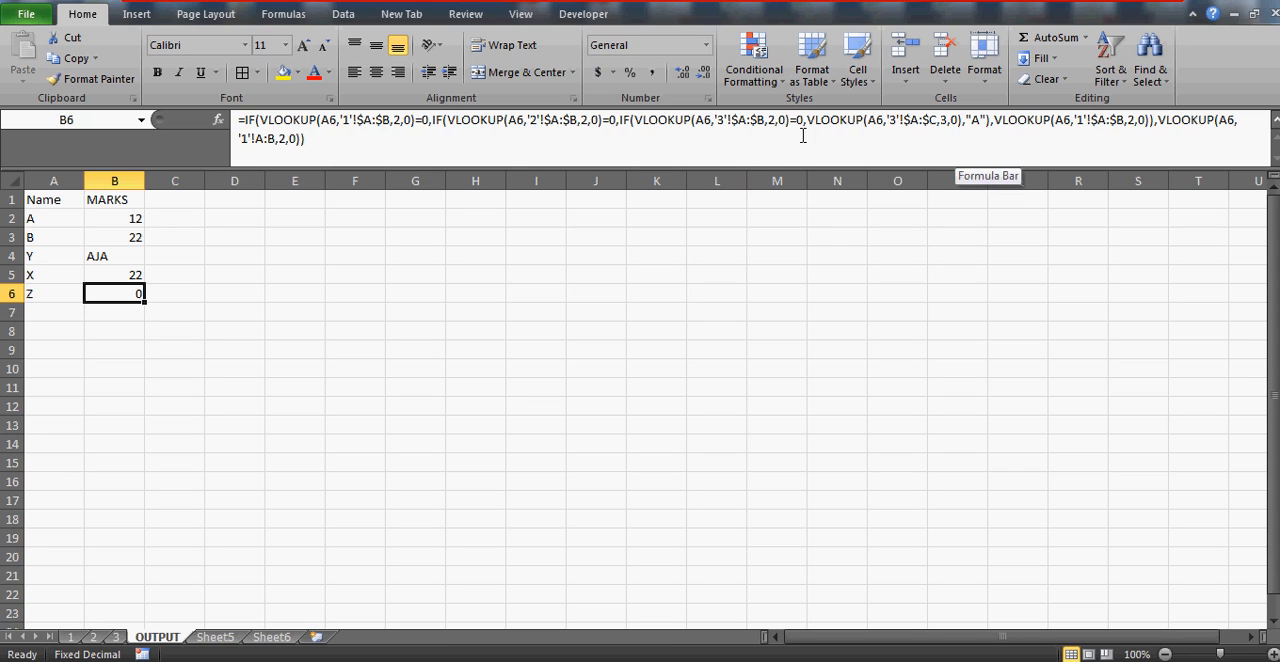
{"action": "left_click", "coordinate": [891, 119]}
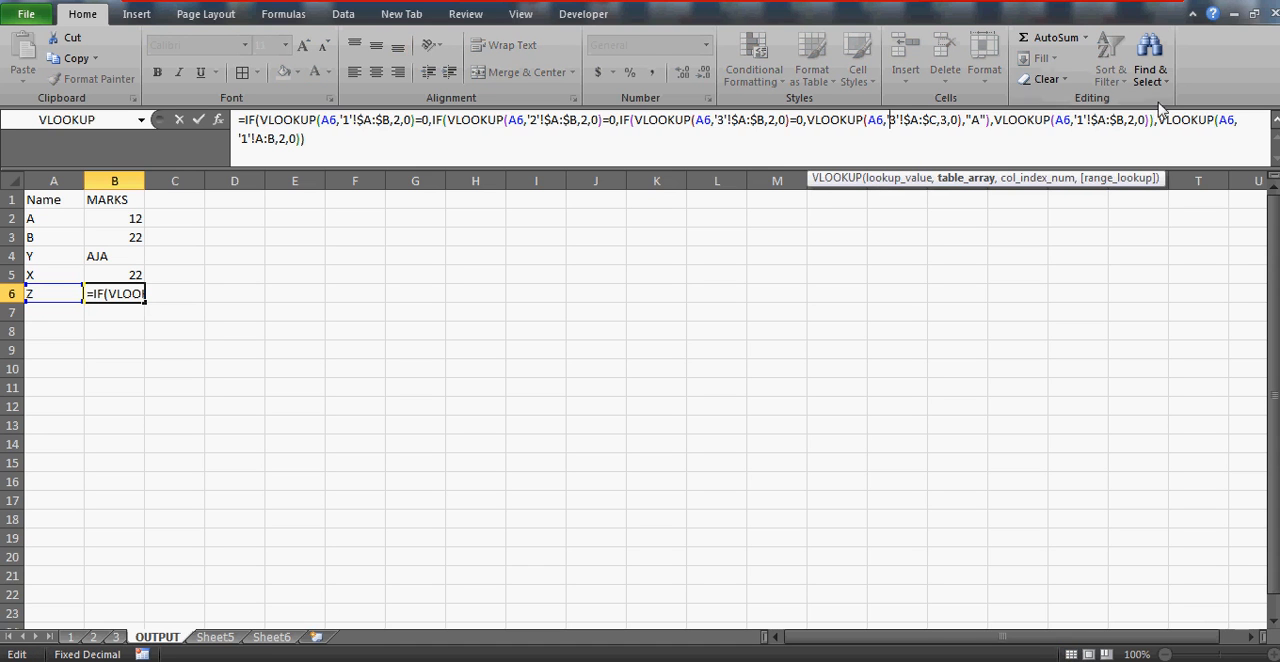
{"action": "left_click", "coordinate": [1084, 119]}
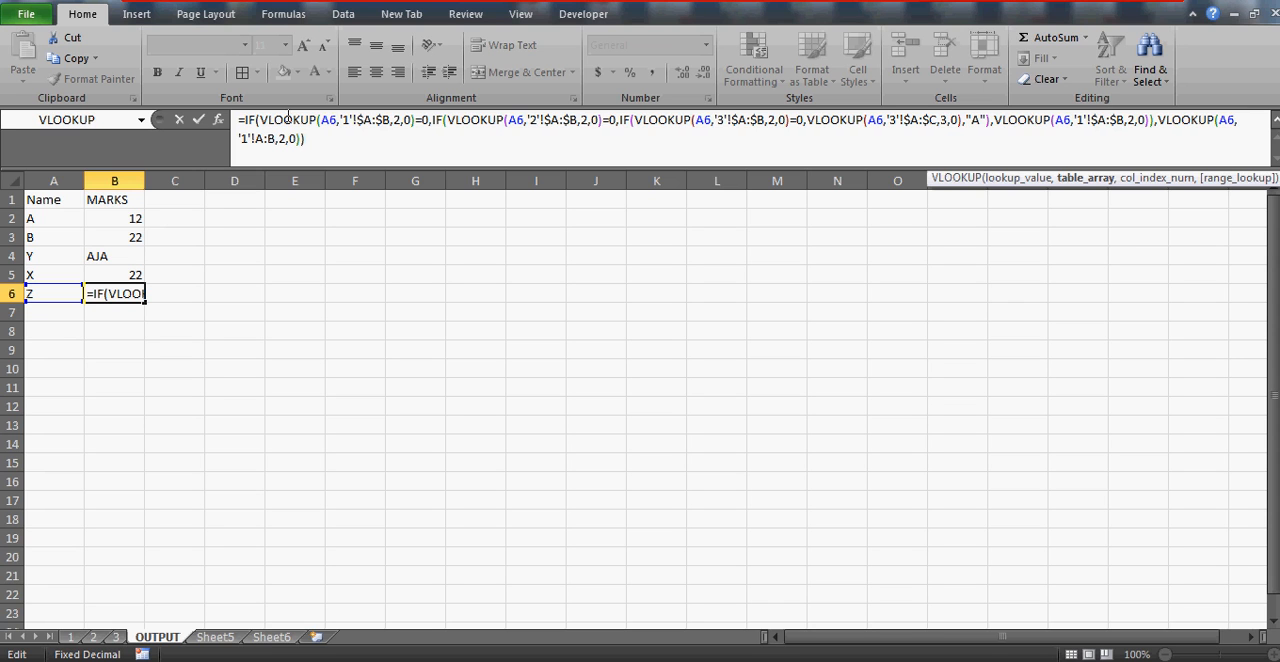
Examine the nested IF conditions in name Z's MARKS formula and check the FINAL MARKS column on sheet 3
{"action": "left_click", "coordinate": [332, 120]}
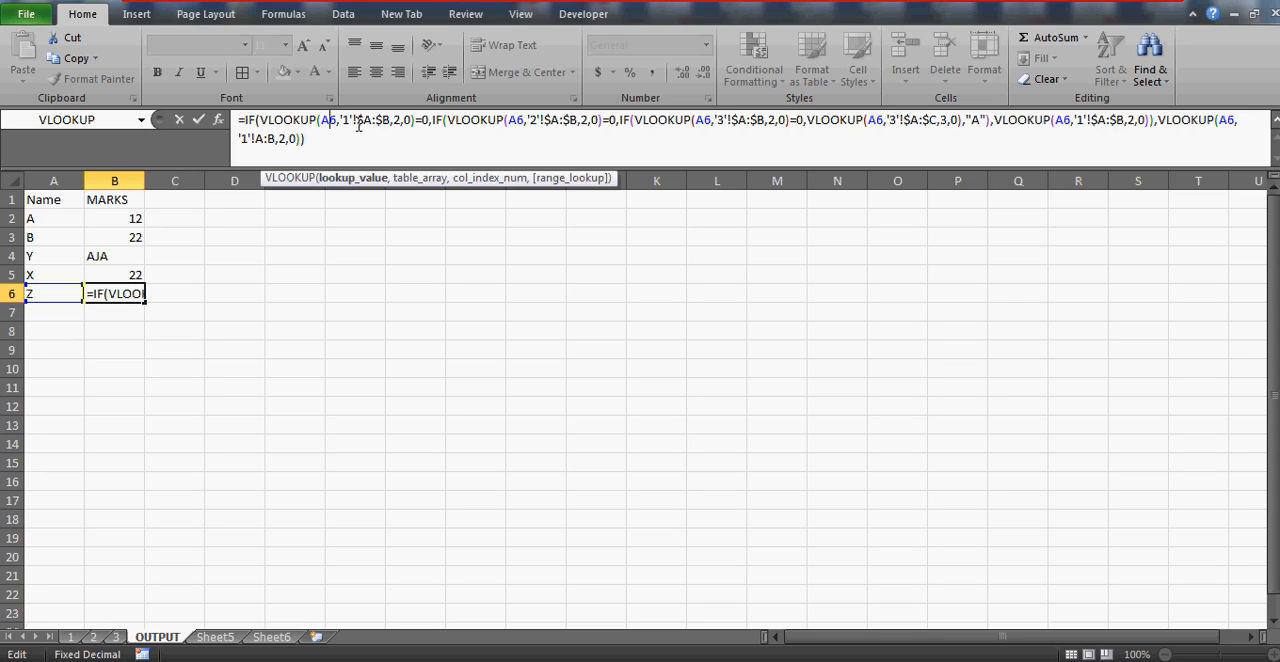
{"action": "left_click", "coordinate": [429, 120]}
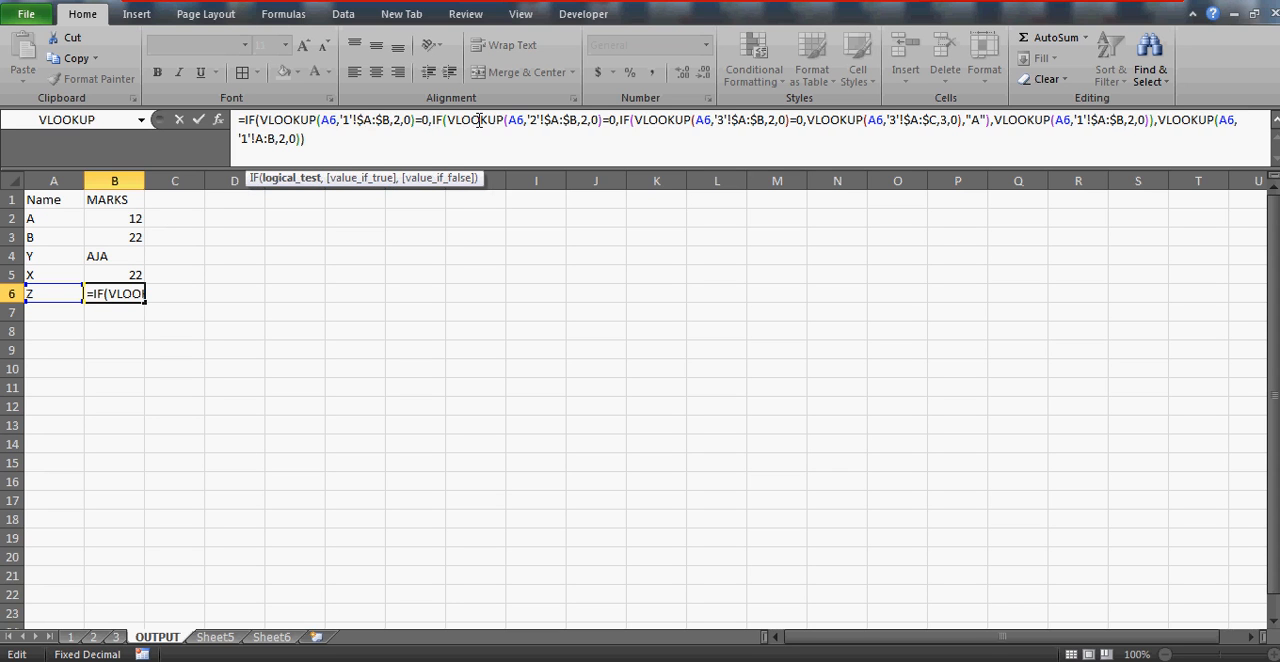
{"action": "left_click", "coordinate": [480, 120]}
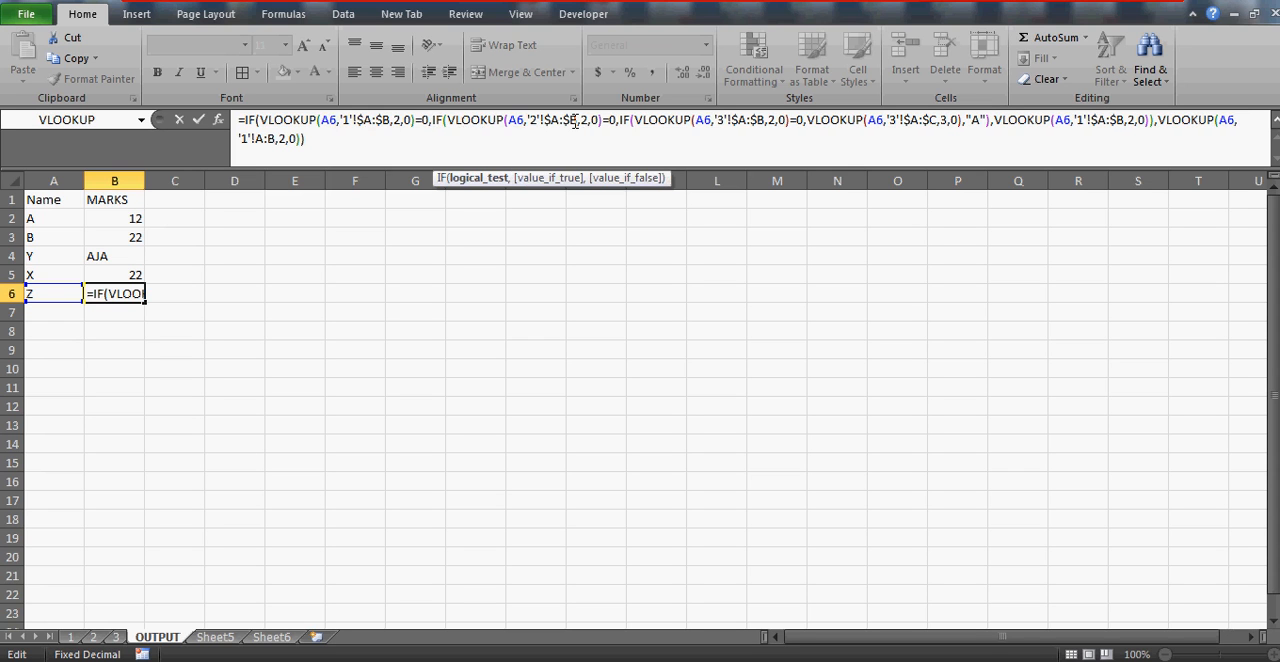
{"action": "left_click", "coordinate": [668, 120]}
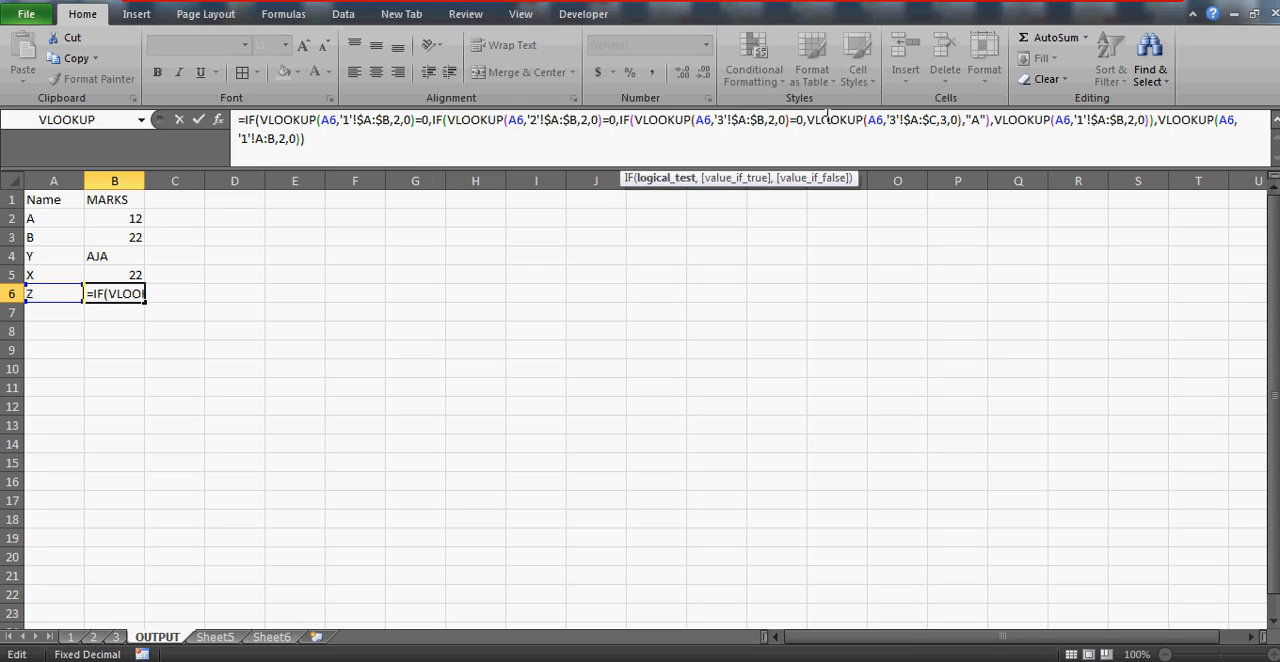
{"action": "left_click", "coordinate": [893, 121]}
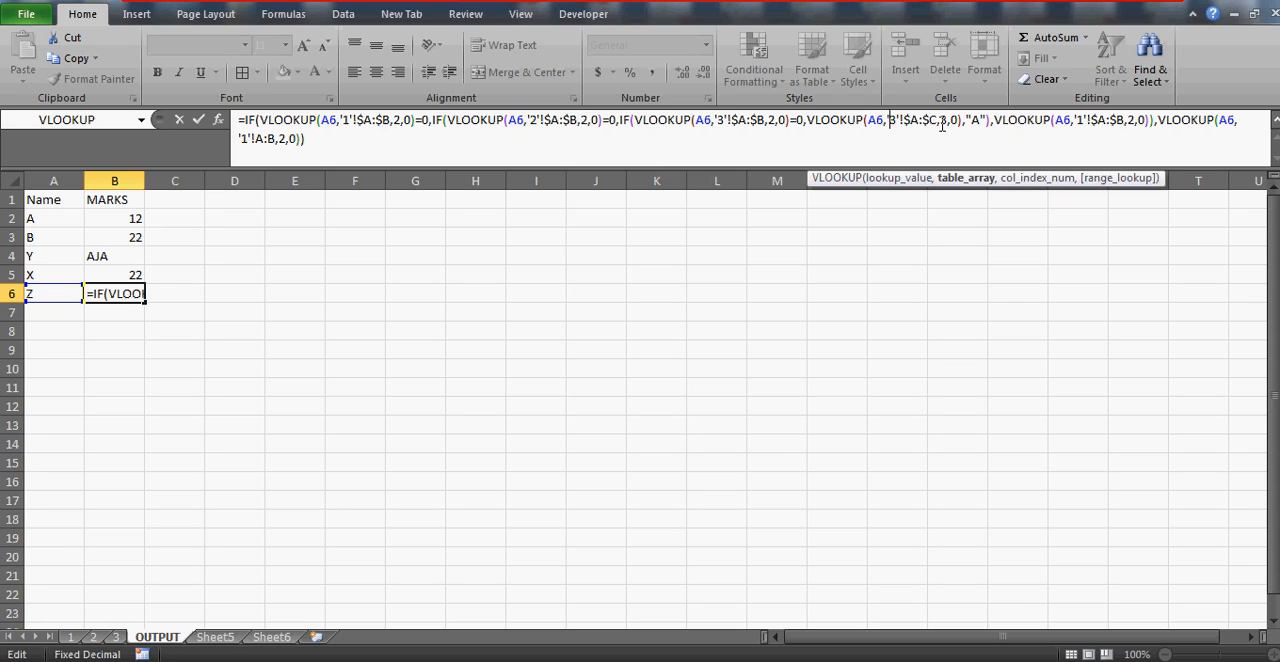
{"action": "left_click", "coordinate": [116, 637]}
{"action": "left_click", "coordinate": [157, 180]}
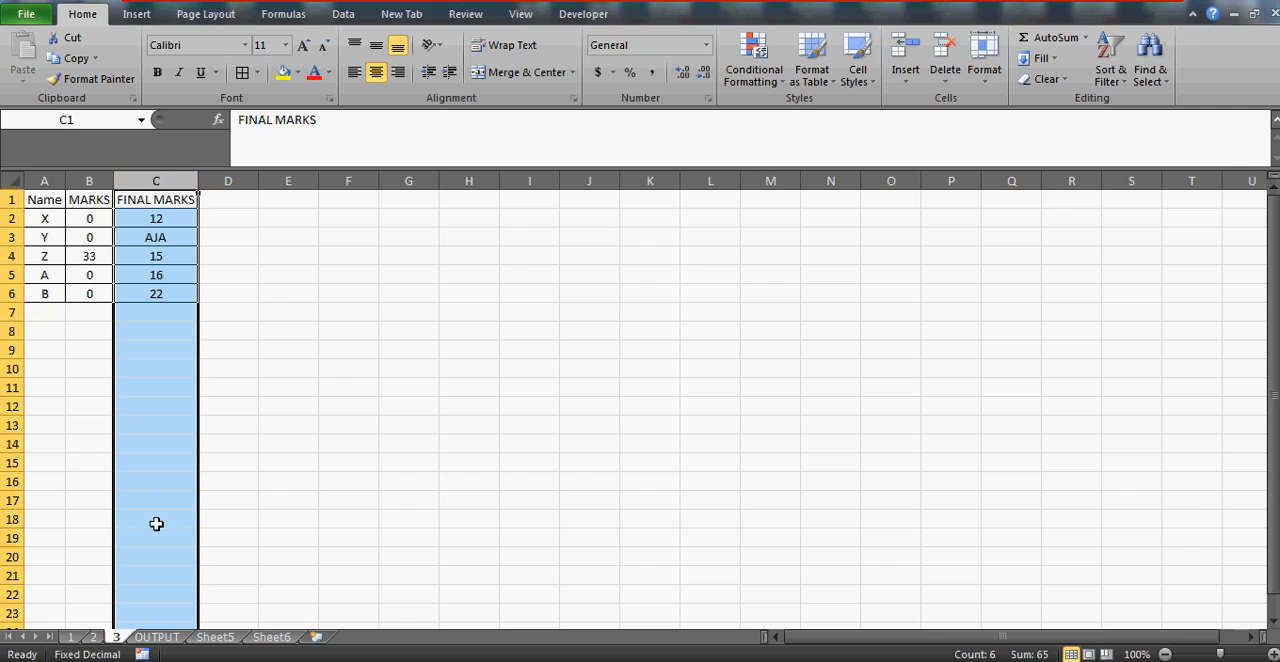
{"action": "left_click", "coordinate": [160, 637]}
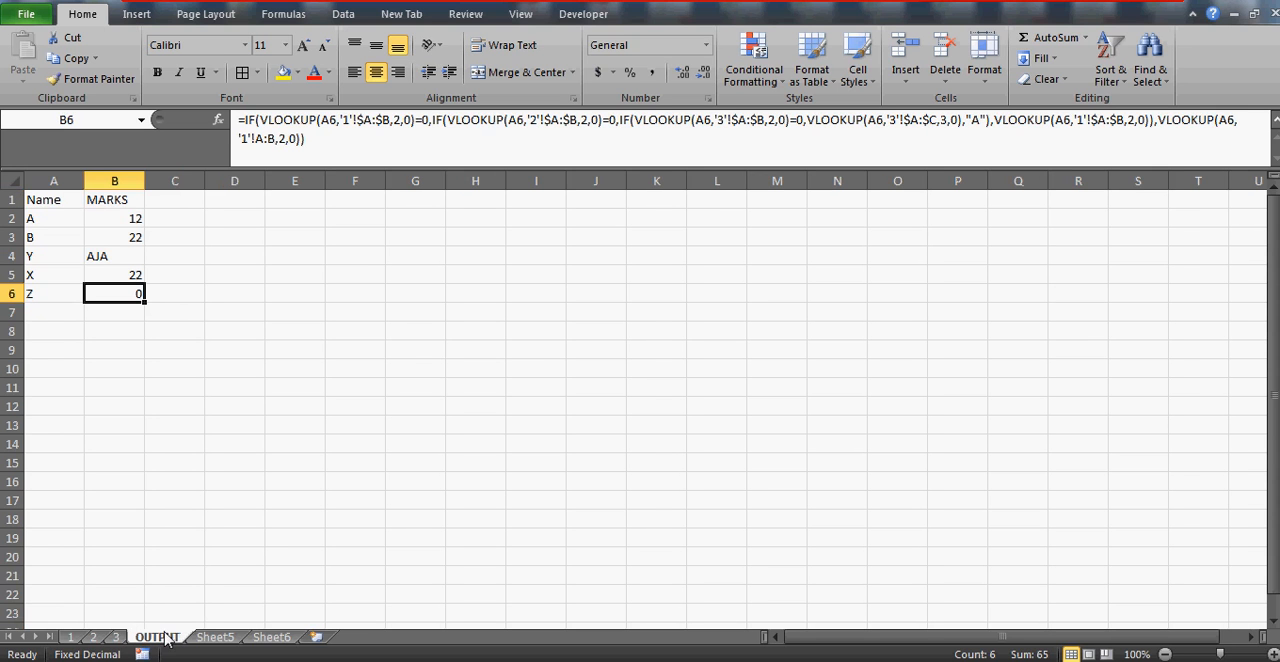
Examine the sheet 1 test and its closing value-if-false VLOOKUP in name Z's MARKS formula on the OUTPUT sheet
{"action": "left_click", "coordinate": [340, 119]}
{"action": "key", "text": "Left"}
{"action": "key", "text": "Left"}
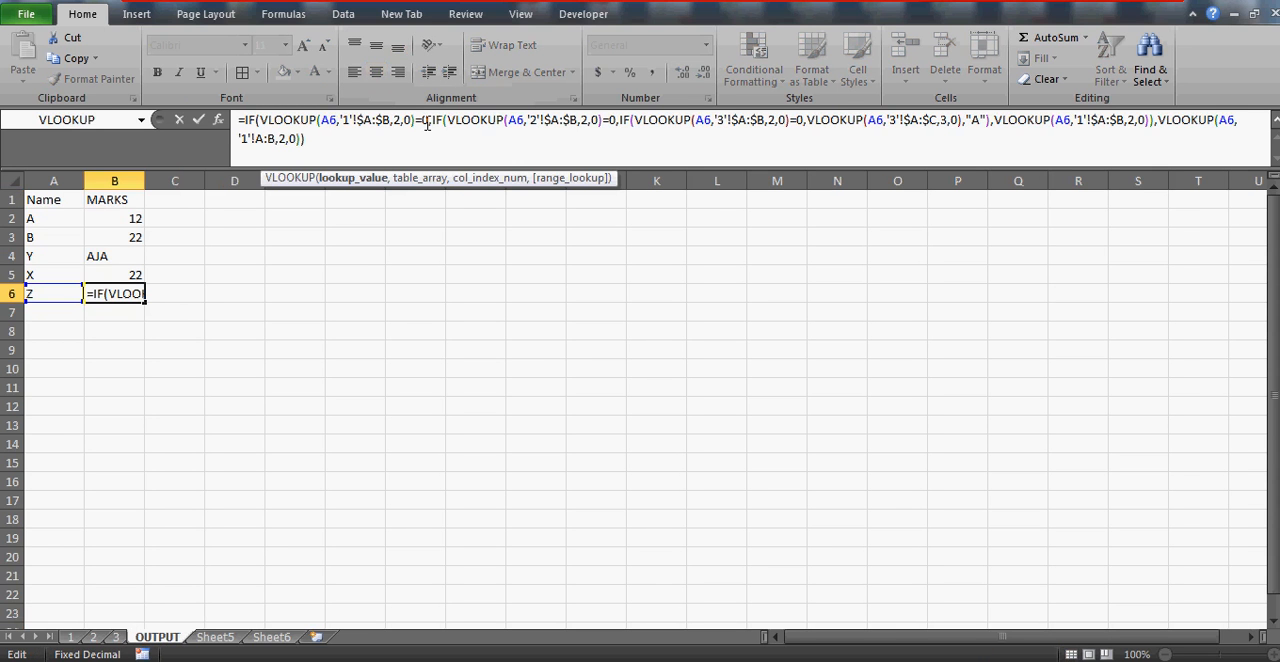
{"action": "type", "text": ","}
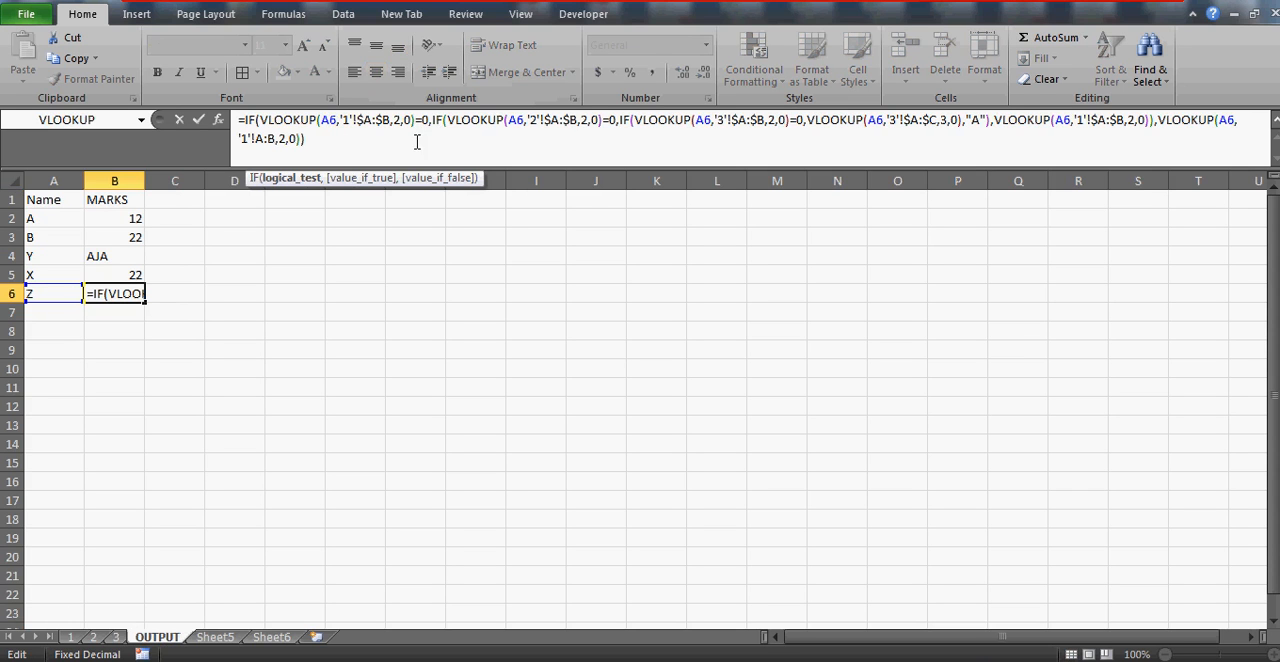
{"action": "double_click", "coordinate": [347, 119]}
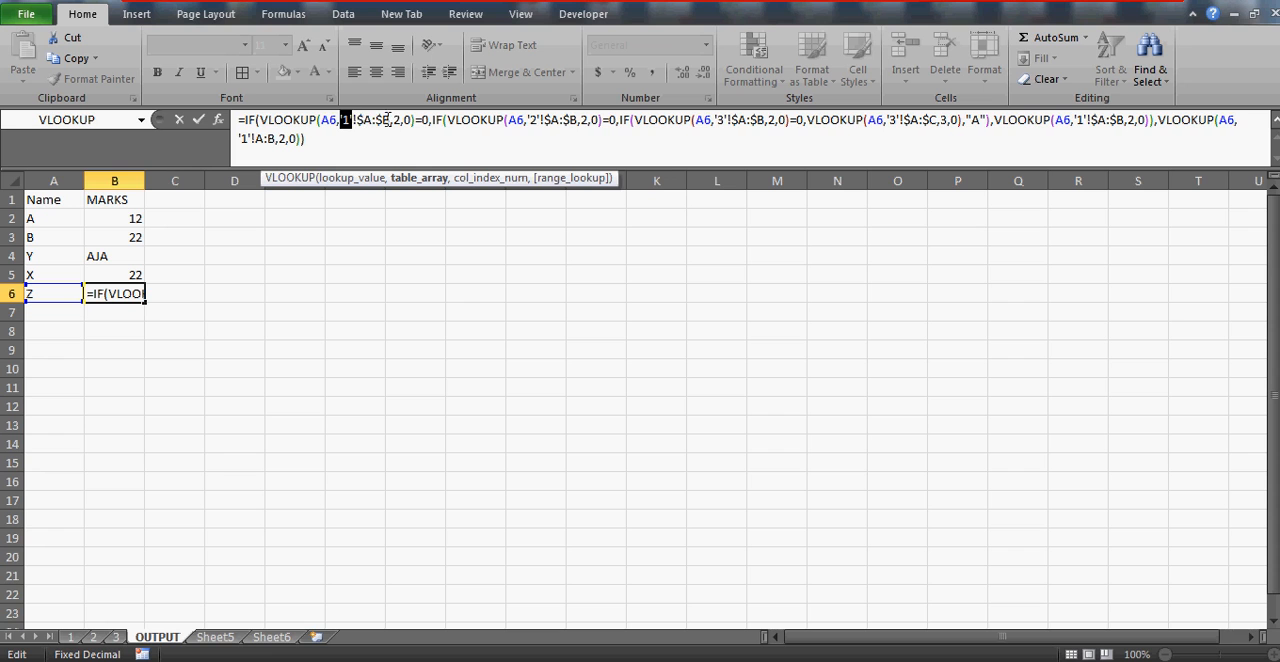
{"action": "left_click", "coordinate": [464, 119]}
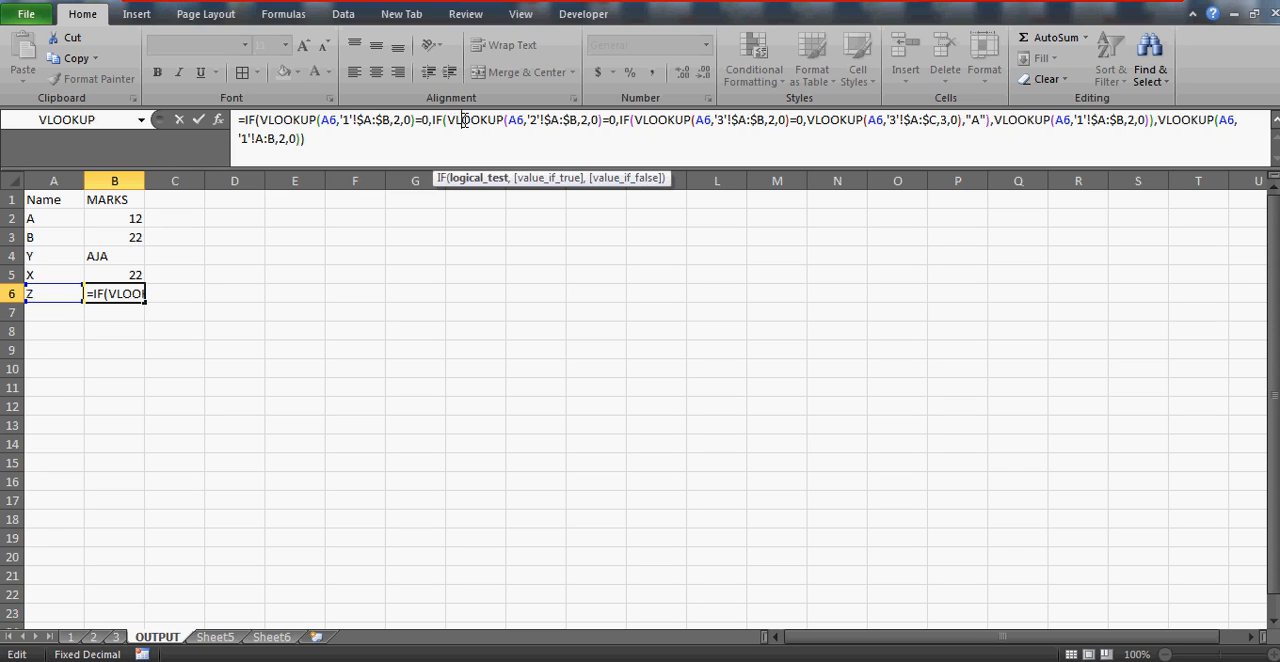
{"action": "left_click", "coordinate": [285, 141]}
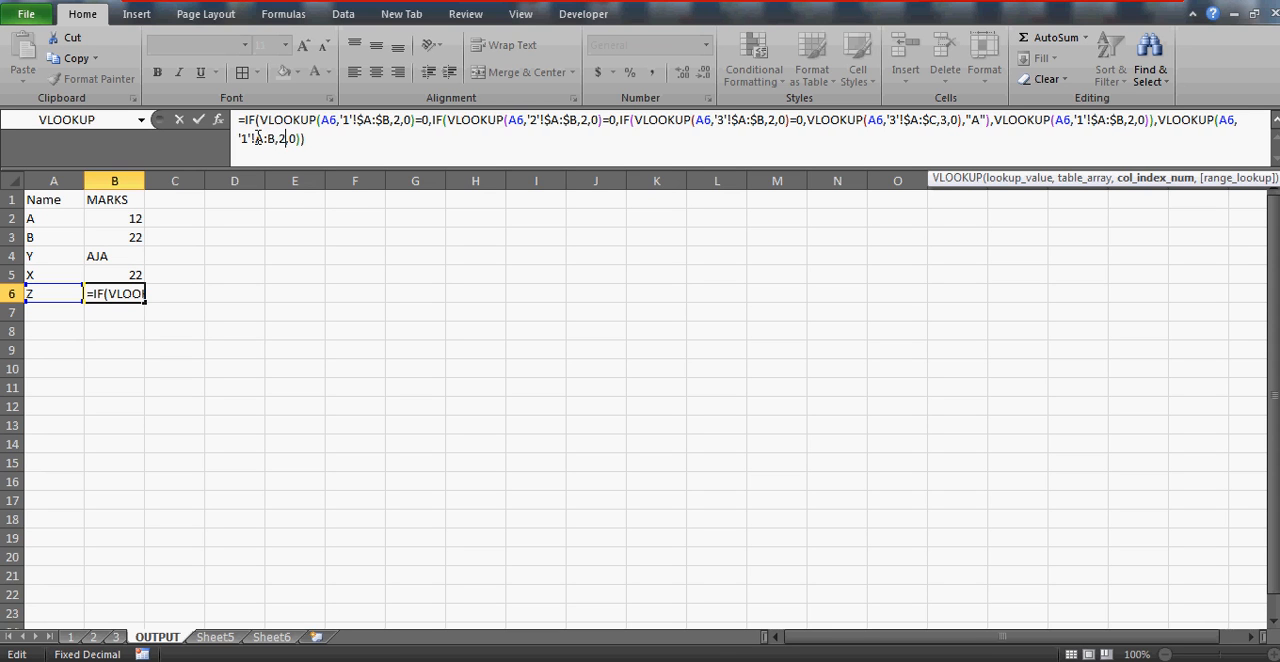
Change the second IF's value-if-false VLOOKUP in name Z's formula to reference sheet '2' and enter the corrected formula
{"action": "left_click", "coordinate": [1076, 119]}
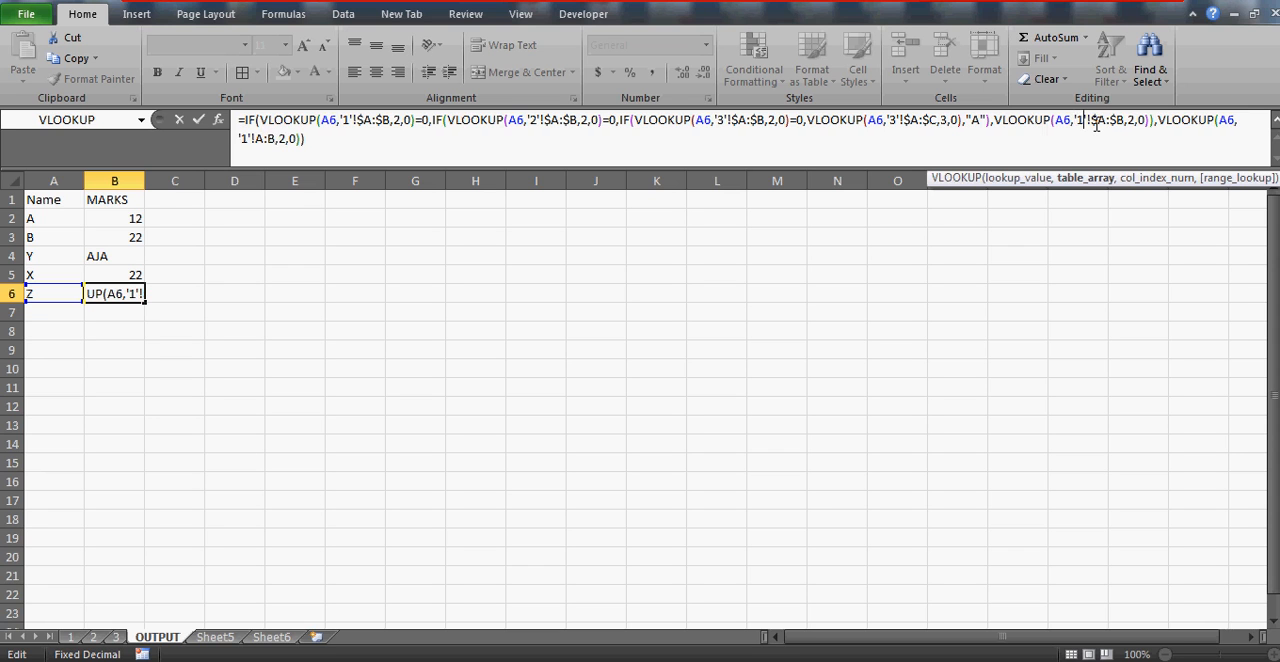
{"action": "key", "text": "BackSpace"}
{"action": "type", "text": "2"}
{"action": "left_click", "coordinate": [555, 119]}
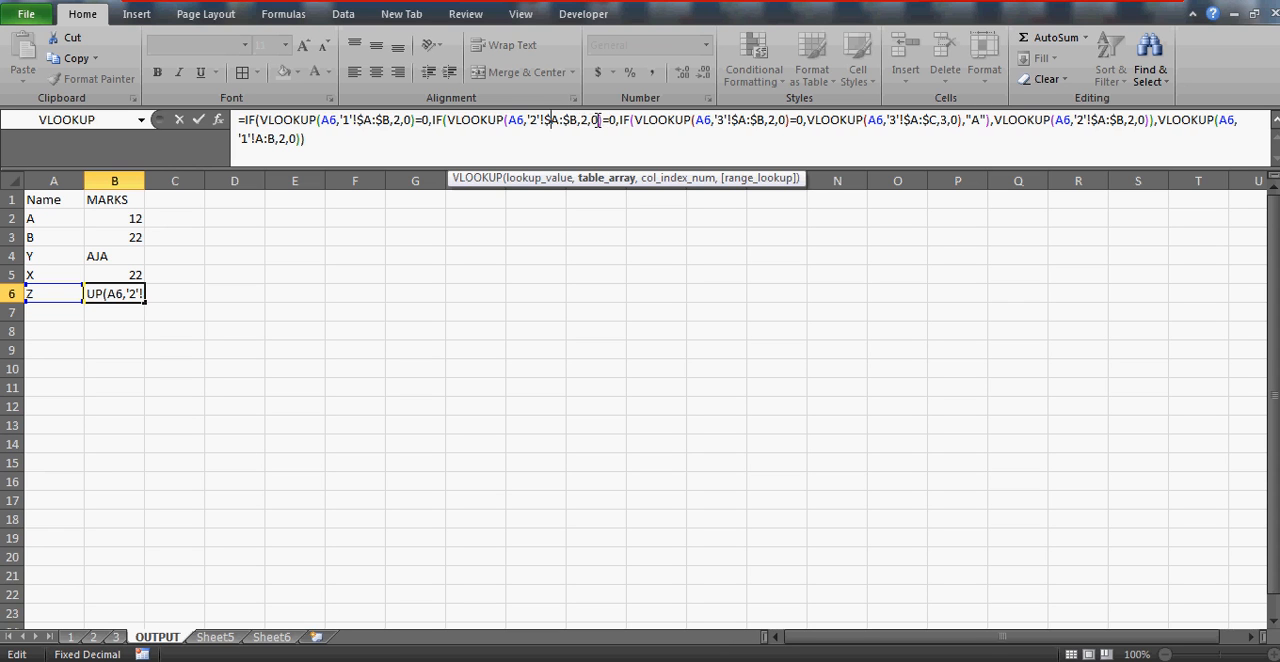
{"action": "left_click", "coordinate": [660, 119]}
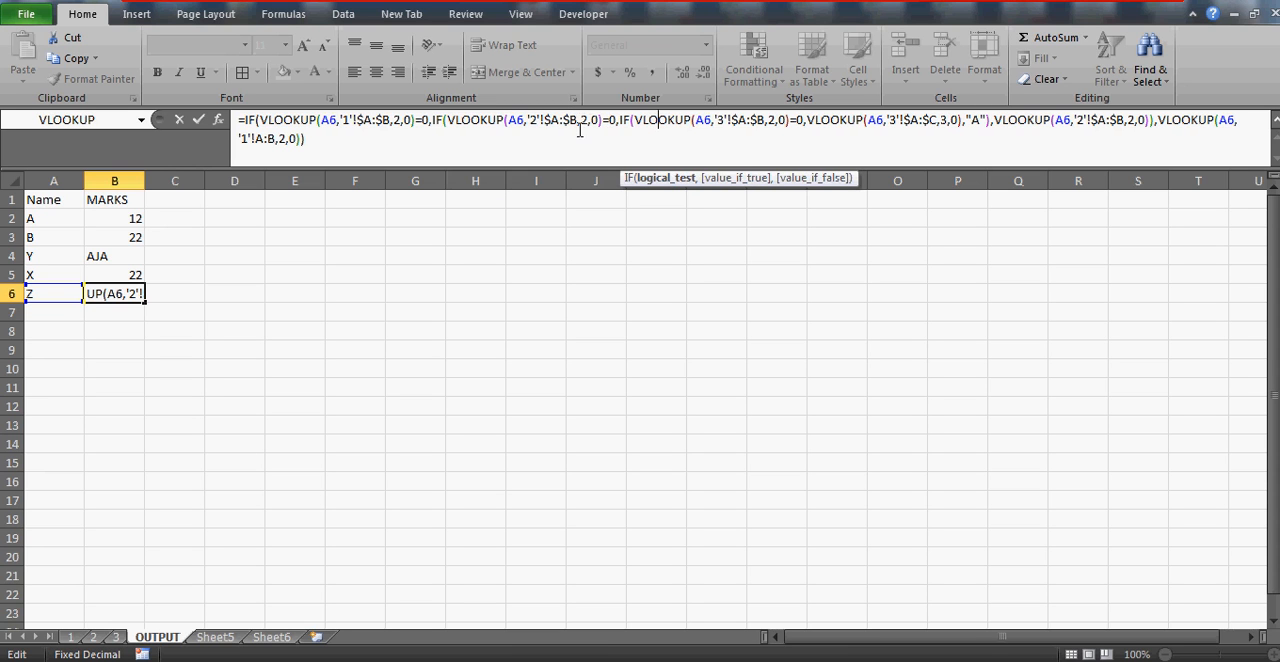
{"action": "left_click", "coordinate": [540, 119]}
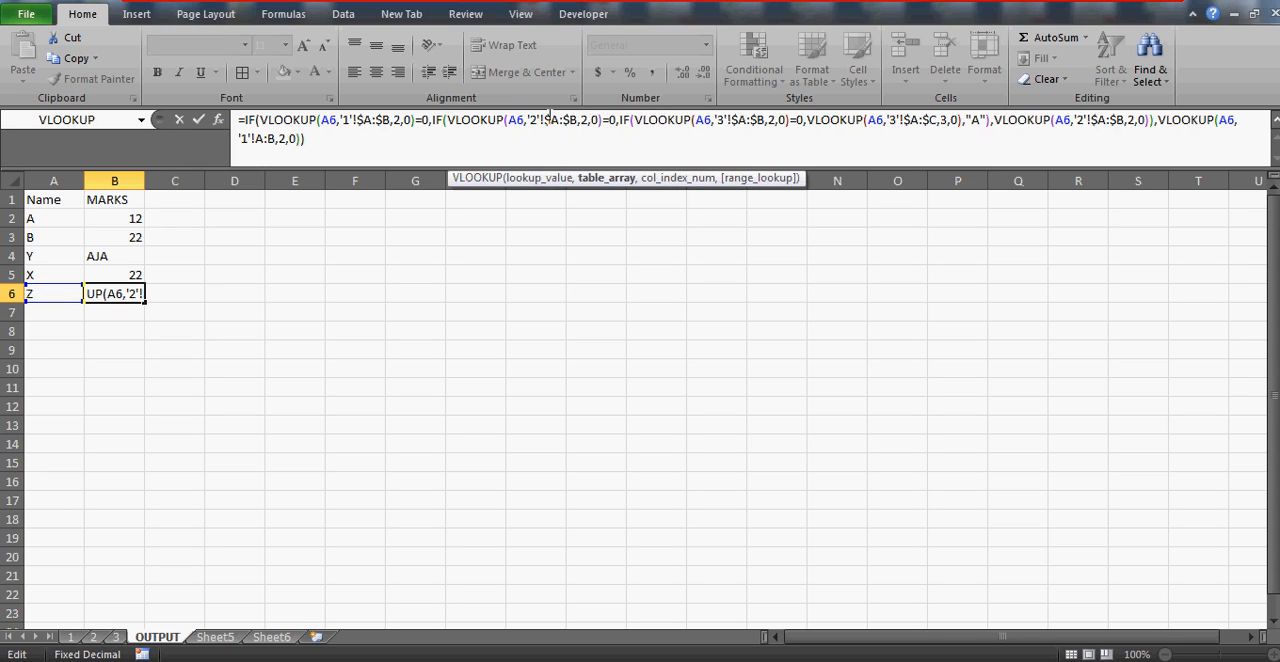
{"action": "left_click_drag", "start_coordinate": [544, 119], "coordinate": [561, 119]}
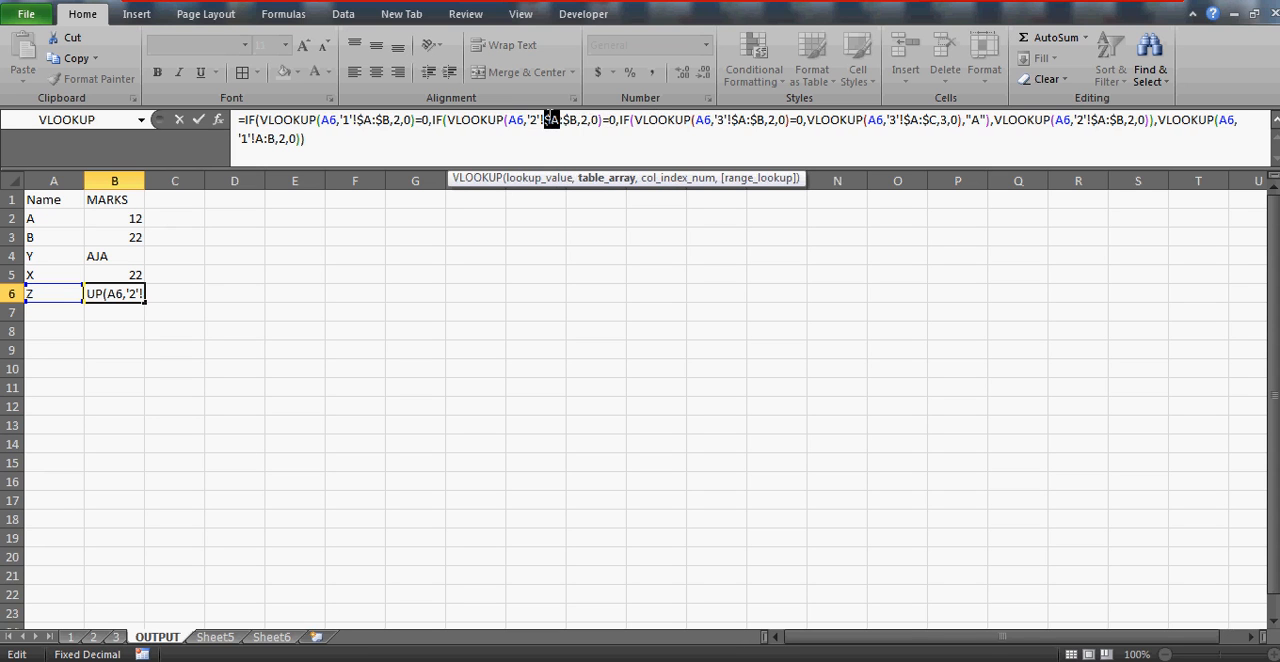
{"action": "left_click", "coordinate": [1046, 120]}
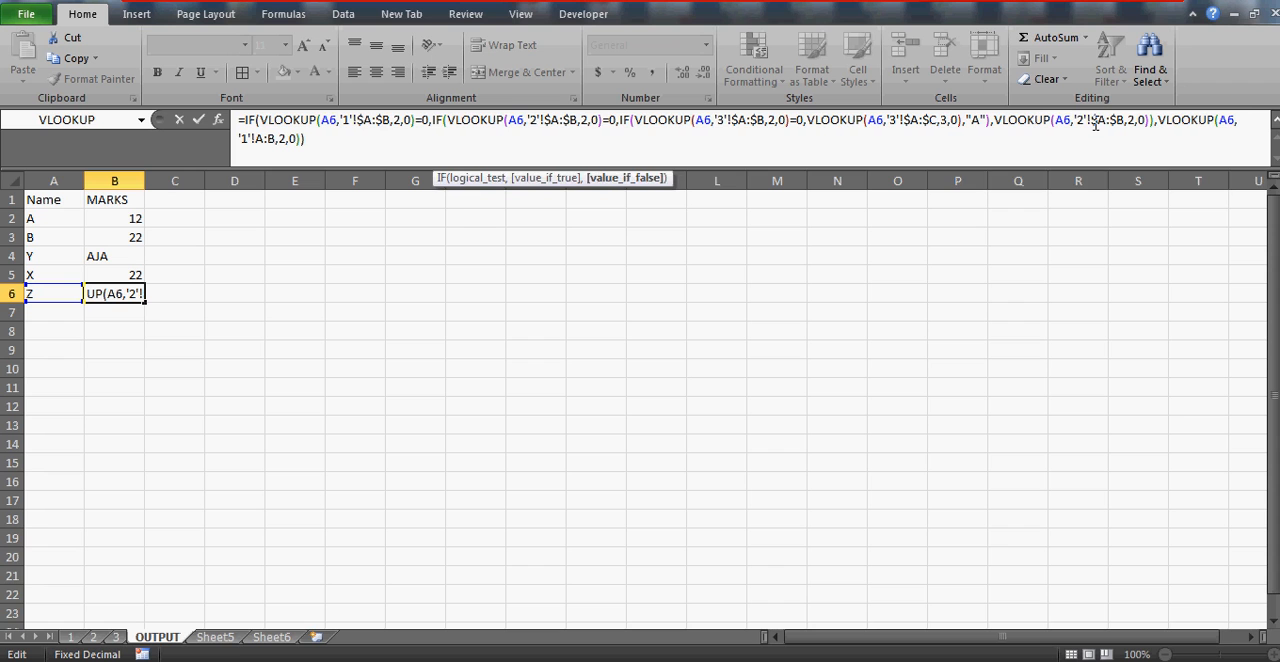
{"action": "left_click", "coordinate": [1090, 120]}
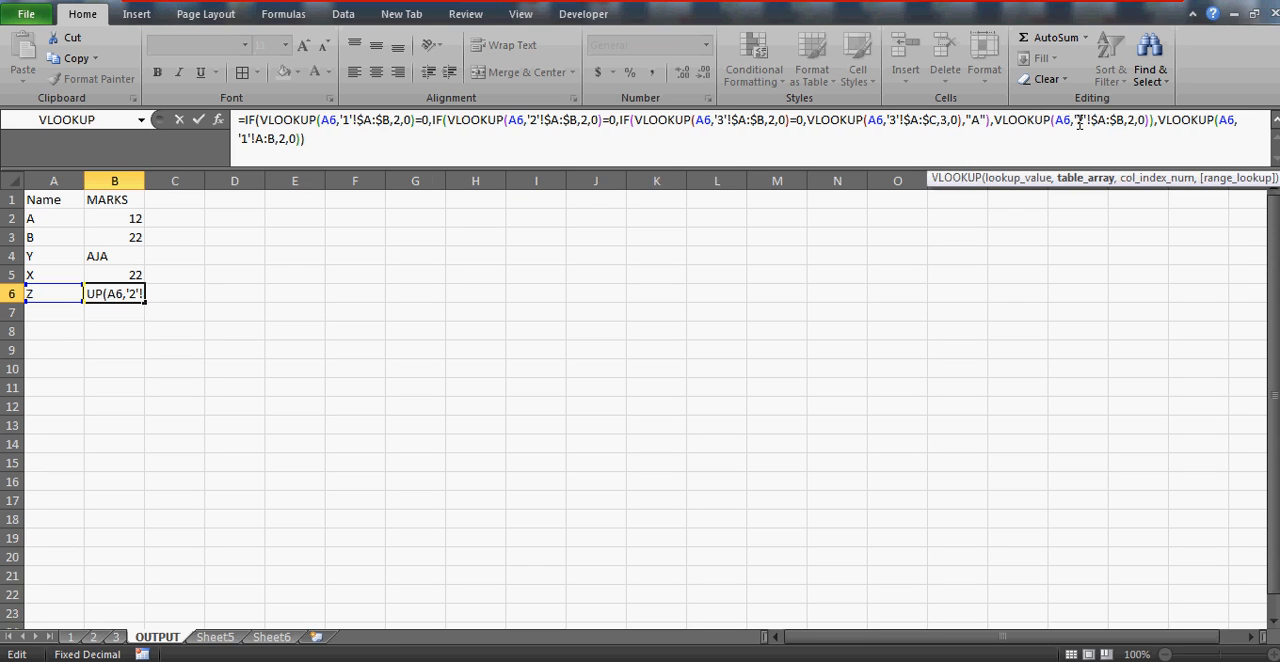
{"action": "key", "text": "Return"}
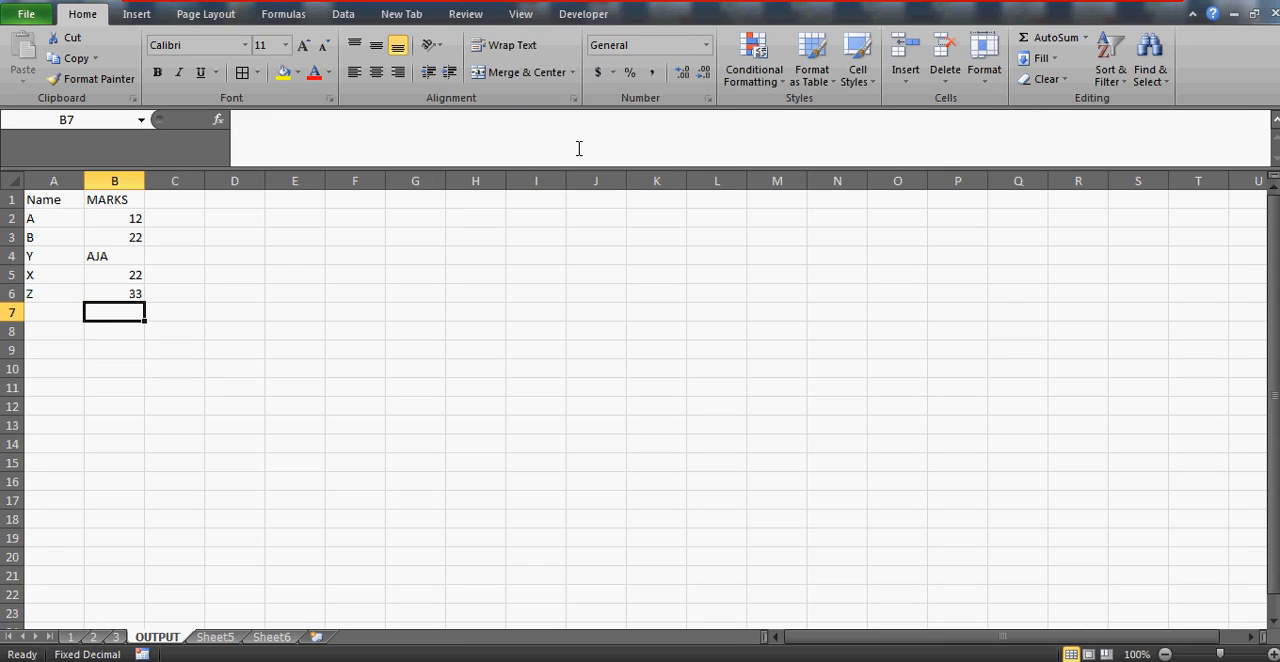
Copy name Z's corrected MARKS formula from B6 into cells B2:B5 of the OUTPUT sheet
{"action": "key", "text": "Up"}
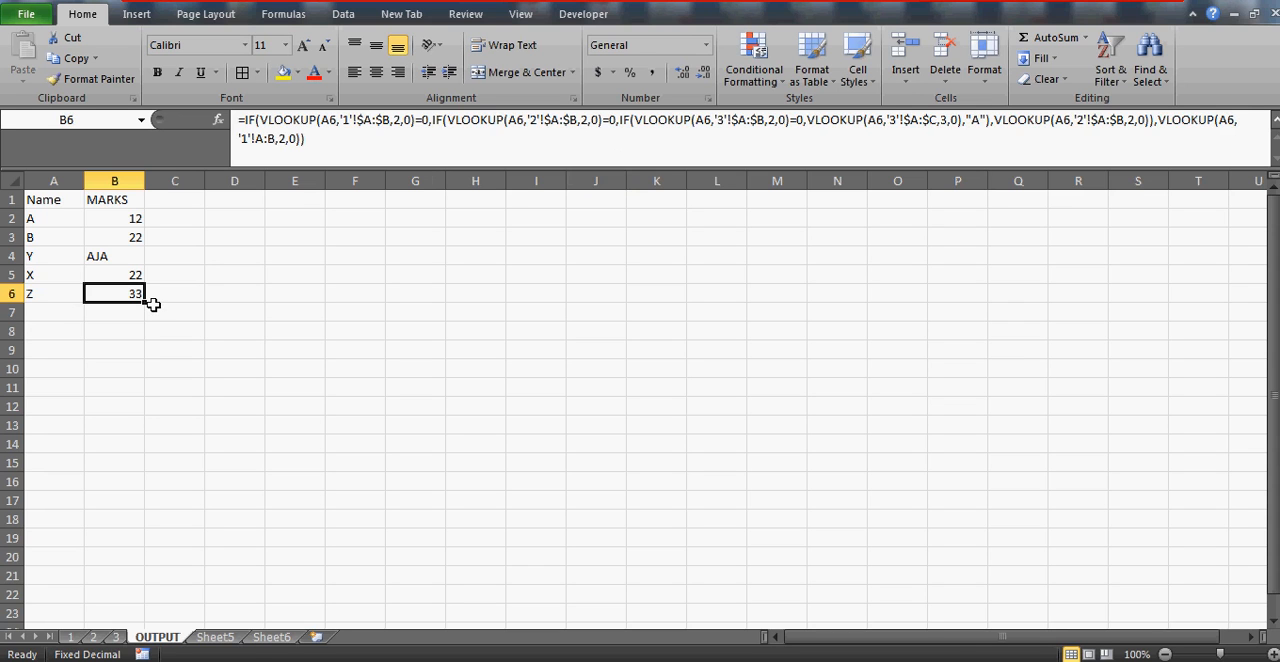
{"action": "key", "text": "ctrl+c"}
{"action": "key", "text": "Up"}
{"action": "key", "text": "Up"}
{"action": "key", "text": "Up"}
{"action": "key", "text": "Up"}
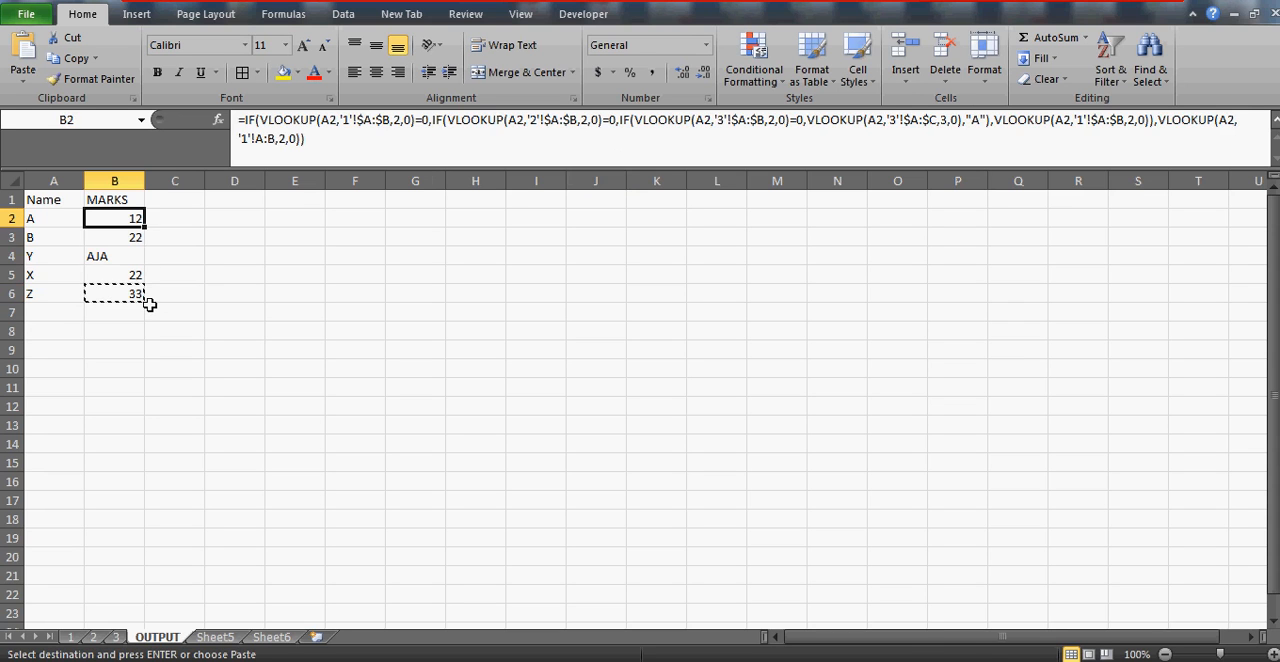
{"action": "key", "text": "shift+Down"}
{"action": "key", "text": "shift+Down"}
{"action": "key", "text": "shift+Down"}
{"action": "key", "text": "ctrl+v"}
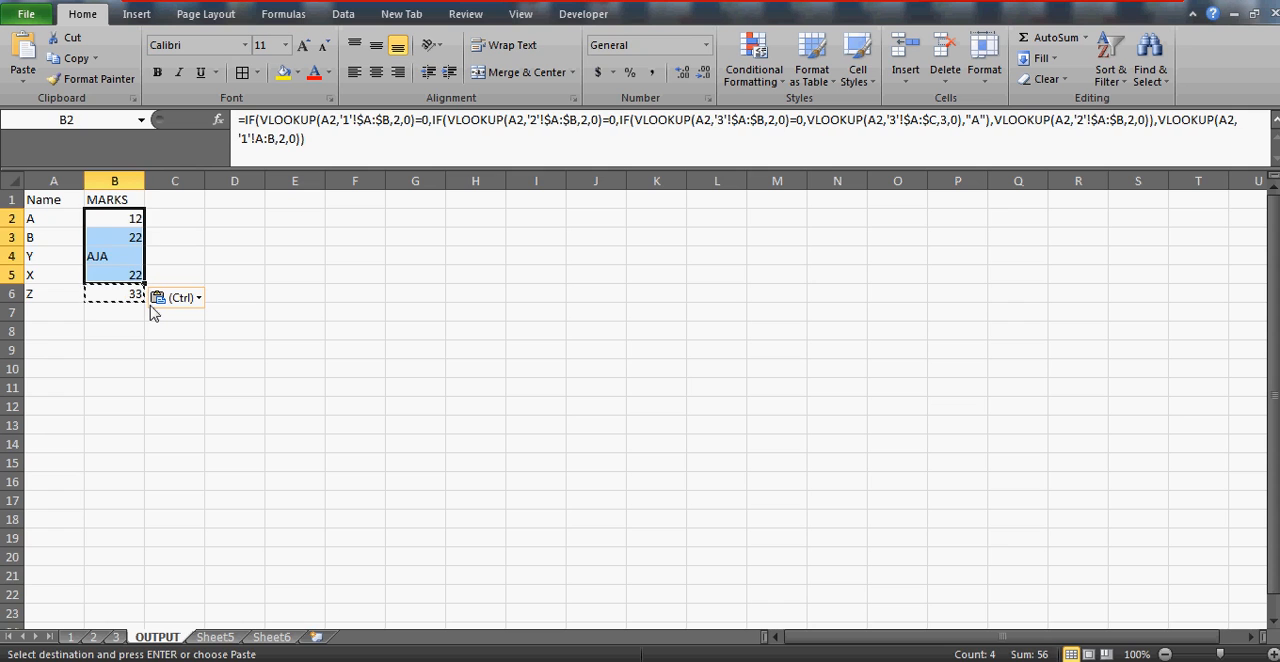
Center the names and marks in cells A2:B6 horizontally
{"action": "key", "text": "Up"}
{"action": "key", "text": "Left"}
{"action": "key", "text": "Down"}
{"action": "key", "text": "shift+Right"}
{"action": "key", "text": "shift+Down"}
{"action": "key", "text": "shift+Down"}
{"action": "key", "text": "shift+Down"}
{"action": "key", "text": "shift+Down"}
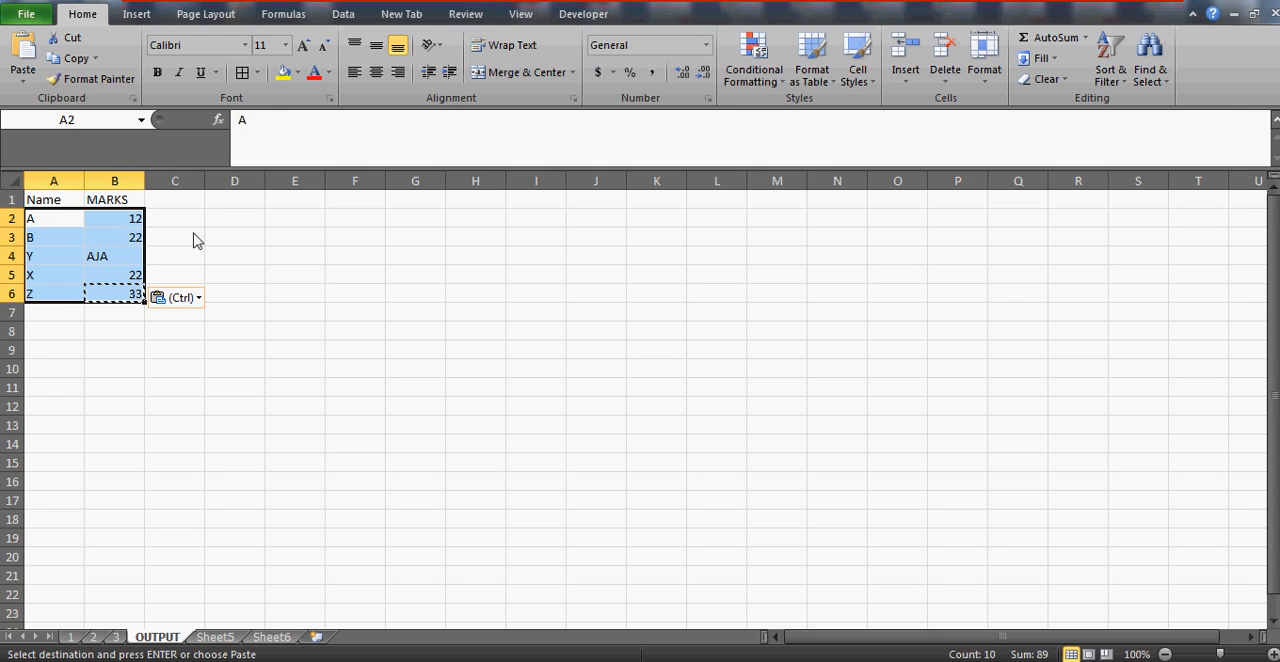
{"action": "left_click", "coordinate": [377, 73]}
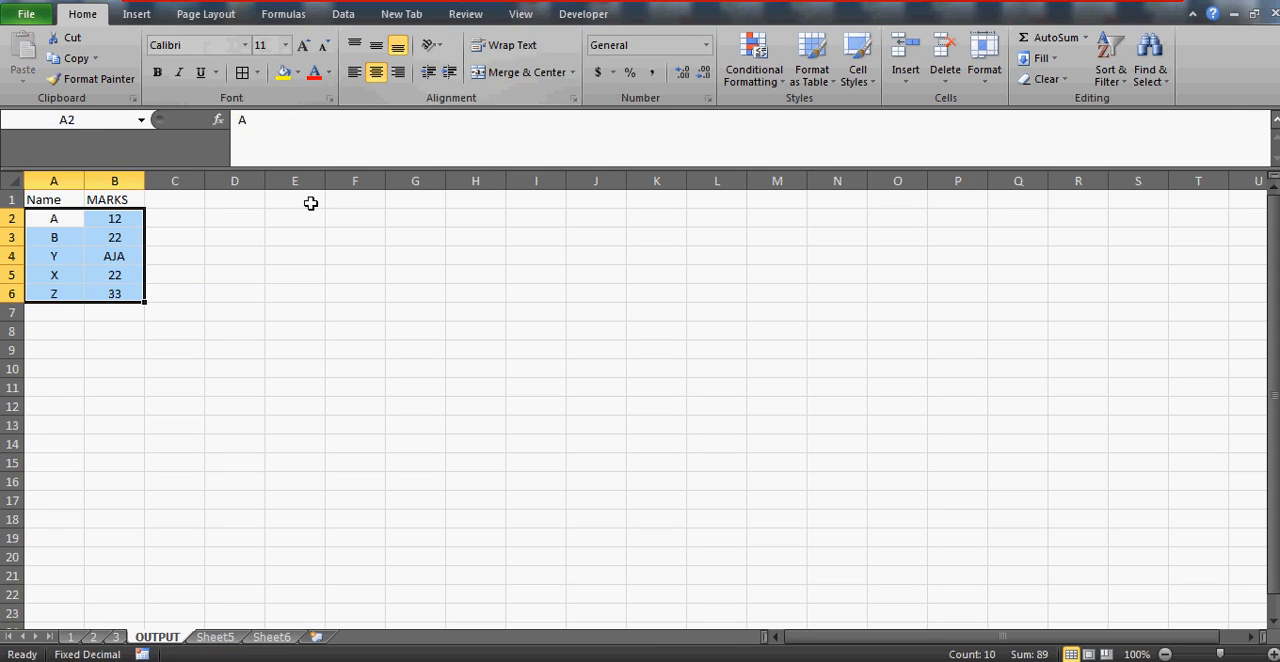
{"action": "left_click", "coordinate": [30, 213]}
{"action": "key", "text": "shift+Right"}
{"action": "key", "text": "shift+Down"}
{"action": "key", "text": "shift+Down"}
{"action": "key", "text": "shift+Down"}
{"action": "key", "text": "shift+Down"}
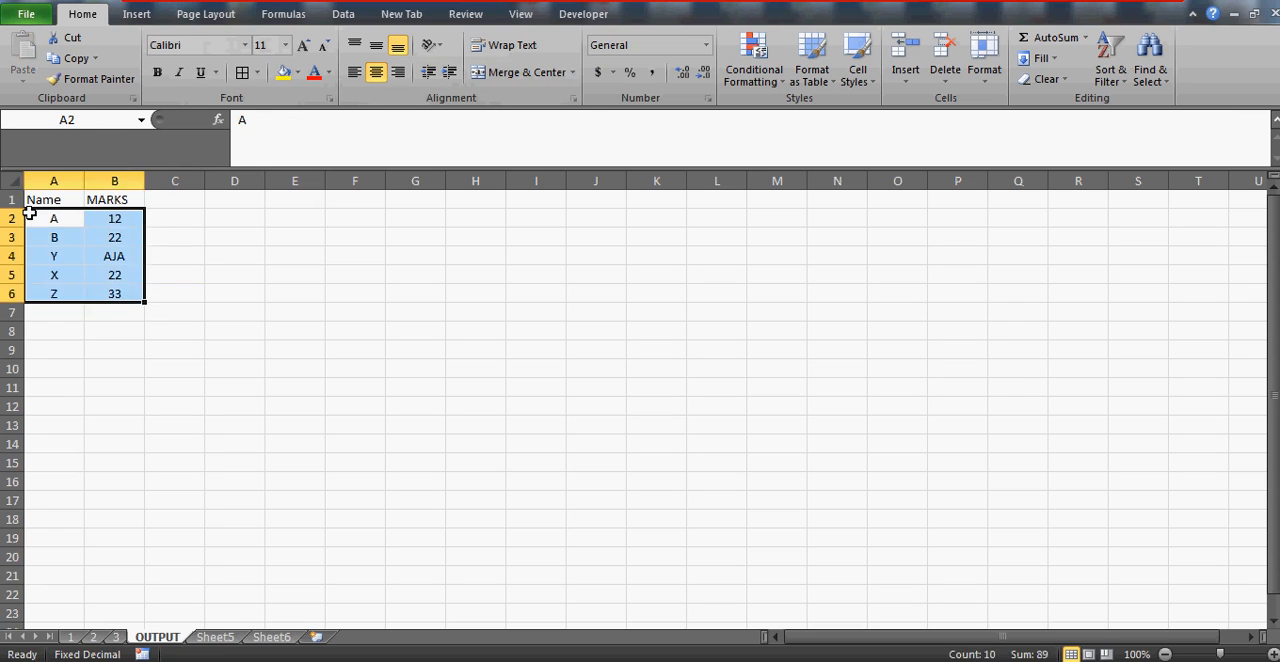
{"action": "key", "text": "Up"}
{"action": "key", "text": "shift+Right"}
{"action": "key", "text": "shift+Down"}
{"action": "key", "text": "shift+Down"}
{"action": "key", "text": "shift+Down"}
{"action": "key", "text": "shift+Down"}
{"action": "key", "text": "shift+Down"}
{"action": "key", "text": "Down"}
{"action": "key", "text": "Right"}
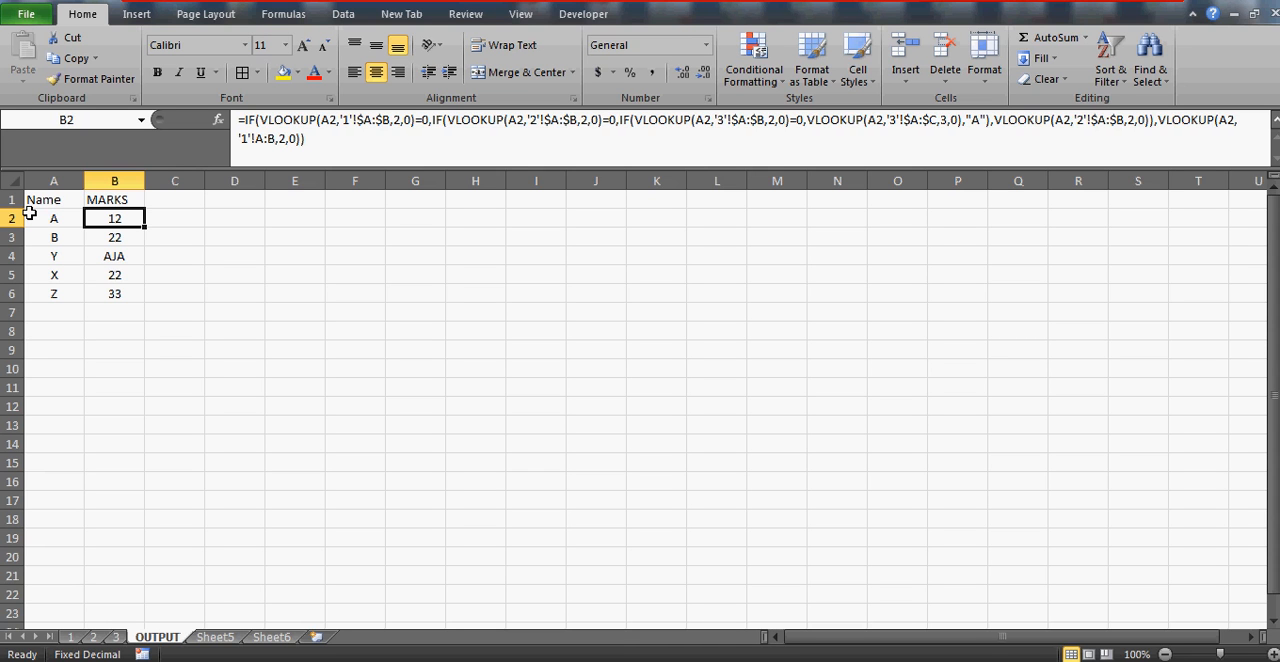
{"action": "left_click", "coordinate": [124, 258]}
{"action": "key", "text": "Up"}
{"action": "key", "text": "Up"}
{"action": "key", "text": "Left"}
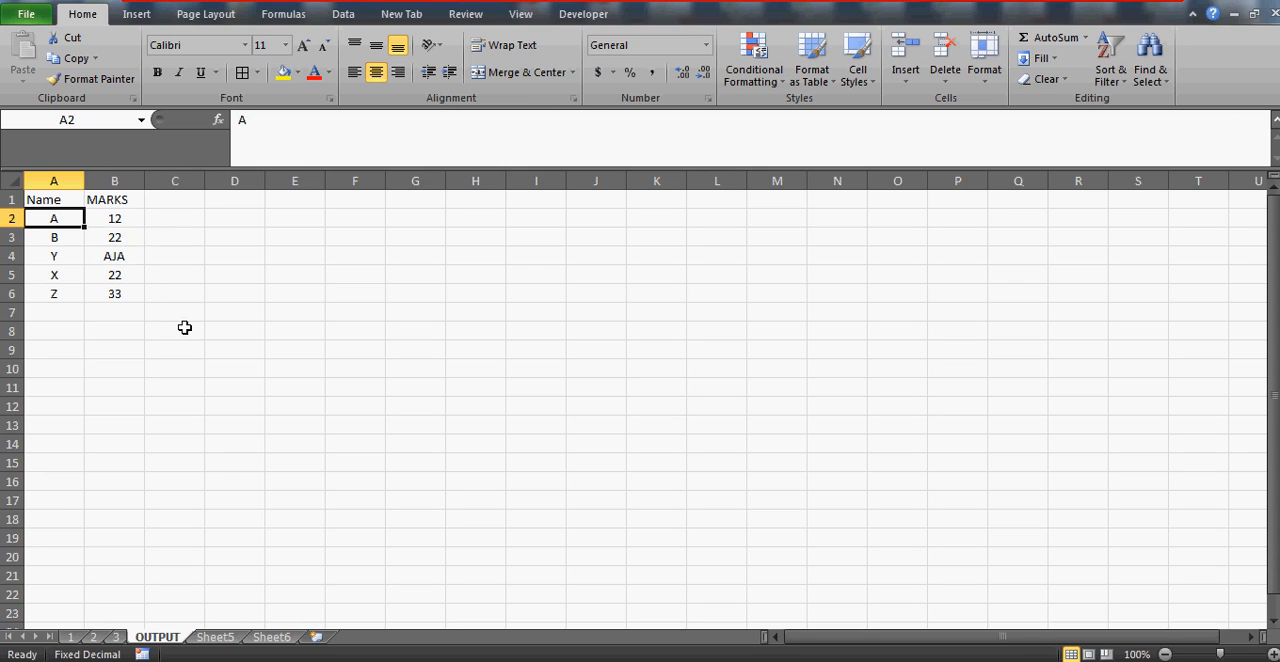
Check name Z's MARKS values on sheets 3 and 1
{"action": "left_click", "coordinate": [116, 637]}
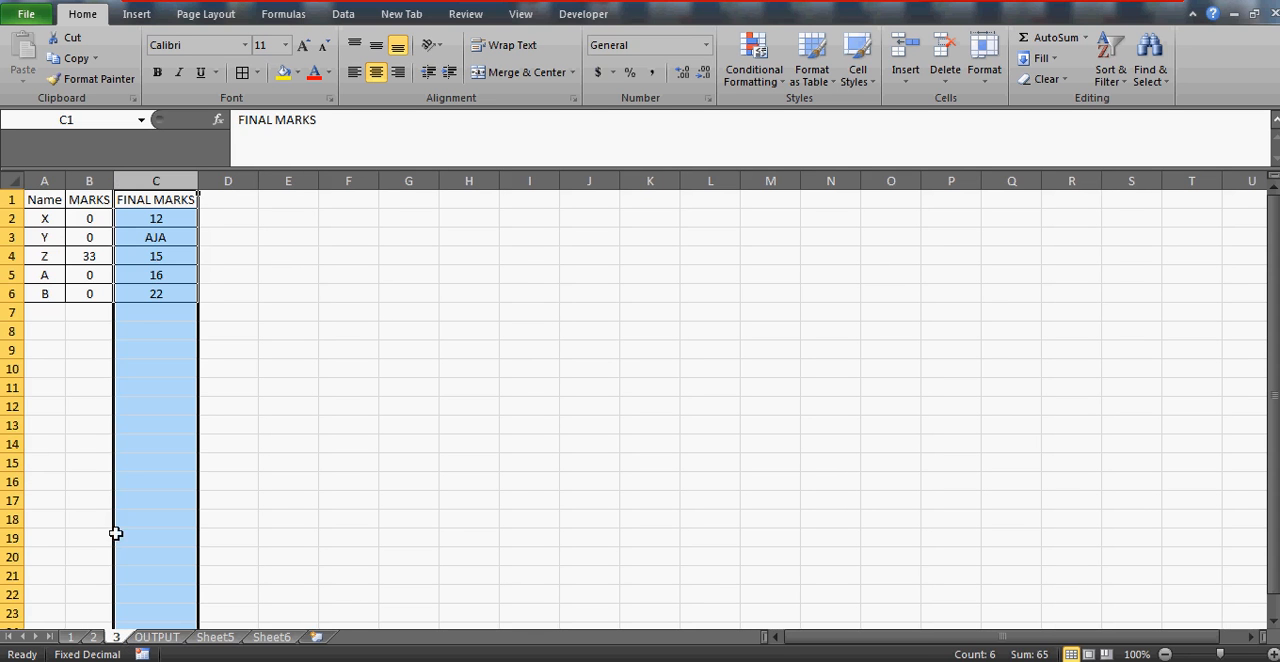
{"action": "left_click", "coordinate": [93, 255]}
{"action": "key", "text": "Right"}
{"action": "key", "text": "Left"}
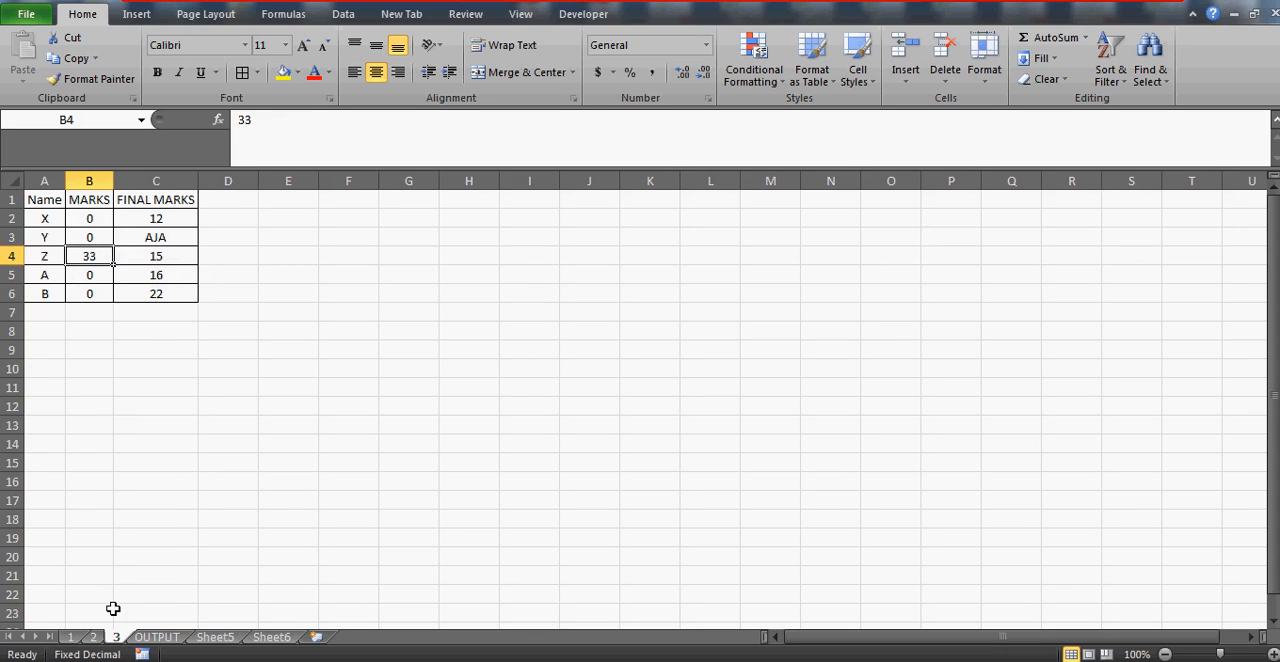
{"action": "left_click", "coordinate": [71, 637]}
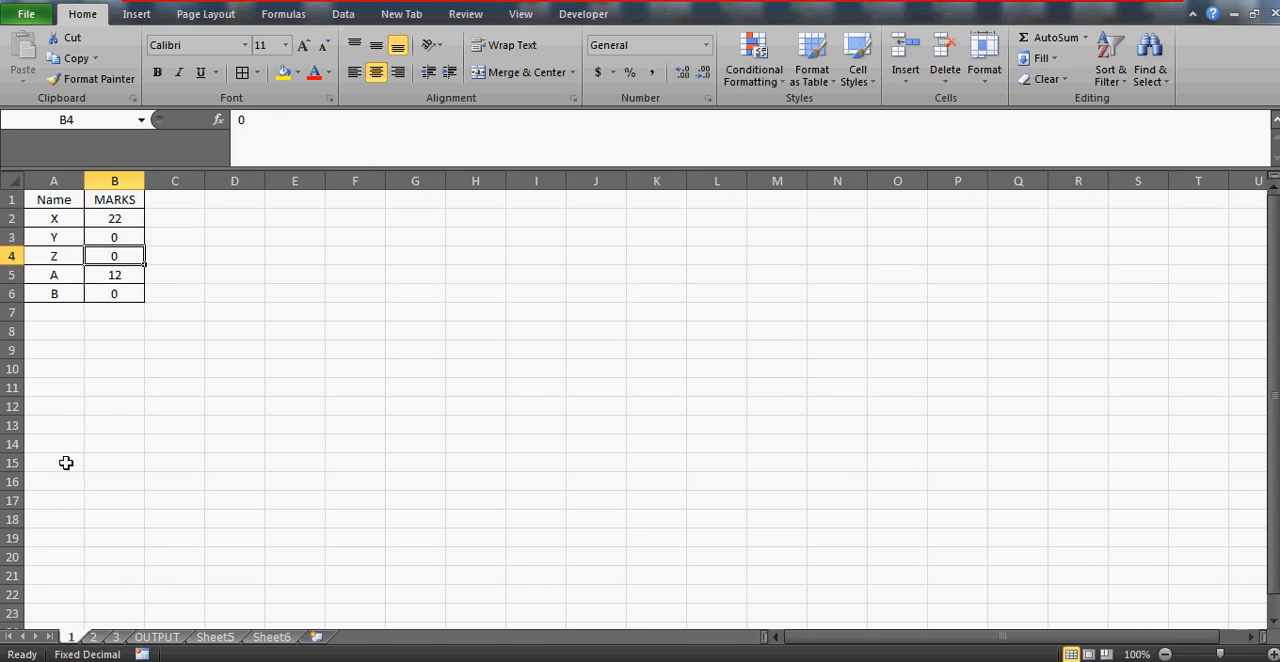
Set name Z's MARKS to 0 on sheet 2 and to 44 on sheet 3
{"action": "left_click", "coordinate": [93, 637]}
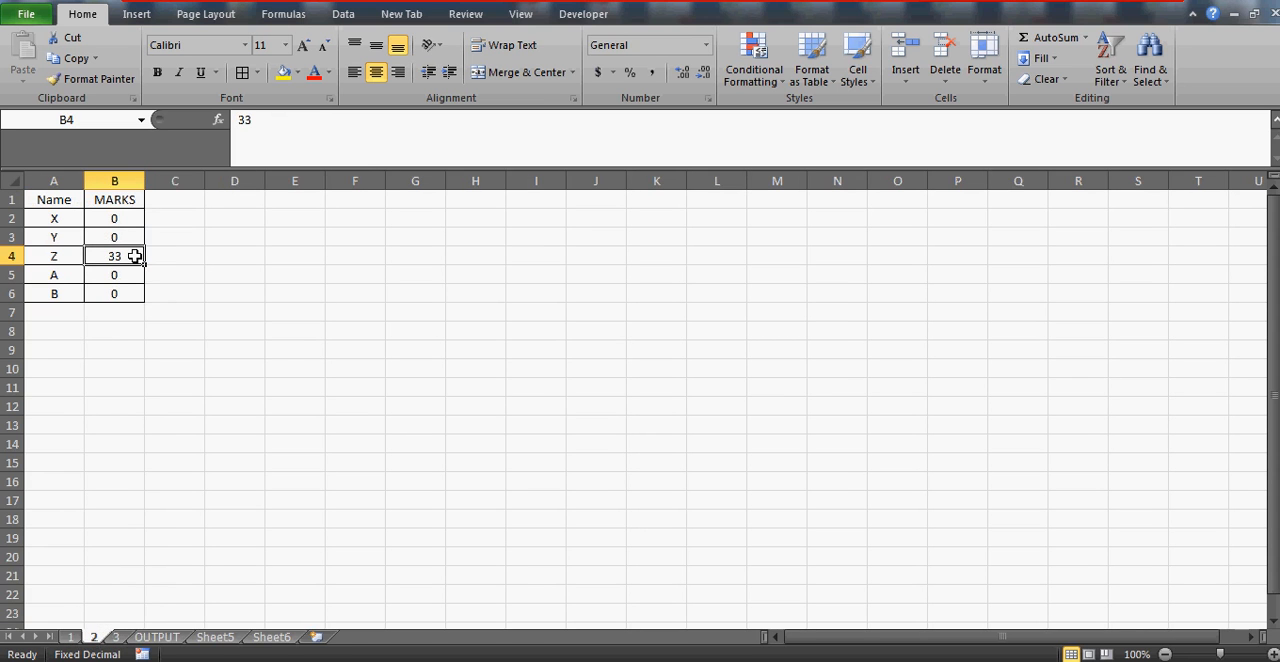
{"action": "type", "text": "0"}
{"action": "key", "text": "Return"}
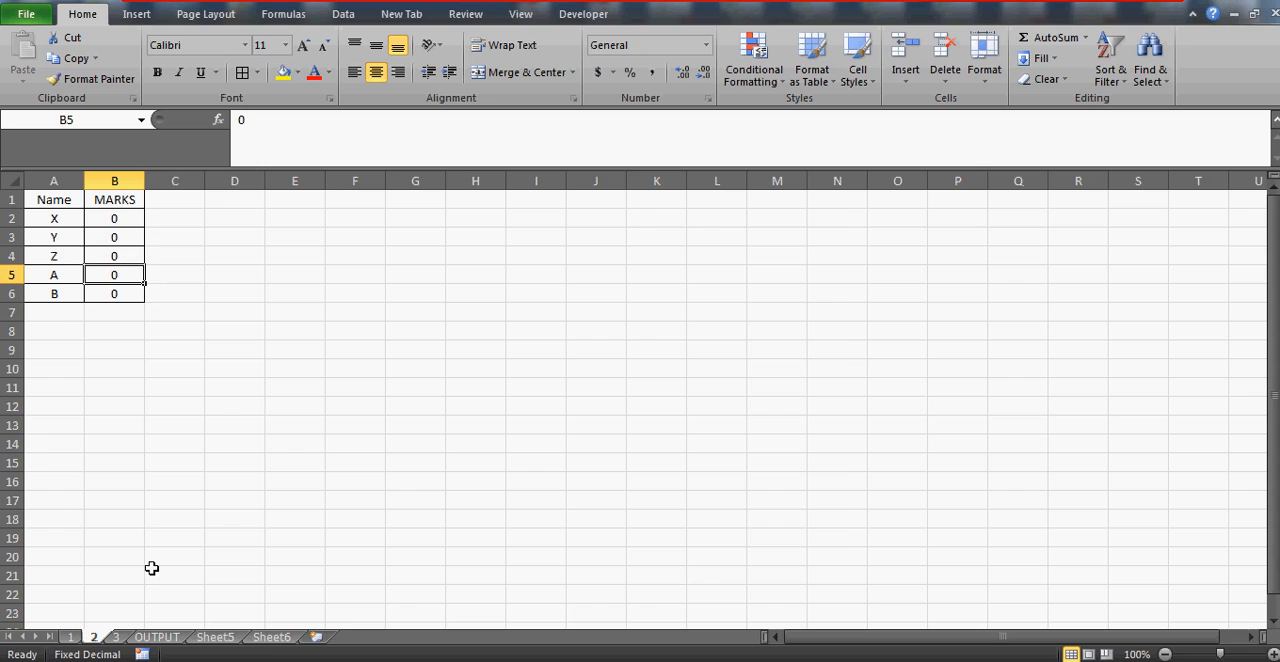
{"action": "left_click", "coordinate": [116, 637]}
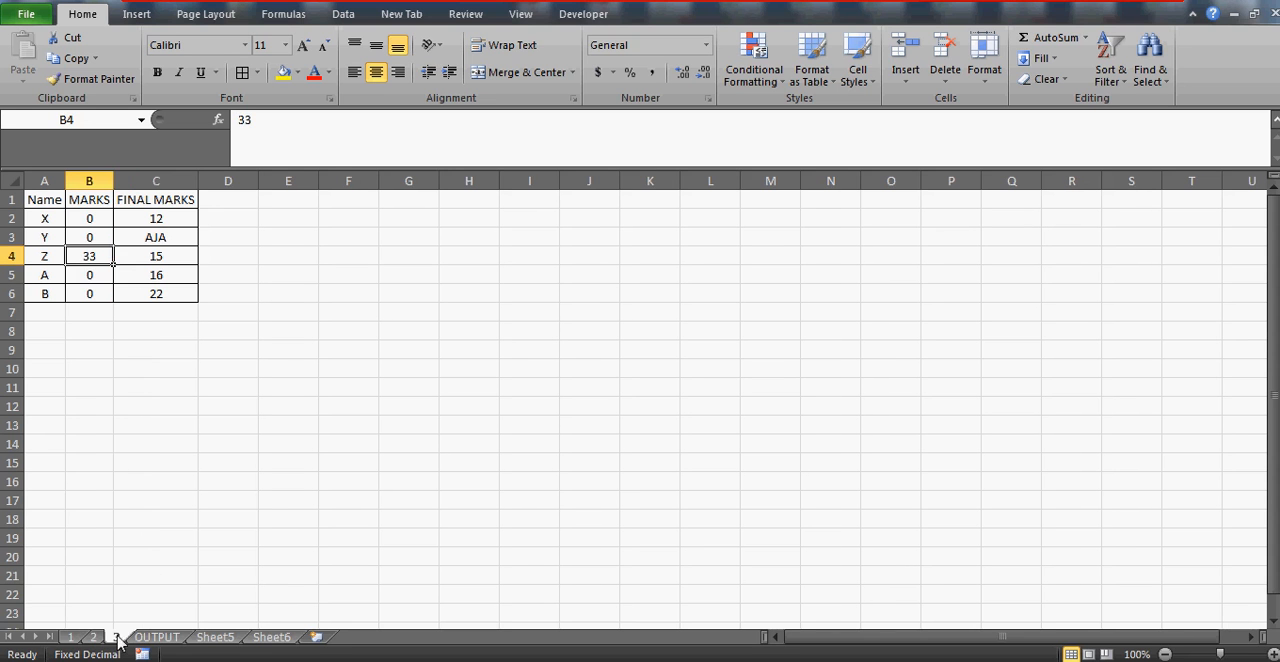
{"action": "type", "text": "44"}
{"action": "key", "text": "Return"}
{"action": "left_click", "coordinate": [89, 257]}
Examine name Z's MARKS formula in B6 of the OUTPUT sheet against the marks on sheet 3
{"action": "left_click", "coordinate": [157, 637]}
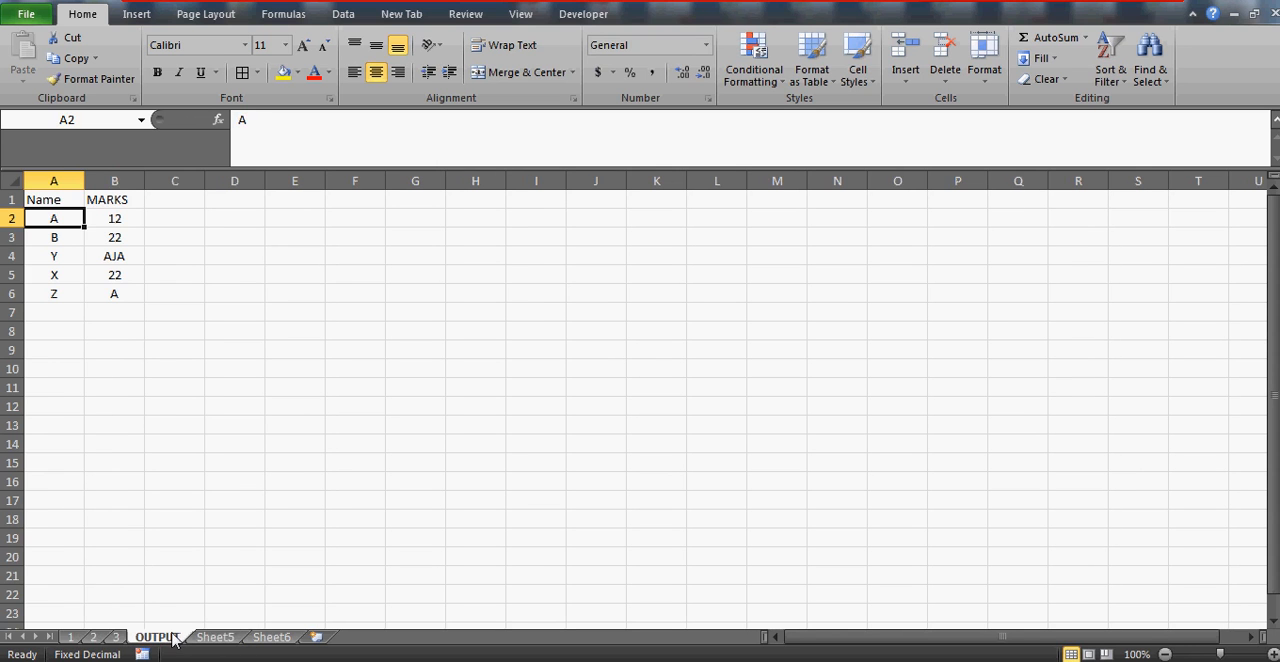
{"action": "left_click", "coordinate": [124, 294]}
{"action": "double_click", "coordinate": [121, 294]}
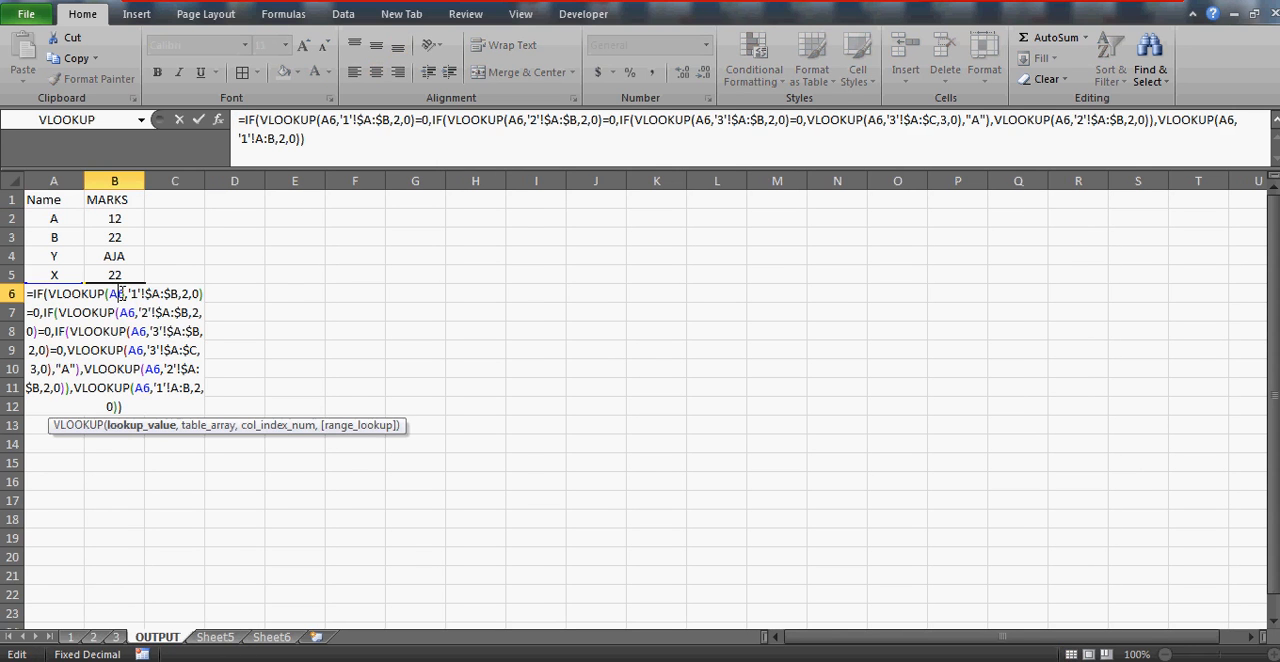
{"action": "key", "text": "Escape"}
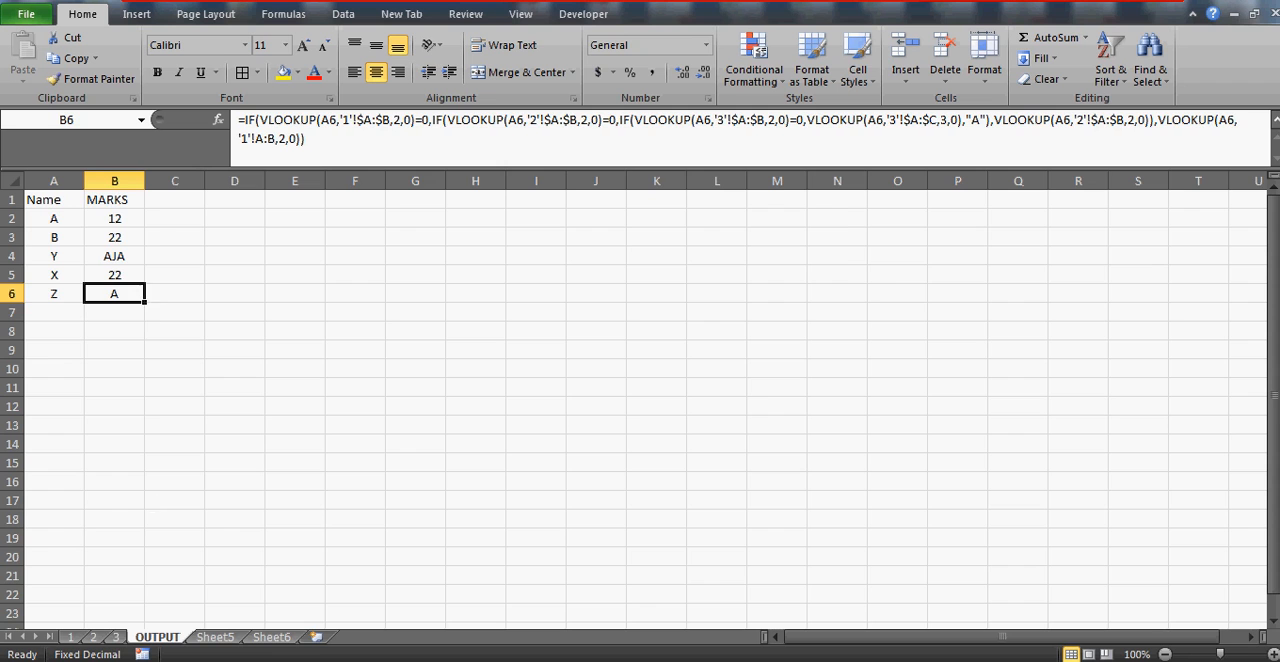
{"action": "left_click", "coordinate": [116, 637]}
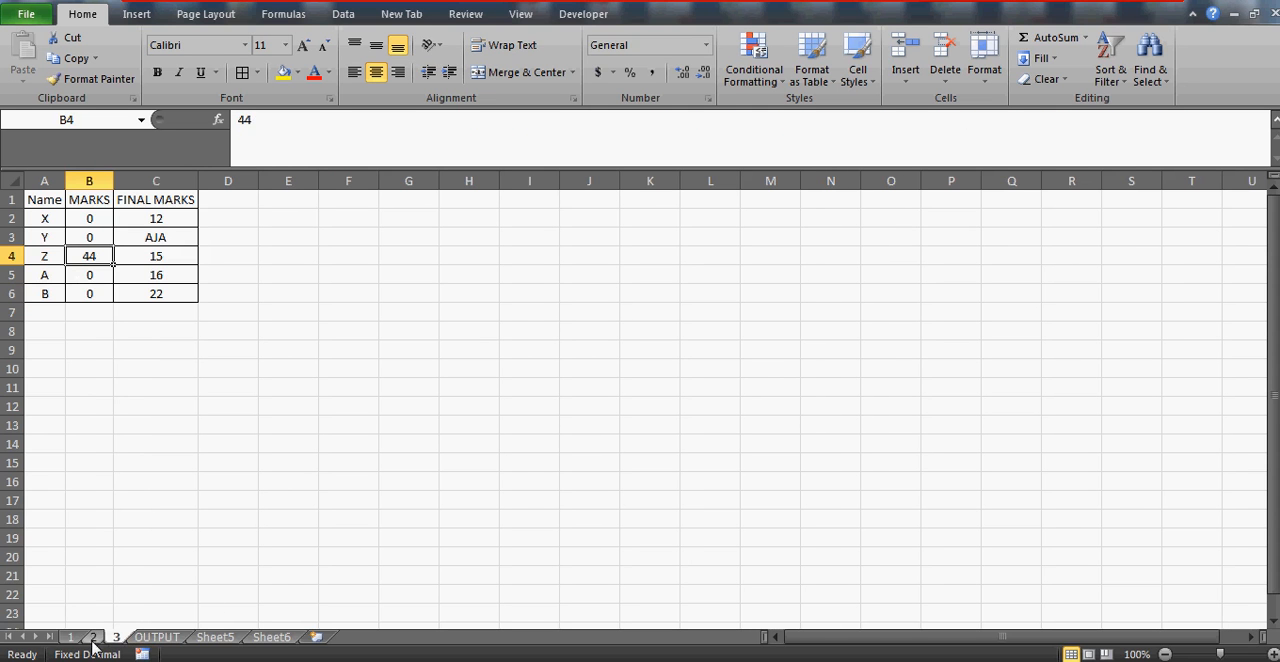
{"action": "left_click", "coordinate": [157, 638]}
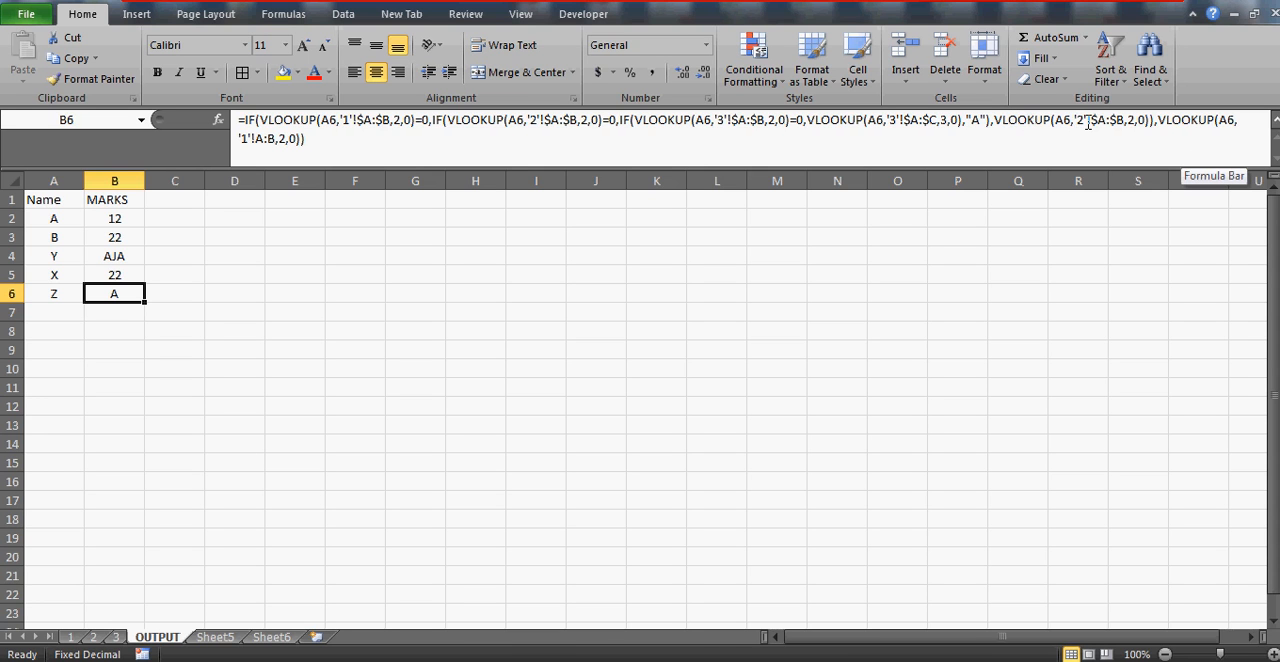
{"action": "left_click", "coordinate": [1109, 124]}
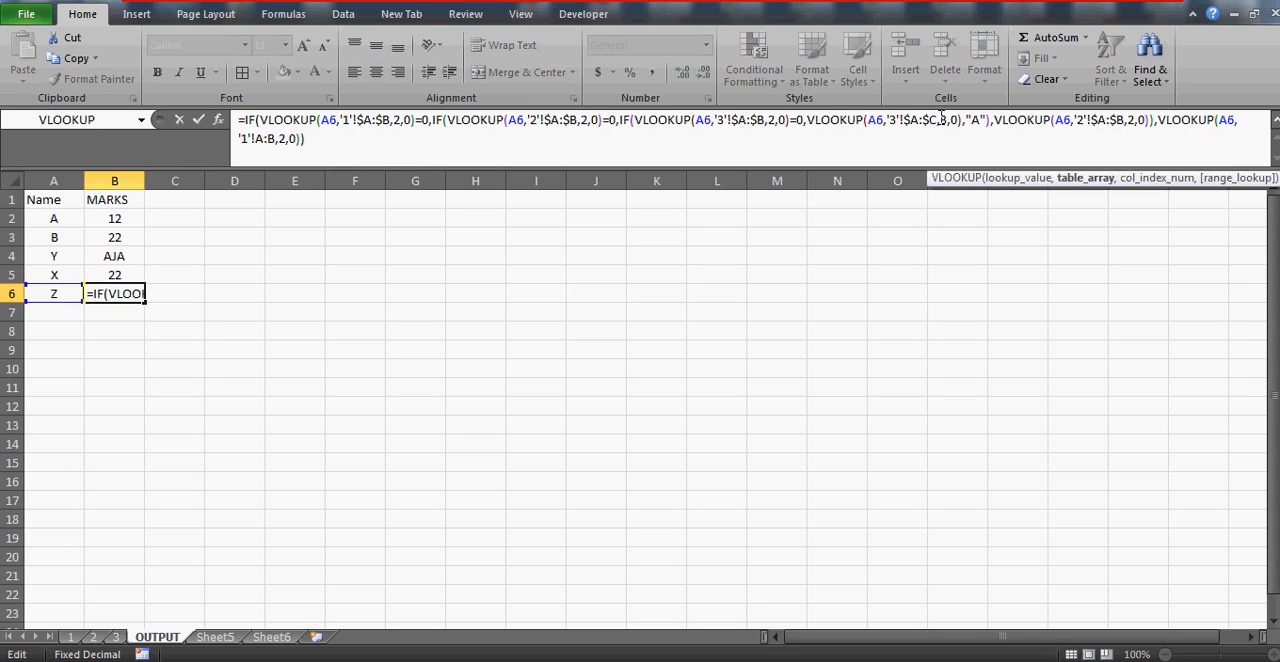
{"action": "left_click", "coordinate": [911, 124]}
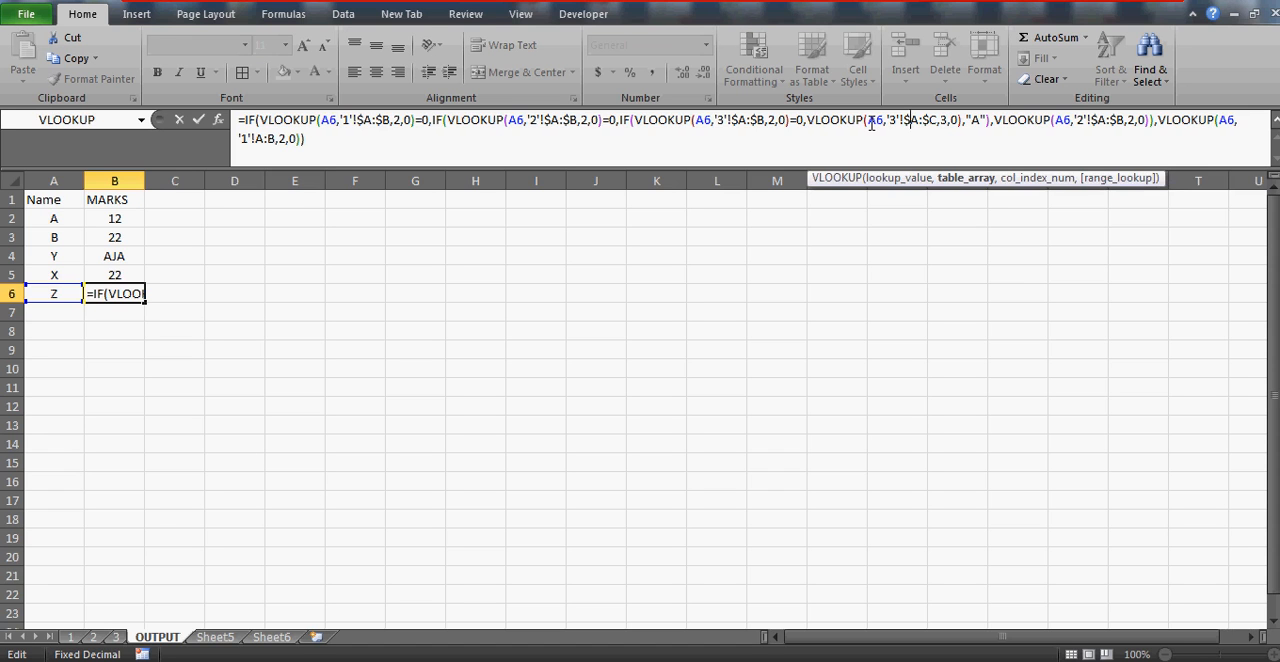
{"action": "key", "text": "ctrl+Return"}
Check name Z's MARKS values on sheets 3, 2 and 1, and return to the OUTPUT sheet
{"action": "left_click", "coordinate": [115, 637]}
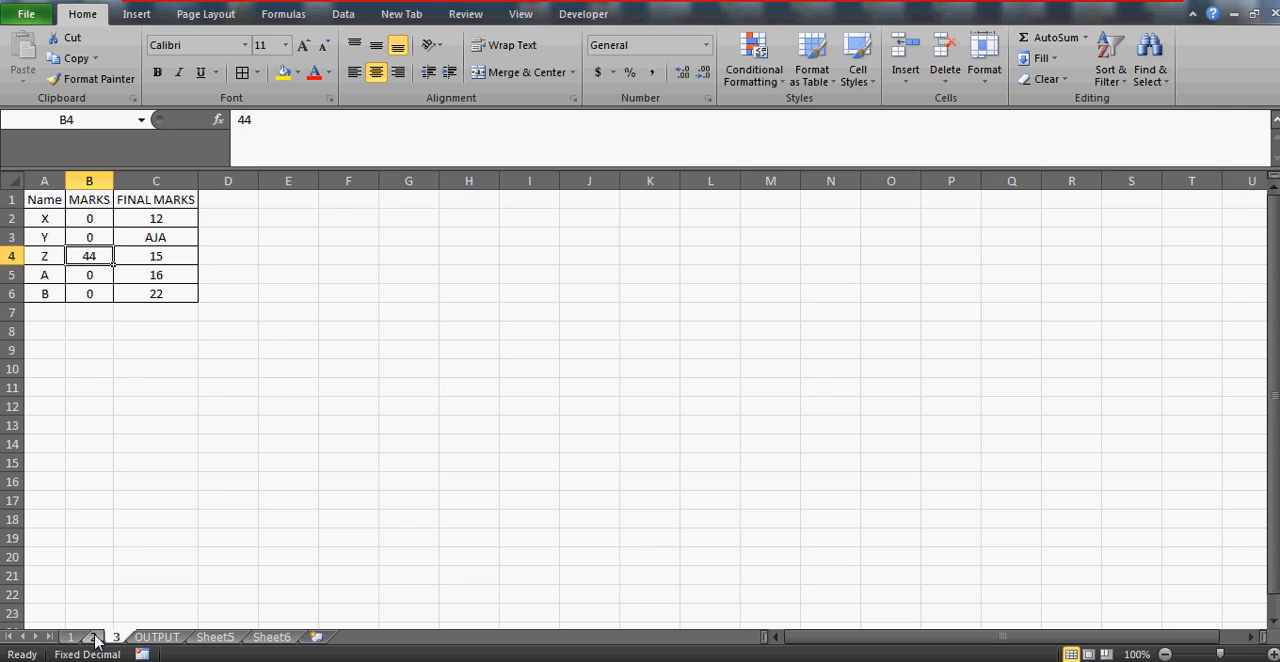
{"action": "left_click", "coordinate": [94, 637]}
{"action": "left_click", "coordinate": [71, 637]}
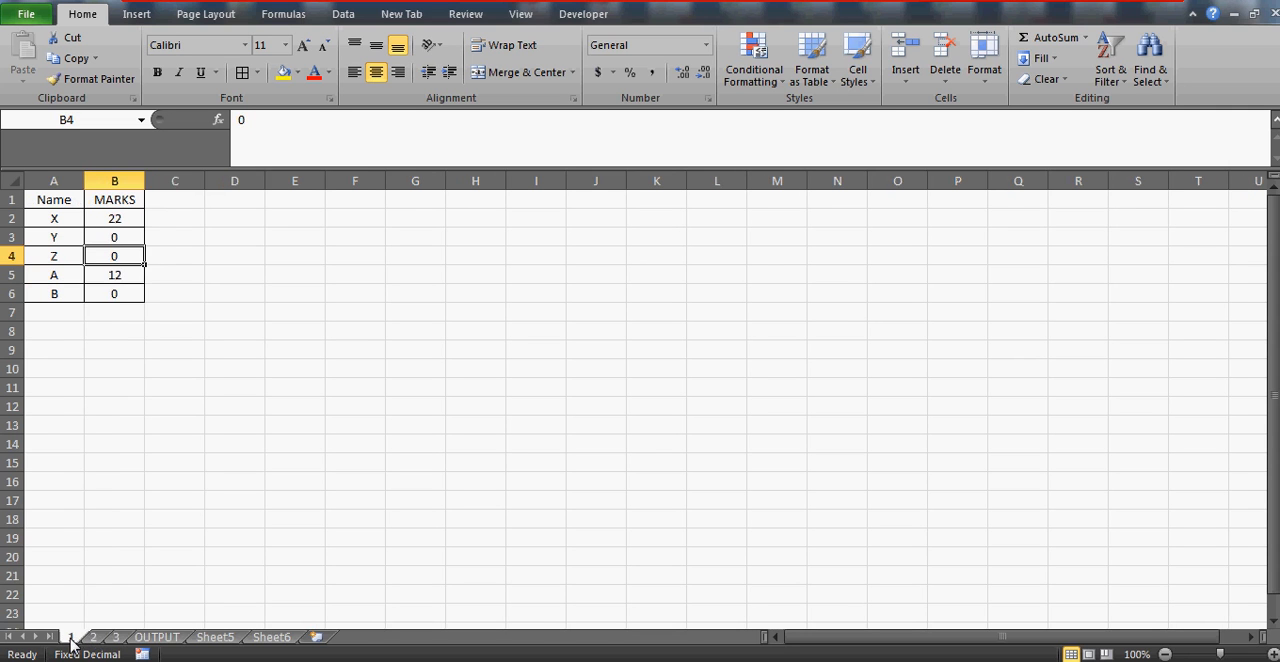
{"action": "left_click", "coordinate": [92, 639]}
{"action": "left_click", "coordinate": [112, 639]}
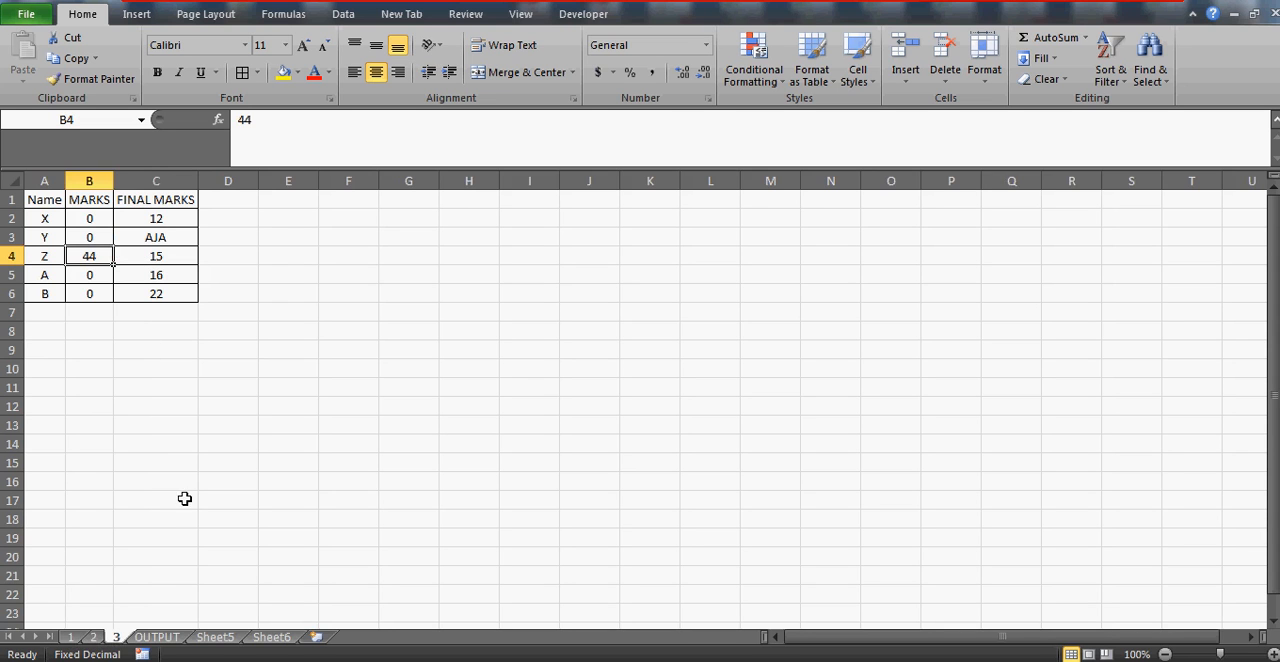
{"action": "left_click", "coordinate": [157, 637]}
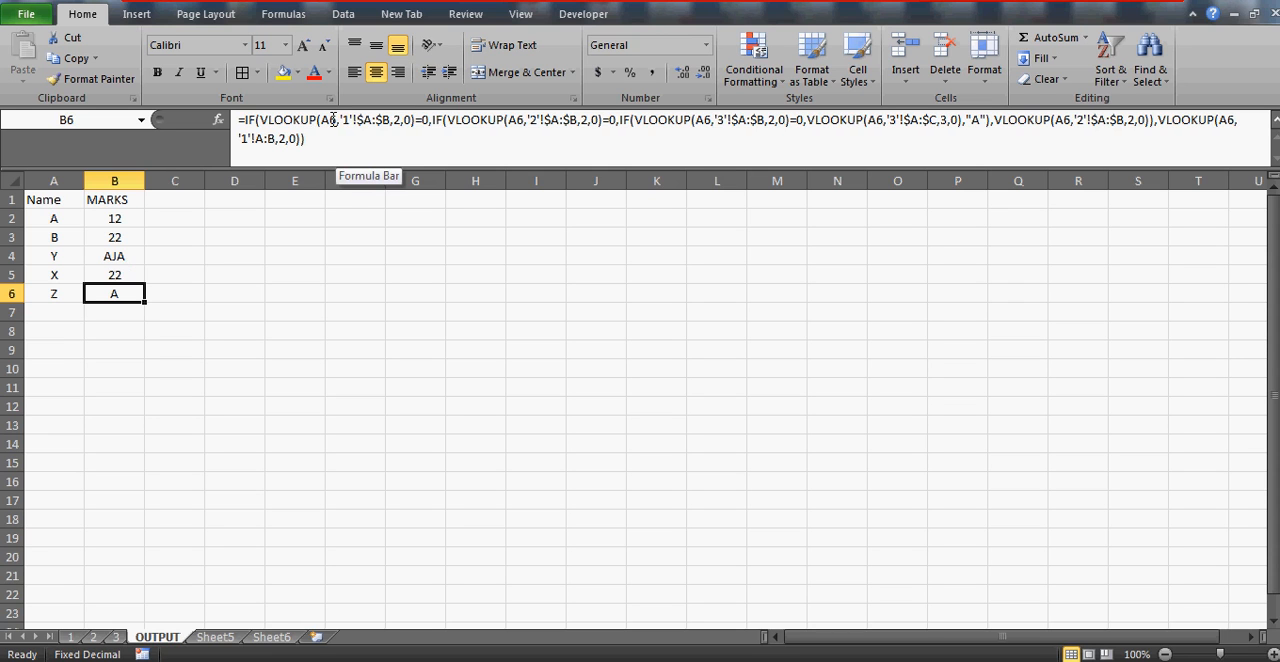
Compare the sheet 1 and sheet 2 zero tests in B6's formula with name Z's marks on those sheets
{"action": "left_click", "coordinate": [425, 122]}
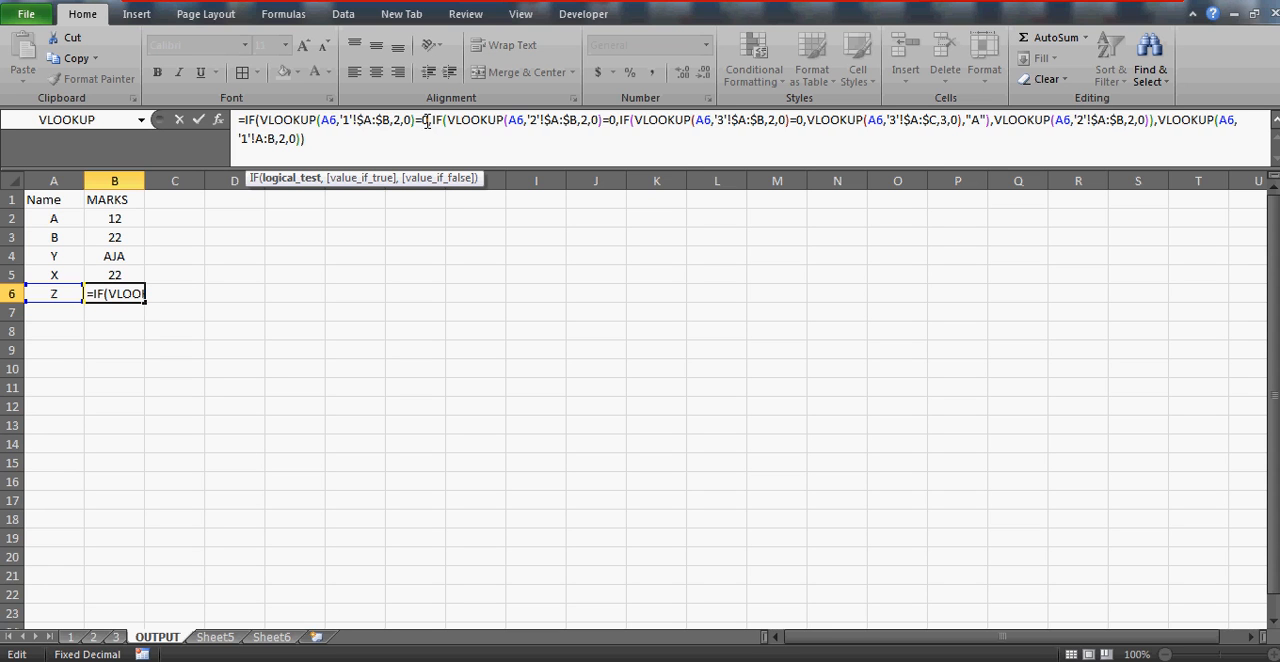
{"action": "left_click", "coordinate": [70, 637]}
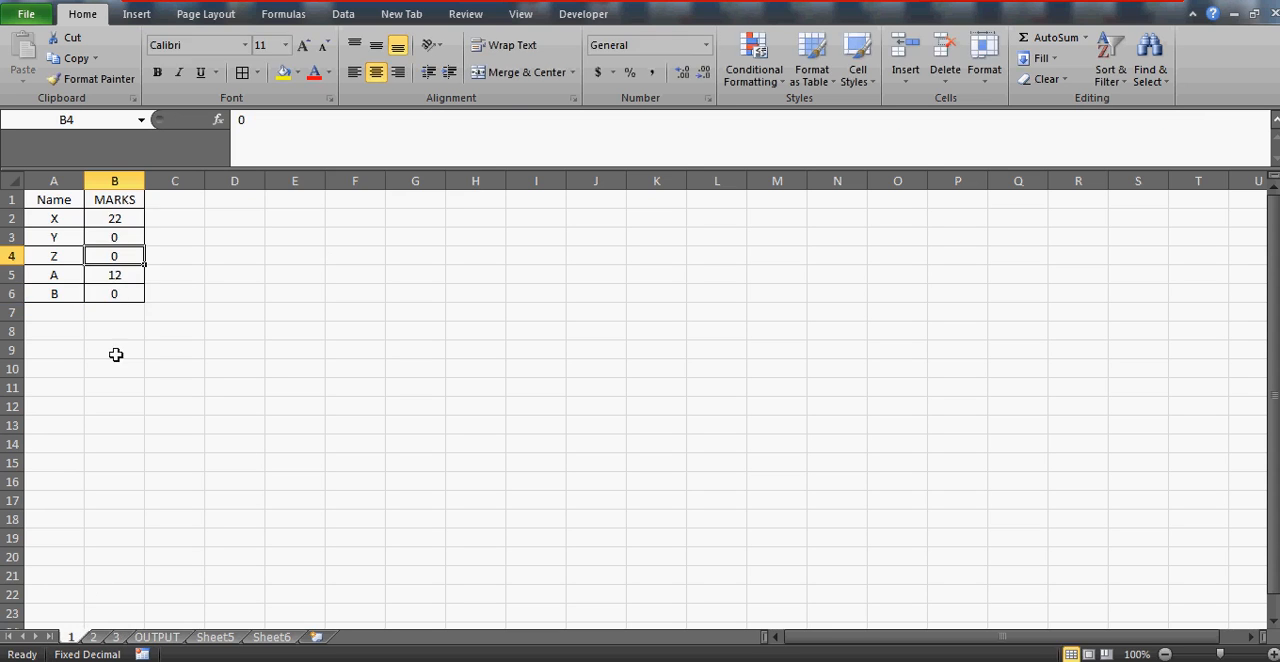
{"action": "left_click", "coordinate": [162, 638]}
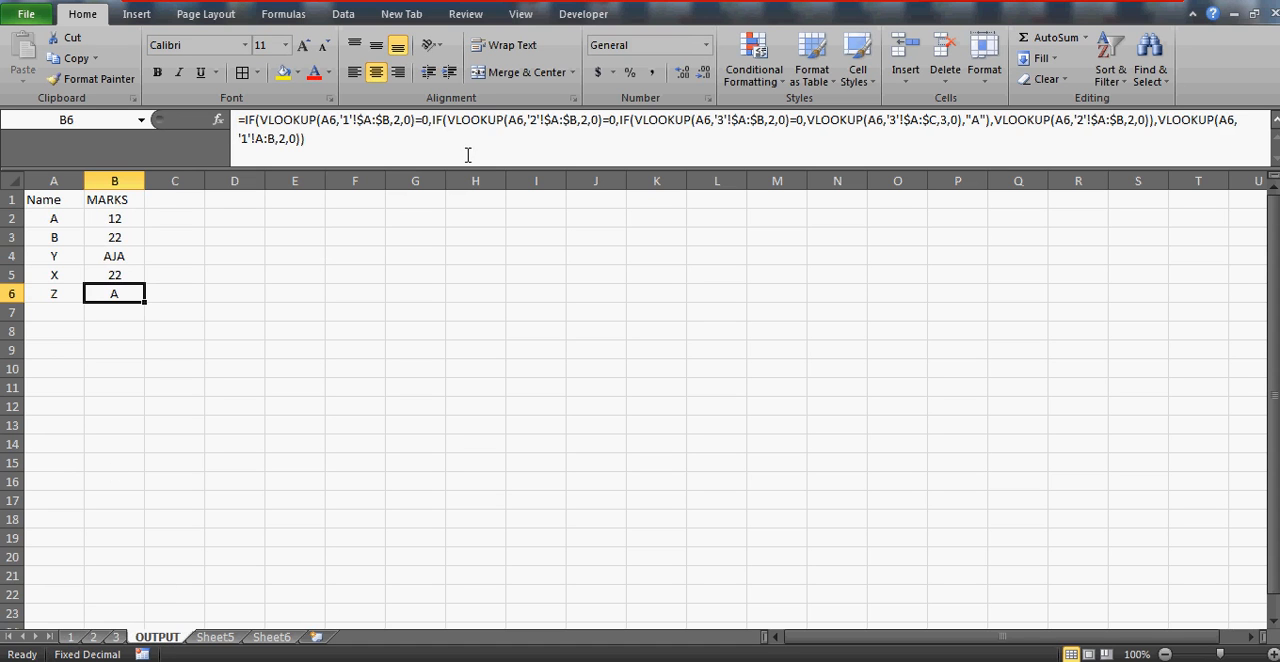
{"action": "left_click", "coordinate": [509, 122]}
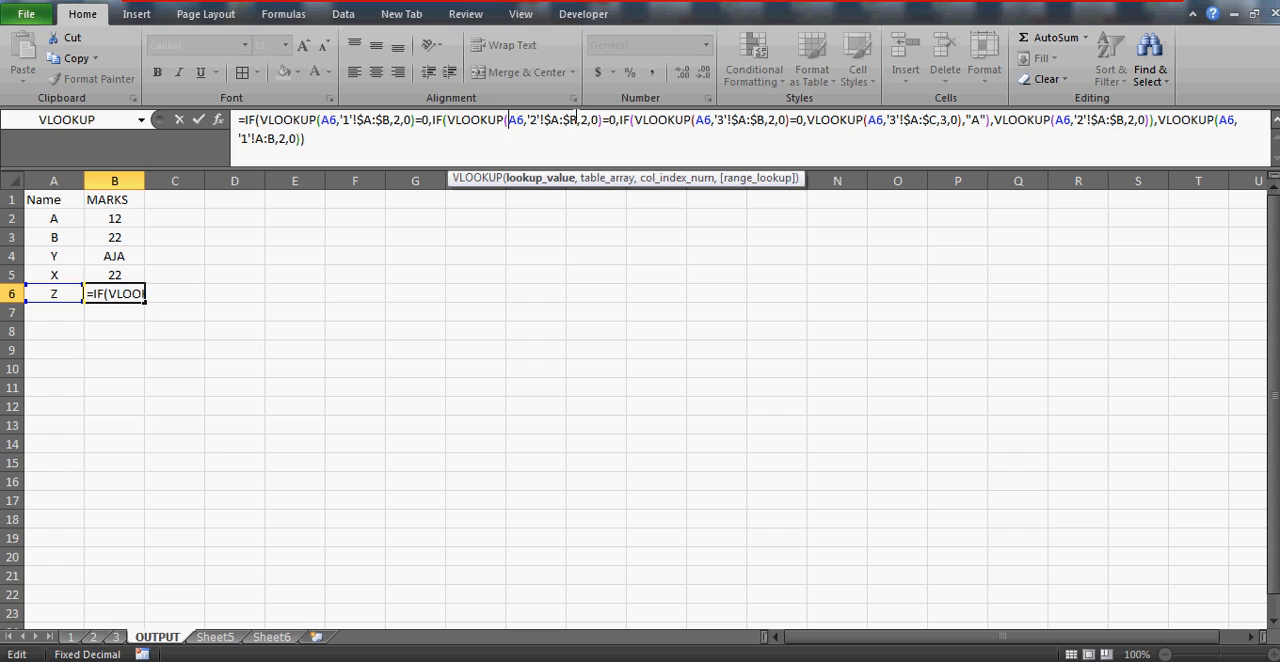
{"action": "left_click", "coordinate": [615, 120]}
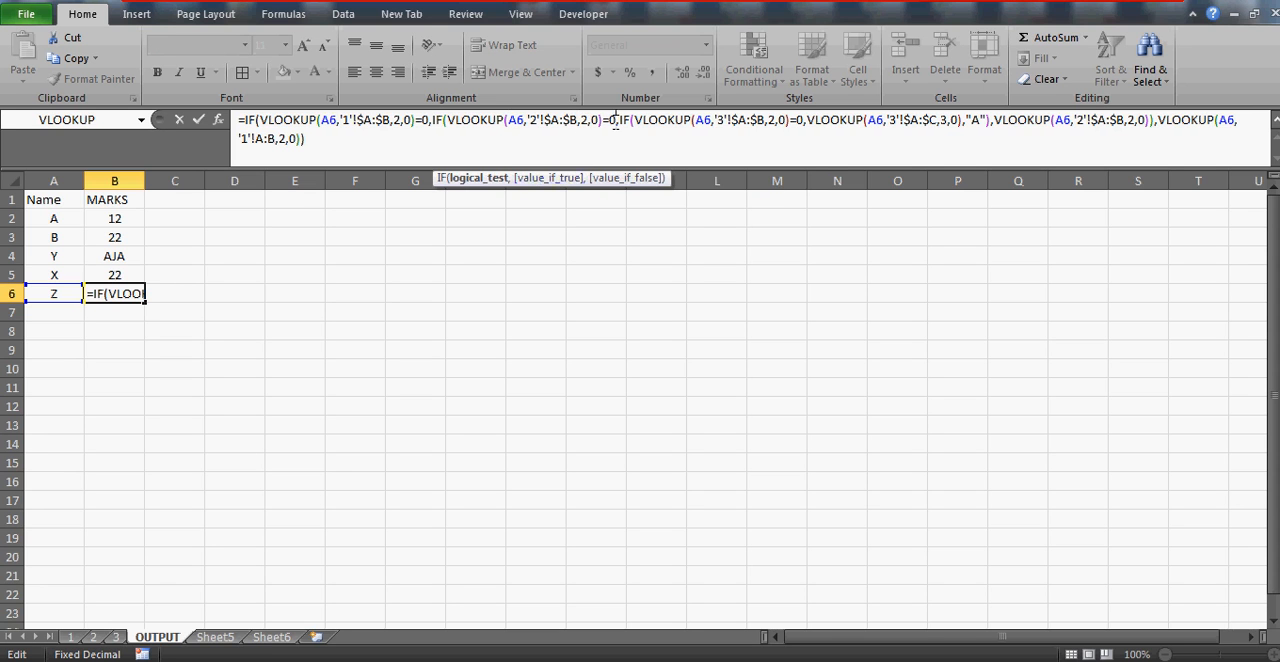
{"action": "left_click", "coordinate": [93, 637]}
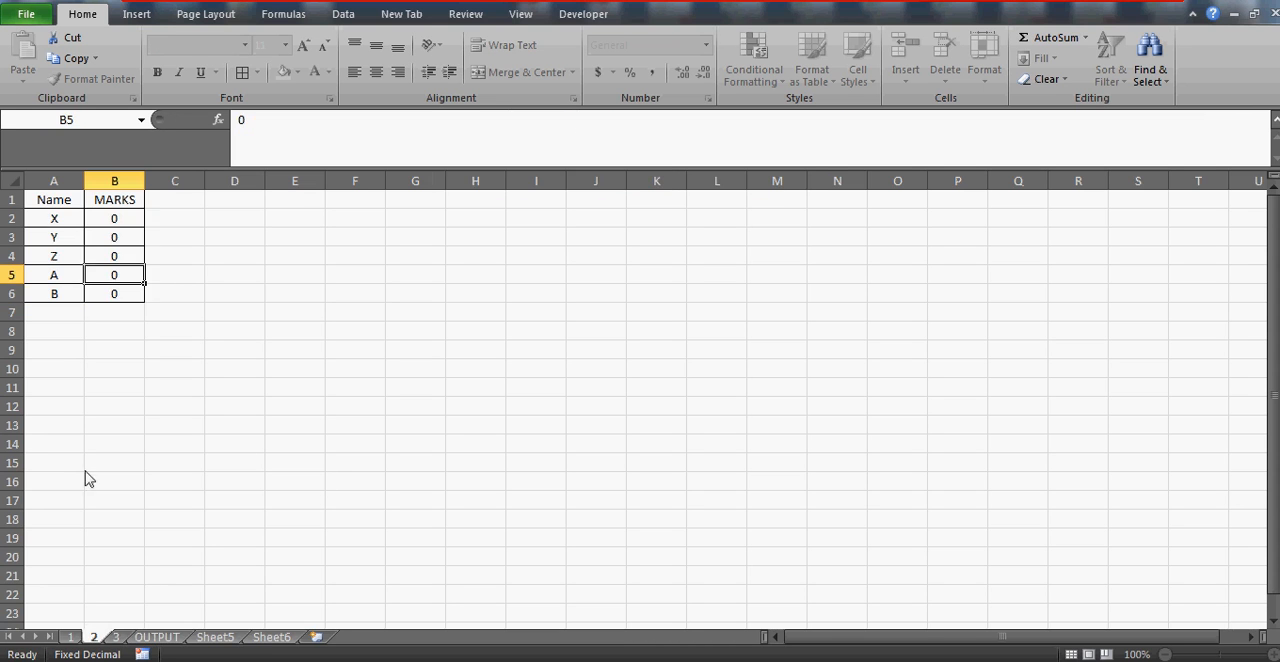
{"action": "left_click_drag", "start_coordinate": [106, 256], "coordinate": [140, 520]}
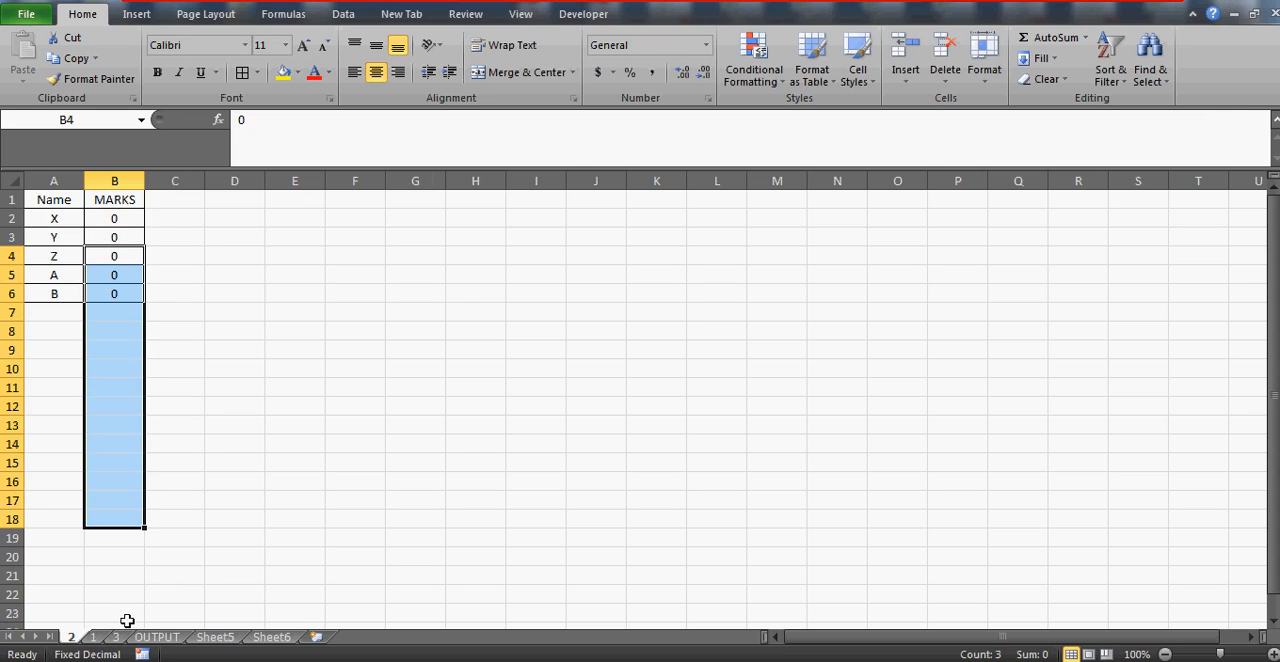
{"action": "left_click", "coordinate": [160, 637]}
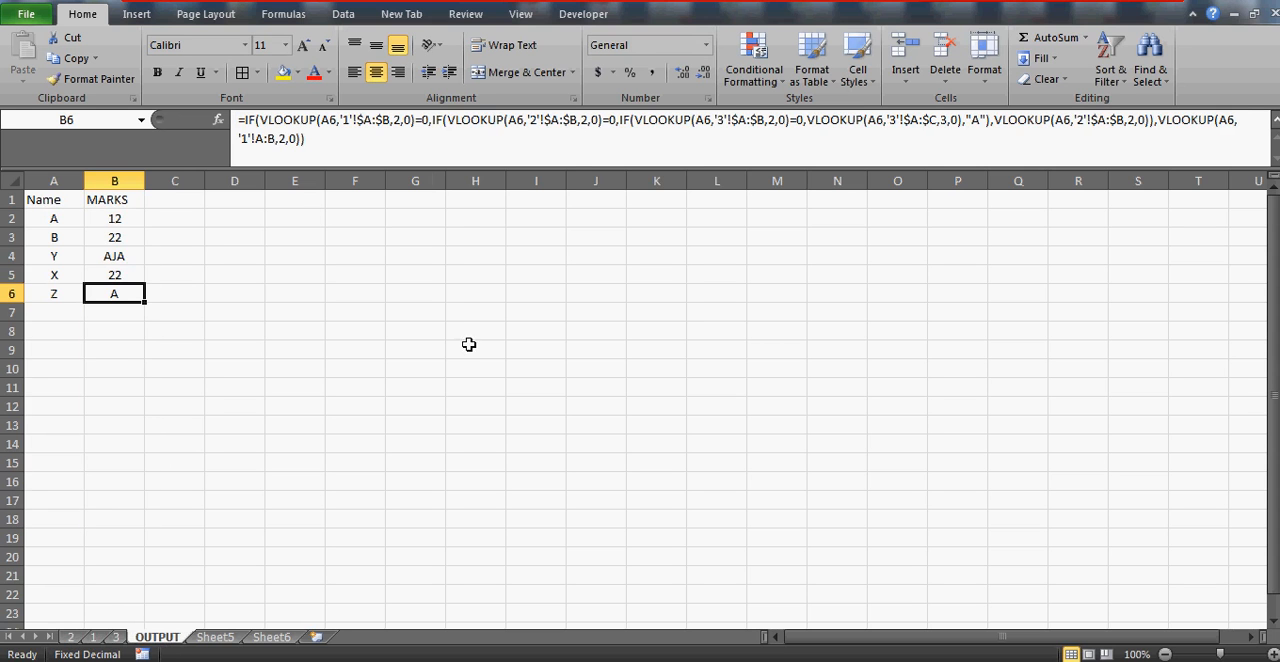
Review the sheet 3 zero test in B6's formula together with its true and false results
{"action": "left_click", "coordinate": [694, 121]}
{"action": "left_click", "coordinate": [731, 121]}
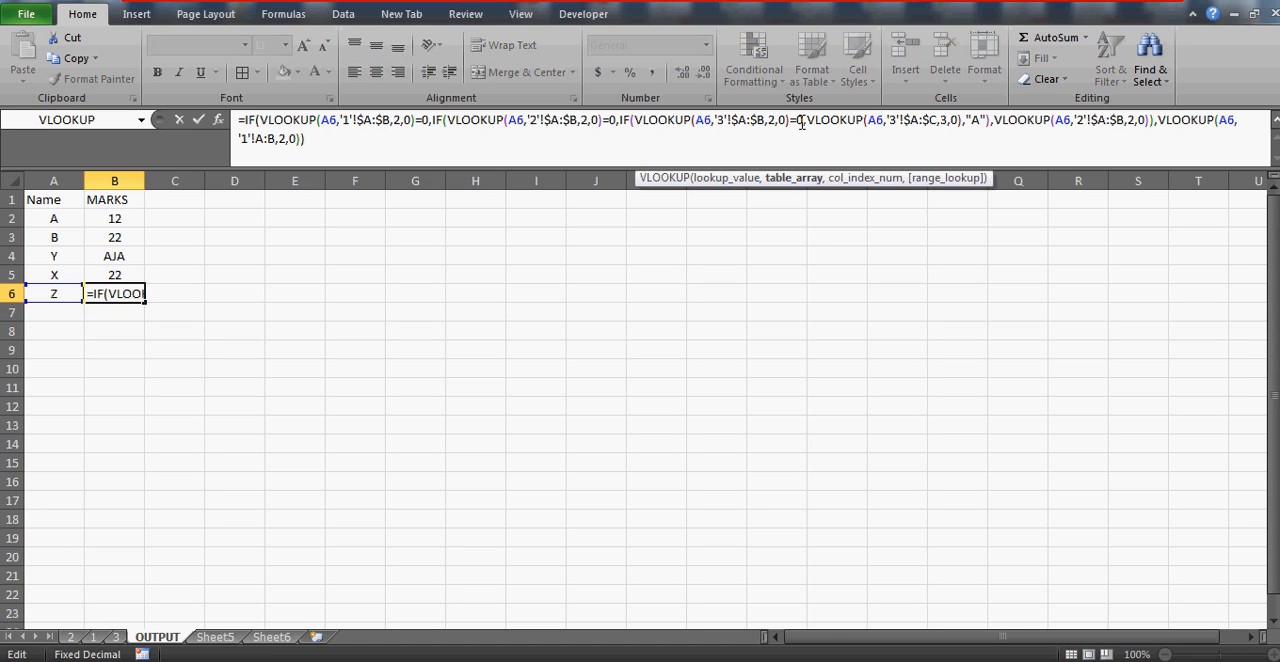
{"action": "type", "text": ","}
{"action": "left_click", "coordinate": [859, 121]}
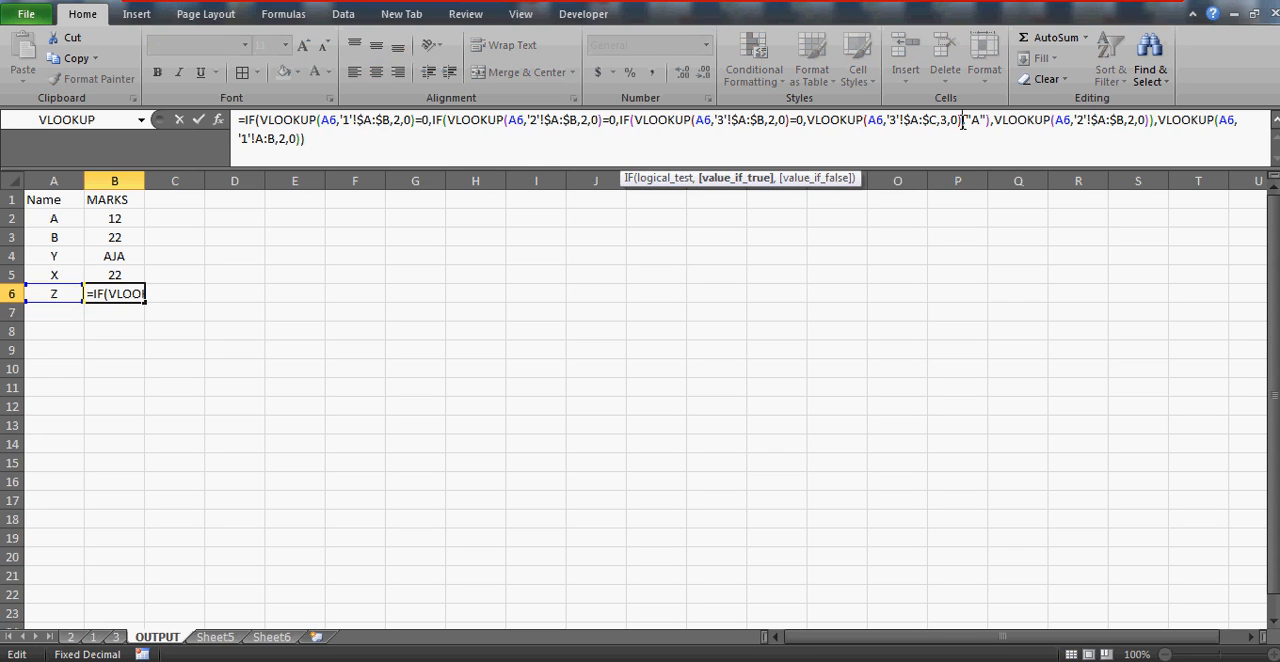
{"action": "left_click_drag", "start_coordinate": [985, 120], "coordinate": [1018, 143]}
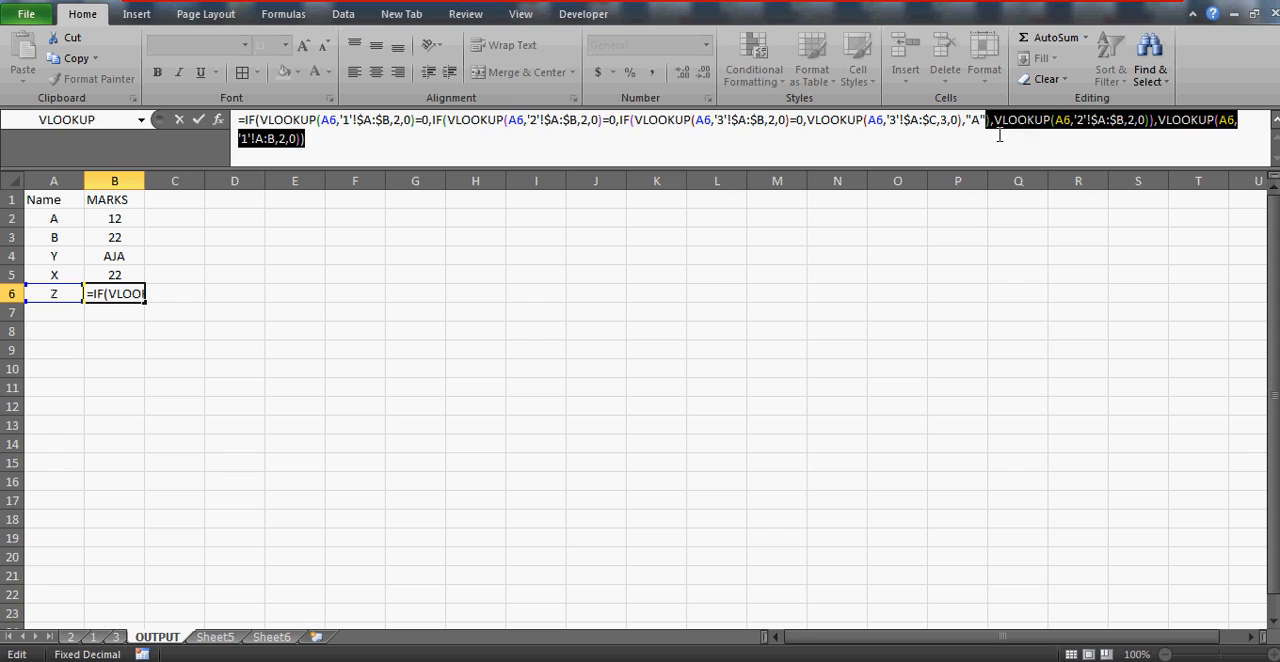
{"action": "left_click", "coordinate": [988, 121]}
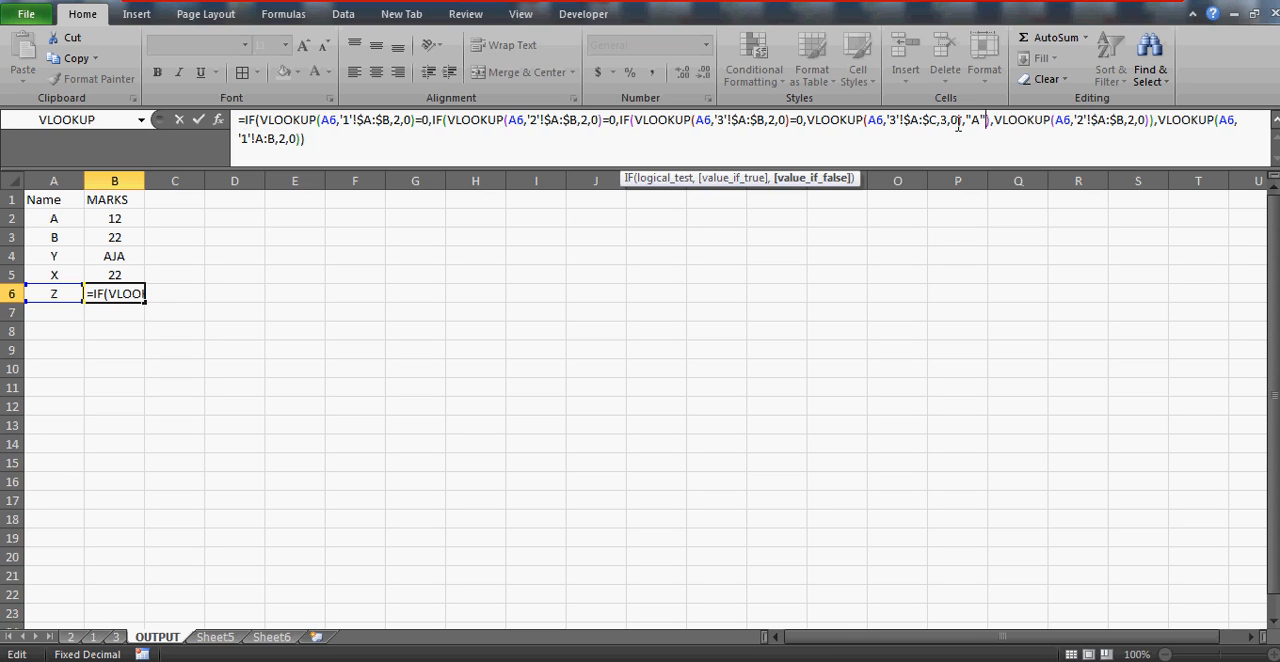
{"action": "left_click", "coordinate": [884, 120]}
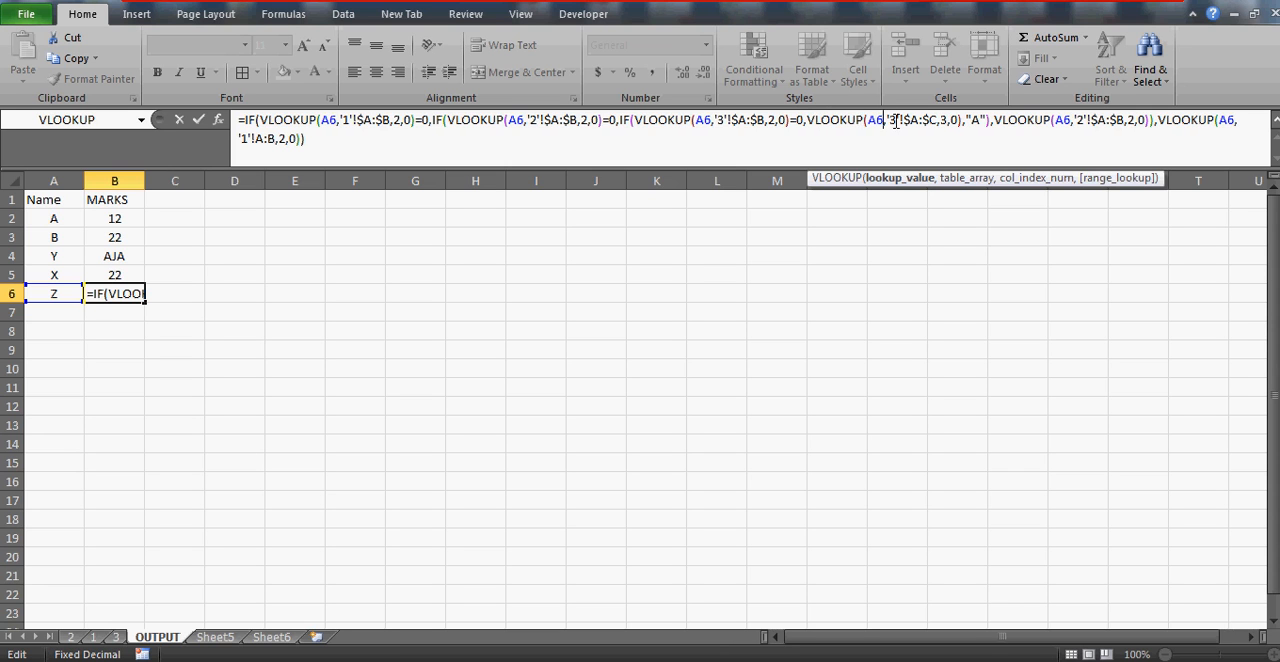
{"action": "left_click", "coordinate": [741, 121]}
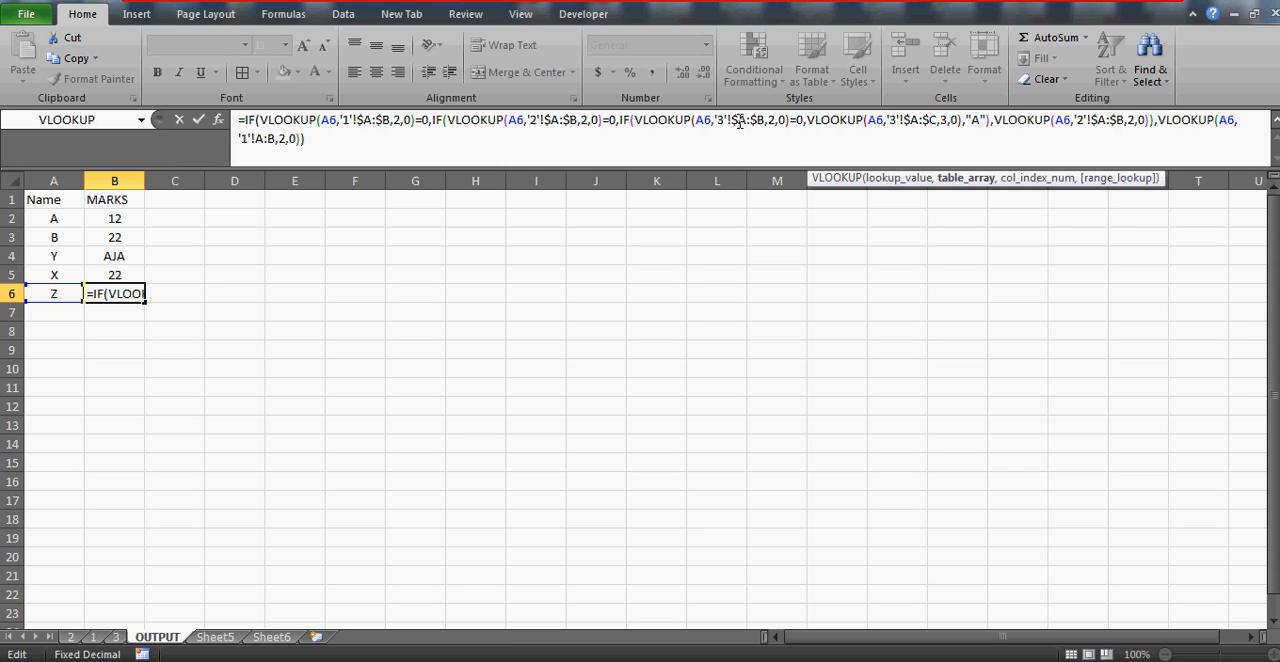
{"action": "left_click_drag", "start_coordinate": [732, 121], "coordinate": [747, 121]}
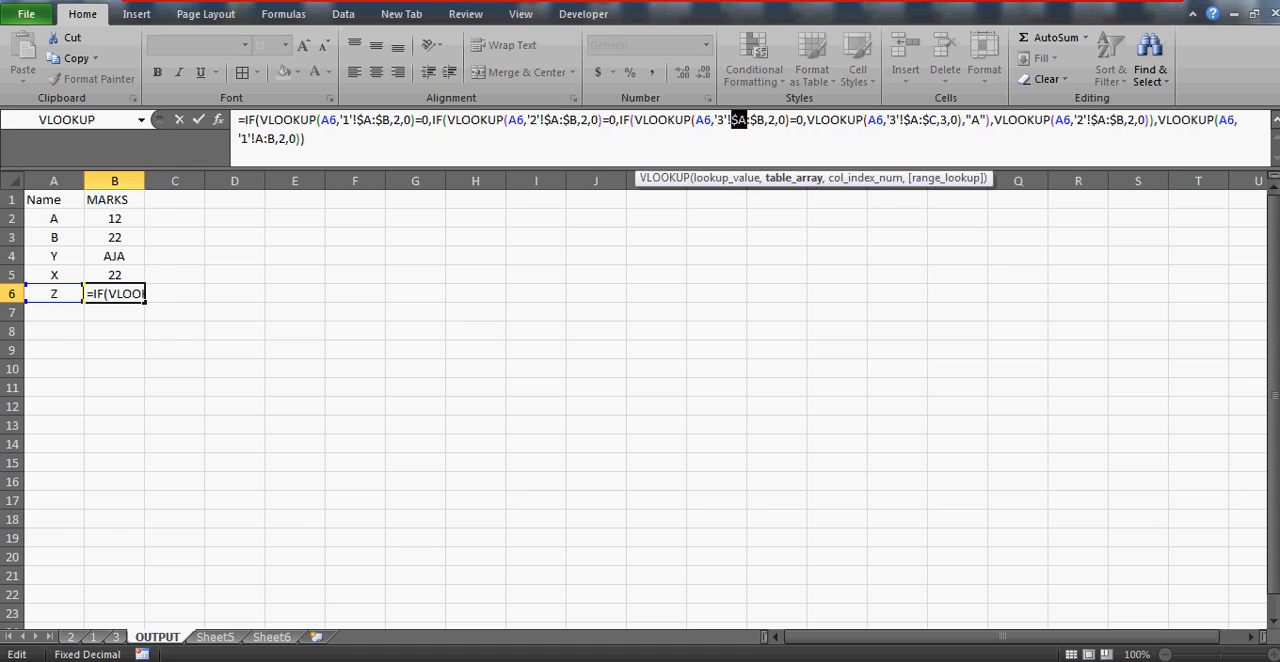
{"action": "left_click", "coordinate": [116, 637]}
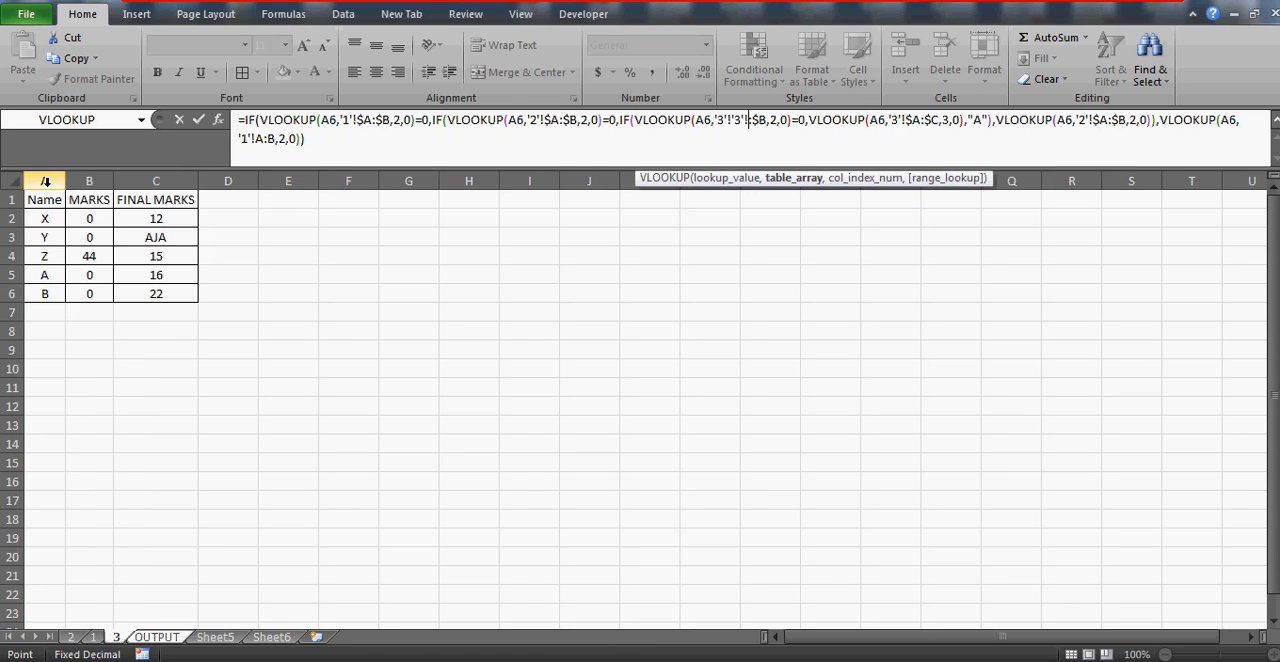
{"action": "key", "text": "Return"}
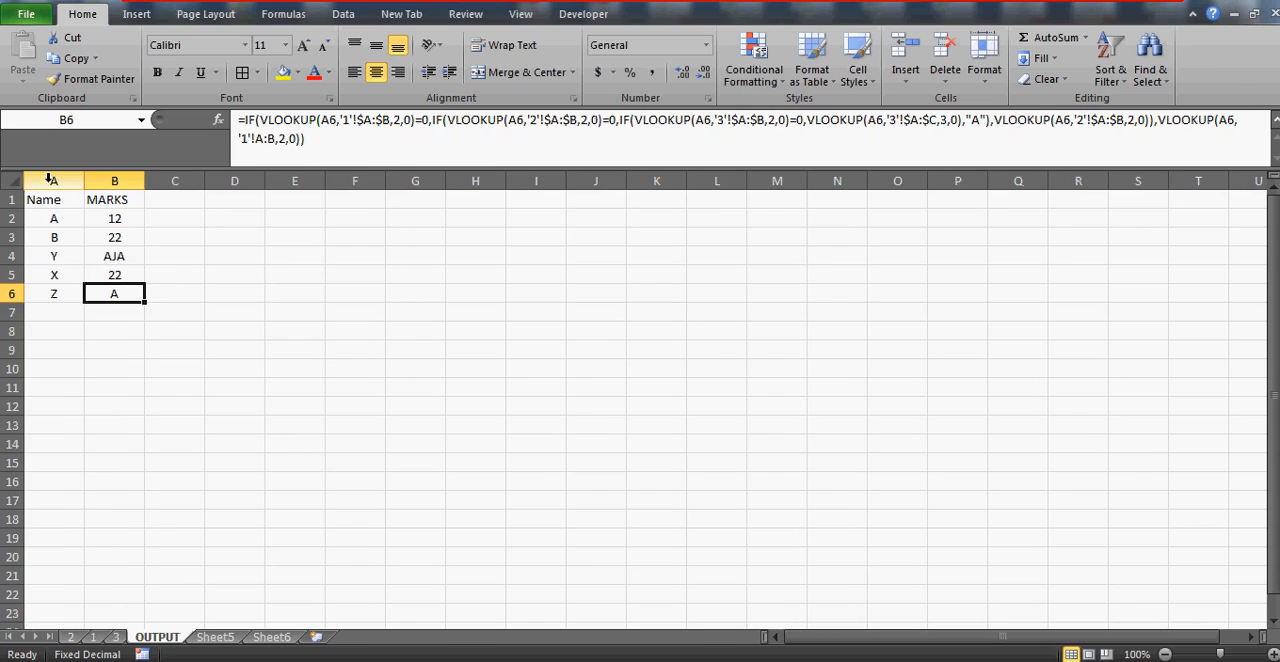
Check the Name and MARKS columns and name Z's marks on sheet 3, and return to the OUTPUT sheet
{"action": "left_click", "coordinate": [116, 637]}
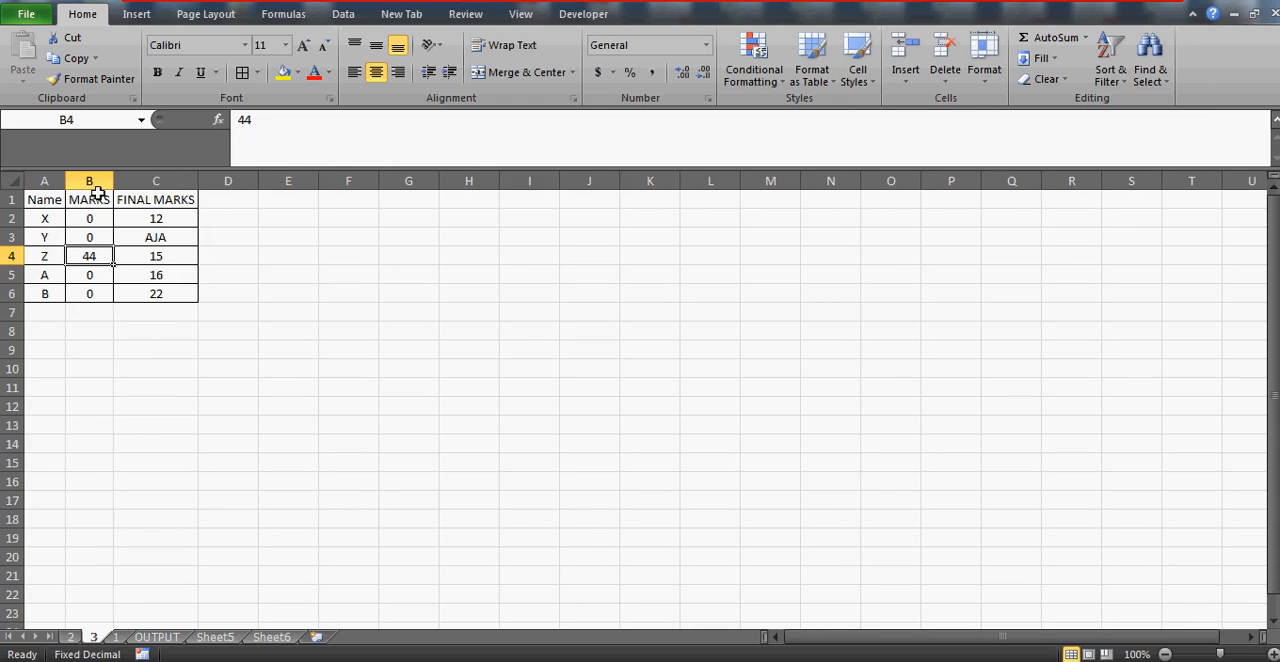
{"action": "left_click", "coordinate": [44, 181]}
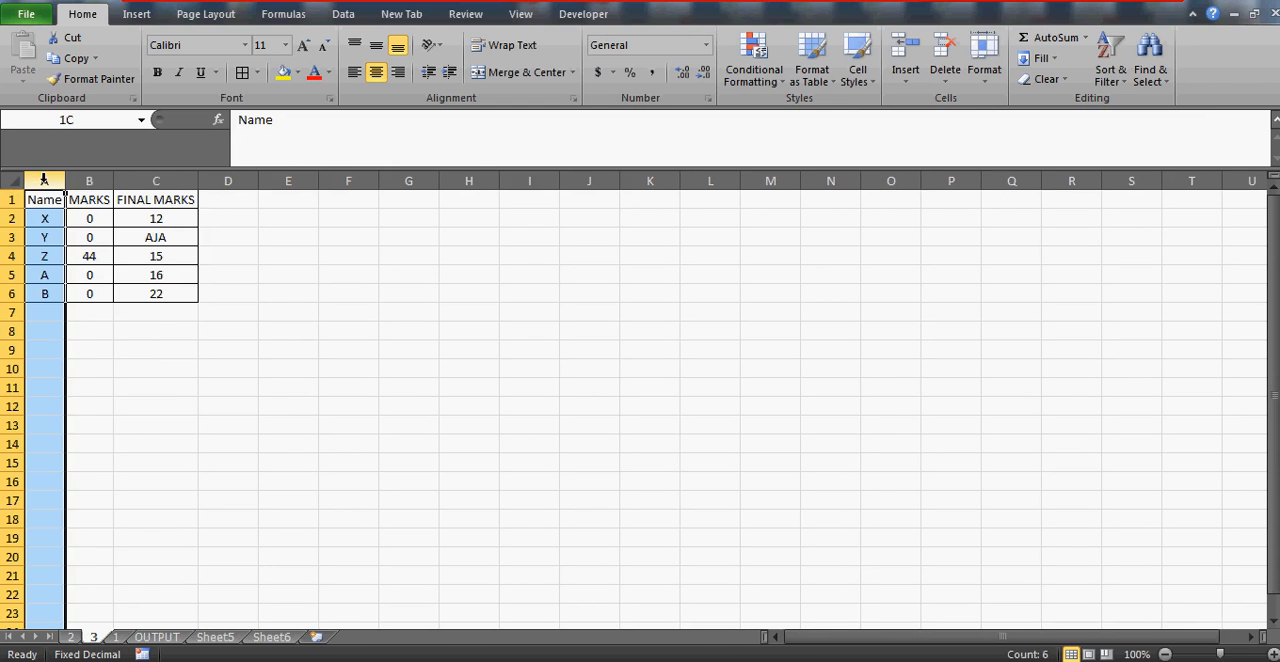
{"action": "left_click", "coordinate": [88, 181], "text": "shift"}
{"action": "left_click", "coordinate": [88, 254]}
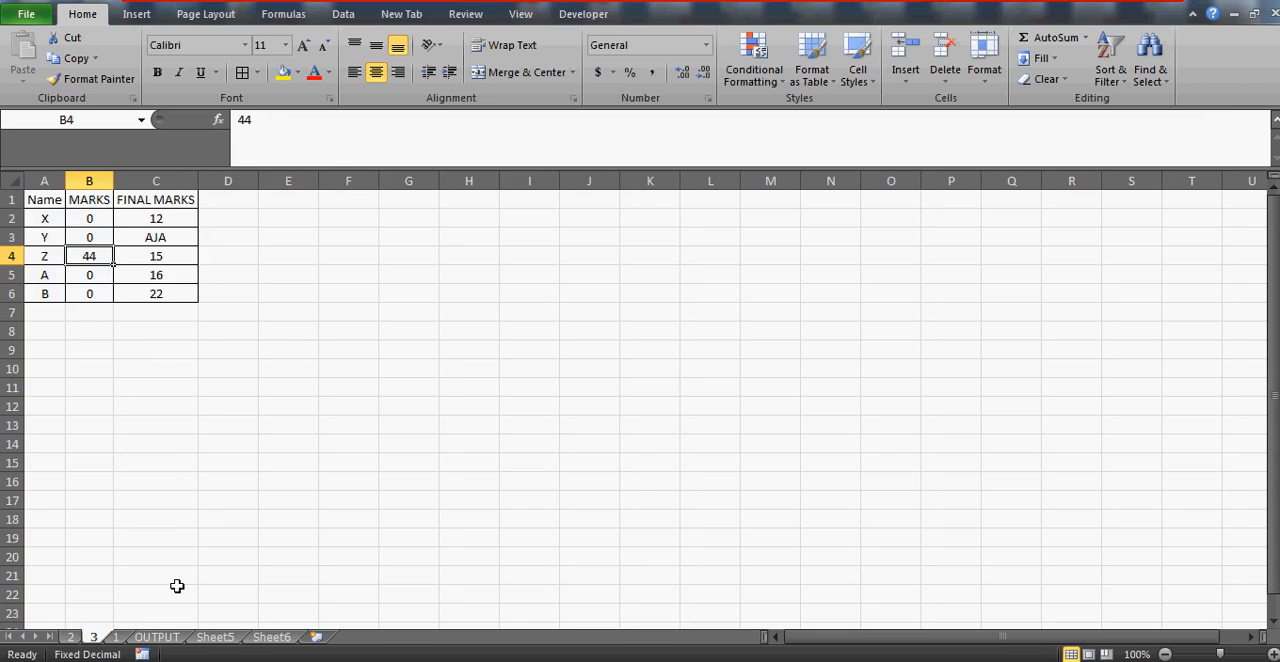
{"action": "left_click", "coordinate": [157, 637]}
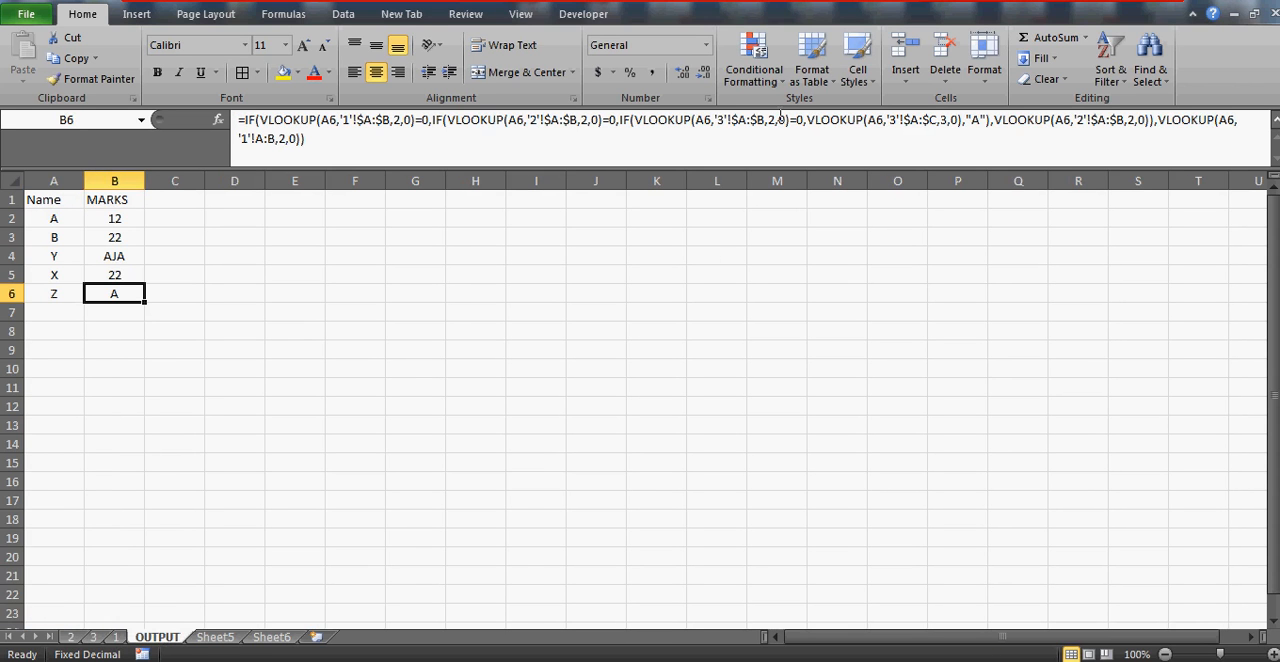
Replace the "A" result of the innermost IF in B6's formula with the VLOOKUP function name
{"action": "left_click", "coordinate": [987, 121]}
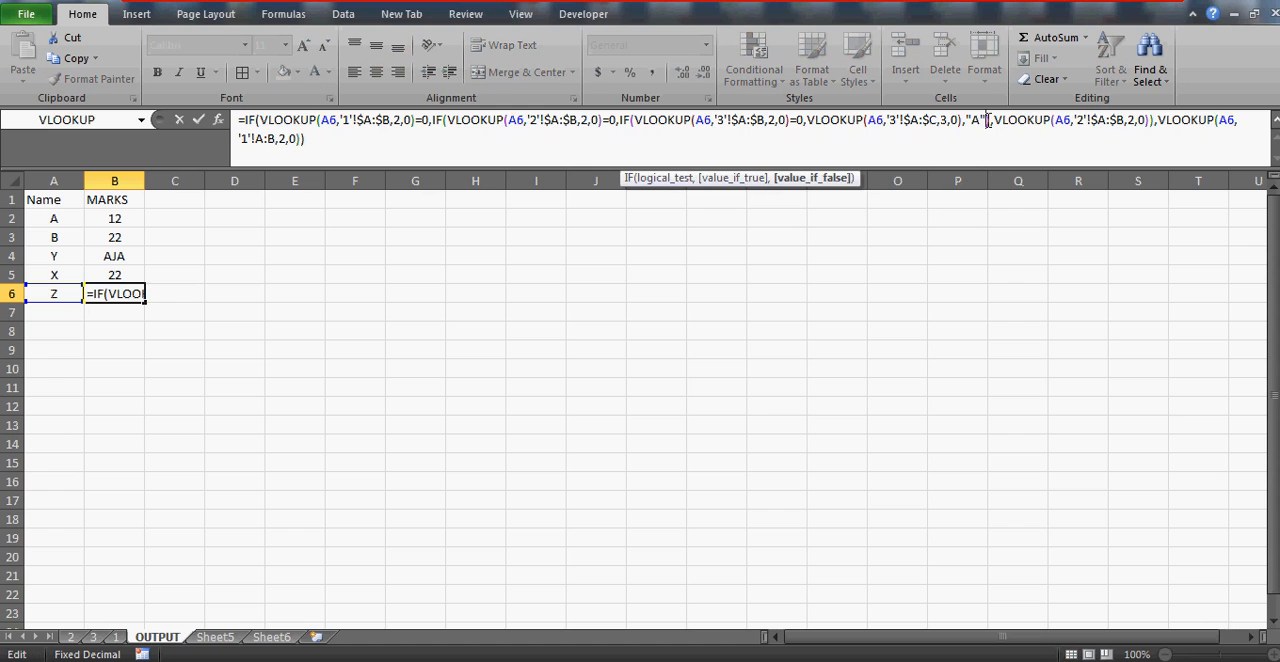
{"action": "key", "text": "BackSpace"}
{"action": "key", "text": "BackSpace"}
{"action": "key", "text": "BackSpace"}
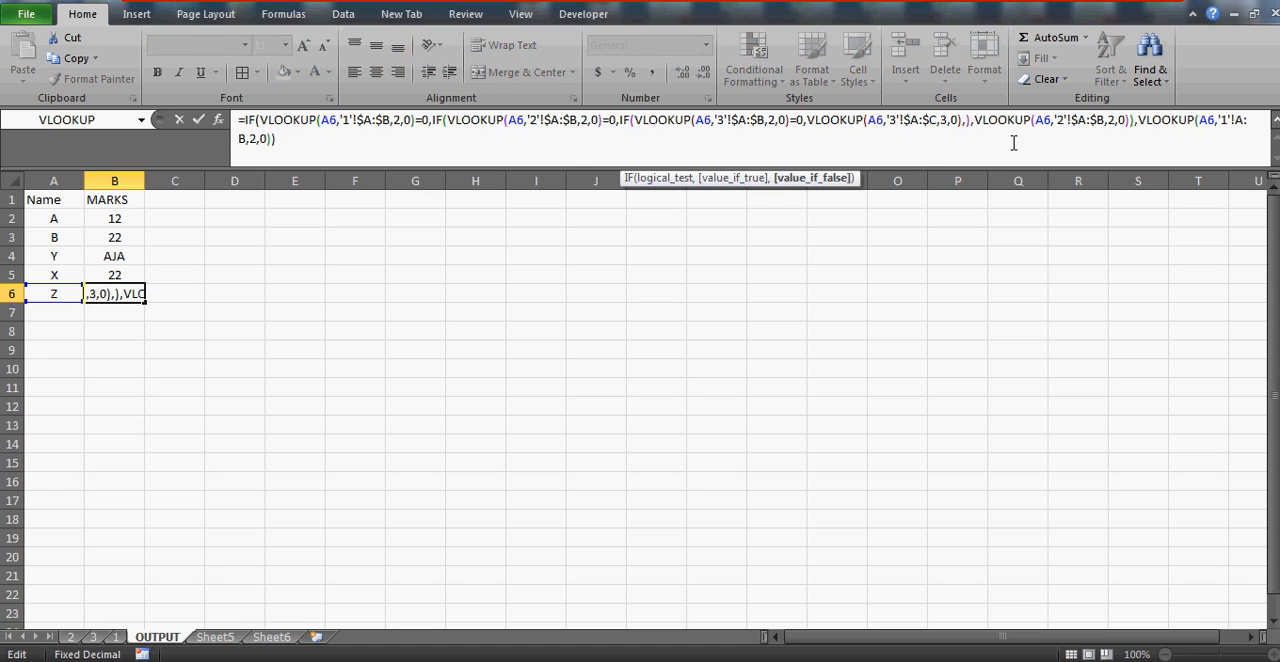
{"action": "type", "text": "\""}
{"action": "type", "text": "VLOOKUP"}
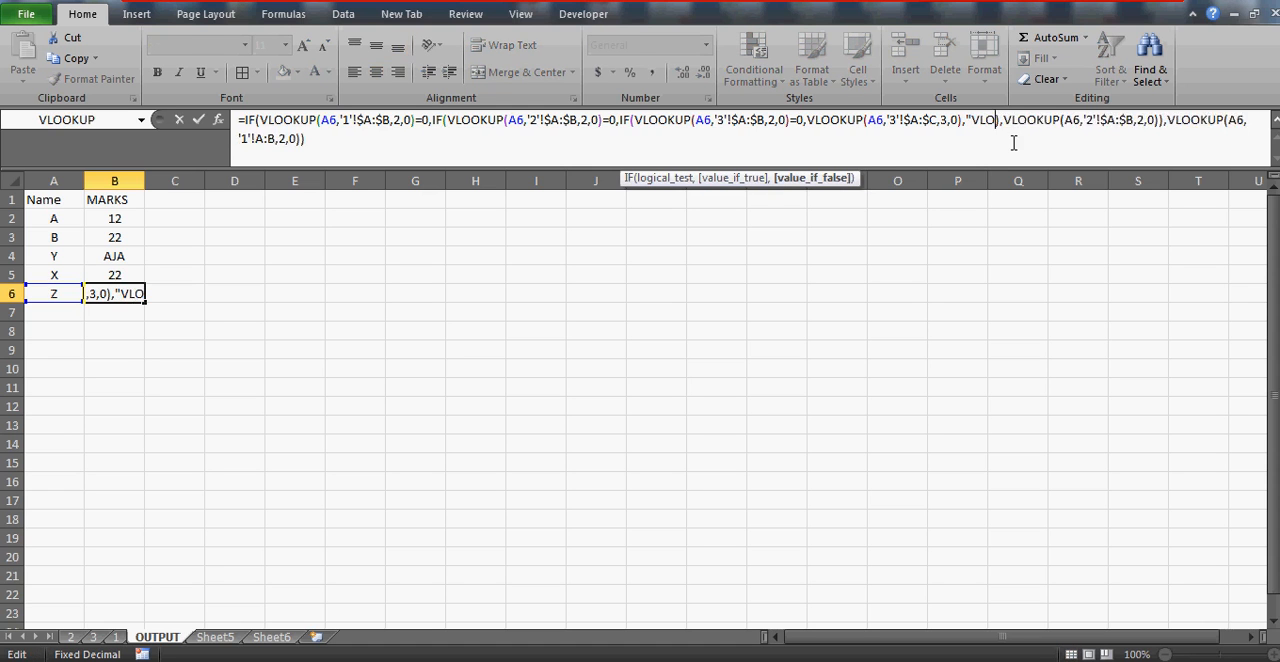
{"action": "key", "text": "BackSpace"}
{"action": "key", "text": "BackSpace"}
{"action": "key", "text": "BackSpace"}
{"action": "key", "text": "BackSpace"}
{"action": "key", "text": "BackSpace"}
{"action": "key", "text": "BackSpace"}
{"action": "key", "text": "BackSpace"}
{"action": "key", "text": "BackSpace"}
{"action": "type", "text": "VLOOKUP"}
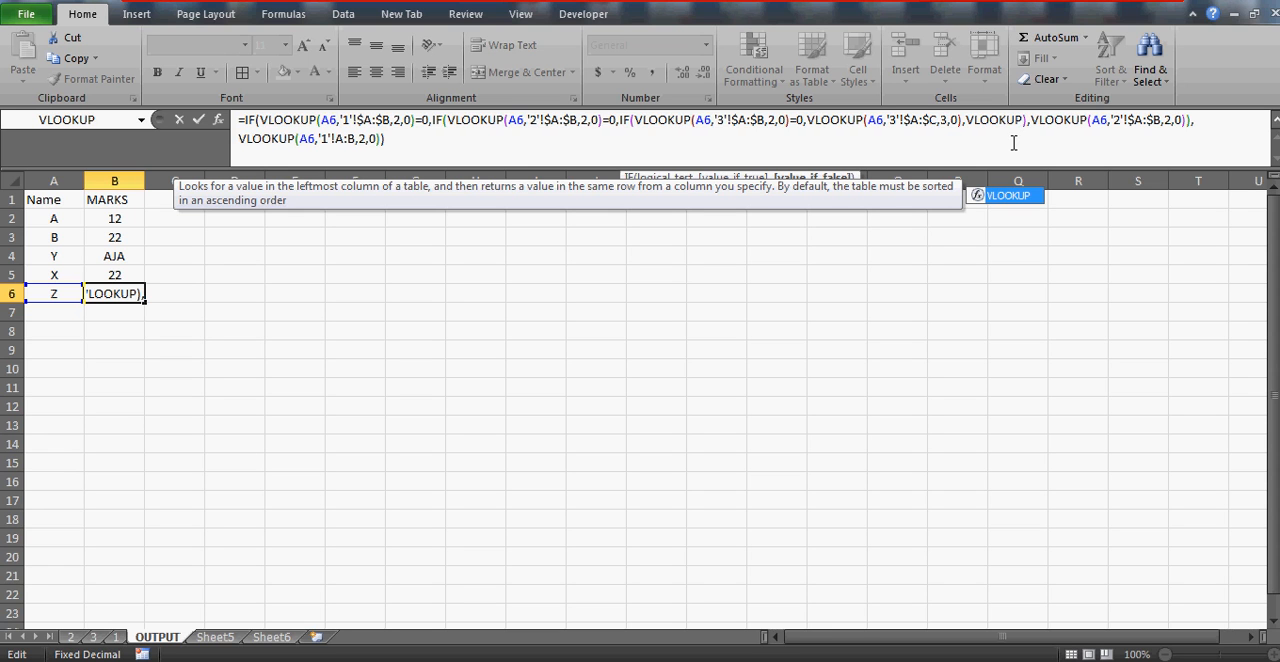
{"action": "left_click", "coordinate": [47, 295]}
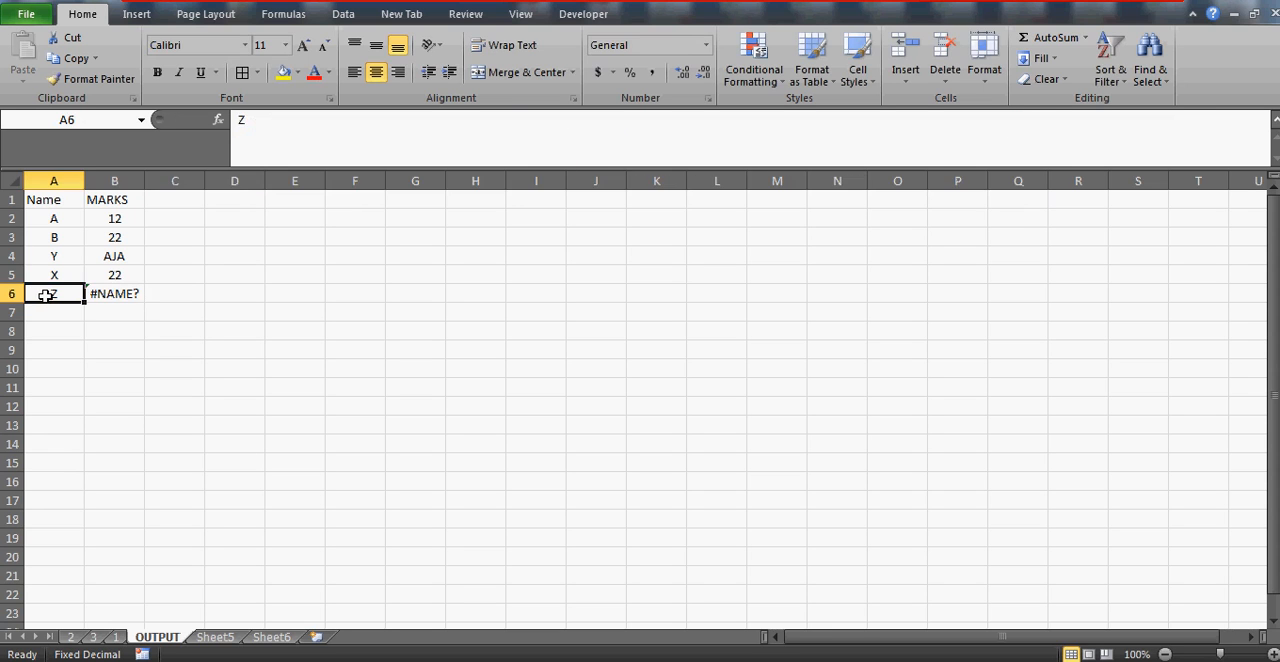
{"action": "left_click", "coordinate": [132, 293]}
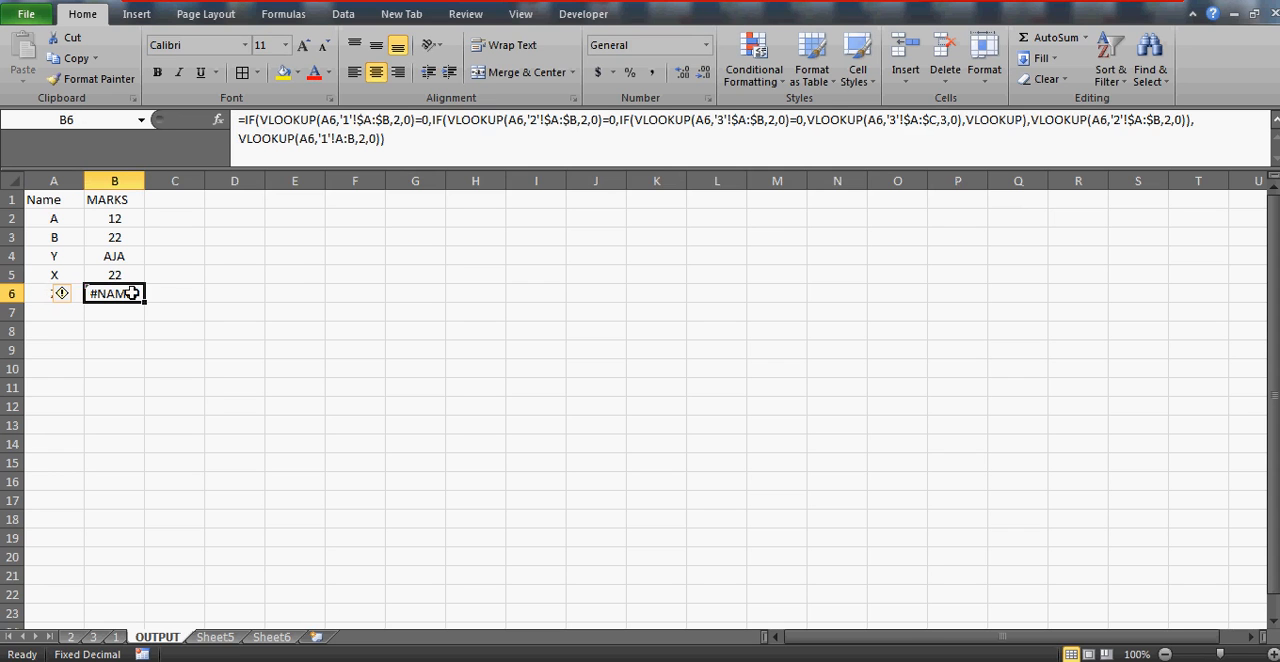
Complete the new VLOOKUP in B6 with lookup value A6, sheet 3's columns A:B, column index 2 and match type 0
{"action": "left_click", "coordinate": [1025, 119]}
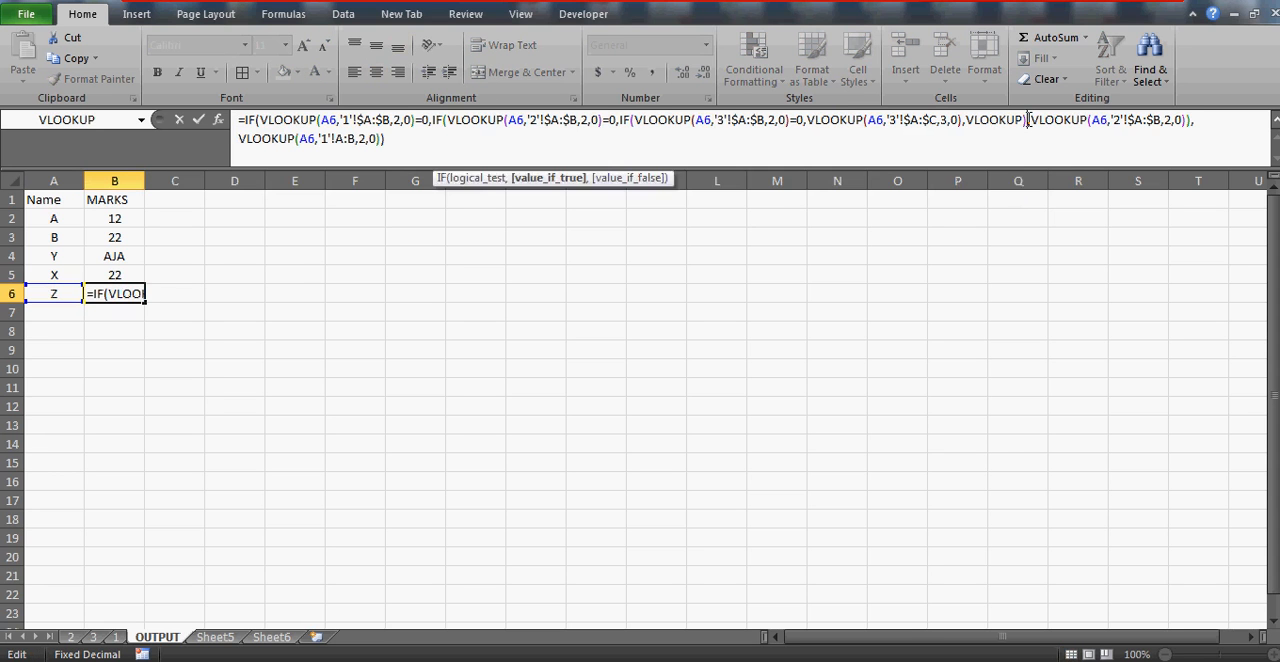
{"action": "type", "text": "("}
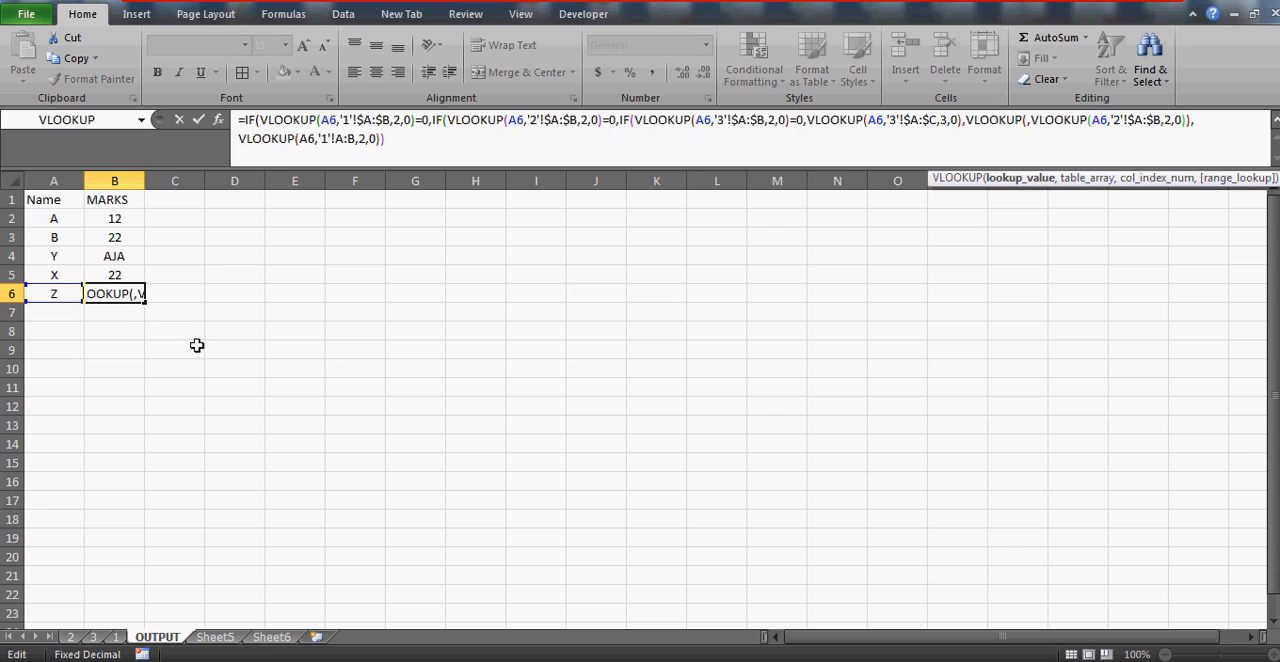
{"action": "left_click", "coordinate": [58, 294]}
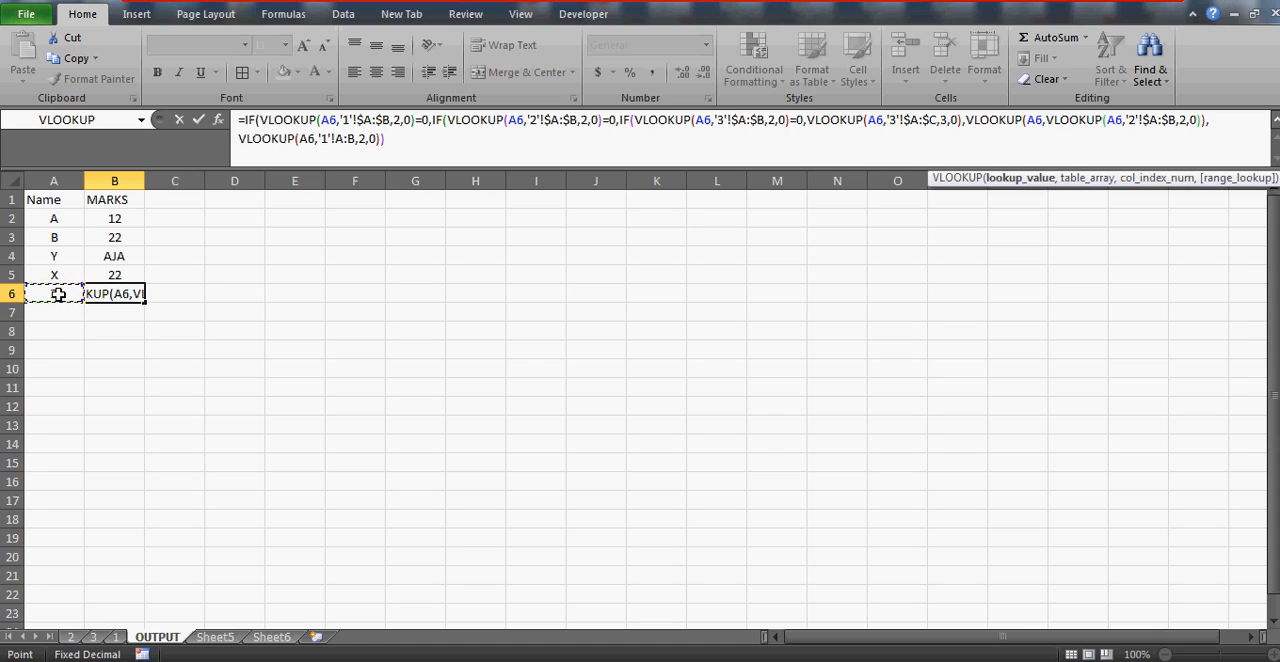
{"action": "type", "text": ","}
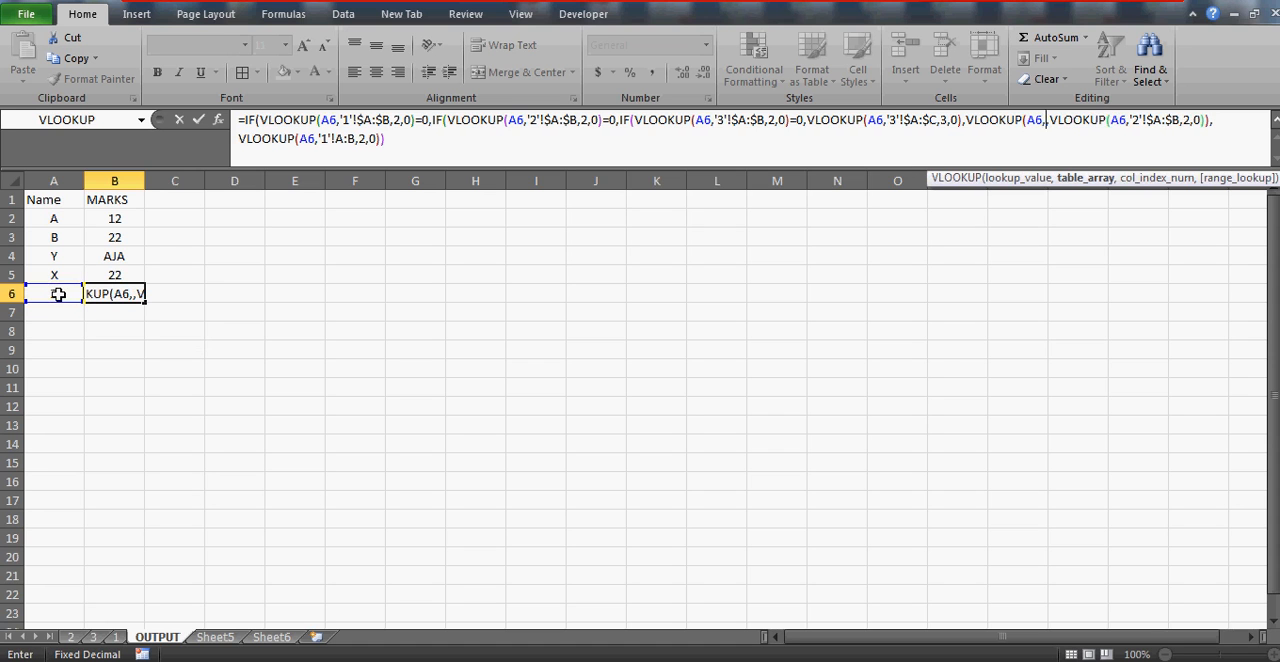
{"action": "left_click", "coordinate": [96, 637]}
{"action": "left_click", "coordinate": [44, 180]}
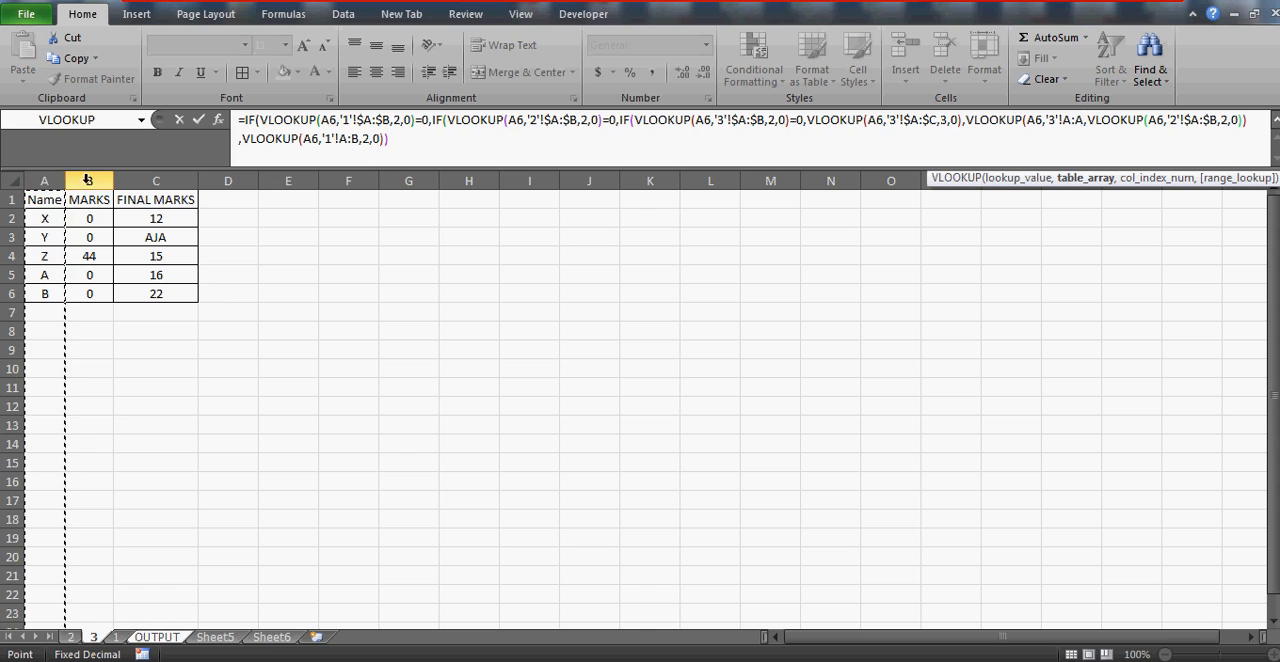
{"action": "left_click_drag", "start_coordinate": [87, 179], "coordinate": [89, 179]}
{"action": "type", "text": ",2,"}
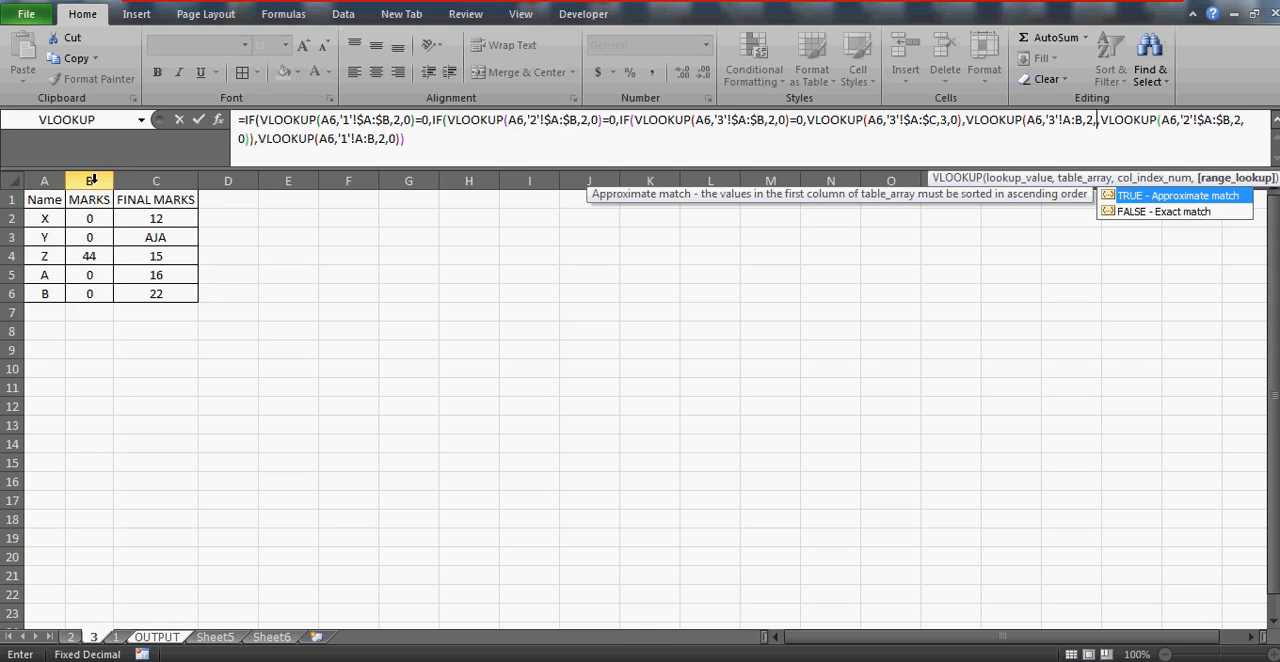
{"action": "type", "text": "0"}
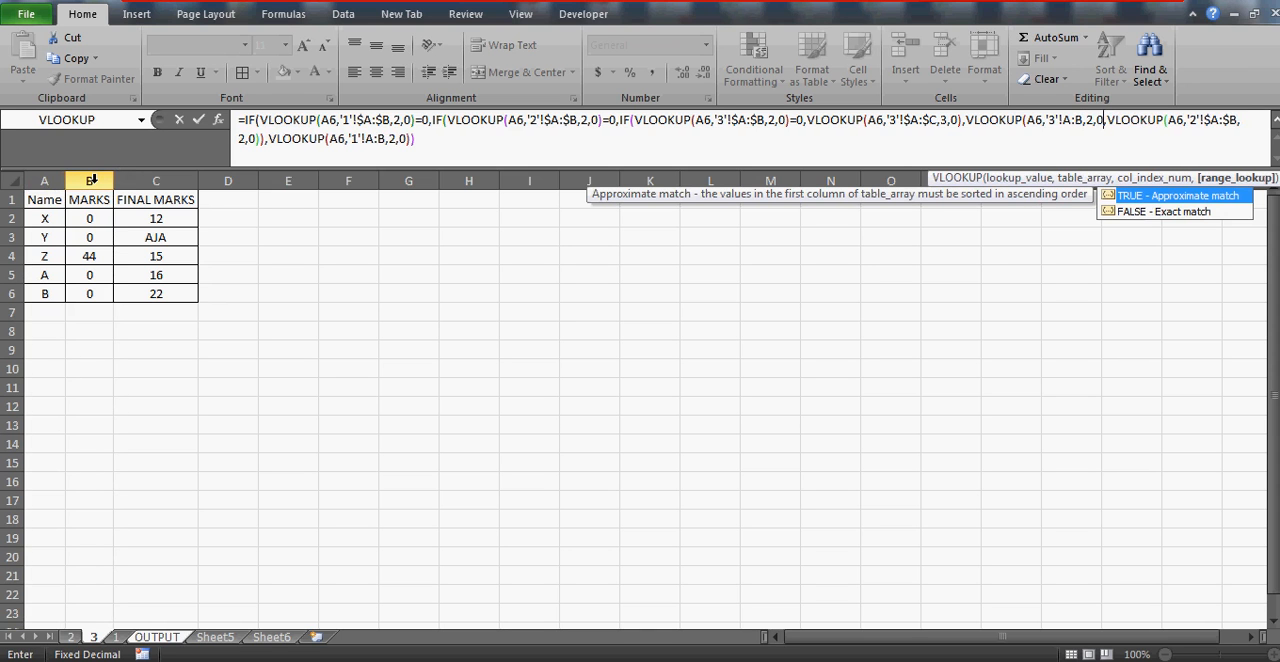
{"action": "type", "text": ")"}
Add the missing closing parenthesis after B6's new sheet 3 VLOOKUP and enter the corrected formula
{"action": "key", "text": "Return"}
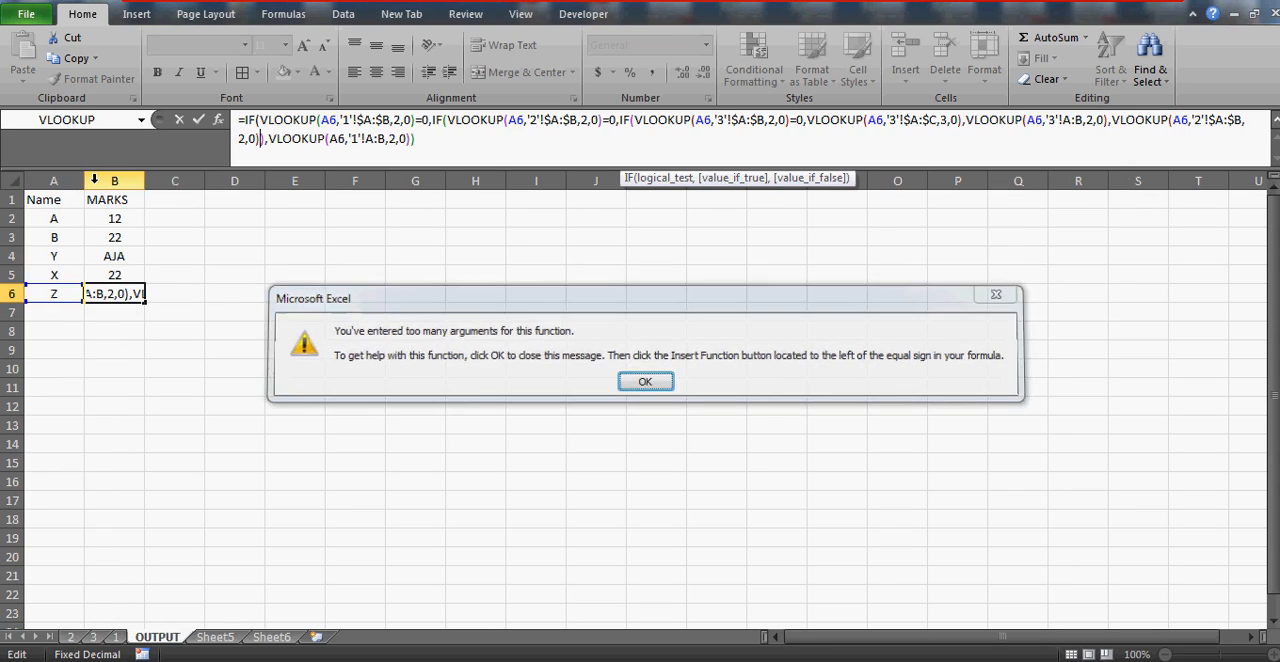
{"action": "key", "text": "Return"}
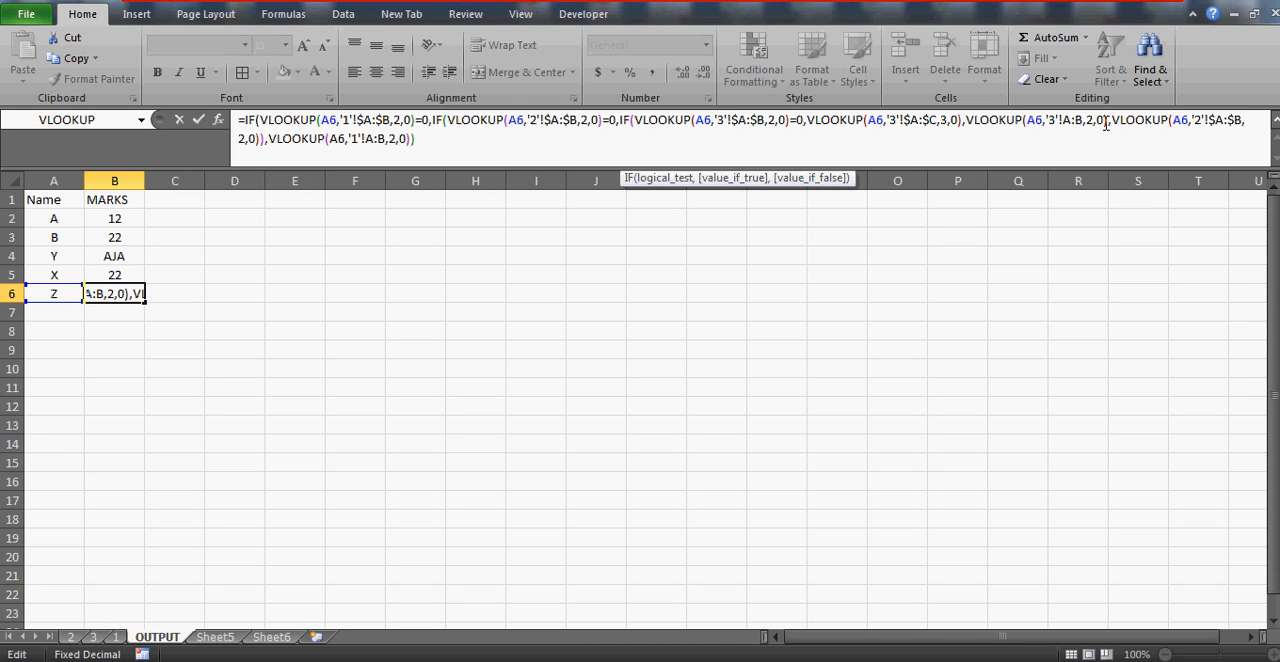
{"action": "type", "text": ")"}
{"action": "left_click", "coordinate": [1110, 122]}
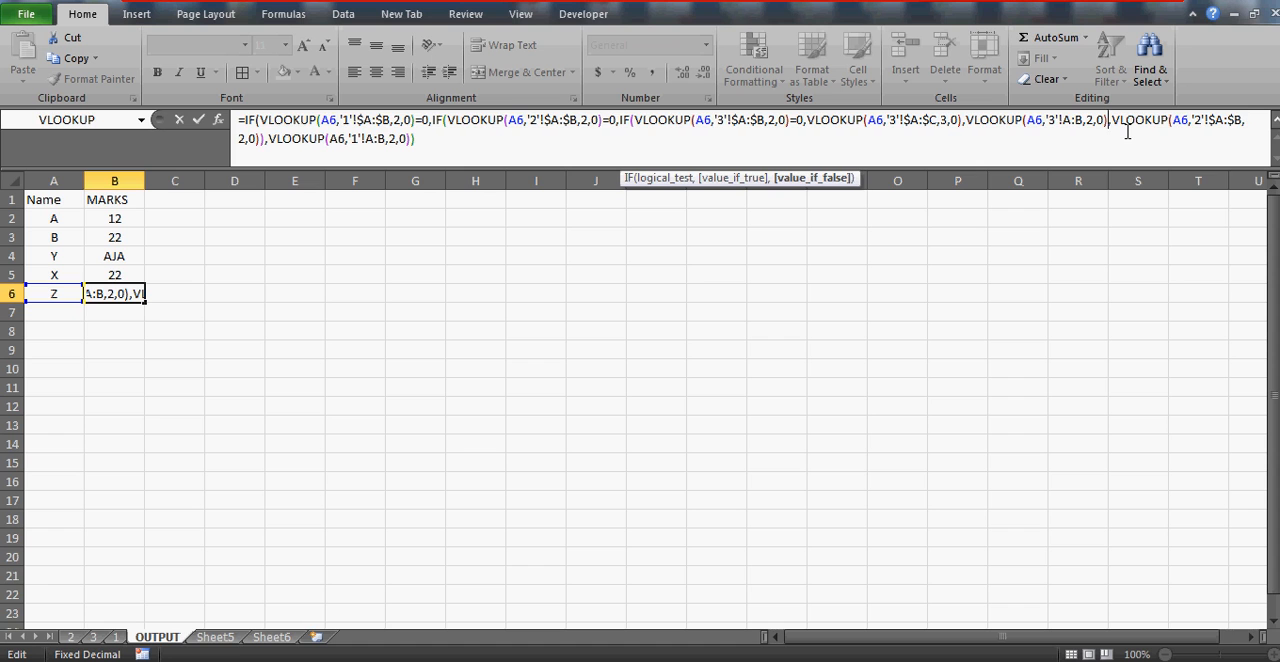
{"action": "key", "text": "Return"}
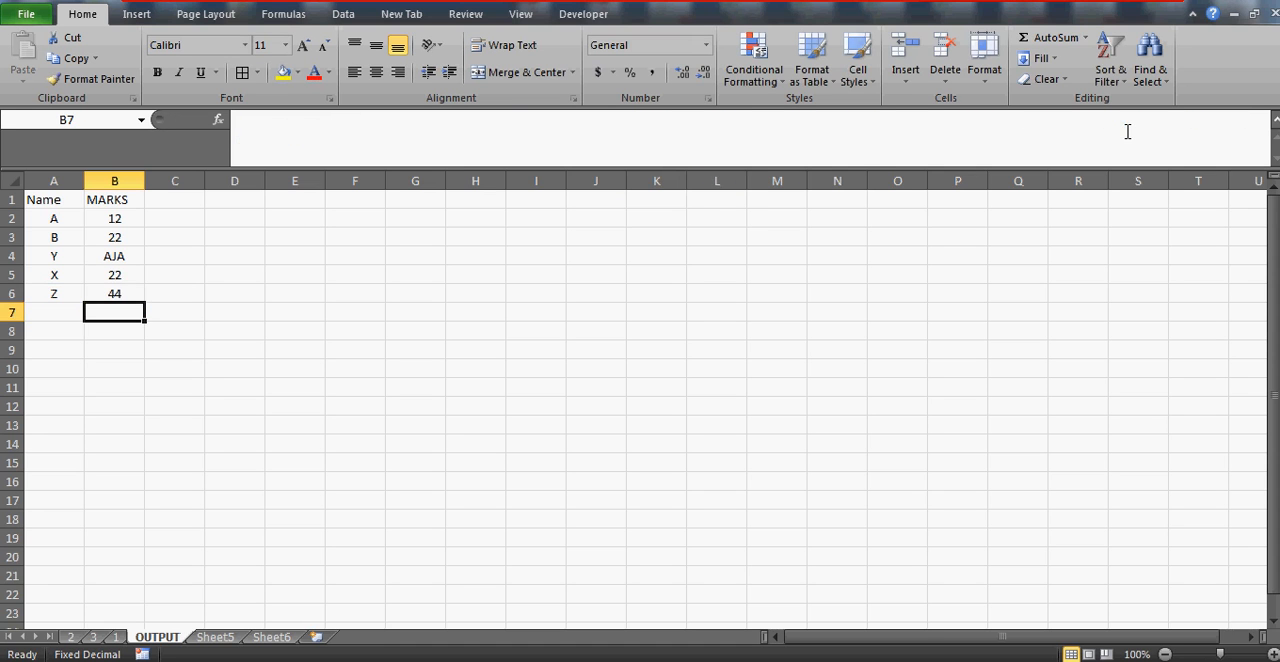
{"action": "key", "text": "Up"}
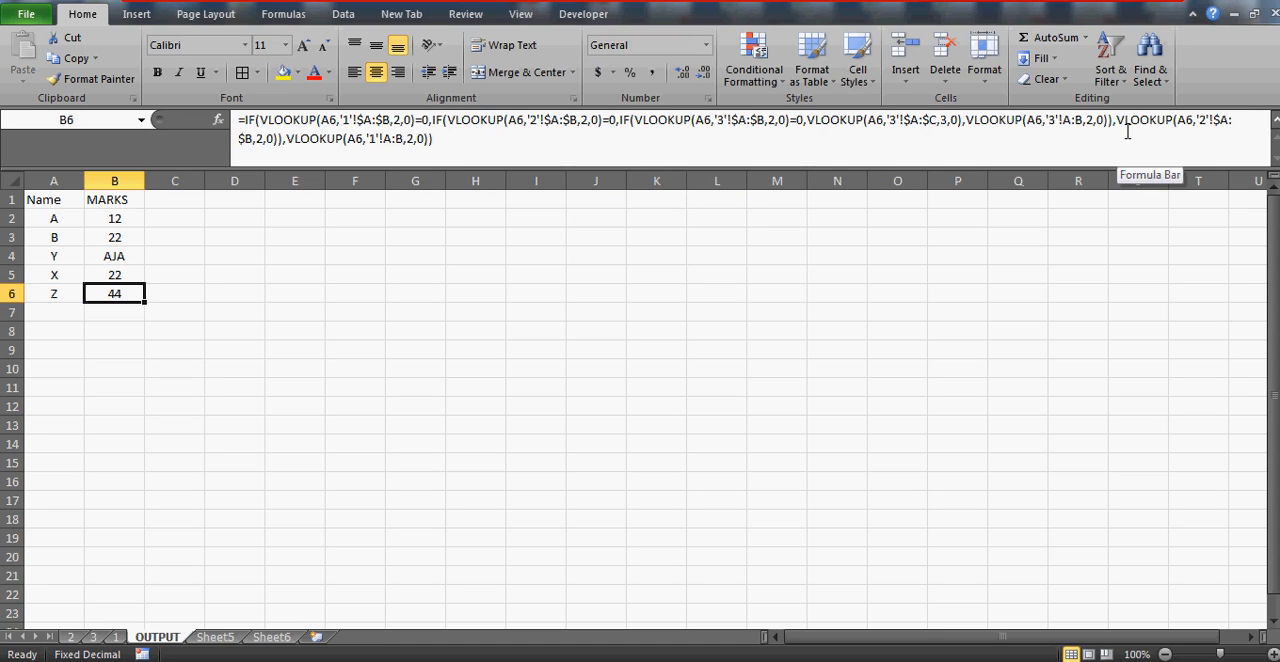
Move sheet 1 ahead of sheets 2 and 3, check name Z's marks on sheet 3, and return to the OUTPUT sheet
{"action": "left_click", "coordinate": [94, 638]}
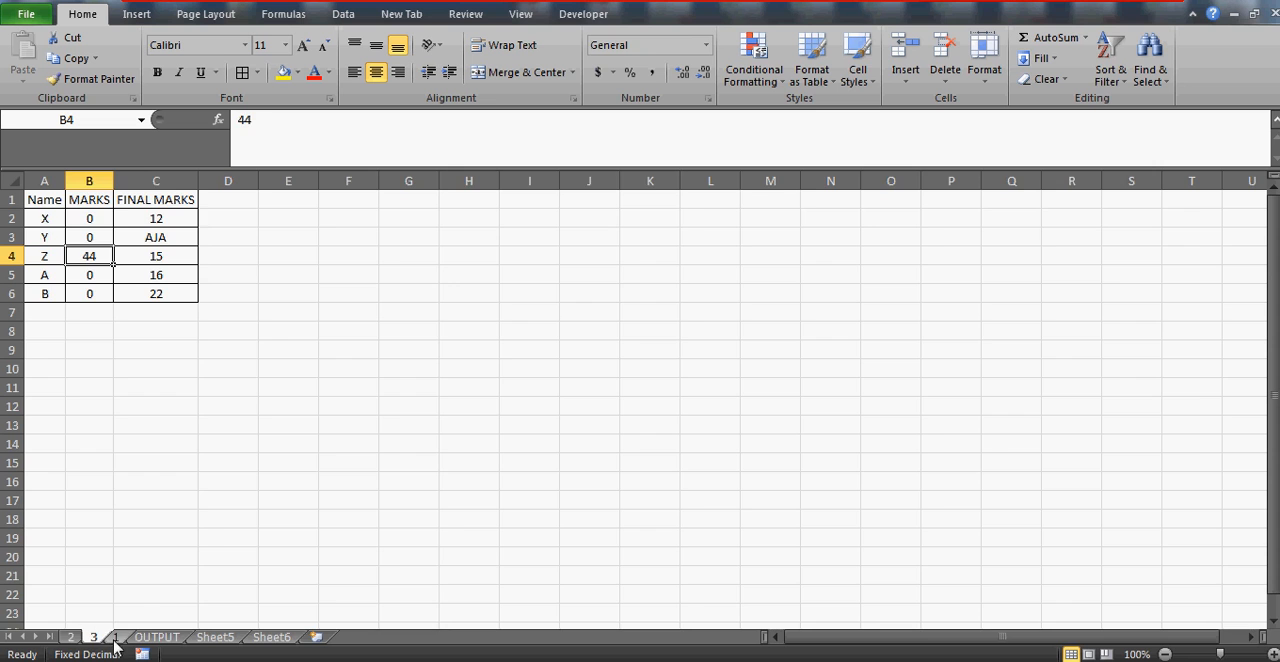
{"action": "left_click", "coordinate": [116, 638]}
{"action": "left_click_drag", "start_coordinate": [61, 643], "coordinate": [62, 641]}
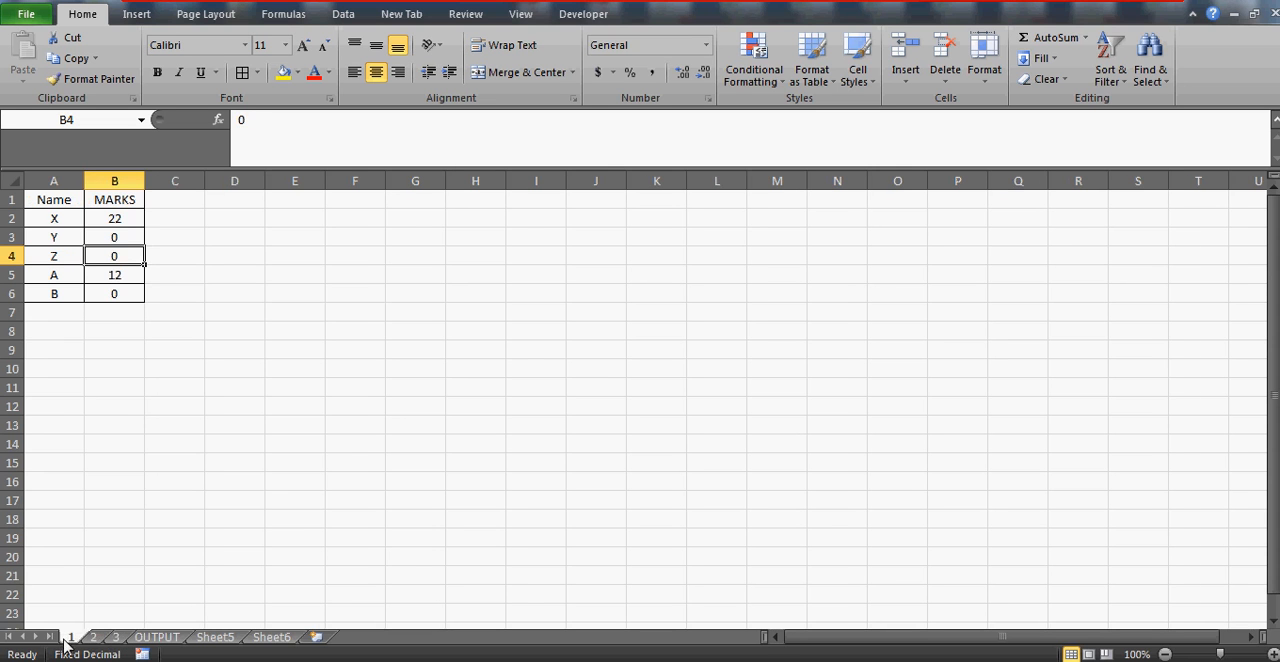
{"action": "left_click", "coordinate": [116, 638]}
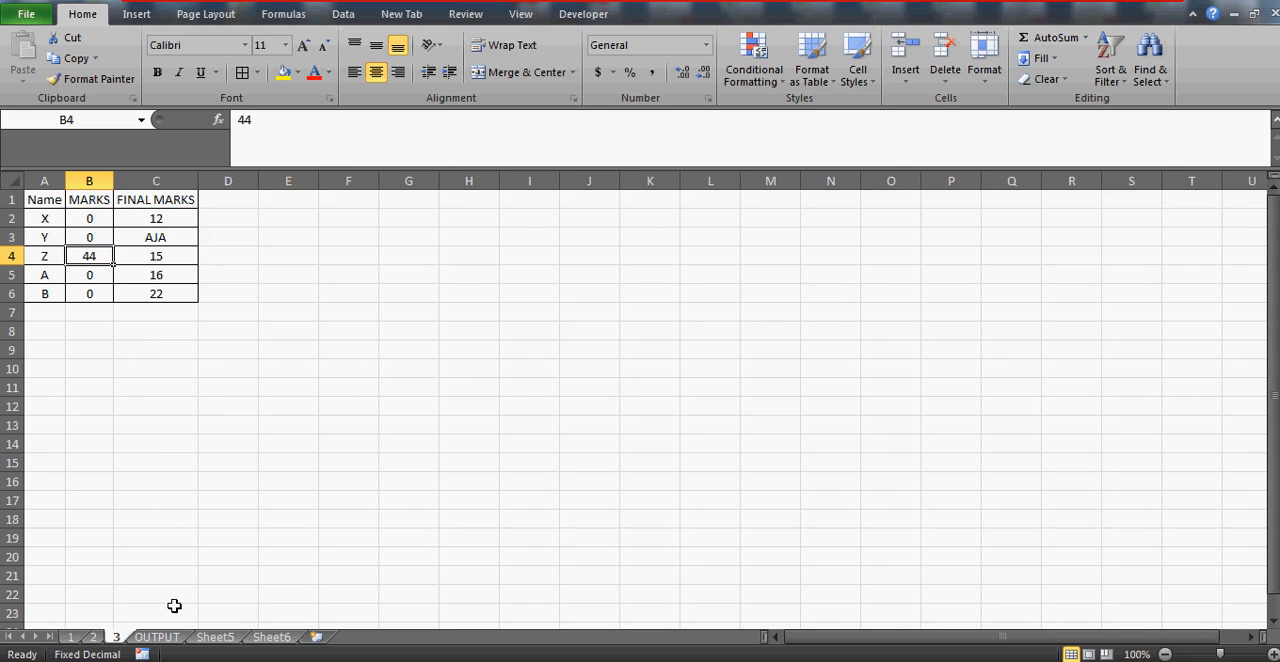
{"action": "left_click", "coordinate": [155, 638]}
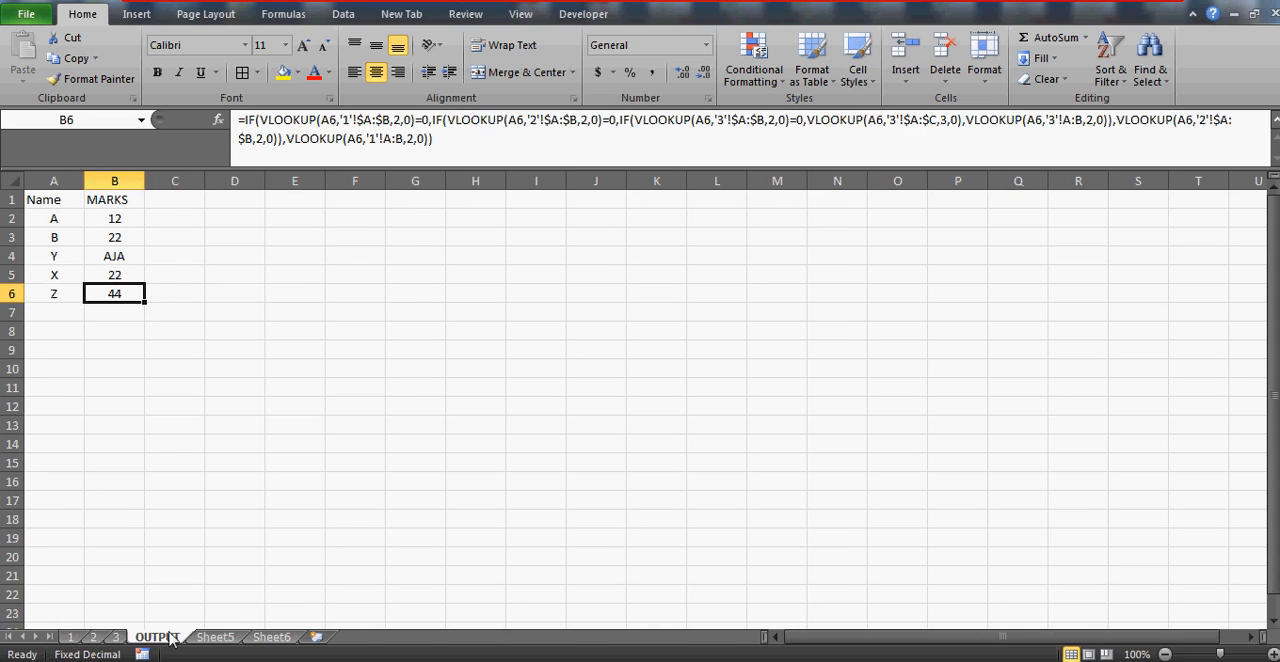
Move sheet 3 ahead of sheets 1 and 2, and restore the sheet order to 1, 2, 3
{"action": "left_click", "coordinate": [116, 638]}
{"action": "left_click_drag", "start_coordinate": [116, 638], "coordinate": [62, 638]}
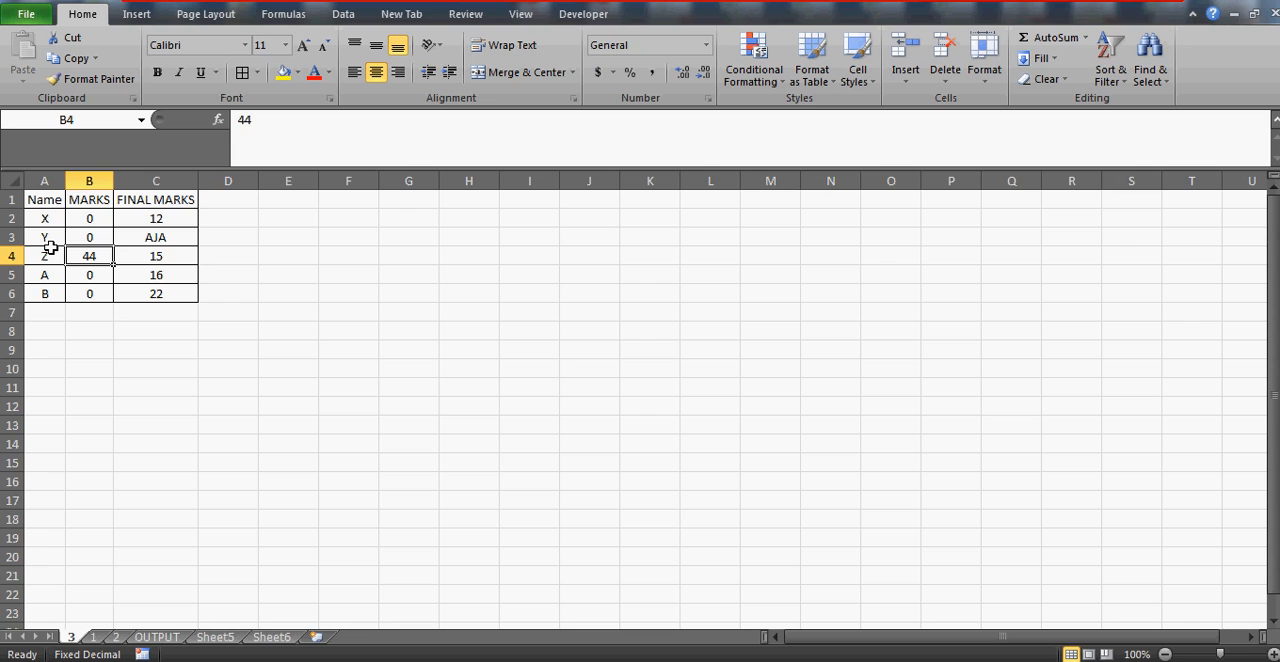
{"action": "key", "text": "Right"}
{"action": "key", "text": "Left"}
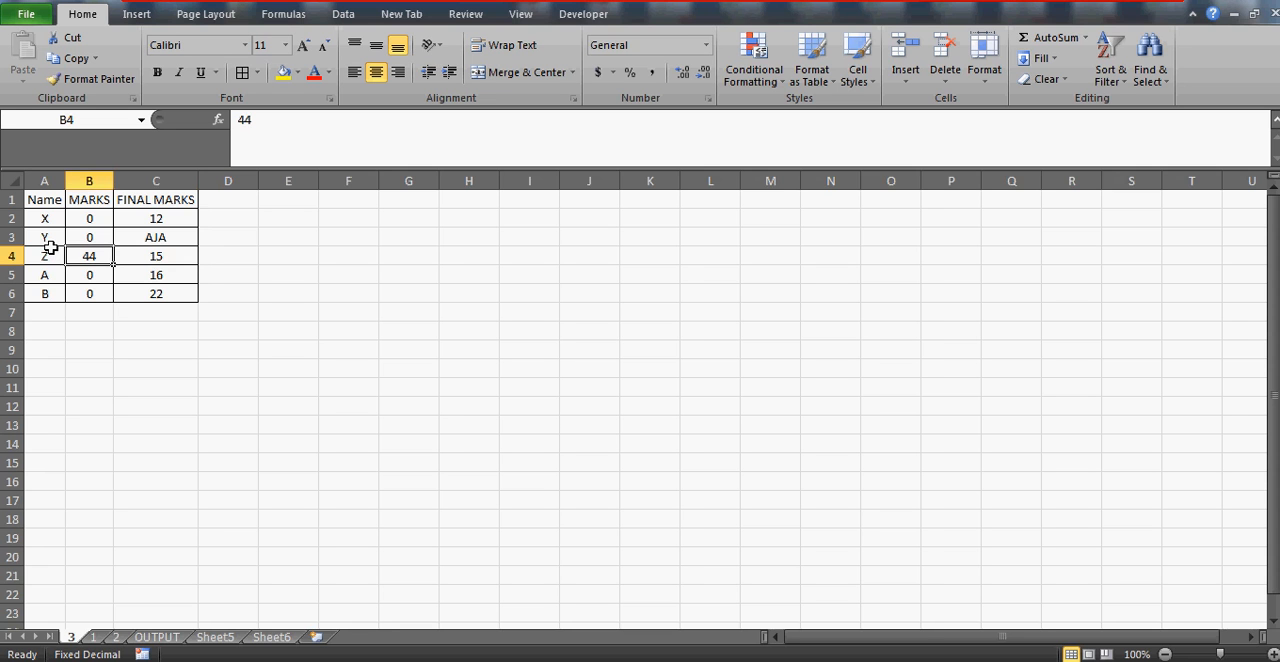
{"action": "left_click", "coordinate": [157, 639]}
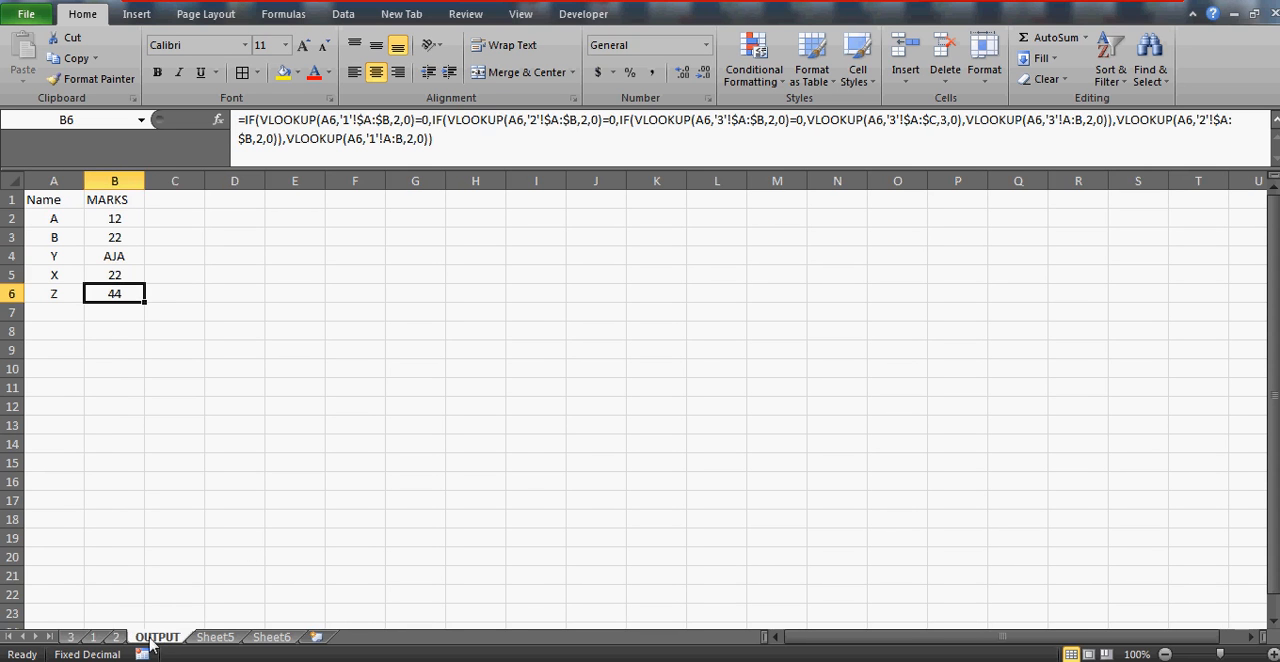
{"action": "left_click_drag", "start_coordinate": [93, 637], "coordinate": [62, 640]}
{"action": "left_click", "coordinate": [112, 640]}
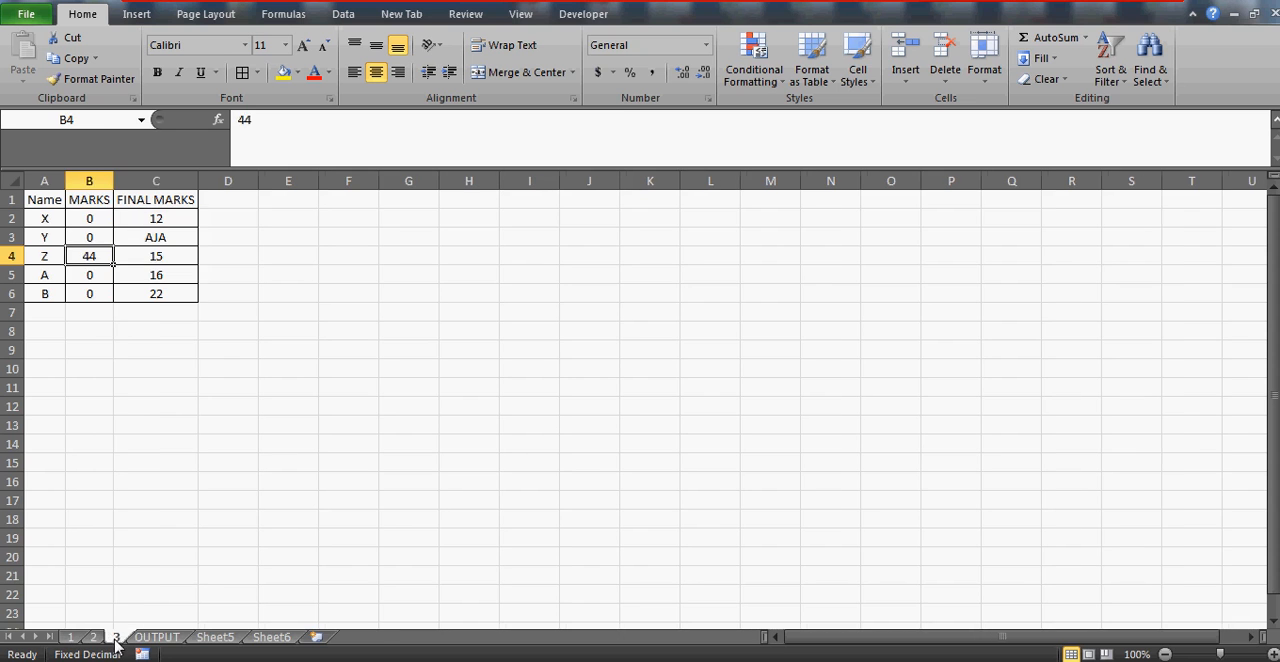
Set name Z's MARKS on sheet 3 to 0 and check the MARKS results on the OUTPUT sheet
{"action": "left_click", "coordinate": [146, 262]}
{"action": "key", "text": "Left"}
{"action": "key", "text": "Left"}
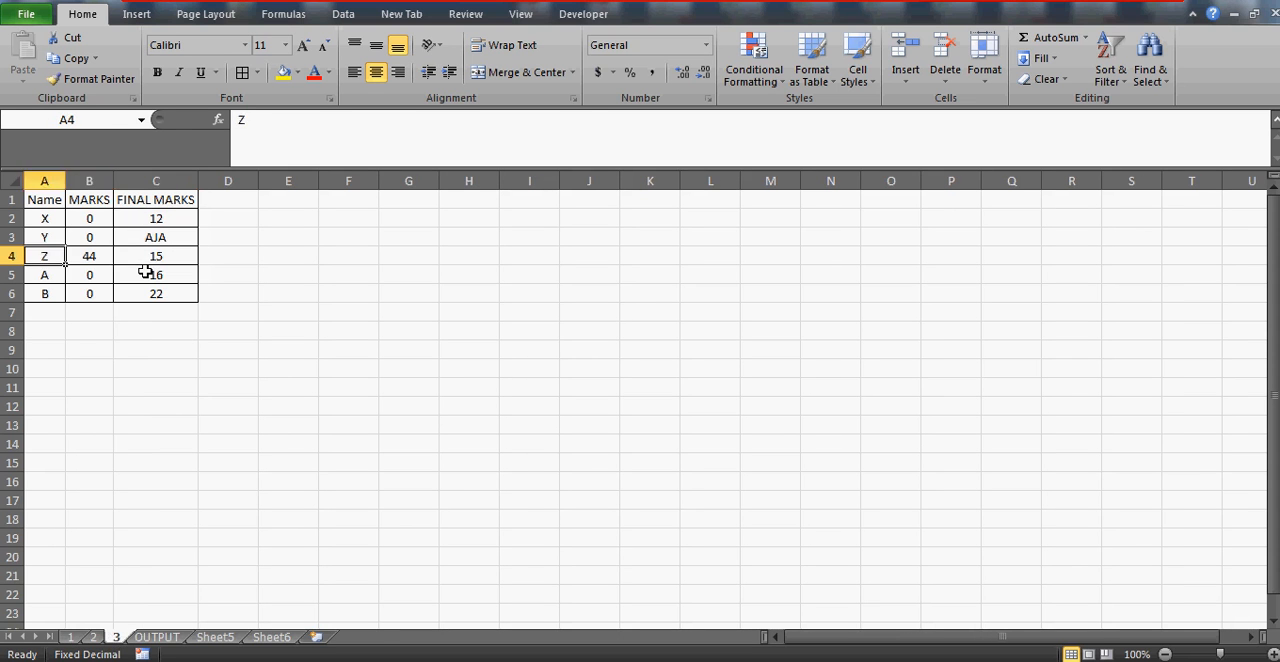
{"action": "key", "text": "Right"}
{"action": "type", "text": "0"}
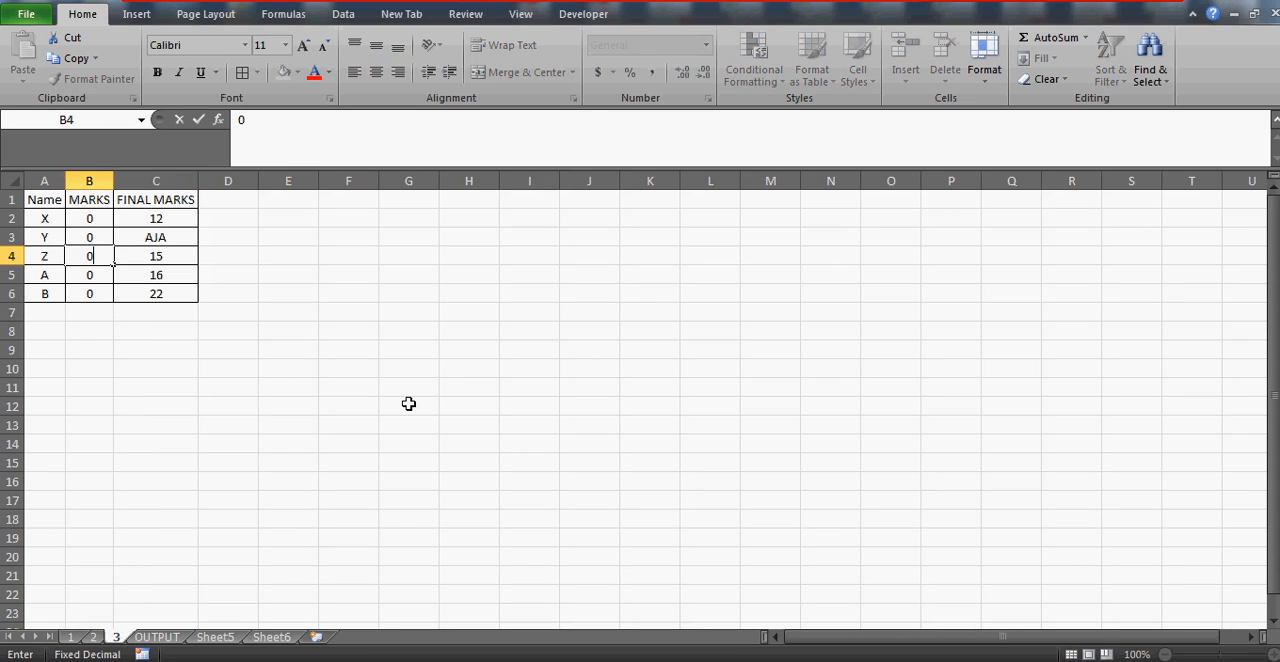
{"action": "key", "text": "Return"}
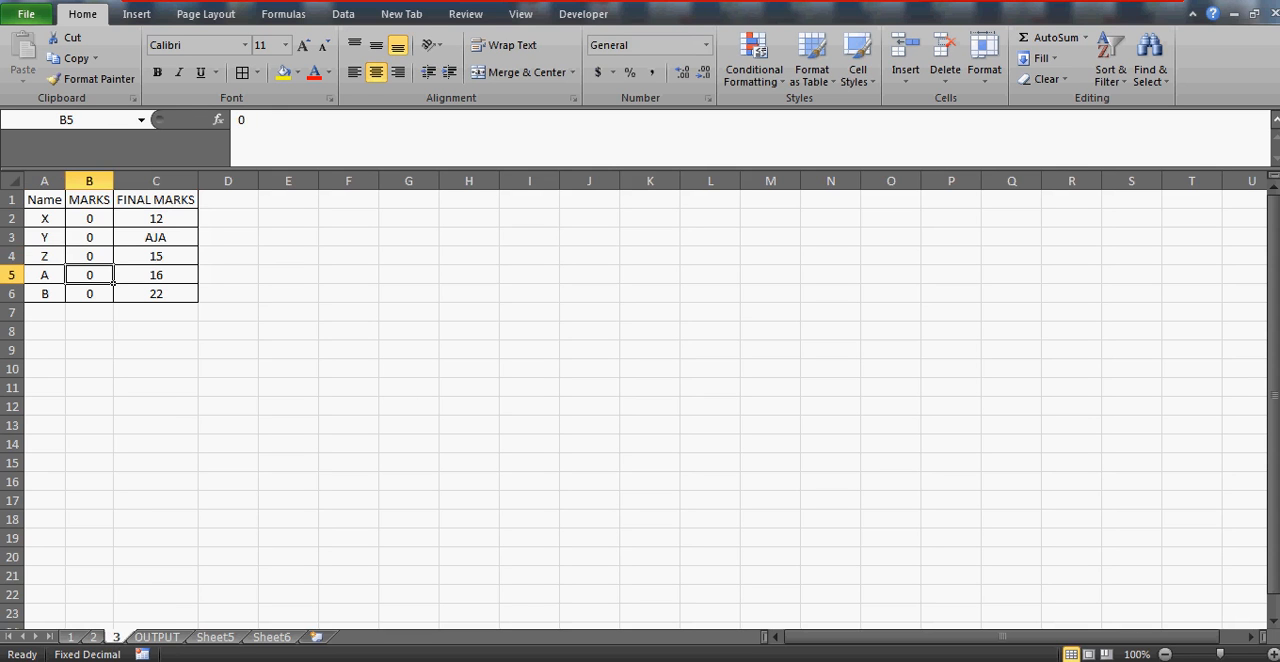
{"action": "left_click", "coordinate": [158, 637]}
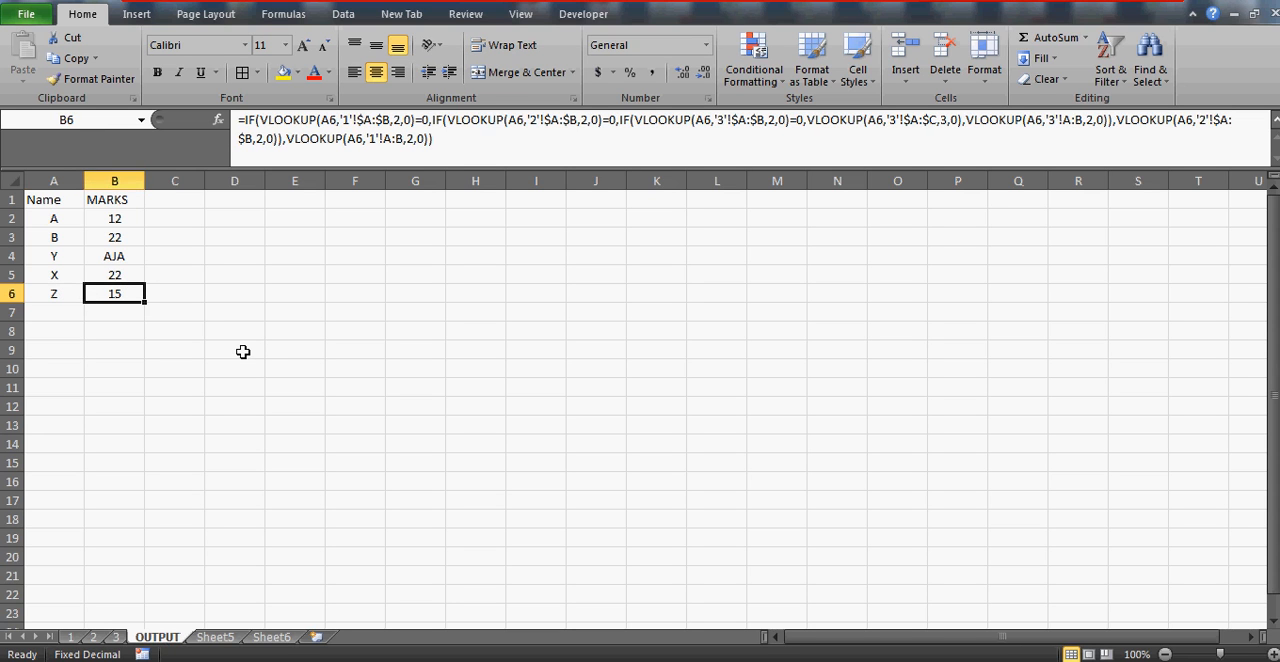
{"action": "left_click", "coordinate": [118, 240]}
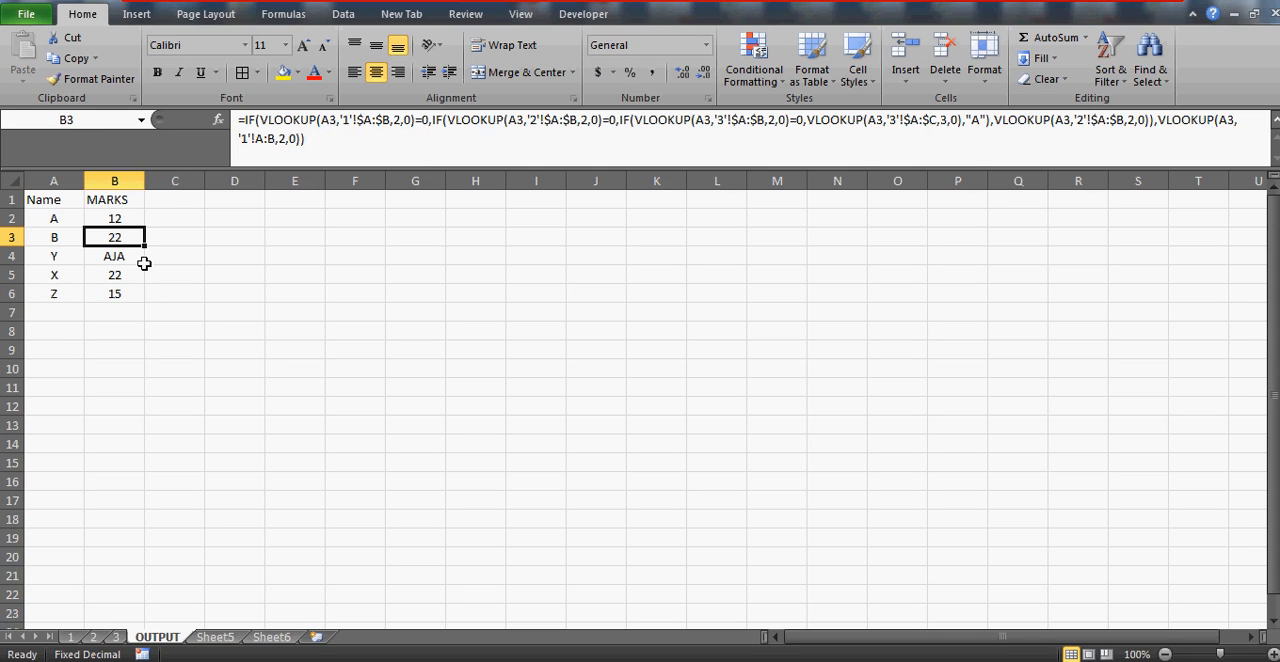
Enter the contact e-mail address in cell E5 of the OUTPUT sheet
{"action": "left_click", "coordinate": [305, 271]}
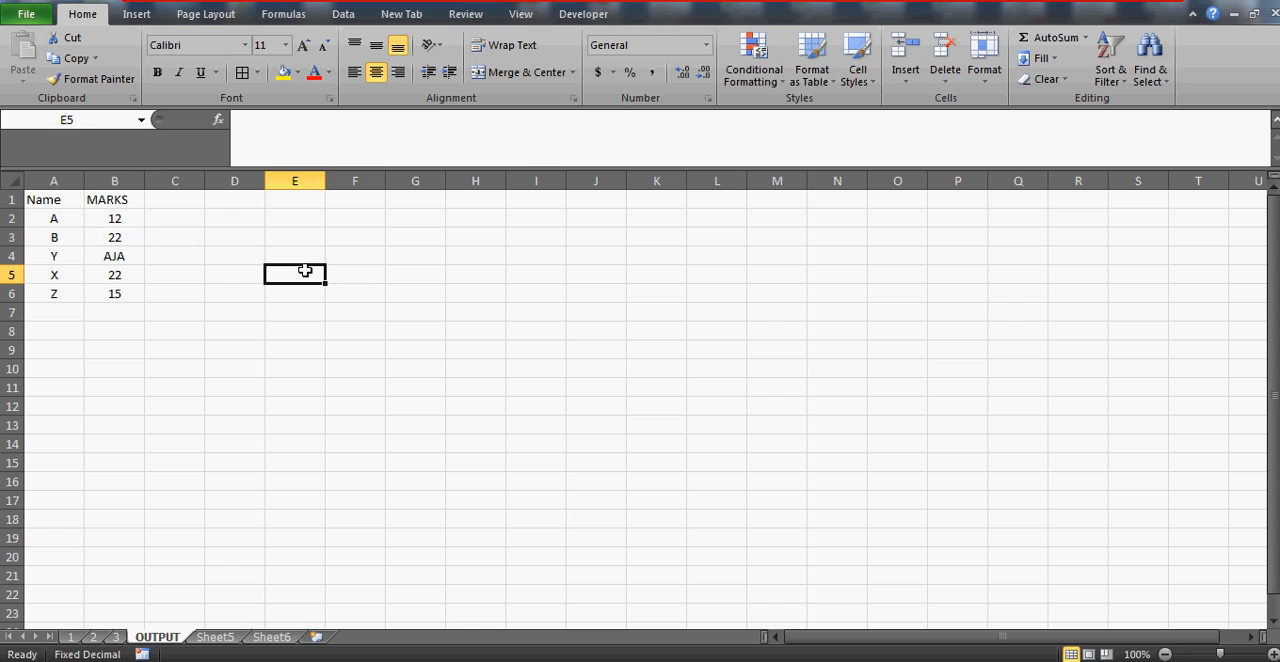
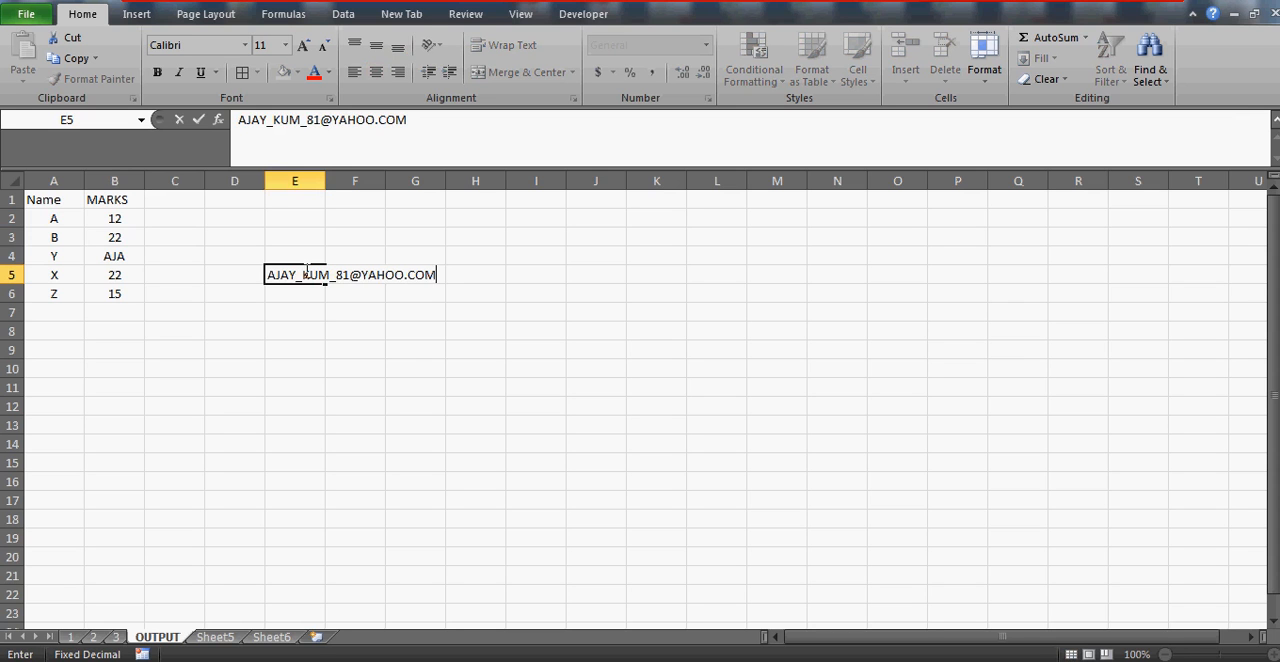
{"action": "key", "text": "Return"}
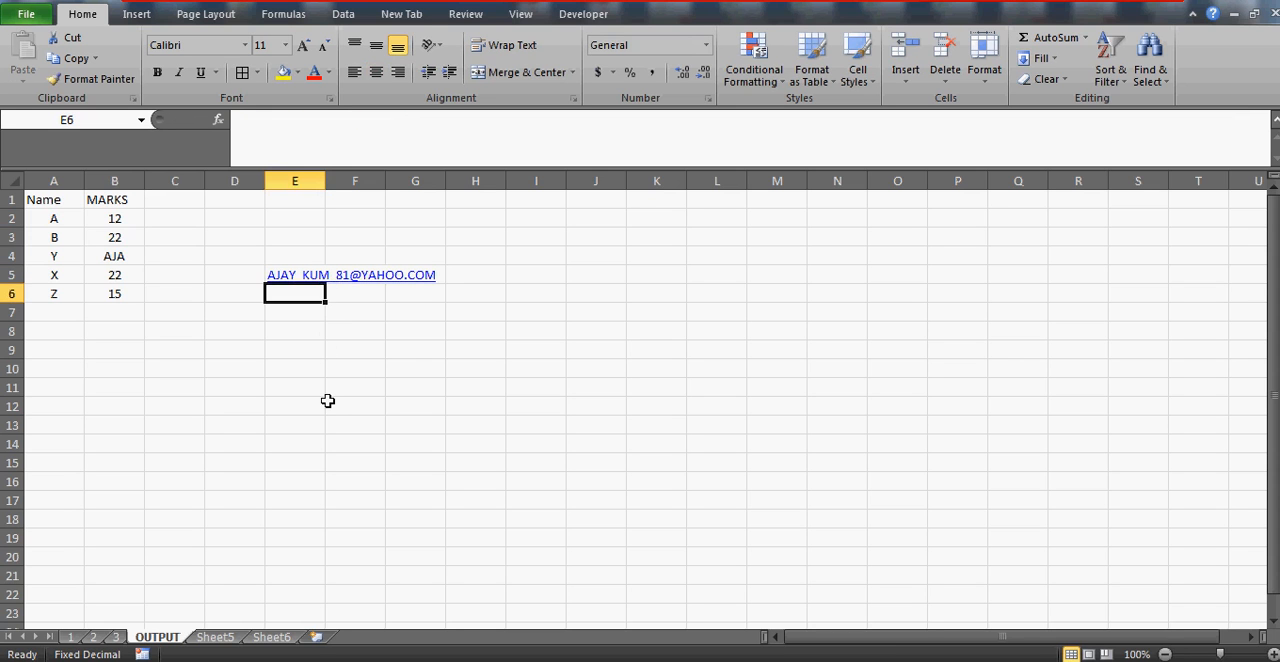
{"action": "key", "text": "Down"}
{"action": "key", "text": "Down"}
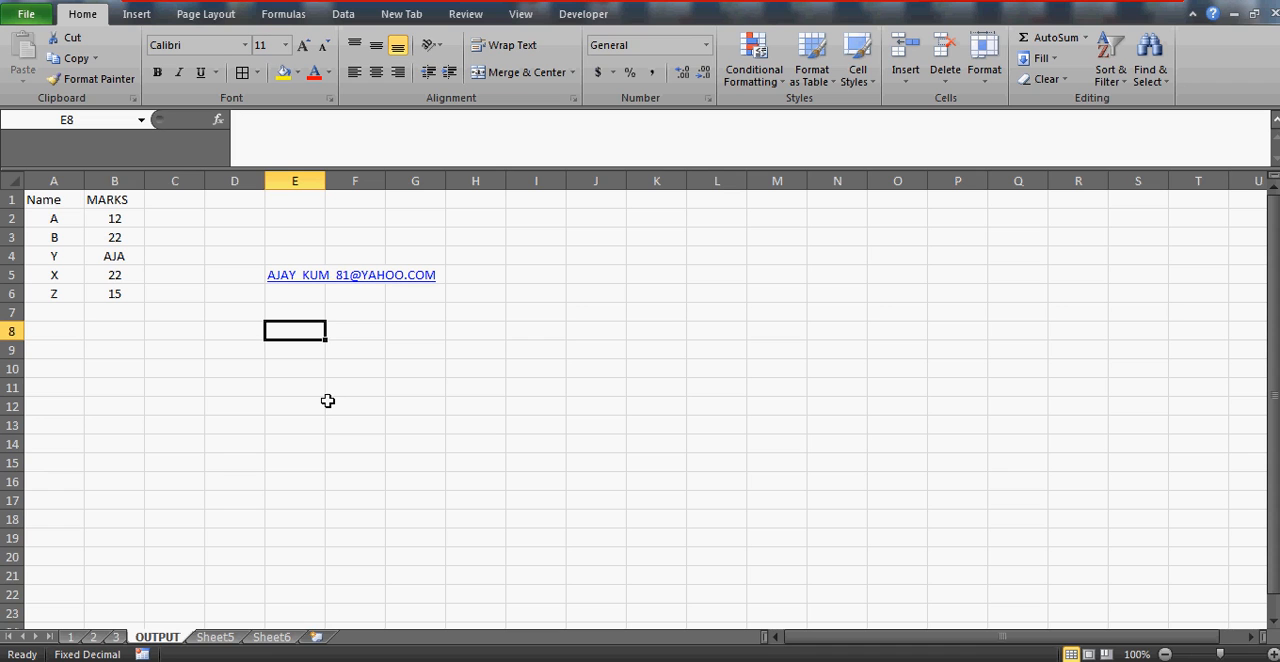
{"action": "key", "text": "Up"}
{"action": "key", "text": "Up"}
{"action": "key", "text": "Down"}
{"action": "key", "text": "Down"}
{"action": "key", "text": "Down"}
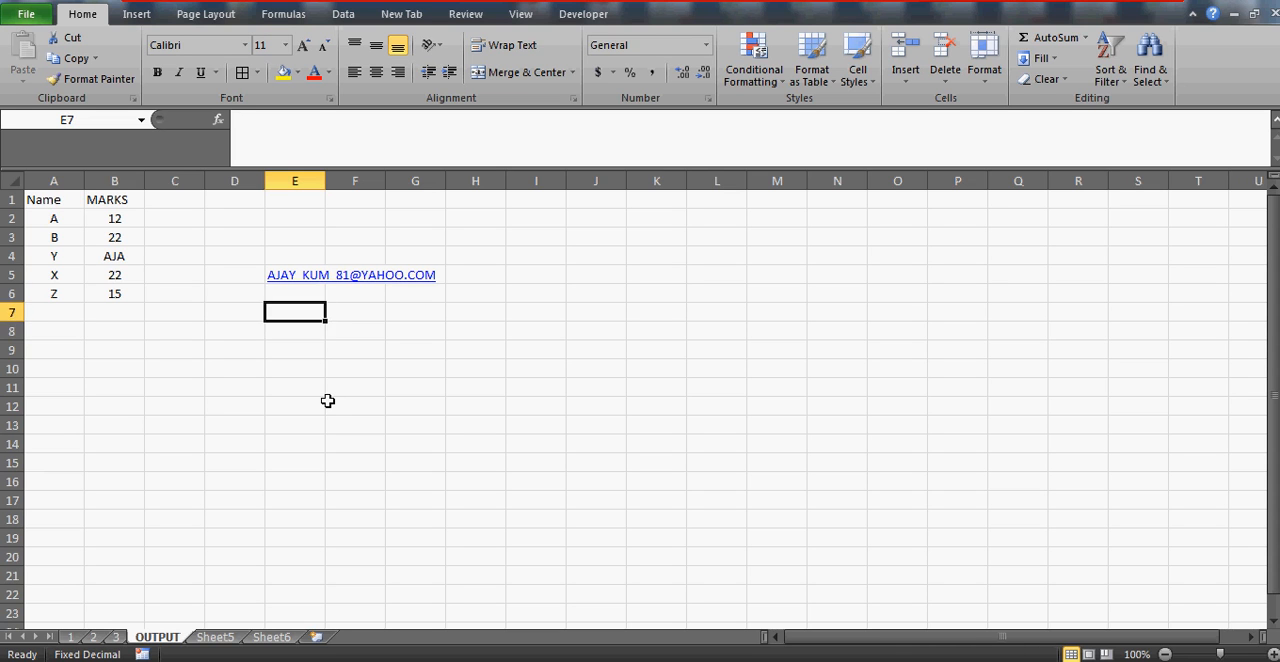